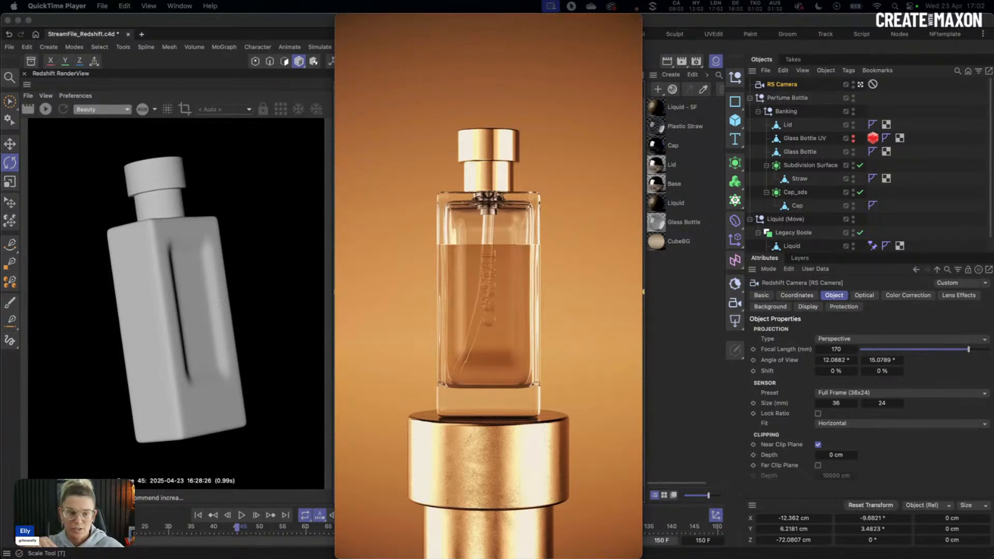
# Play the CWM_PerfumeAd_4K_V3.mp4 reference animation and minimise its window to return to the Cinema 4D scene.
pyautogui.moveTo(457, 23)
pyautogui.mouseDown()
pyautogui.moveTo(317, 399)
pyautogui.moveTo(348, 405)
pyautogui.moveTo(466, 30)
pyautogui.mouseUp()
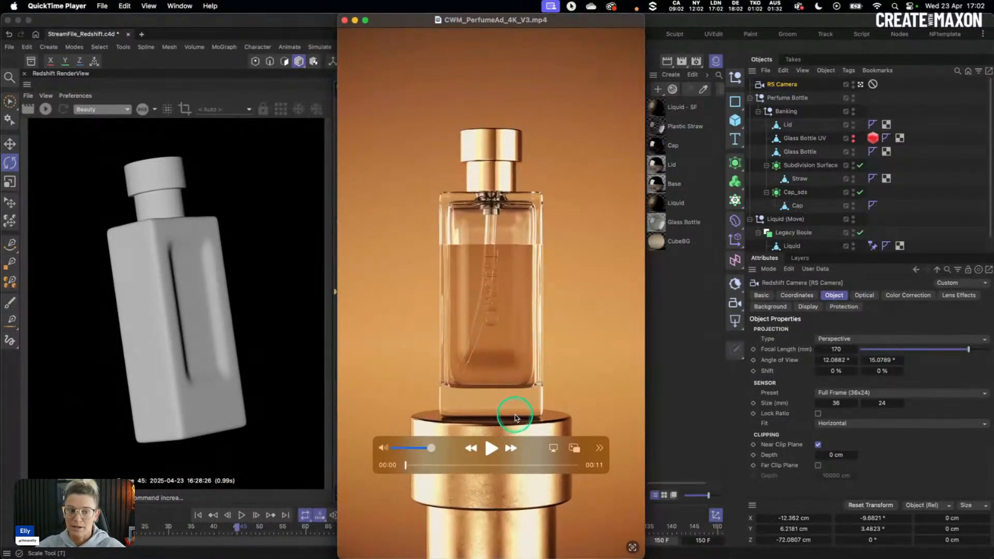
pyautogui.click(491, 448)
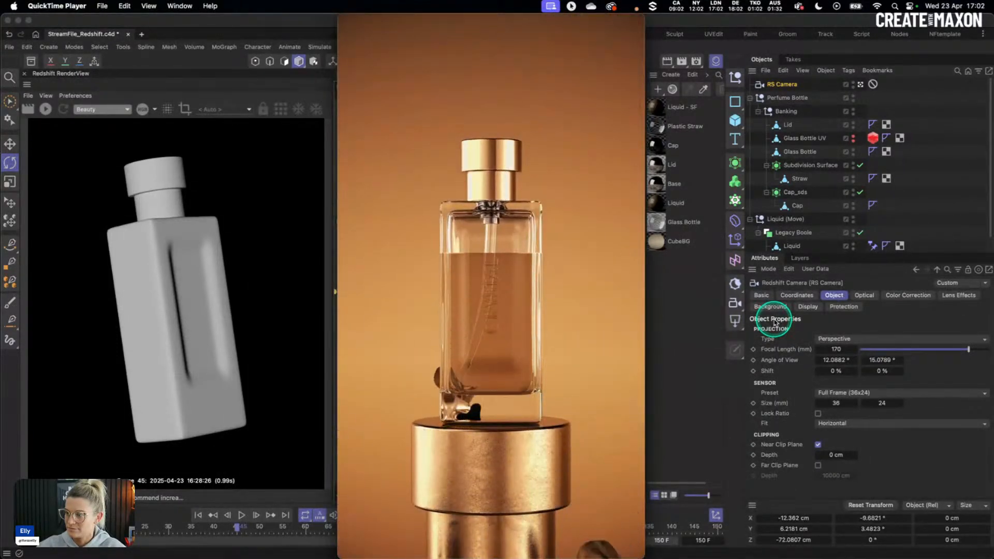
pyautogui.moveTo(450, 148)
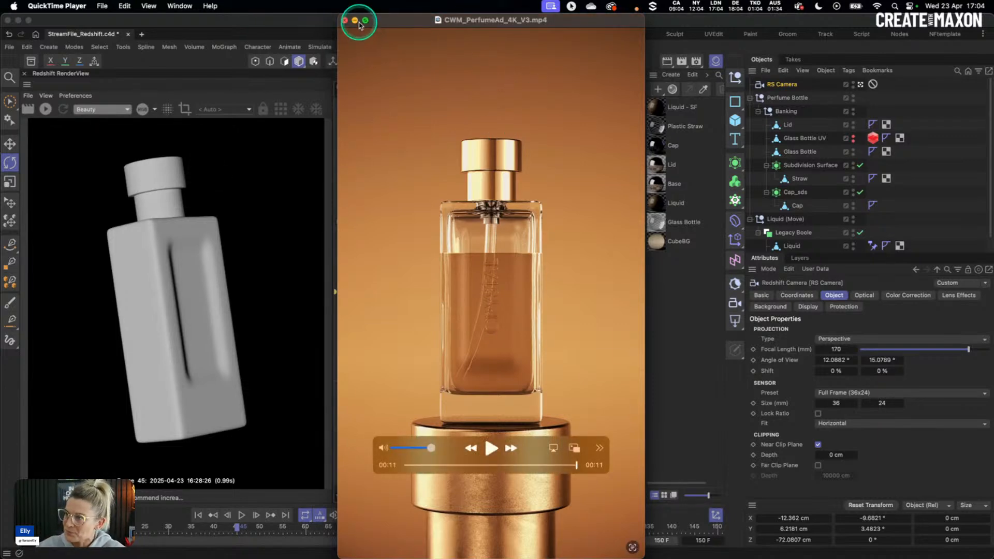
pyautogui.click(355, 21)
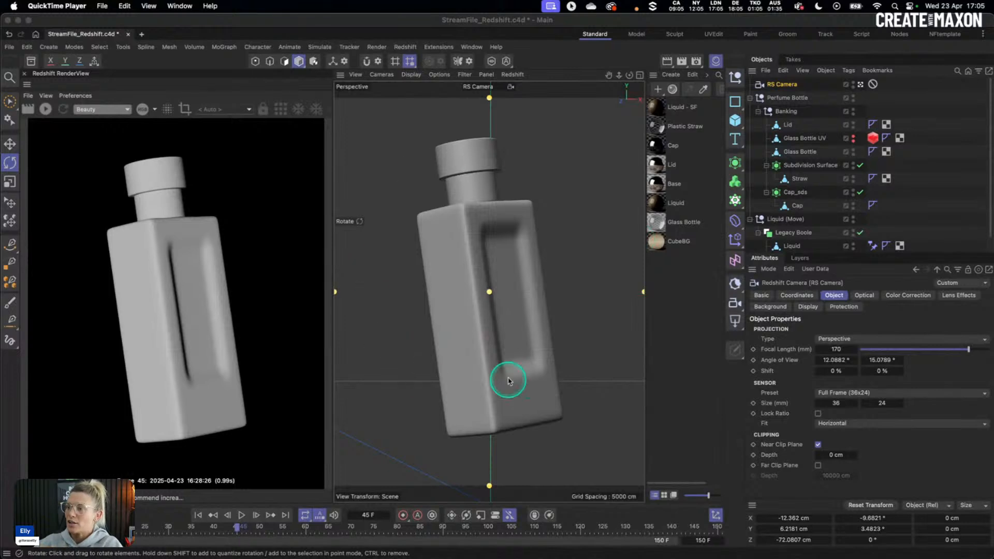
# Enlarge the perspective viewport over the Redshift render view and deselect the camera.
pyautogui.click(24, 73)
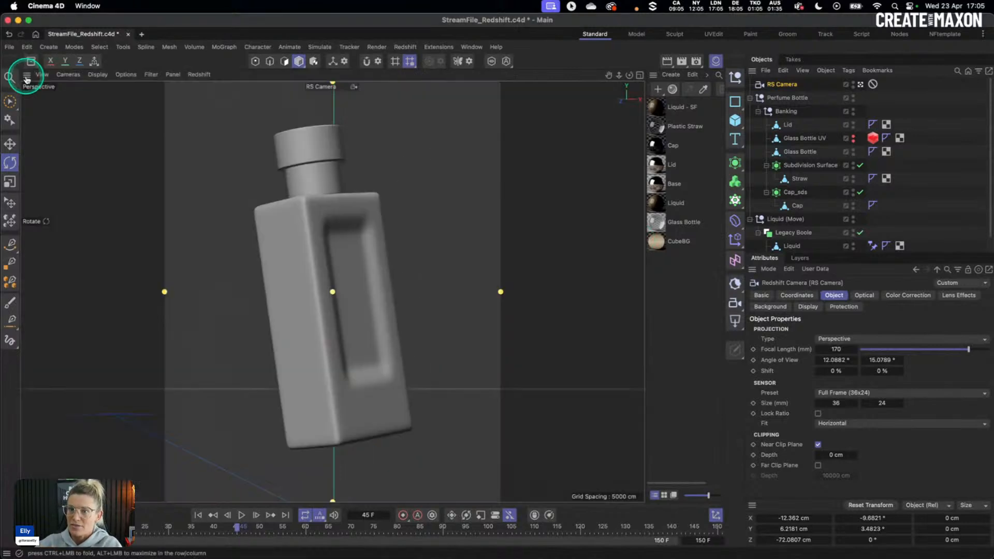
pyautogui.click(422, 239)
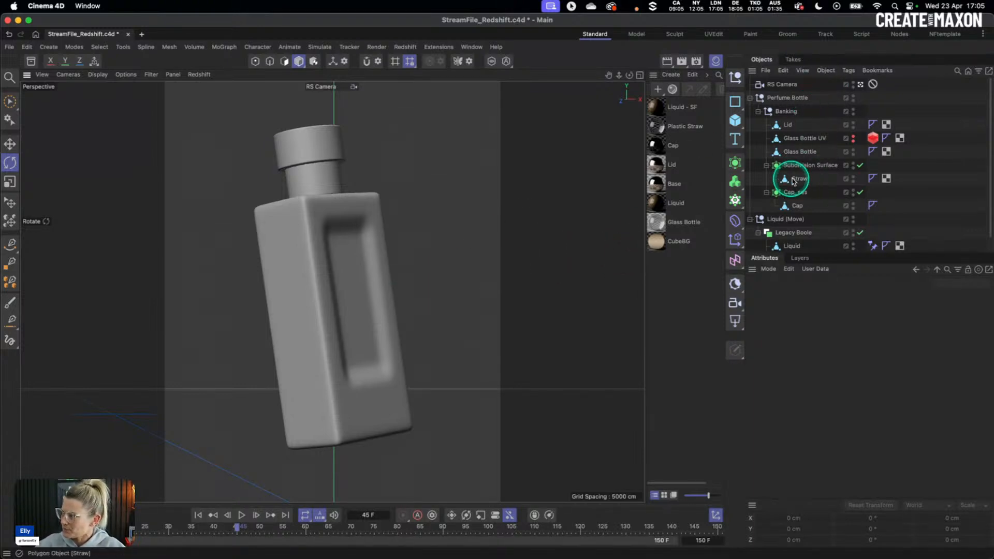
# Turn on X-Ray for the Glass Bottle to look at the parts inside it, and turn it off again.
pyautogui.click(797, 152)
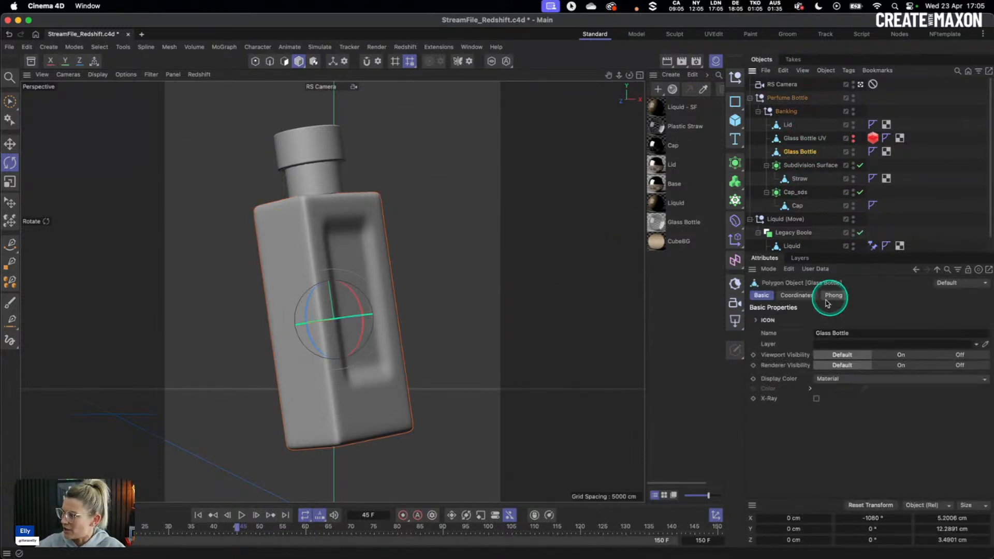
pyautogui.click(816, 400)
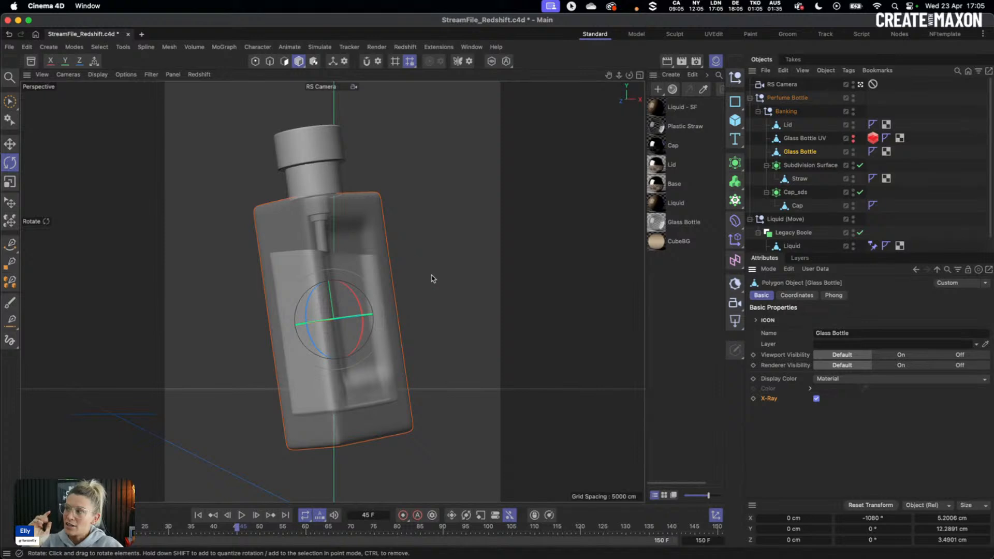
pyautogui.click(815, 399)
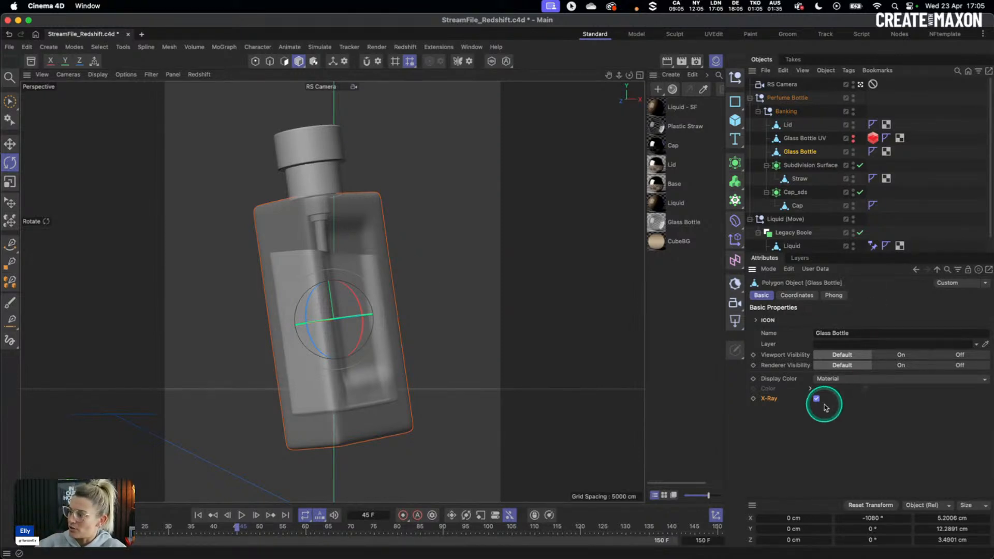
# Isolate the Glass Bottle with viewport solo and switch to polygon mode to display its mesh.
pyautogui.click(610, 113)
pyautogui.click(491, 61)
pyautogui.click(800, 151)
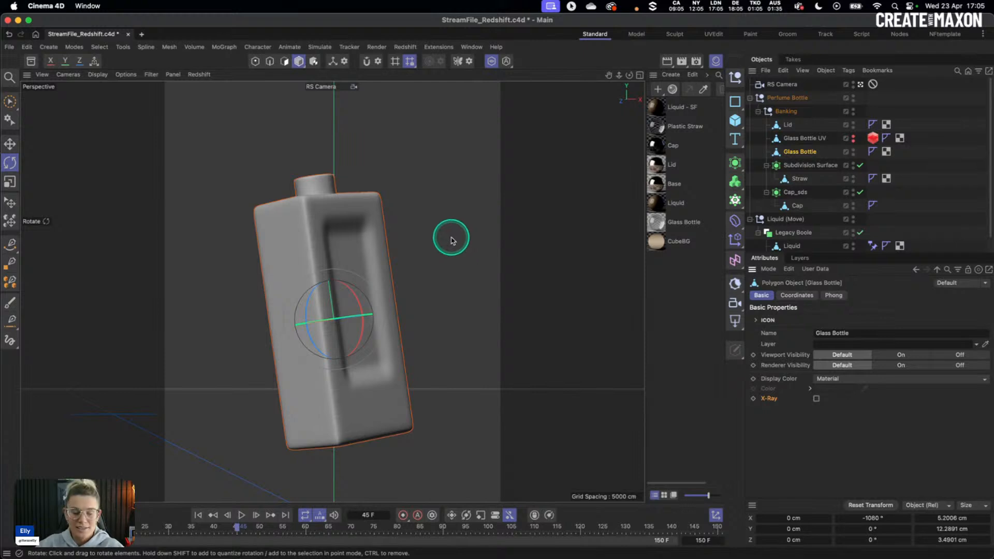
pyautogui.click(285, 62)
pyautogui.hotkey('ctrl', 'a')
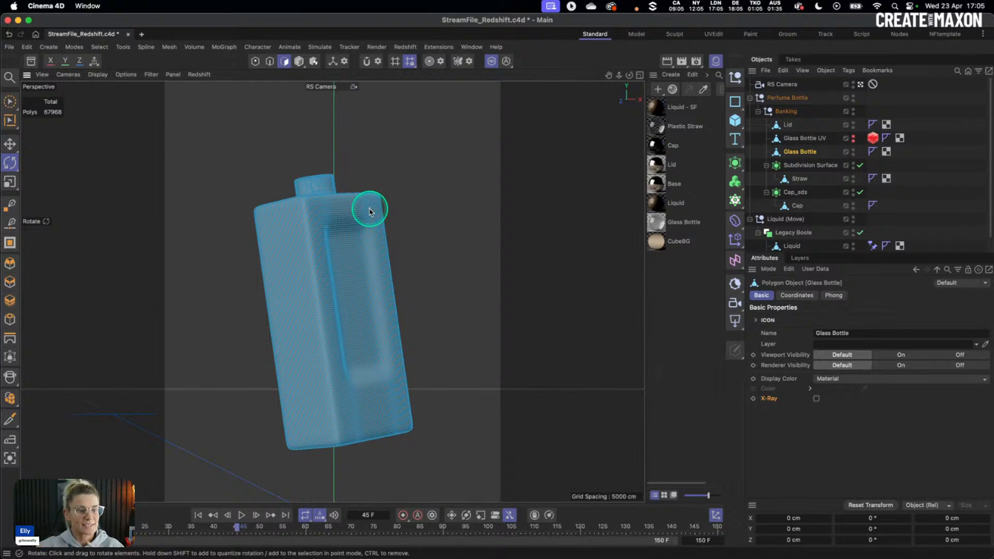
# Switch from RS Camera to the default camera and examine the Glass Bottle's mesh from outside and inside.
pyautogui.click(332, 224)
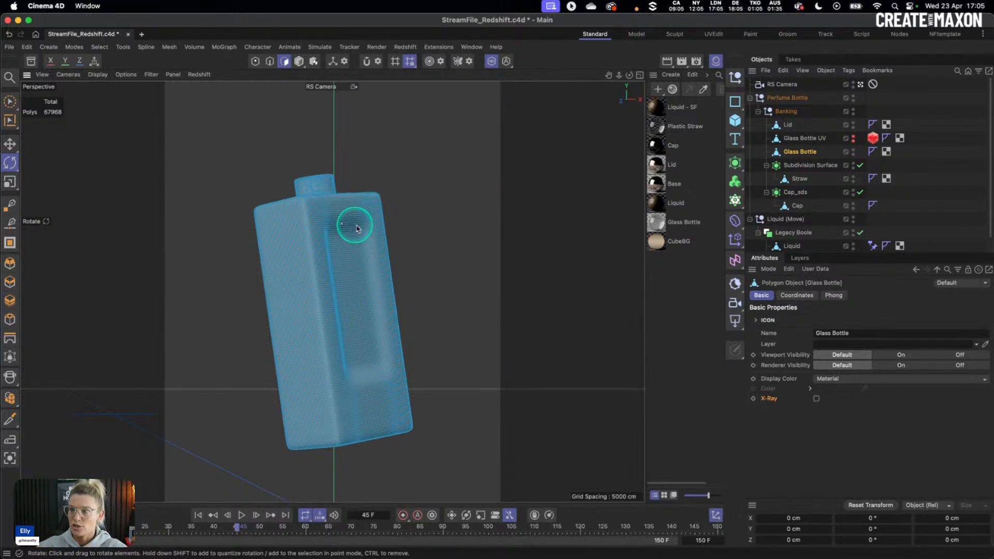
pyautogui.click(366, 174)
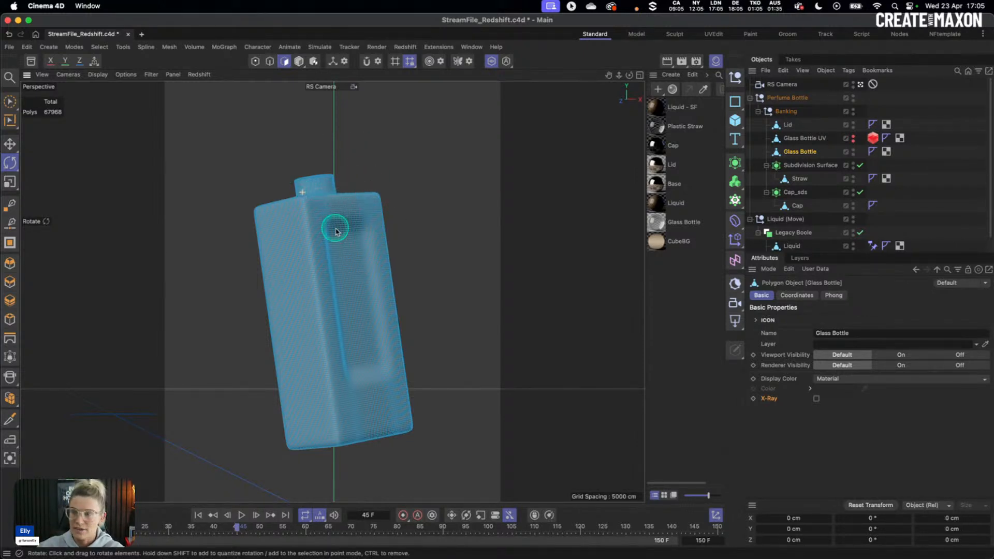
pyautogui.click(861, 84)
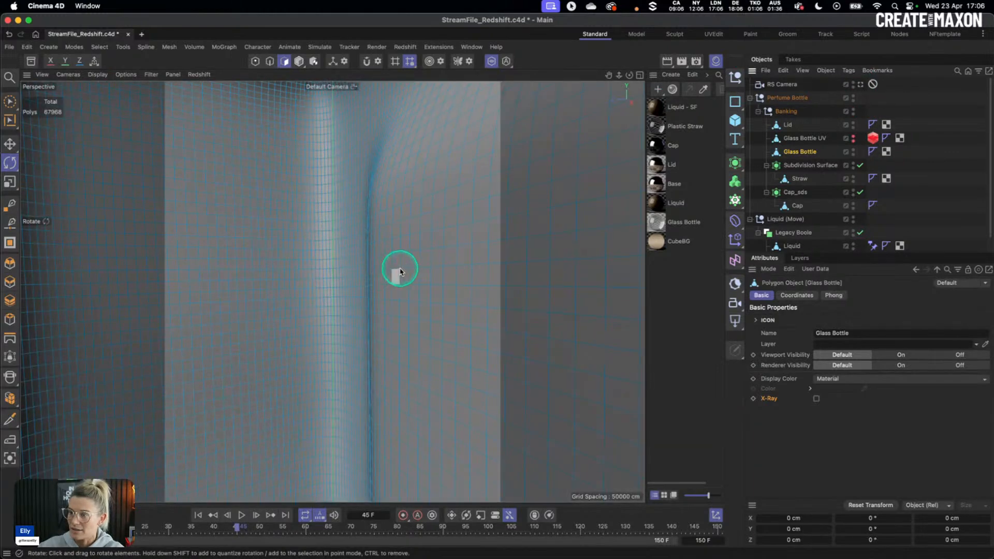
pyautogui.keyDown('alt'); pyautogui.moveTo(401, 270); pyautogui.dragTo(374, 288); pyautogui.keyUp('alt')
pyautogui.click(412, 277)
pyautogui.keyDown('alt'); pyautogui.moveTo(445, 267); pyautogui.dragTo(428, 271); pyautogui.keyUp('alt')
pyautogui.keyDown('alt'); pyautogui.moveTo(428, 273); pyautogui.dragTo(378, 282, button='right'); pyautogui.keyUp('alt')
pyautogui.keyDown('alt'); pyautogui.moveTo(333, 290); pyautogui.dragTo(334, 327); pyautogui.keyUp('alt')
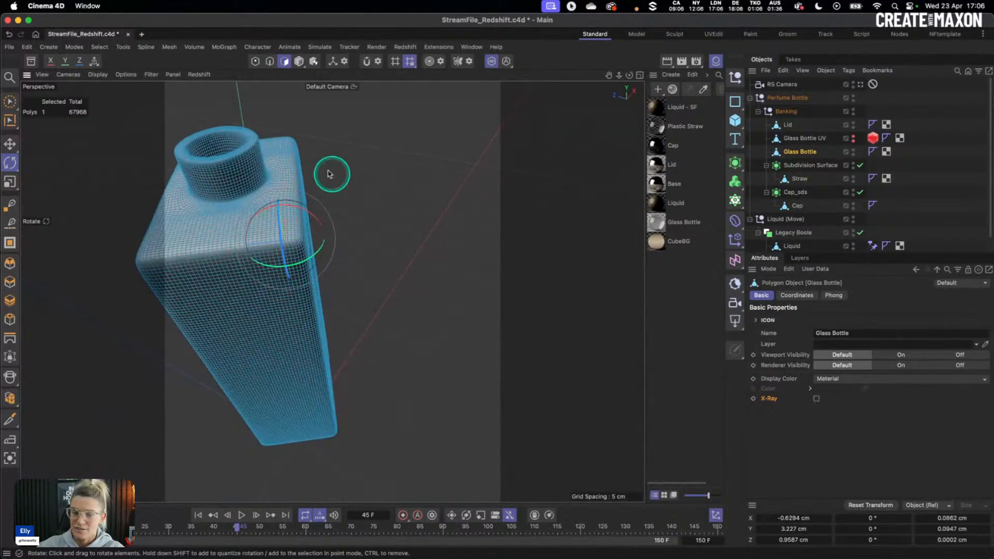
pyautogui.keyDown('alt'); pyautogui.moveTo(335, 266); pyautogui.dragTo(323, 259); pyautogui.keyUp('alt')
pyautogui.click(362, 275)
pyautogui.keyDown('alt'); pyautogui.moveTo(304, 275); pyautogui.dragTo(348, 260, button='right'); pyautogui.keyUp('alt')
pyautogui.keyDown('alt'); pyautogui.moveTo(312, 264); pyautogui.dragTo(353, 240, button='right'); pyautogui.keyUp('alt')
pyautogui.keyDown('alt'); pyautogui.moveTo(313, 195); pyautogui.dragTo(332, 203, button='right'); pyautogui.keyUp('alt')
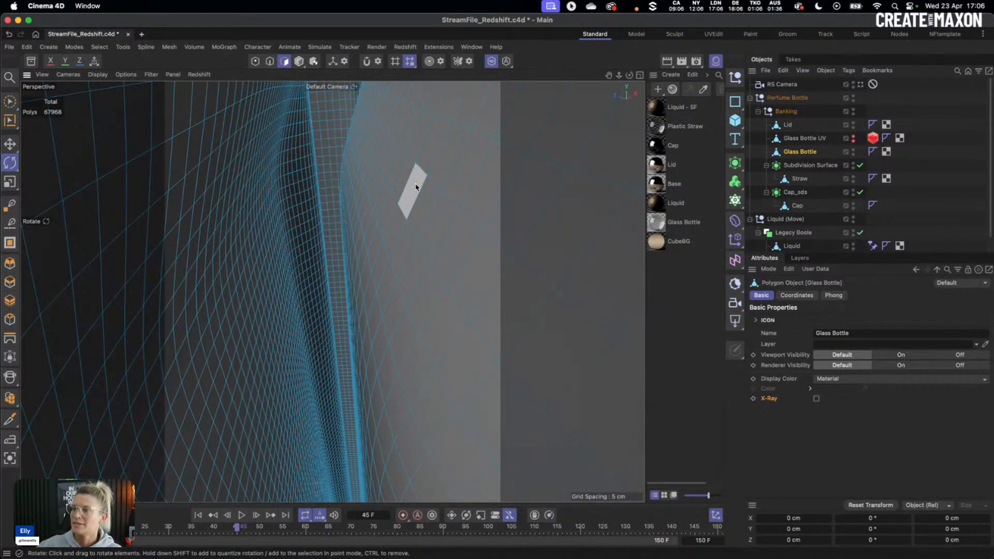
# Examine the Glass Bottle's inner and outer wall surfaces, selecting single polygons on the wall and looking down through the neck.
pyautogui.click(409, 193)
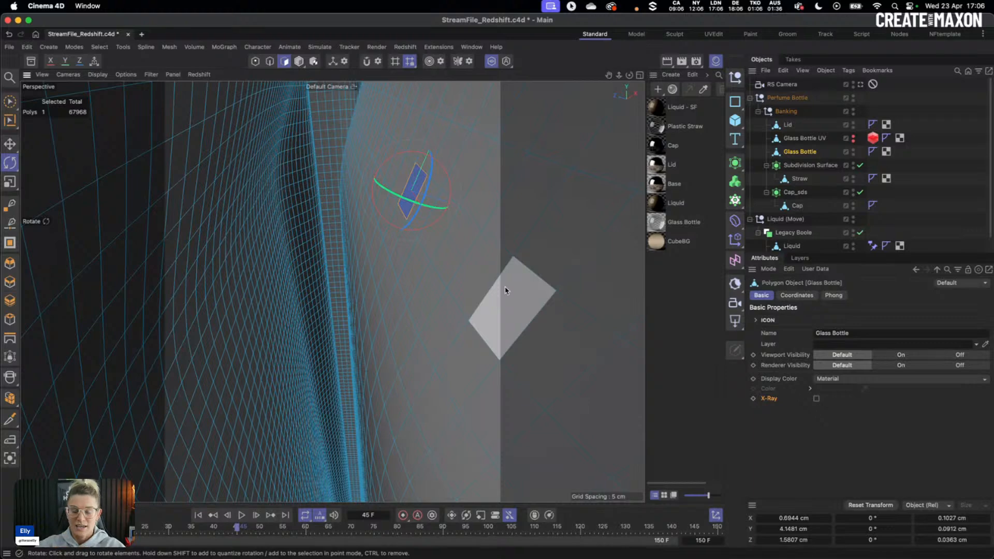
pyautogui.keyDown('alt'); pyautogui.moveTo(218, 237); pyautogui.dragTo(417, 221); pyautogui.keyUp('alt')
pyautogui.click(409, 206)
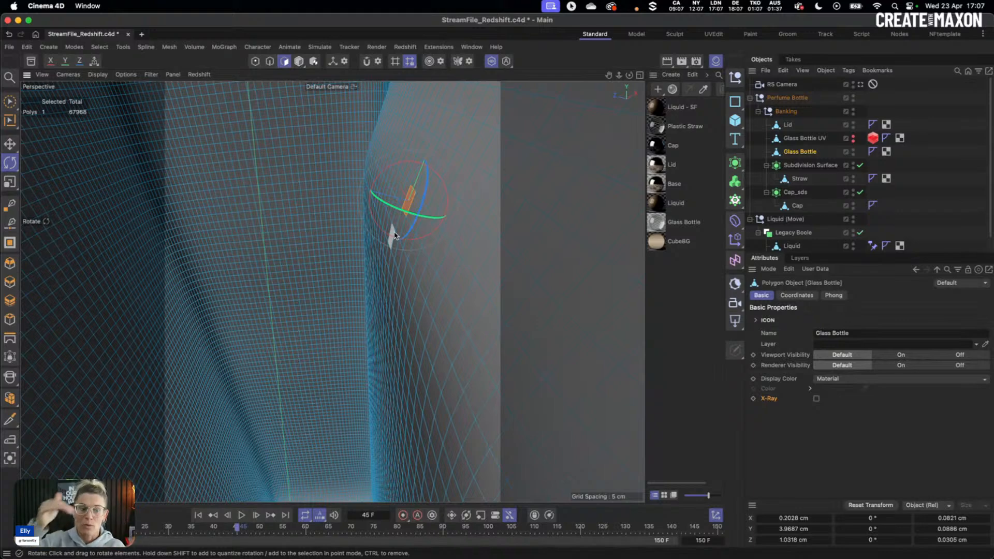
pyautogui.keyDown('alt'); pyautogui.moveTo(448, 246); pyautogui.dragTo(492, 244); pyautogui.keyUp('alt')
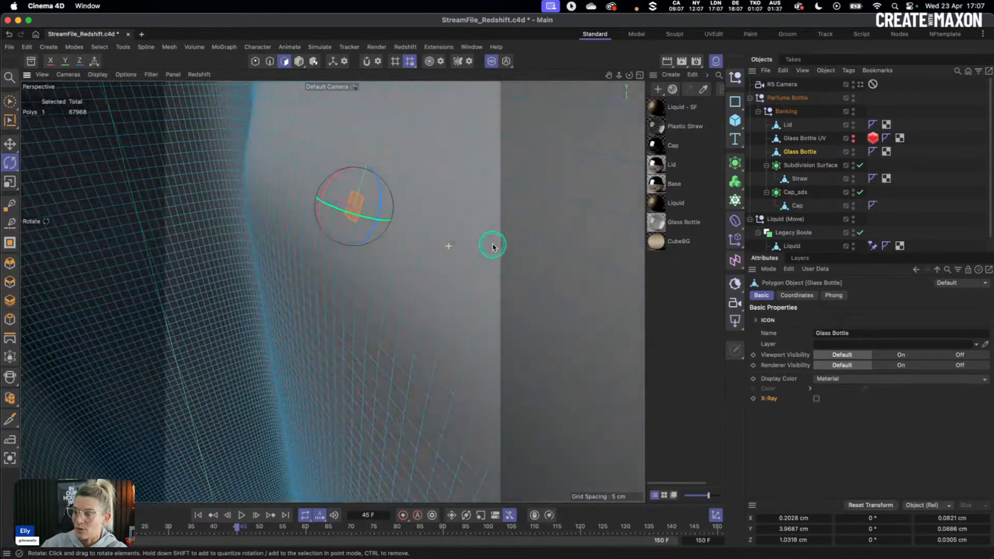
pyautogui.scroll(-6, 424, 216)
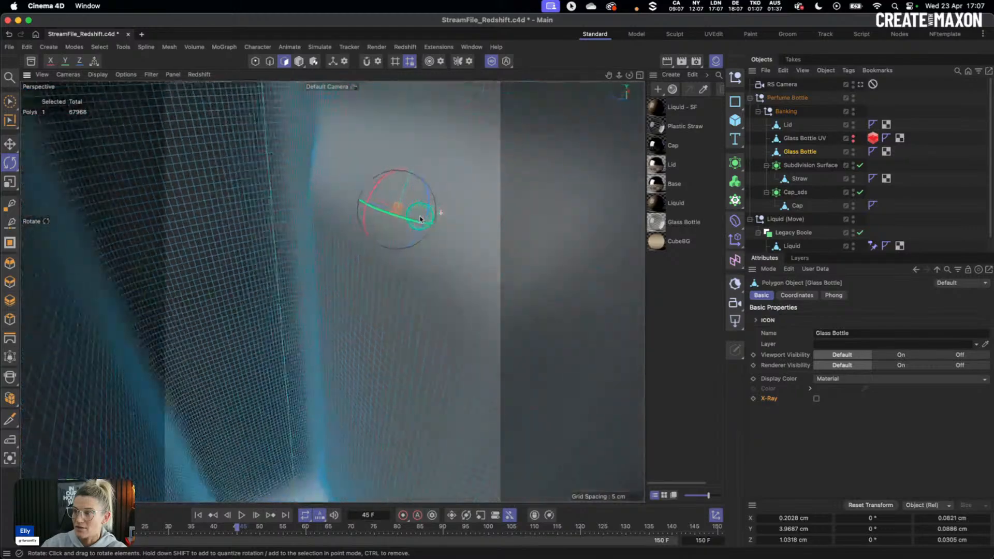
pyautogui.keyDown('alt'); pyautogui.moveTo(425, 218); pyautogui.dragTo(440, 410); pyautogui.keyUp('alt')
pyautogui.scroll(-8, 438, 248)
pyautogui.keyDown('alt'); pyautogui.moveTo(348, 147); pyautogui.dragTo(357, 273, button='middle'); pyautogui.keyUp('alt')
pyautogui.keyDown('alt'); pyautogui.moveTo(358, 273); pyautogui.dragTo(379, 306); pyautogui.keyUp('alt')
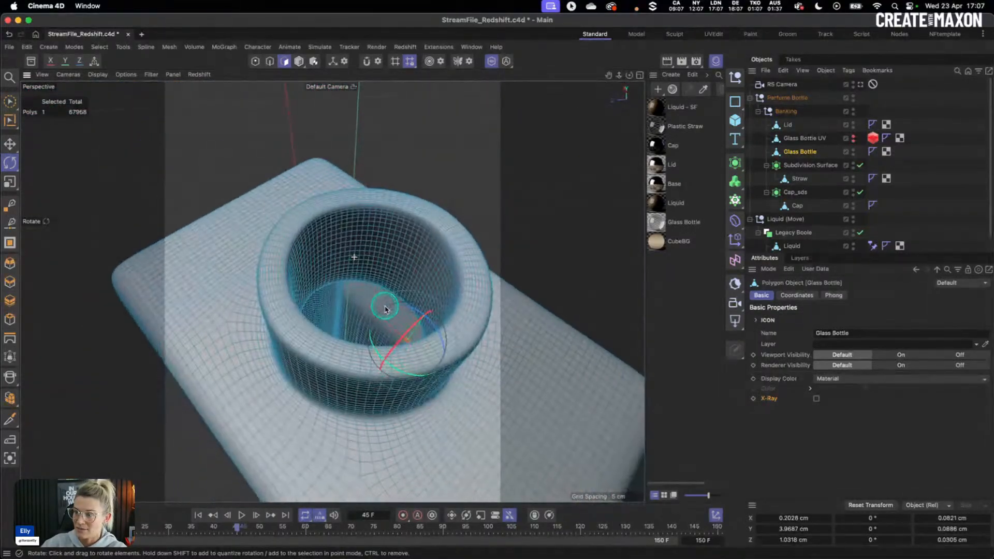
pyautogui.keyDown('alt'); pyautogui.moveTo(489, 321); pyautogui.dragTo(399, 328); pyautogui.keyUp('alt')
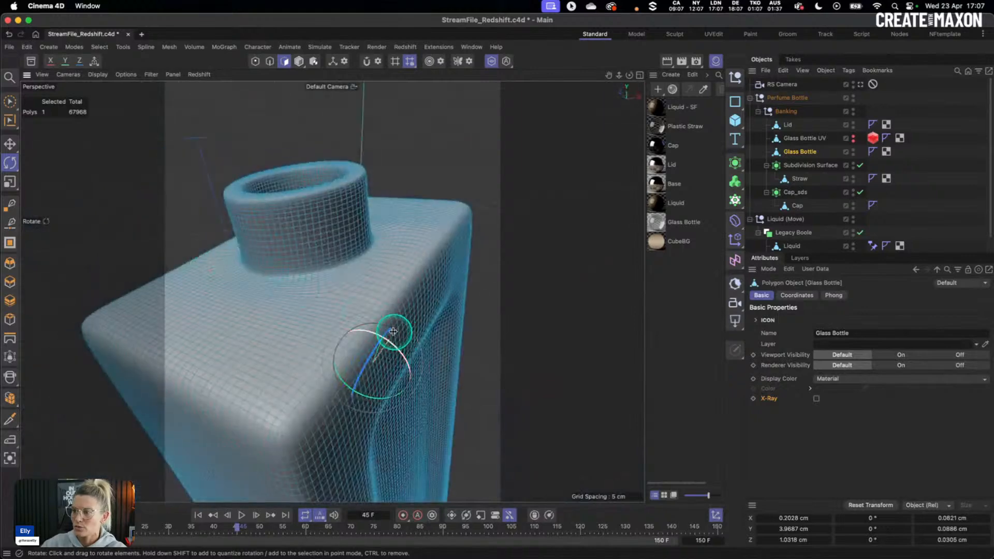
pyautogui.scroll(5, 333, 262)
pyautogui.keyDown('alt'); pyautogui.moveTo(332, 262); pyautogui.dragTo(284, 279); pyautogui.keyUp('alt')
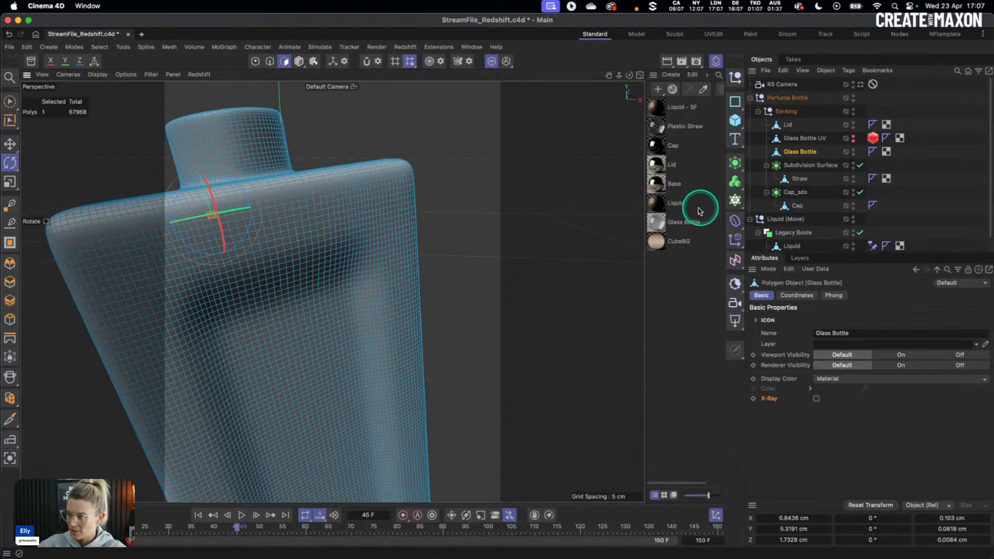
# Turn off viewport solo to show the whole perfume bottle and clear the polygon selection.
pyautogui.click(492, 62)
pyautogui.click(529, 108)
pyautogui.click(474, 232)
pyautogui.keyDown('alt'); pyautogui.moveTo(380, 293); pyautogui.dragTo(506, 268); pyautogui.keyUp('alt')
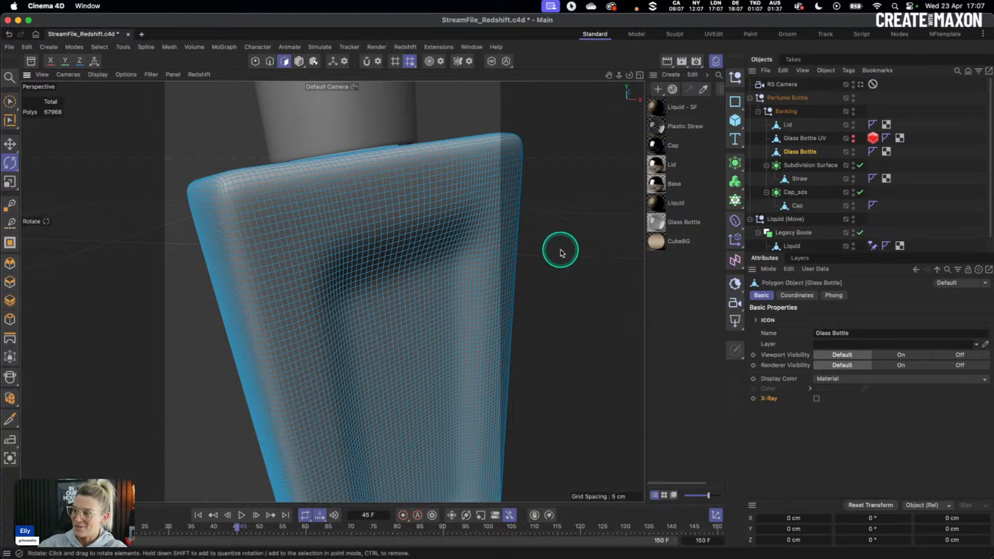
# Examine inside the bottle how the liquid meets the inner glass wall, comparing the Liquid, Legacy Boole and Glass Bottle objects.
pyautogui.keyDown('alt'); pyautogui.moveTo(536, 302); pyautogui.dragTo(428, 281); pyautogui.keyUp('alt')
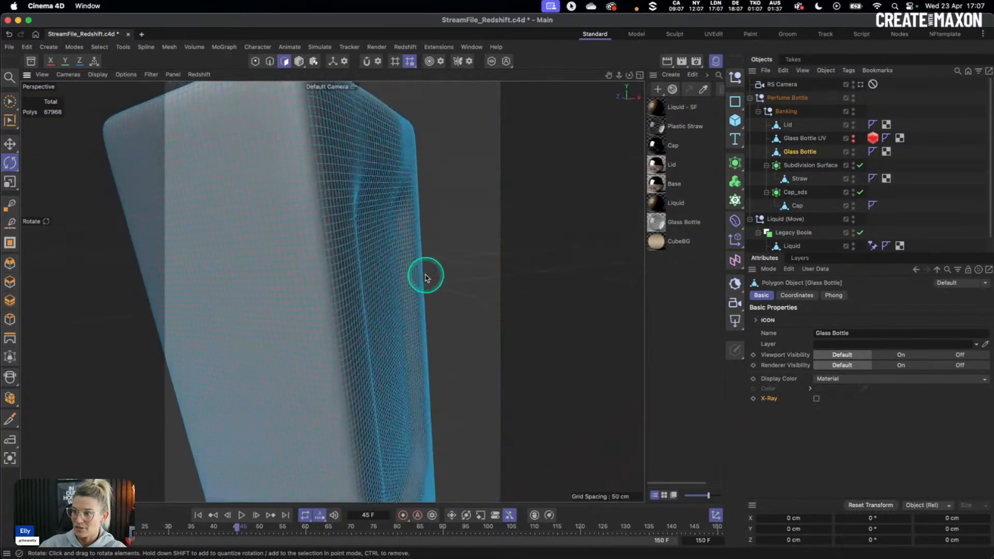
pyautogui.keyDown('alt'); pyautogui.moveTo(349, 197); pyautogui.dragTo(406, 377); pyautogui.keyUp('alt')
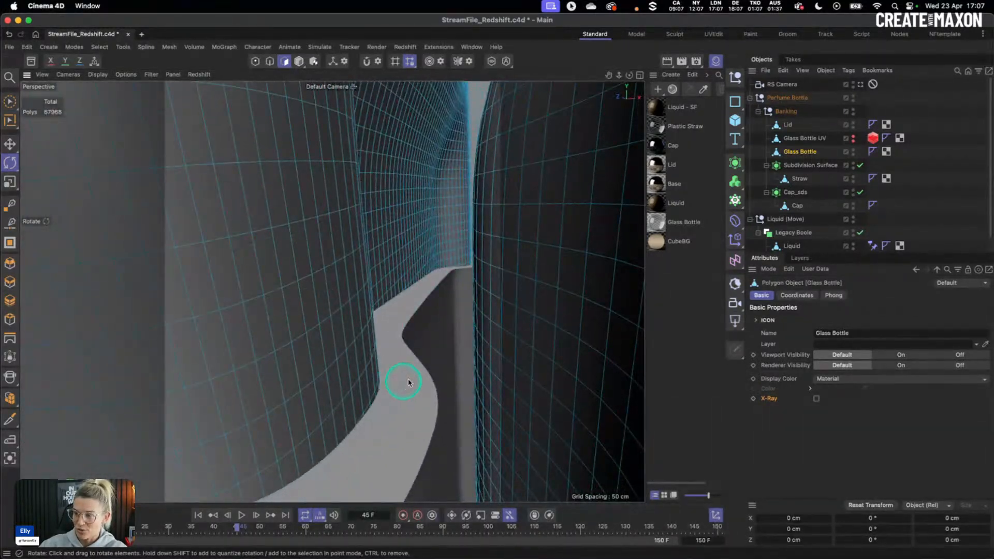
pyautogui.click(796, 249)
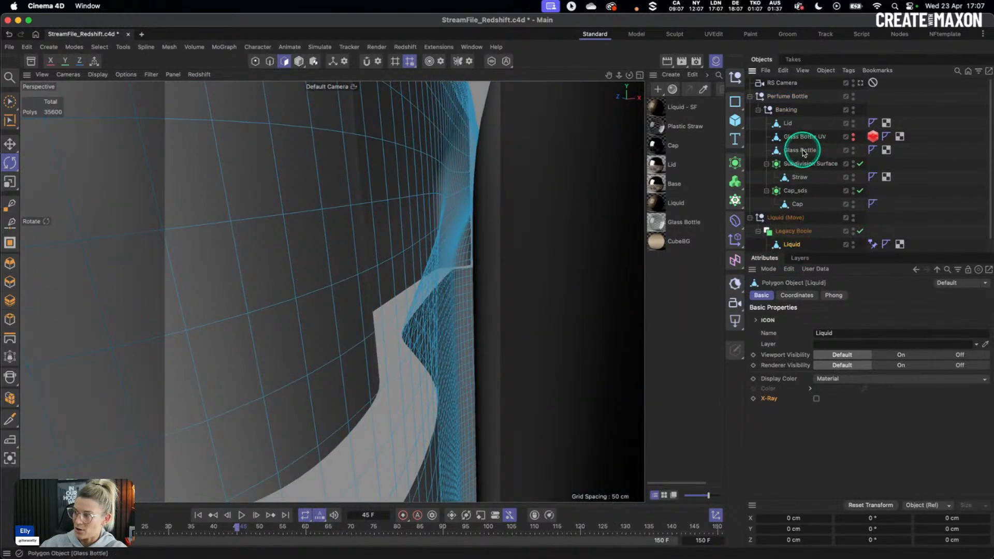
pyautogui.click(796, 231)
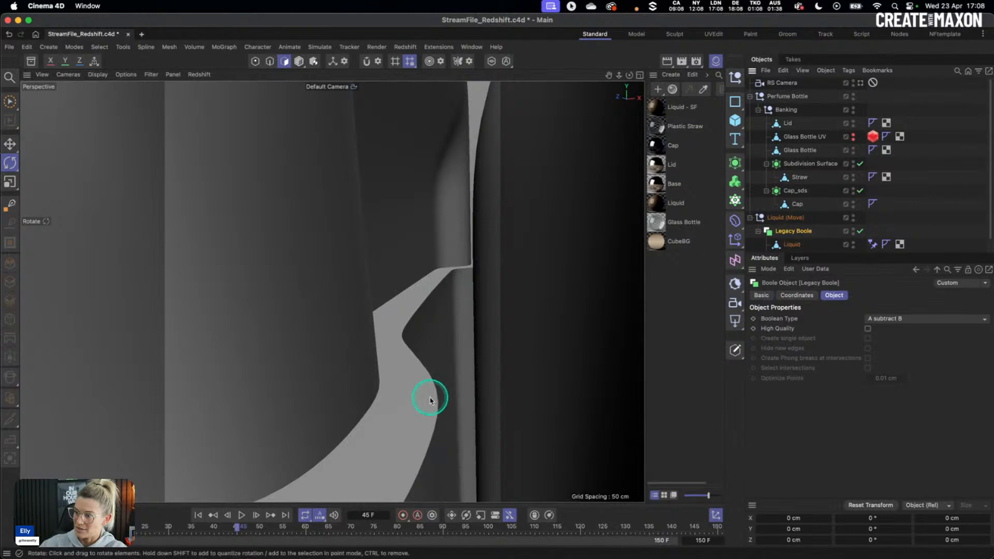
pyautogui.click(802, 151)
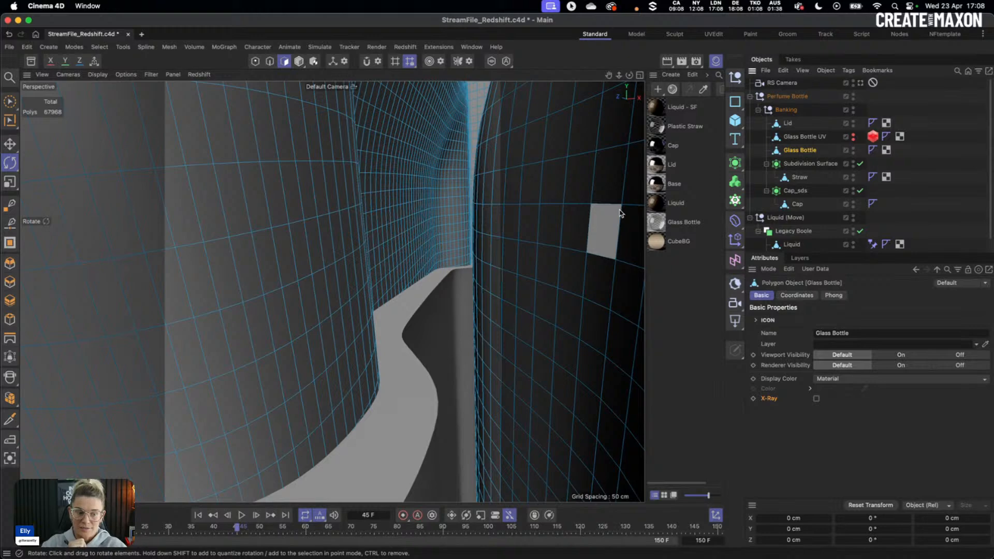
pyautogui.keyDown('alt'); pyautogui.moveTo(318, 353); pyautogui.dragTo(373, 370); pyautogui.keyUp('alt')
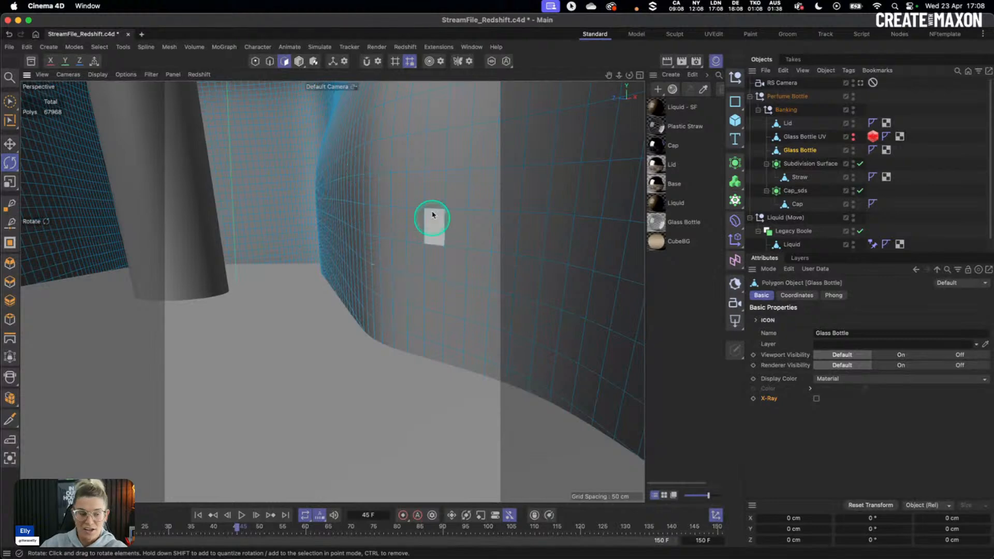
pyautogui.keyDown('alt'); pyautogui.moveTo(418, 322); pyautogui.dragTo(228, 309); pyautogui.keyUp('alt')
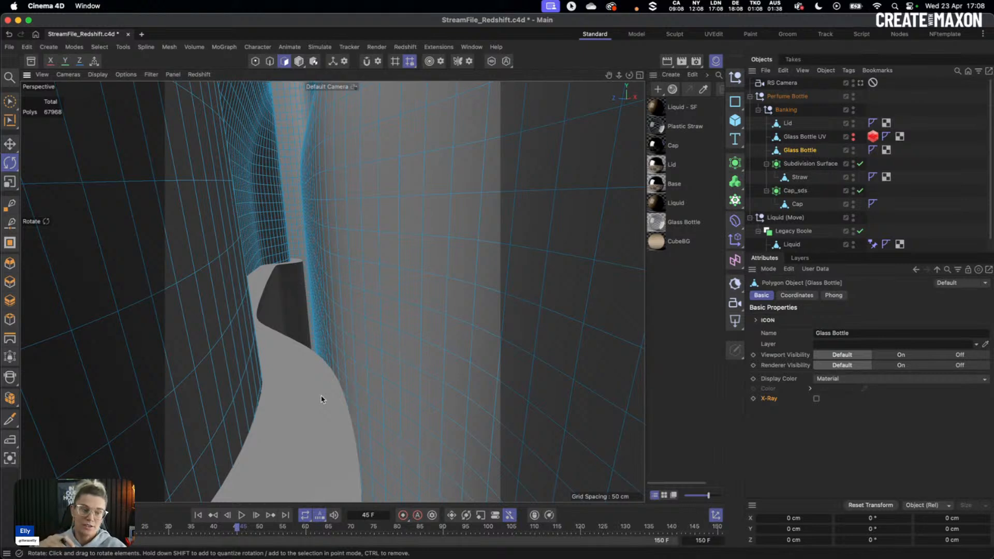
# In a new scene, add a Plane and place the Whisky Glass 02 model from the asset library on it.
pyautogui.click(141, 34)
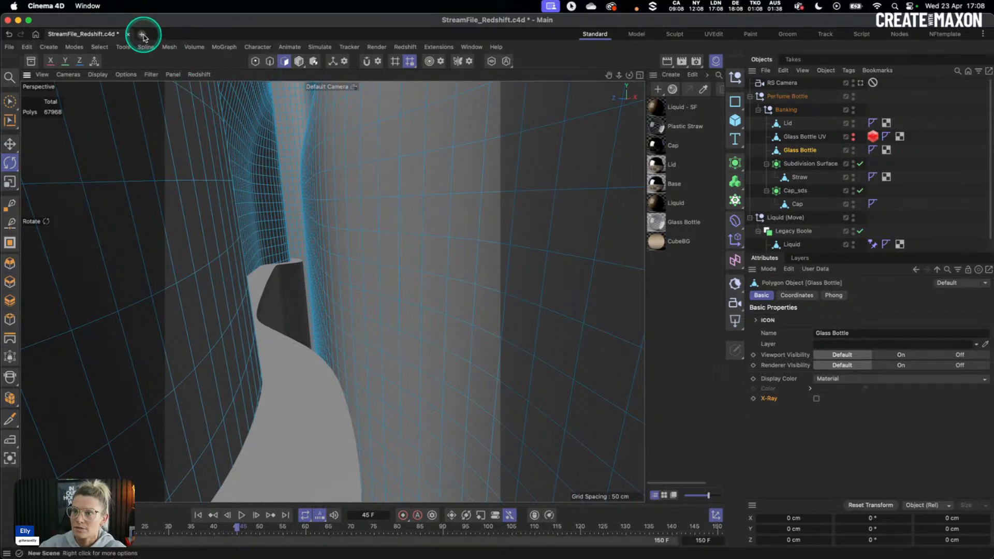
pyautogui.click(194, 95)
pyautogui.click(31, 61)
pyautogui.click(77, 147)
pyautogui.moveTo(735, 120); pyautogui.dragTo(774, 162)
pyautogui.moveTo(101, 174); pyautogui.dragTo(409, 298)
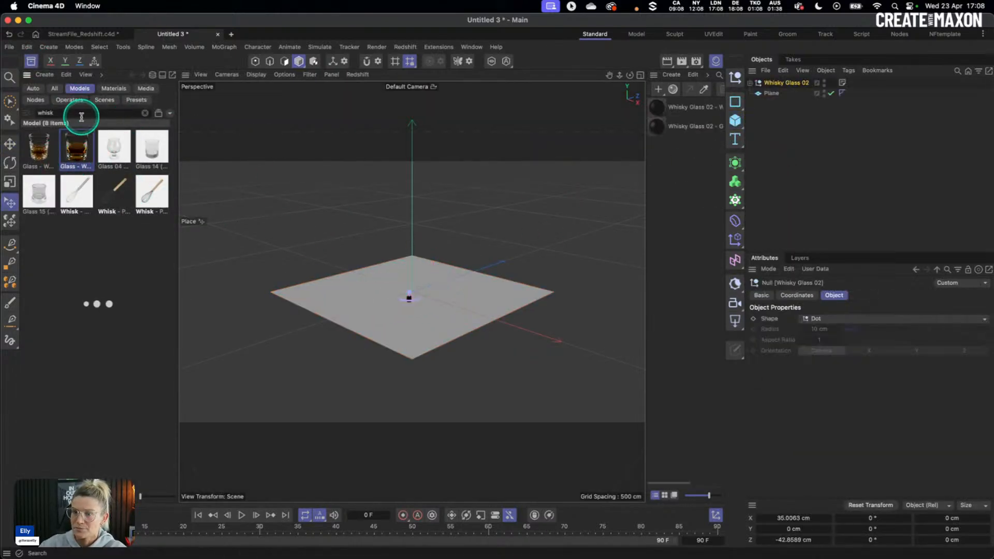
# Hide the asset library, deselect the whisky glass and frame it close up in the viewport.
pyautogui.click(31, 61)
pyautogui.scroll(10, 330, 313)
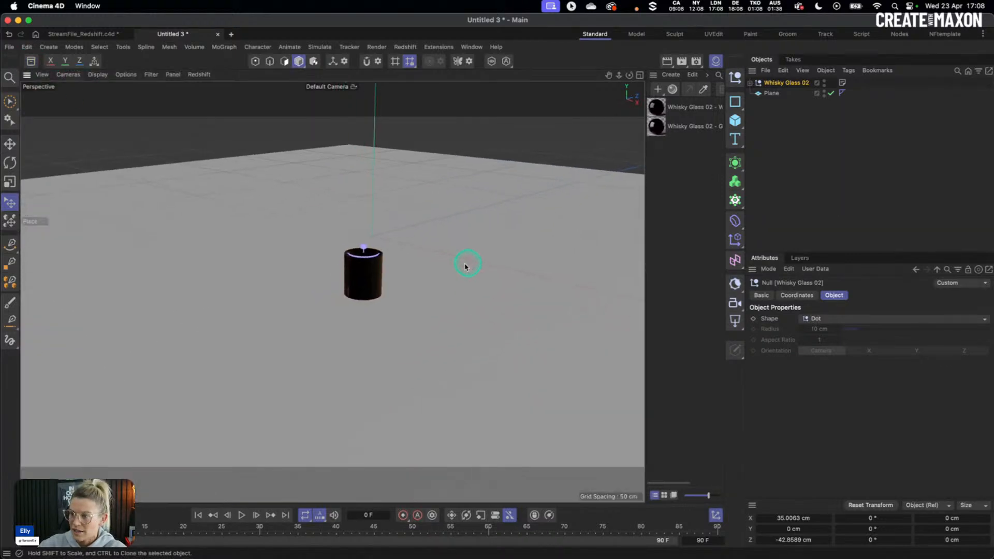
pyautogui.keyDown('alt'); pyautogui.moveTo(359, 277); pyautogui.dragTo(404, 262, button='right'); pyautogui.keyUp('alt')
pyautogui.moveTo(366, 273)
pyautogui.keyDown('alt'); pyautogui.mouseDown()
pyautogui.moveTo(369, 350)
pyautogui.moveTo(367, 279)
pyautogui.moveTo(364, 288)
pyautogui.mouseUp(); pyautogui.keyUp('alt')
pyautogui.click(768, 151)
pyautogui.keyDown('alt'); pyautogui.moveTo(333, 290); pyautogui.dragTo(387, 260, button='right'); pyautogui.keyUp('alt')
pyautogui.keyDown('alt'); pyautogui.moveTo(387, 260); pyautogui.dragTo(382, 283, button='middle'); pyautogui.keyUp('alt')
# Find hdr-light-studio_06.exr among the asset library's media files, add it to the scene as environment lighting and hide the library.
pyautogui.click(31, 61)
pyautogui.click(30, 115)
pyautogui.write('hdr')
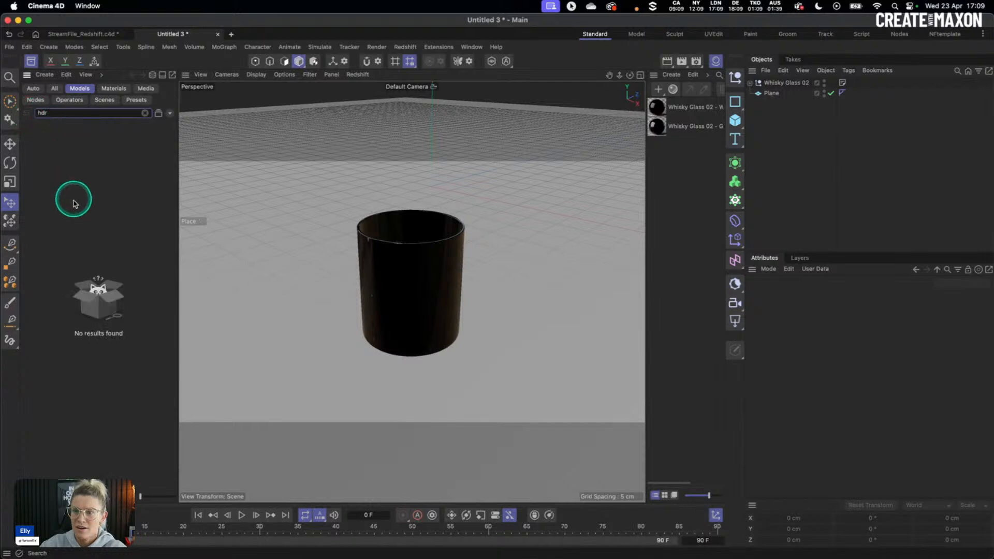
pyautogui.click(144, 88)
pyautogui.moveTo(115, 398); pyautogui.dragTo(772, 200)
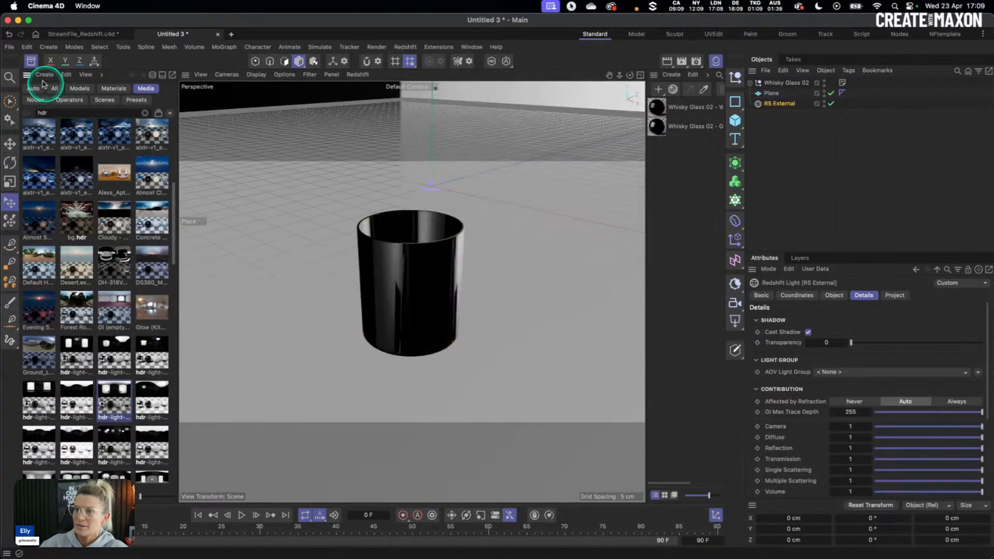
pyautogui.click(31, 61)
# Open the Redshift RenderView, dock it beside the viewport and start a live render of the whisky glass.
pyautogui.click(405, 46)
pyautogui.click(435, 122)
pyautogui.click(79, 138)
pyautogui.press('e')
pyautogui.moveTo(490, 124); pyautogui.dragTo(37, 99)
pyautogui.click(46, 109)
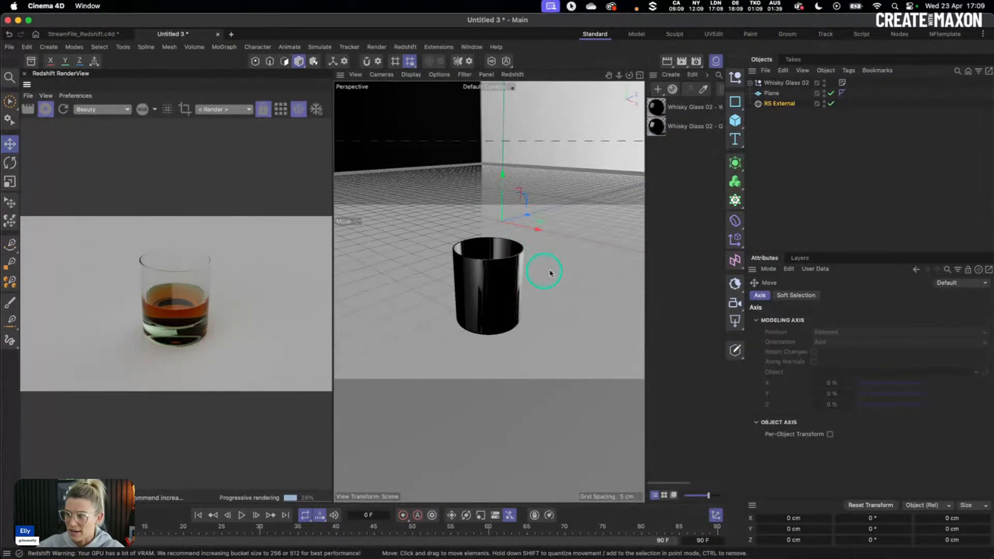
# Deselect the environment light and frame the whisky glass closer from a low angle.
pyautogui.click(807, 192)
pyautogui.keyDown('alt'); pyautogui.moveTo(501, 313); pyautogui.dragTo(502, 296); pyautogui.keyUp('alt')
pyautogui.keyDown('alt'); pyautogui.moveTo(495, 308); pyautogui.dragTo(509, 304, button='right'); pyautogui.keyUp('alt')
pyautogui.keyDown('alt'); pyautogui.moveTo(502, 306); pyautogui.dragTo(501, 292); pyautogui.keyUp('alt')
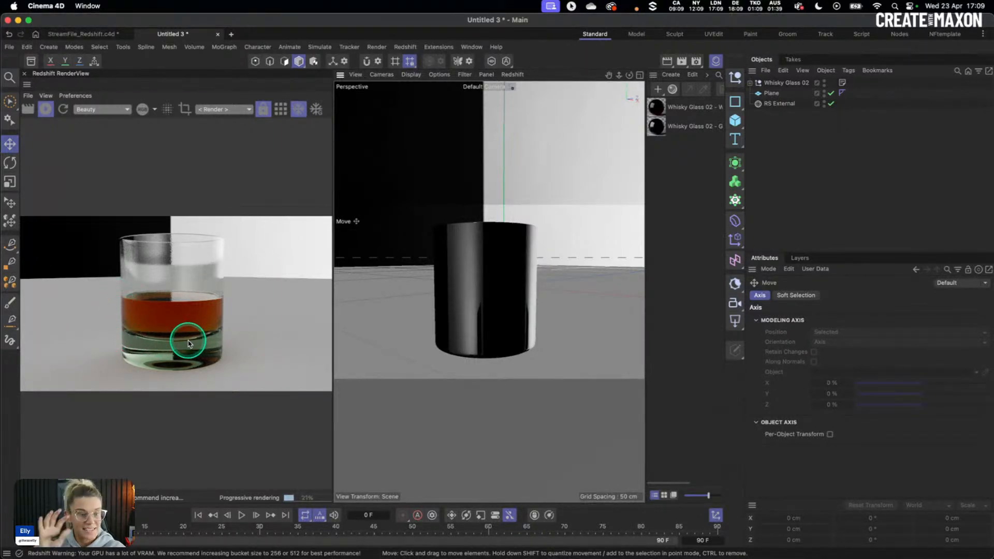
# Scale the Whisky liquid uniformly down to about 7.86 cm wide, away from the glass wall, and stop the live render.
pyautogui.click(750, 83)
pyautogui.click(774, 103)
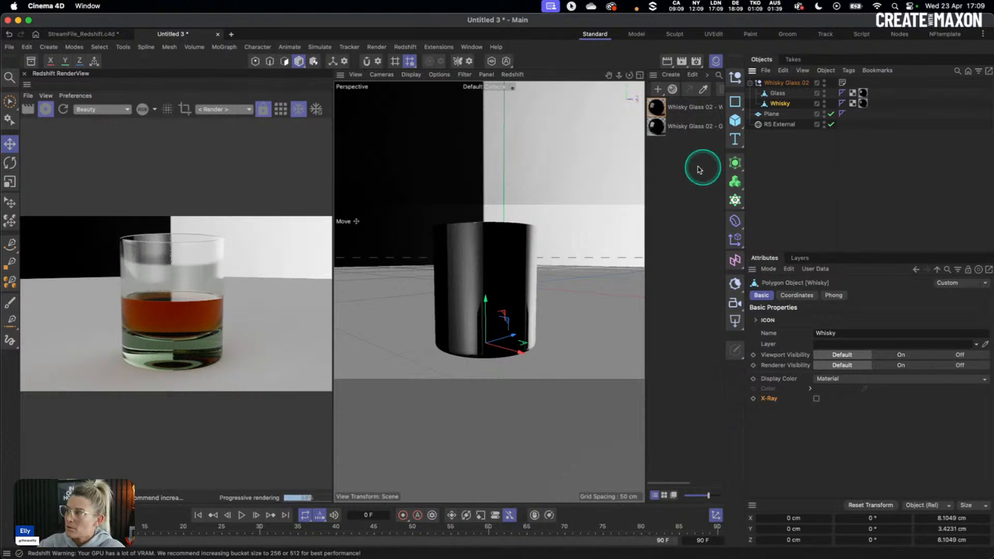
pyautogui.press('t')
pyautogui.moveTo(596, 231); pyautogui.dragTo(590, 228)
pyautogui.press('e')
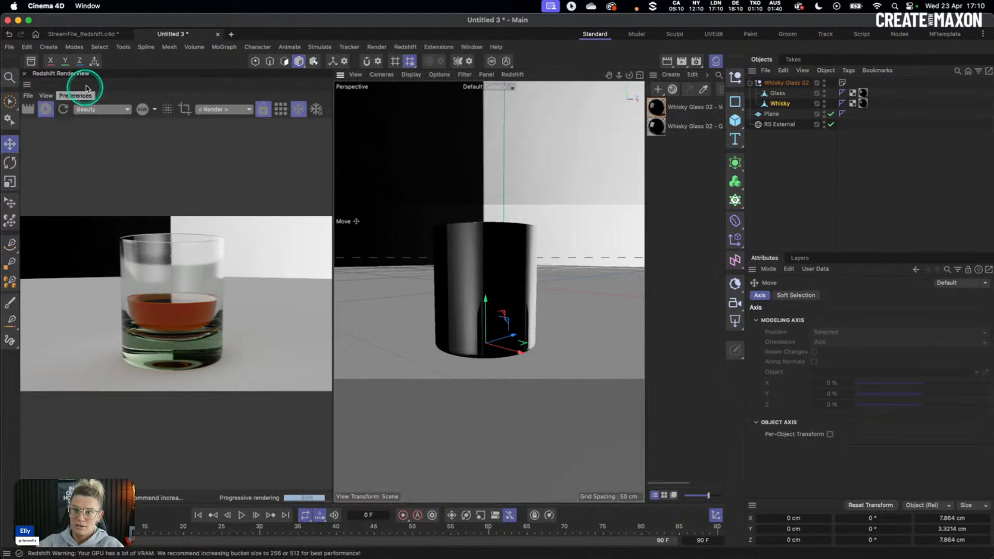
pyautogui.click(54, 107)
# Switch to StreamFile_Redshift.c4d and view the whole perfume bottle through the RS Camera.
pyautogui.click(82, 34)
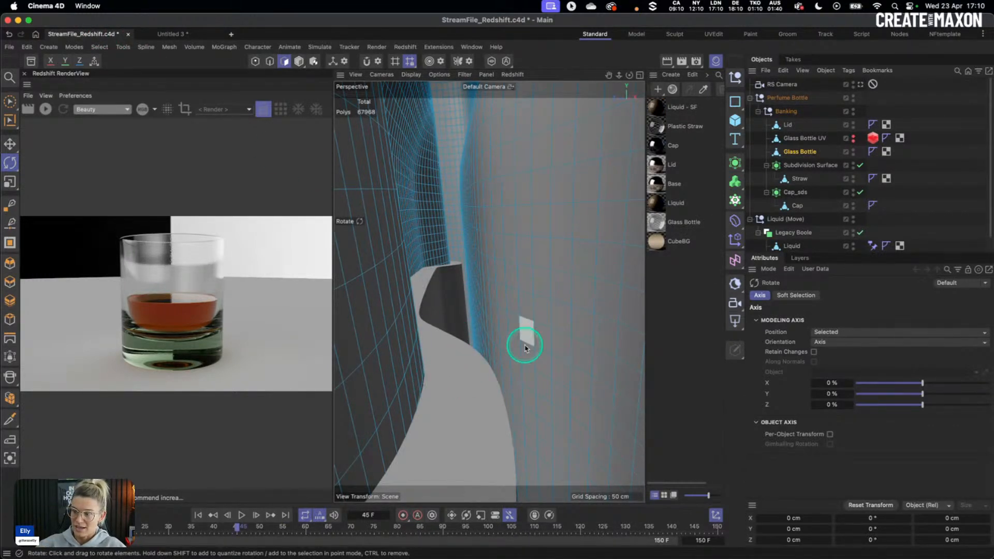
pyautogui.scroll(-15, 522, 322)
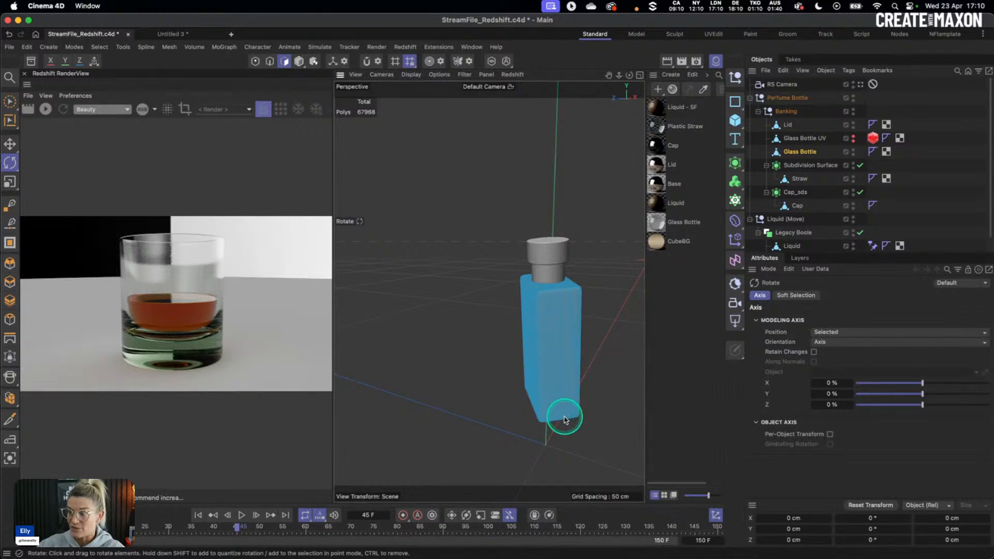
pyautogui.moveTo(622, 302); pyautogui.dragTo(407, 330)
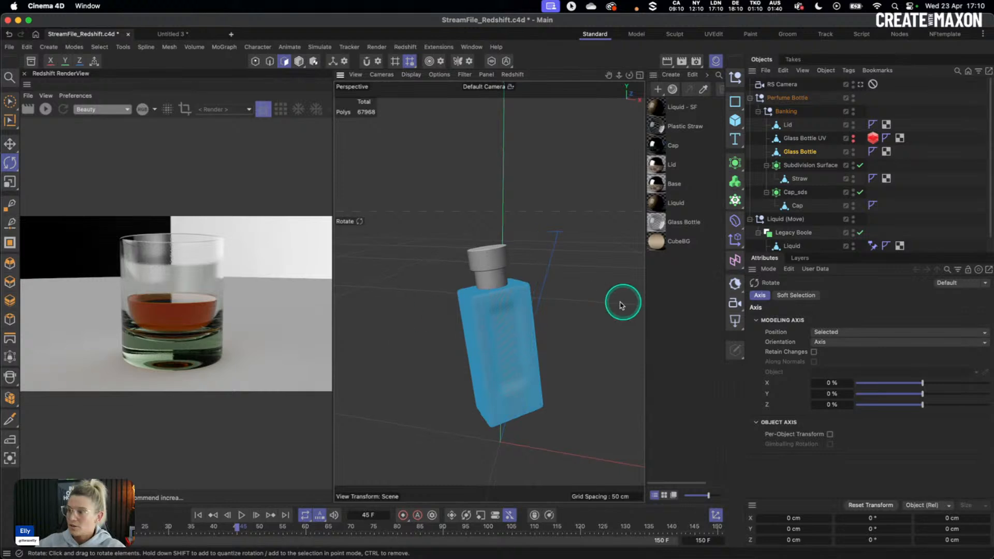
pyautogui.keyDown('alt'); pyautogui.moveTo(626, 302); pyautogui.dragTo(526, 288); pyautogui.keyUp('alt')
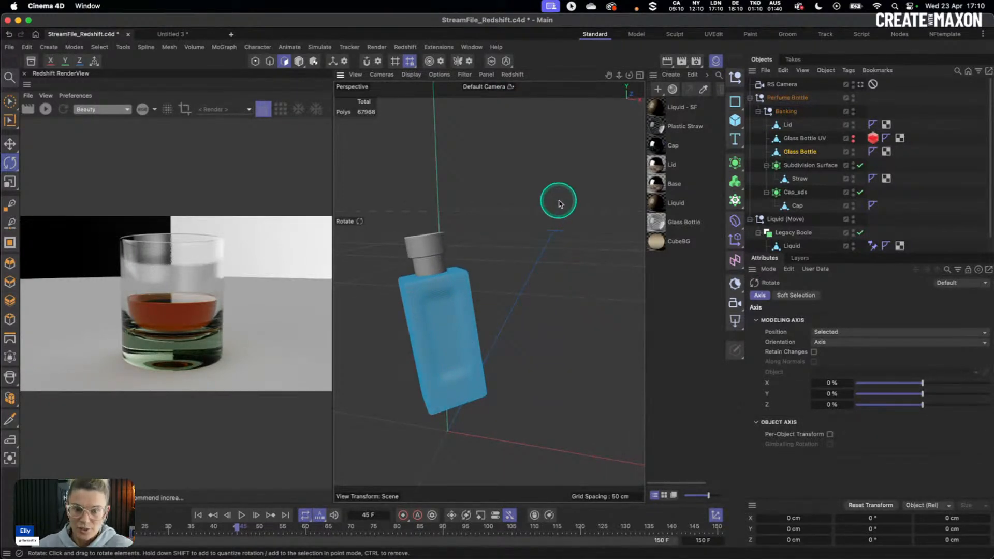
pyautogui.click(861, 84)
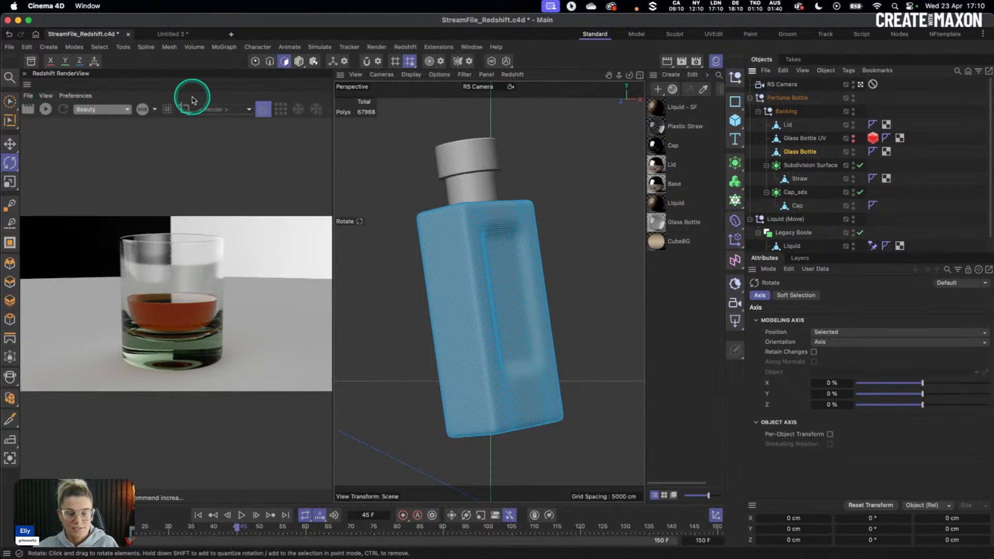
# Deselect the Glass Bottle and start a live Redshift render of the perfume bottle.
pyautogui.click(709, 286)
pyautogui.click(890, 209)
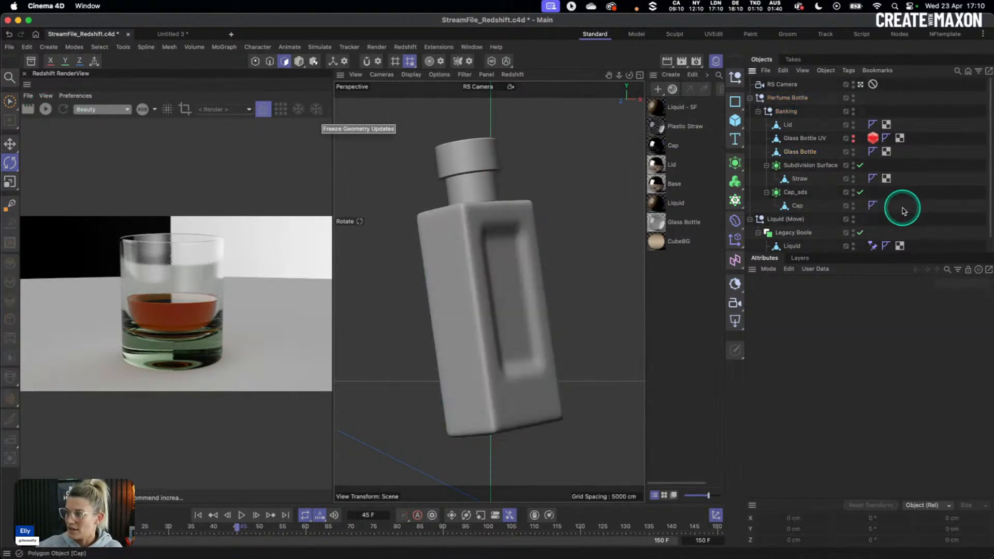
pyautogui.click(46, 109)
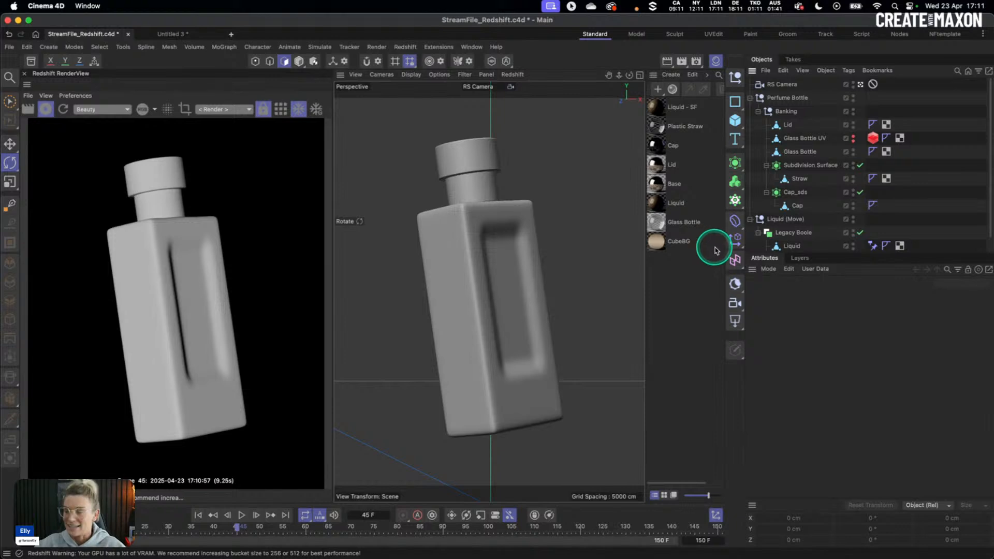
# Add a Redshift dome light and load hdr-light-studio_06.exr from the asset library as its texture.
pyautogui.moveTo(735, 325); pyautogui.dragTo(780, 419)
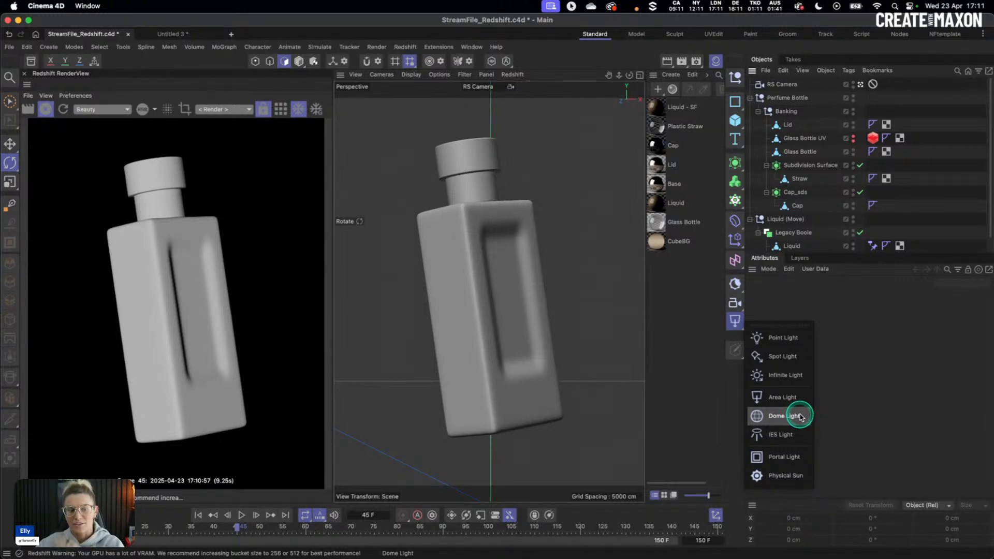
pyautogui.moveTo(790, 418); pyautogui.dragTo(791, 417)
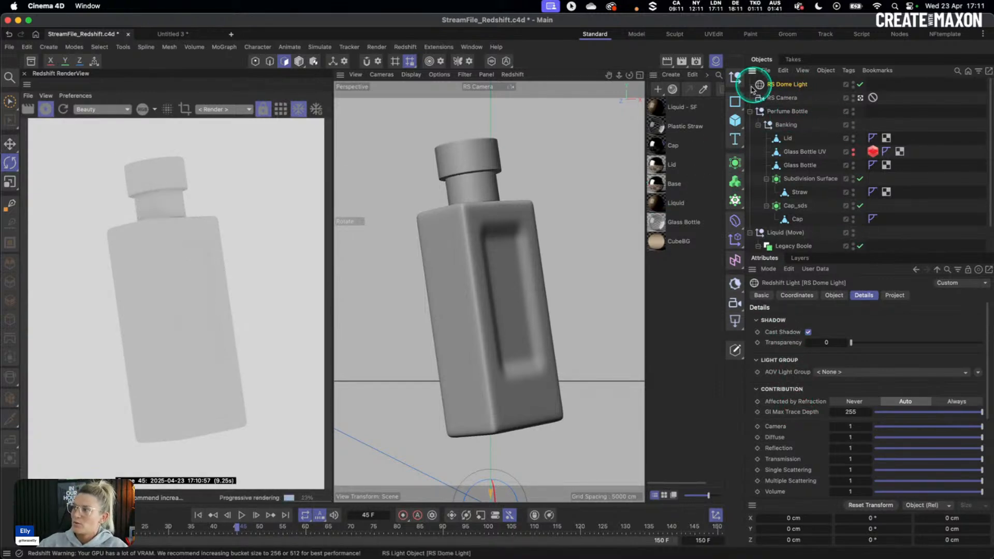
pyautogui.click(31, 61)
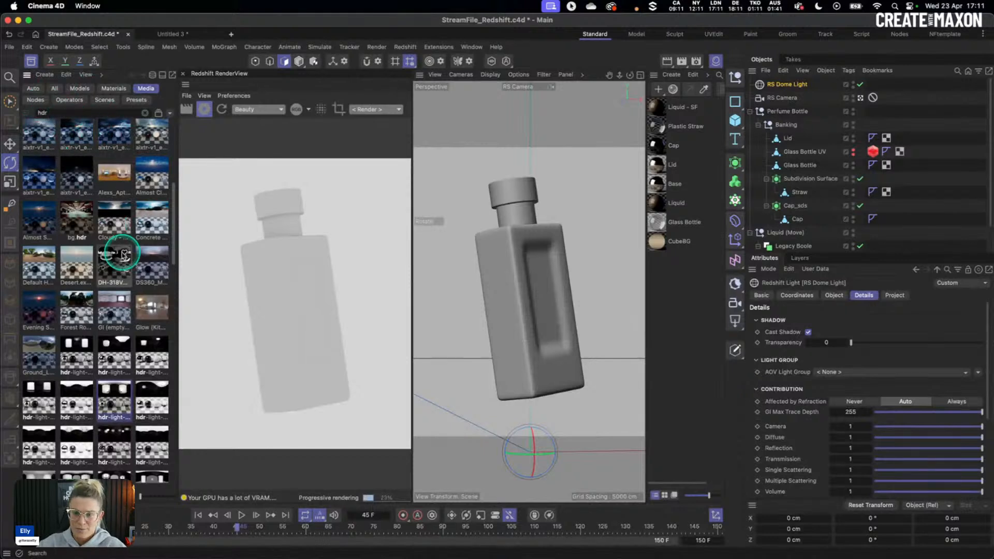
pyautogui.scroll(-2, 88, 235)
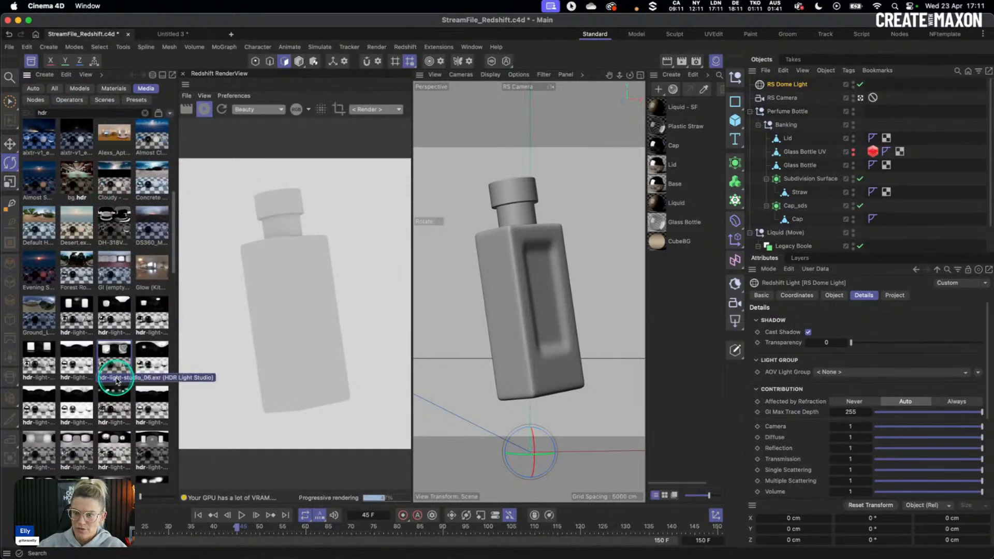
pyautogui.scroll(-1, 139, 337)
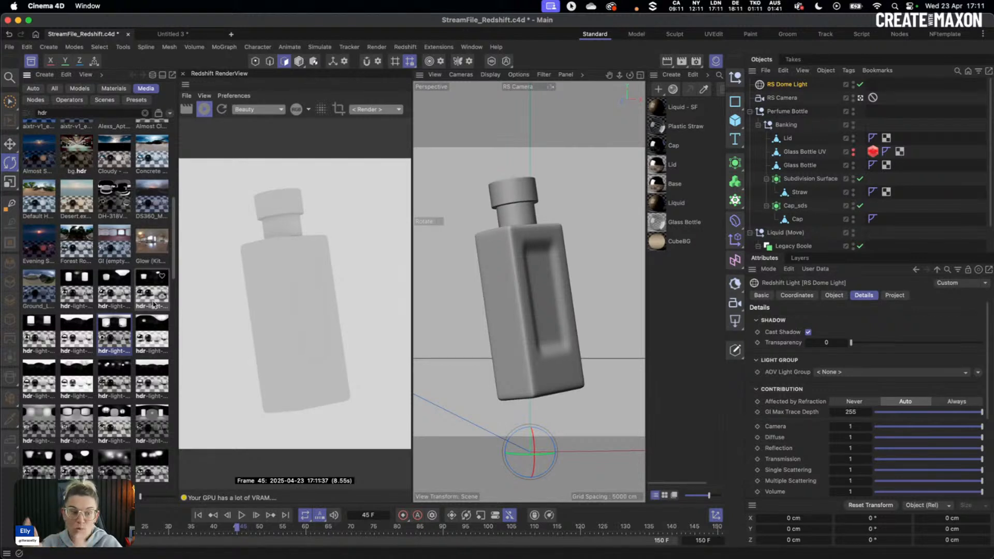
pyautogui.click(115, 338)
pyautogui.click(833, 295)
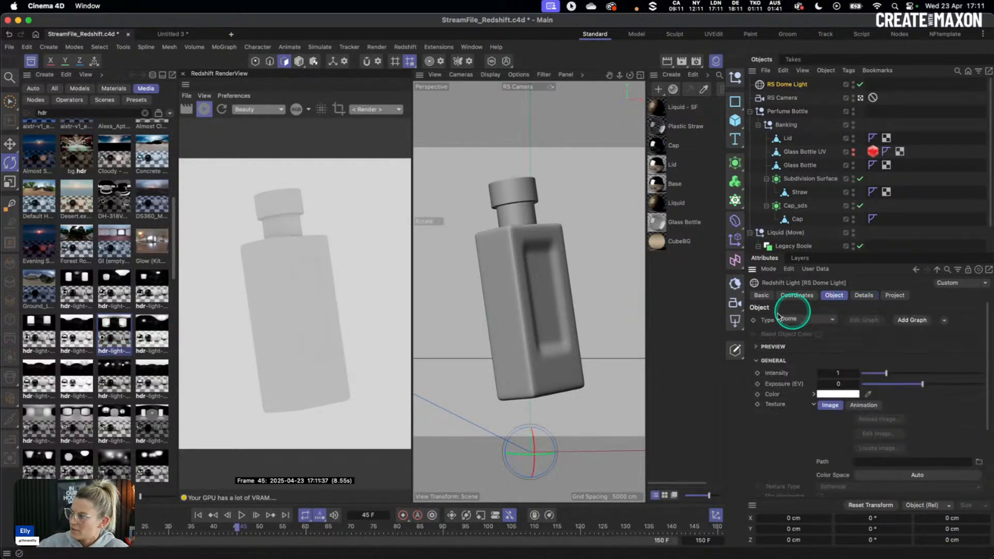
pyautogui.moveTo(890, 441); pyautogui.dragTo(880, 463)
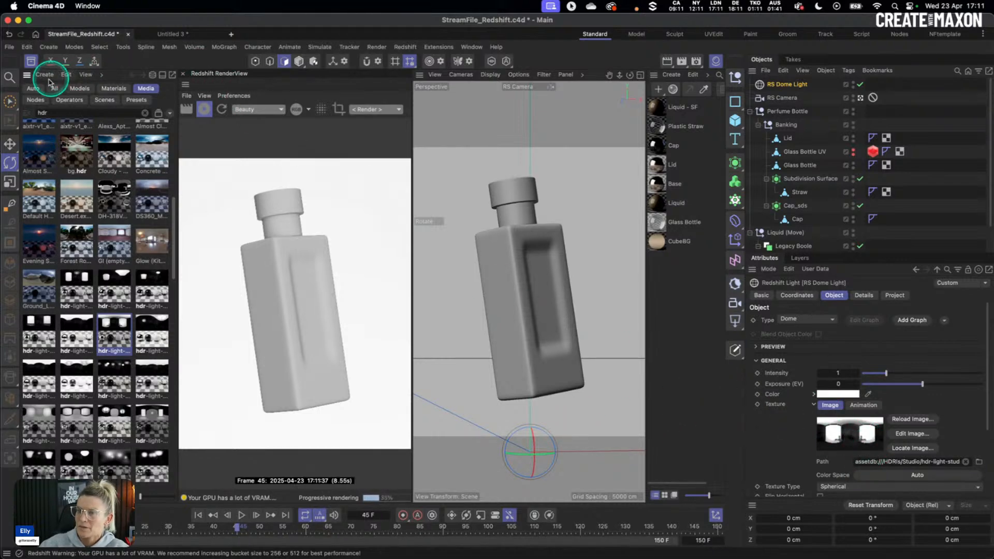
pyautogui.click(31, 63)
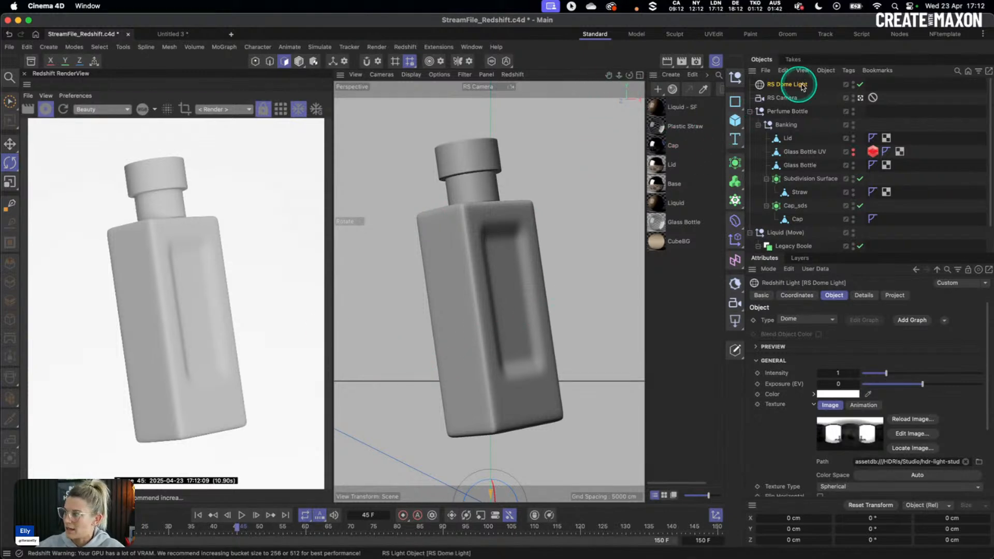
# Rotate the dome light's image on the horizon to -71° and set Affected by Refraction to Always.
pyautogui.scroll(-3, 792, 449)
pyautogui.moveTo(905, 468); pyautogui.dragTo(898, 469)
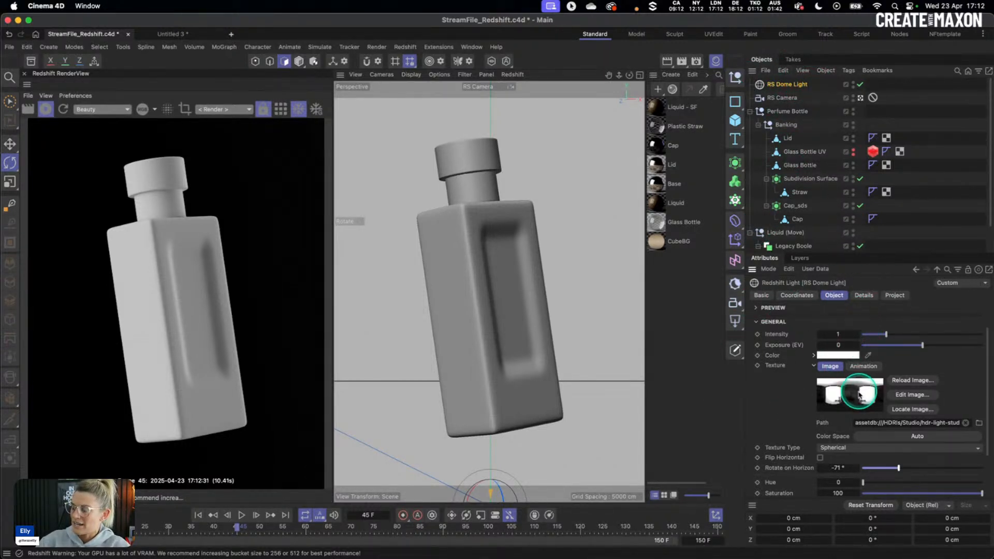
pyautogui.click(864, 295)
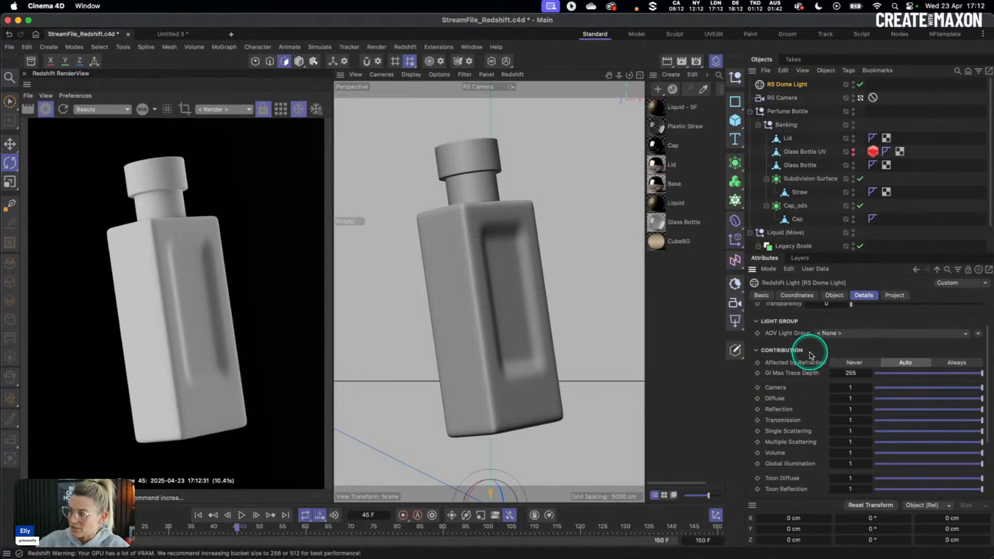
pyautogui.scroll(1, 802, 358)
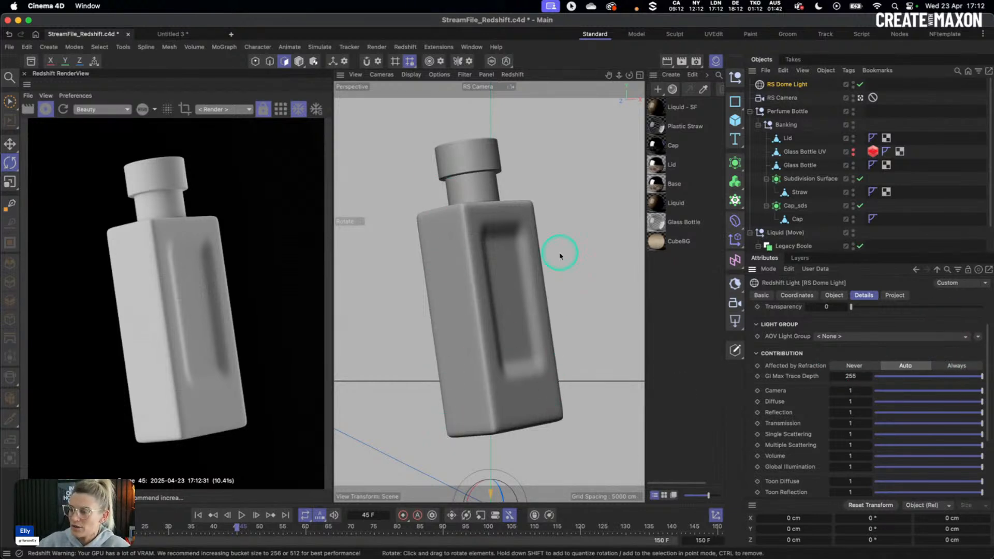
pyautogui.click(954, 367)
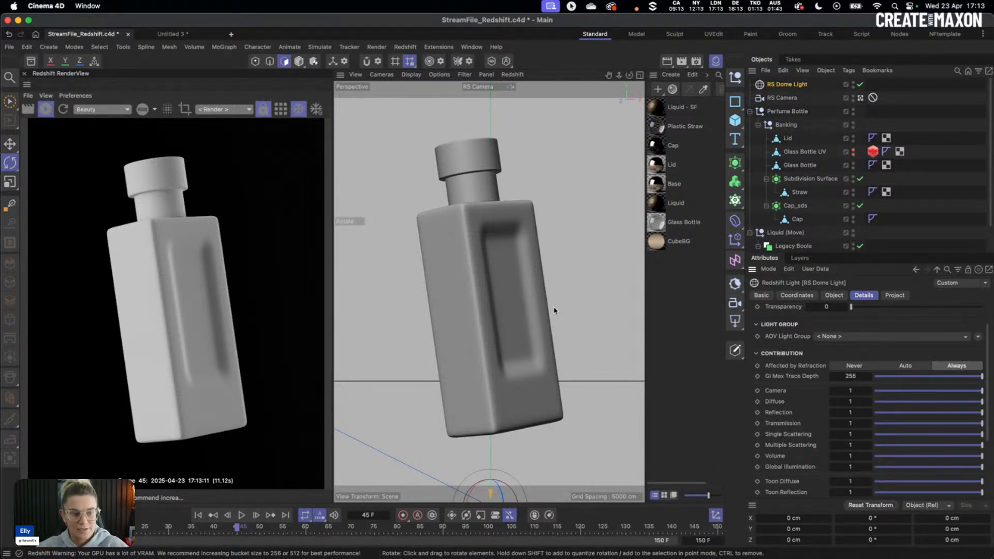
# Show all four views, add a Redshift area light and set its Affected by Refraction to Always.
pyautogui.click(640, 76)
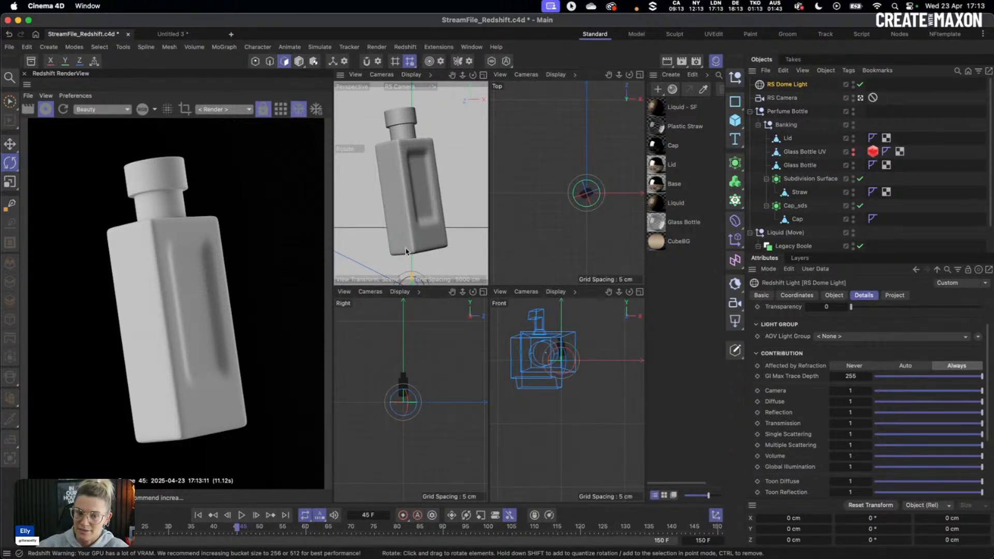
pyautogui.moveTo(735, 321); pyautogui.dragTo(780, 398)
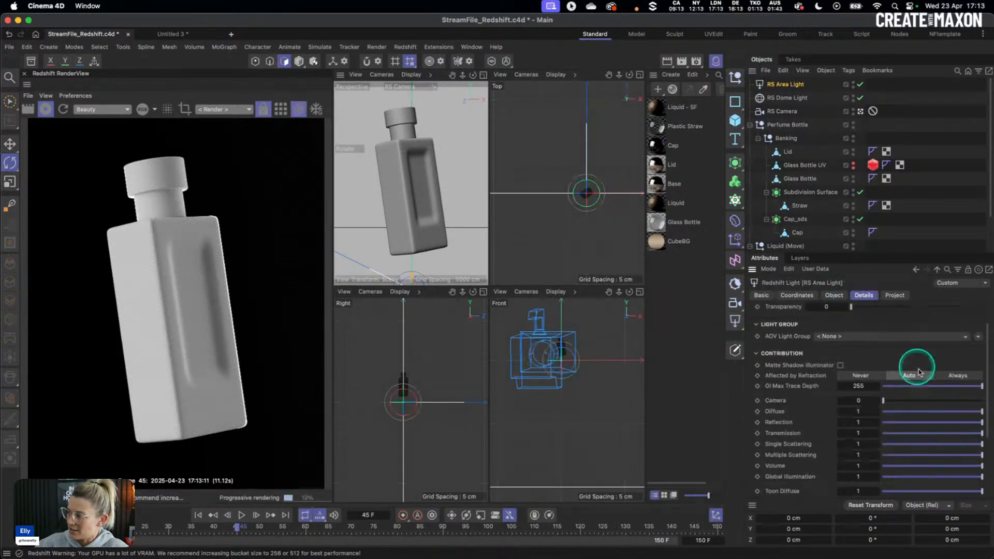
pyautogui.click(959, 377)
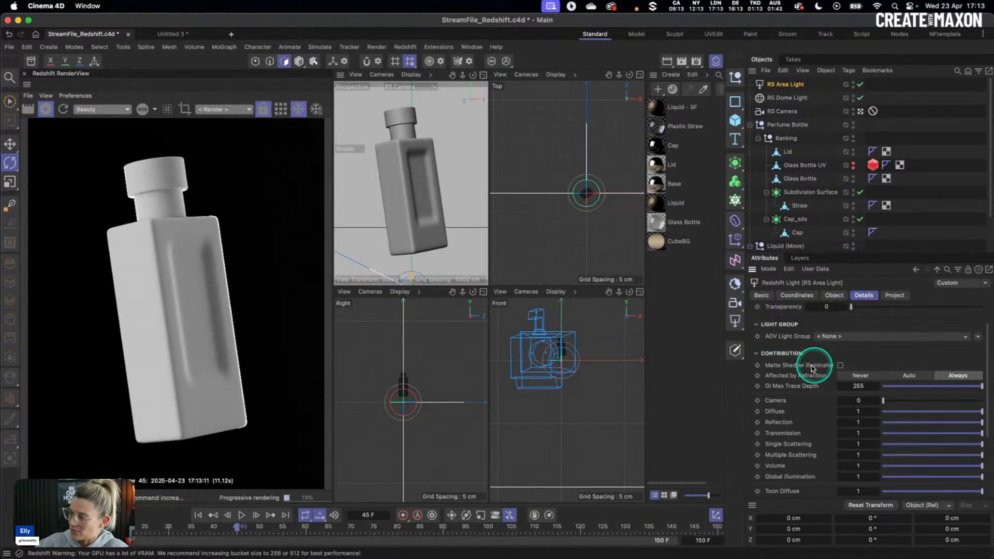
# Set the area light's Size X and Size Y to 50 cm.
pyautogui.click(833, 295)
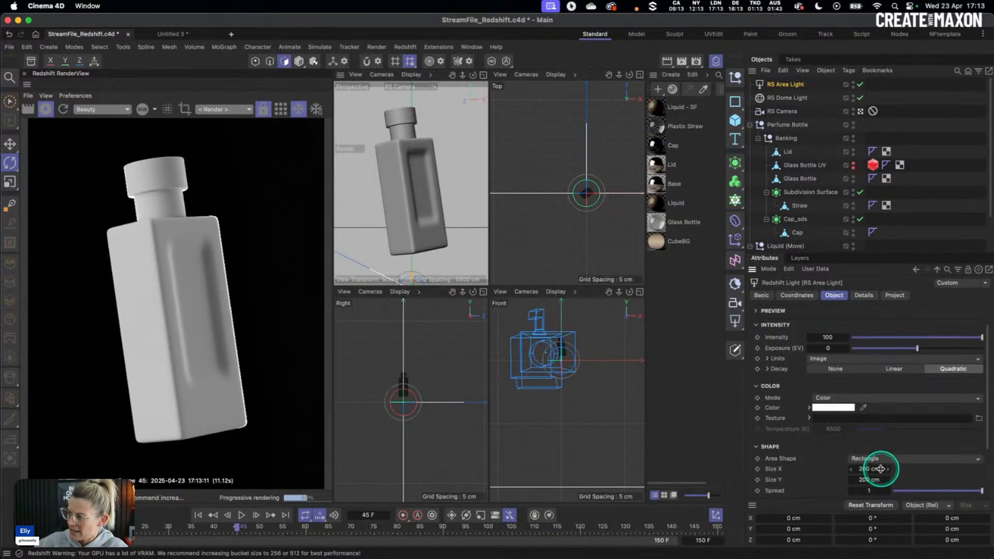
pyautogui.press('Tab')
pyautogui.write('50')
pyautogui.press('Return')
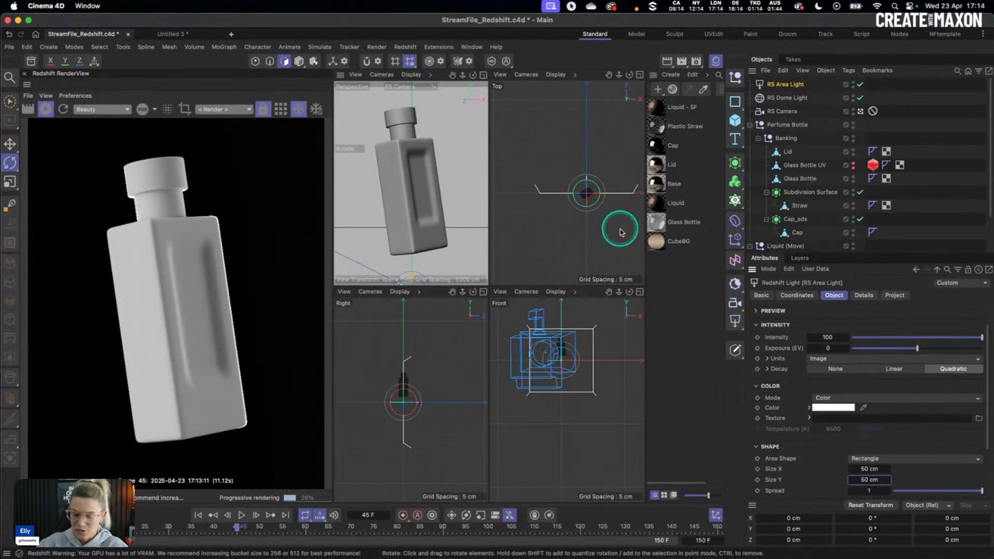
# Move and rotate the area light in the top view so it faces the bottle diagonally, and render through RS Camera.
pyautogui.press('e')
pyautogui.moveTo(615, 228); pyautogui.dragTo(578, 266)
pyautogui.press('r')
pyautogui.press('e')
pyautogui.click(223, 109)
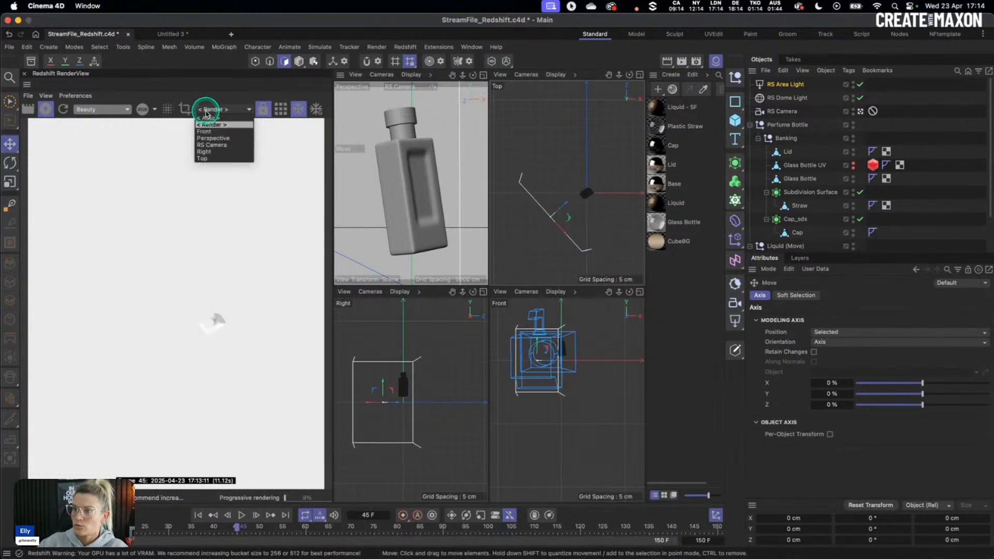
pyautogui.click(217, 140)
# Reposition the area light diagonally in front of the bottle in the top view and keep it selected.
pyautogui.moveTo(612, 225); pyautogui.dragTo(608, 244)
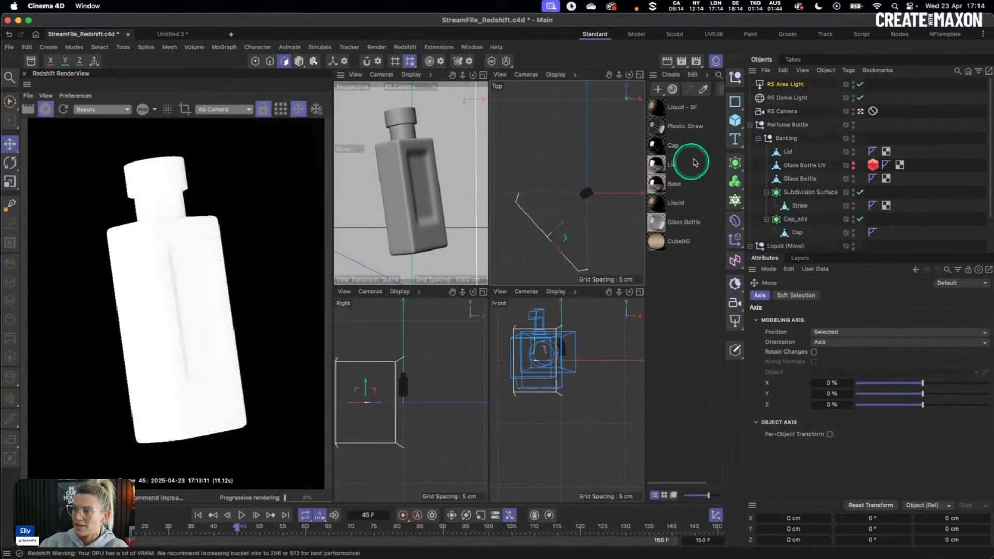
pyautogui.click(781, 84)
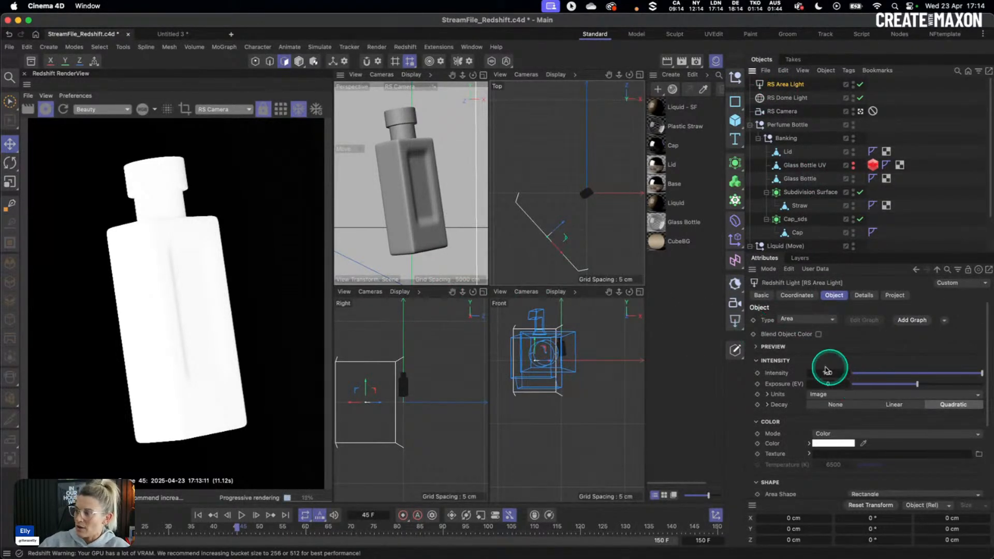
pyautogui.moveTo(580, 236); pyautogui.dragTo(622, 228)
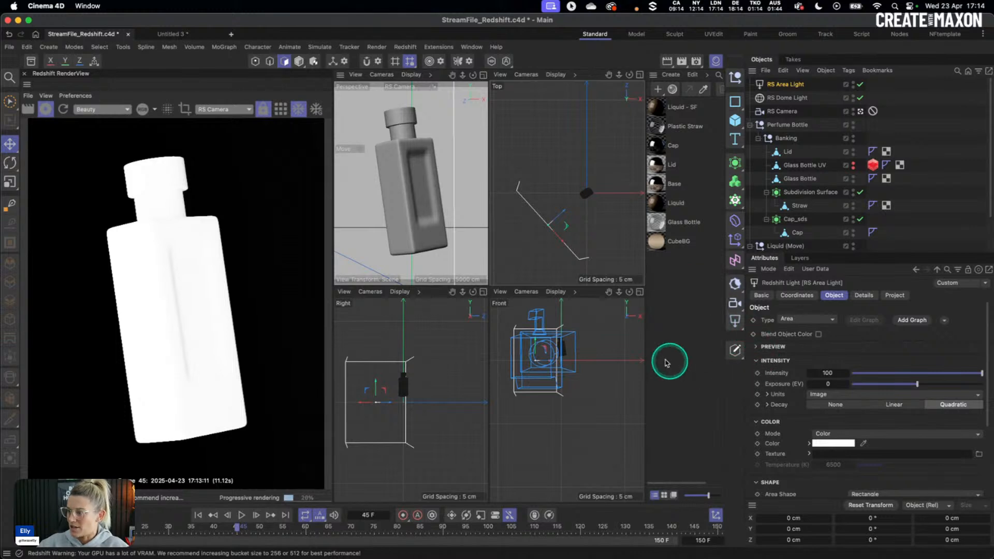
# Set the area light's Intensity to 2.5 and its Exposure (EV) to -0.04.
pyautogui.scroll(-1, 598, 230)
pyautogui.click(827, 372)
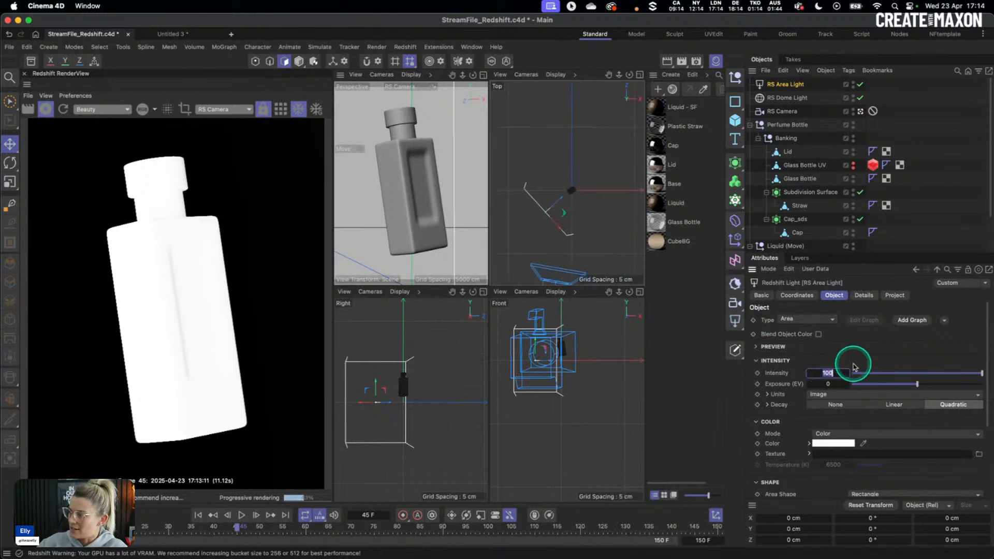
pyautogui.click(629, 343)
pyautogui.click(829, 384)
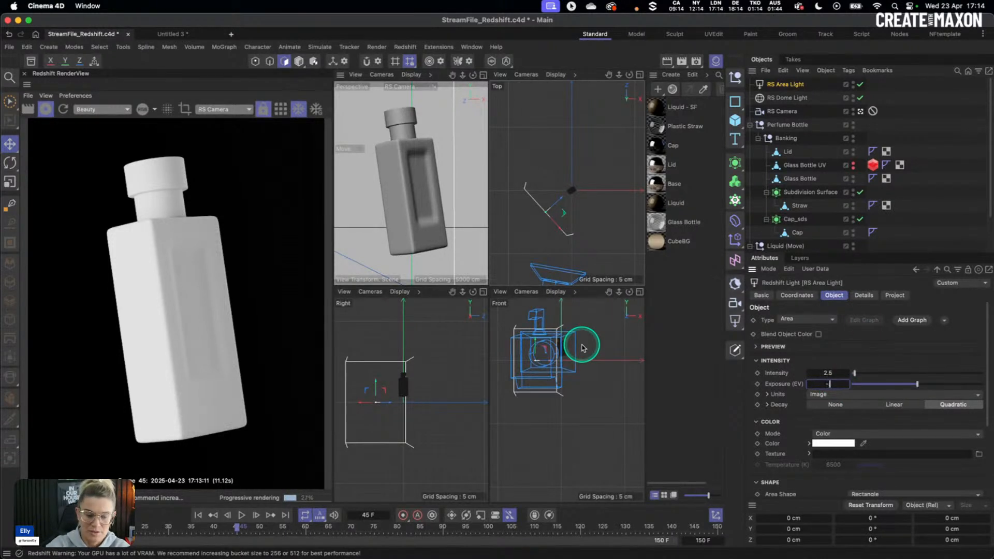
pyautogui.click(583, 348)
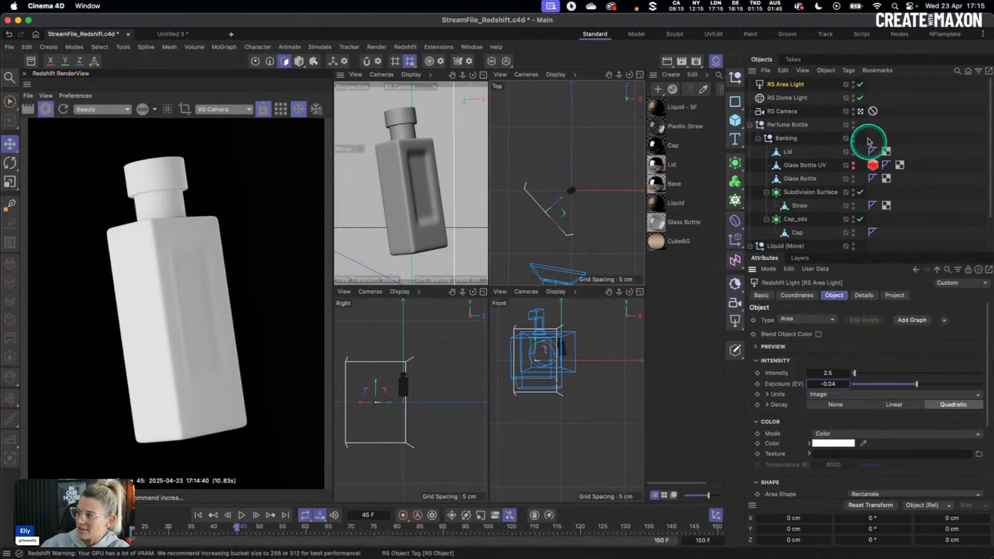
# Add a node graph to the area light and open it for editing, with the dome light switched off.
pyautogui.click(910, 320)
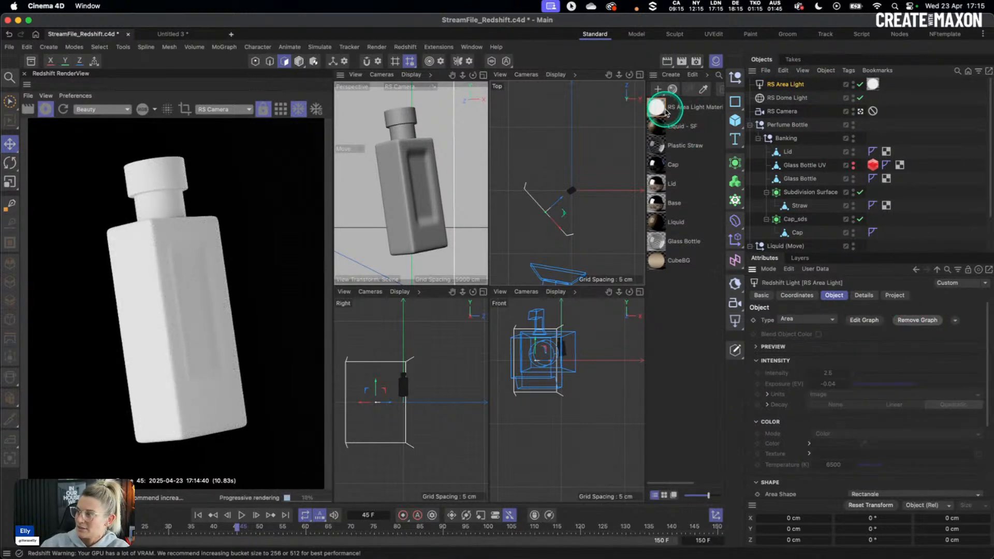
pyautogui.click(860, 97)
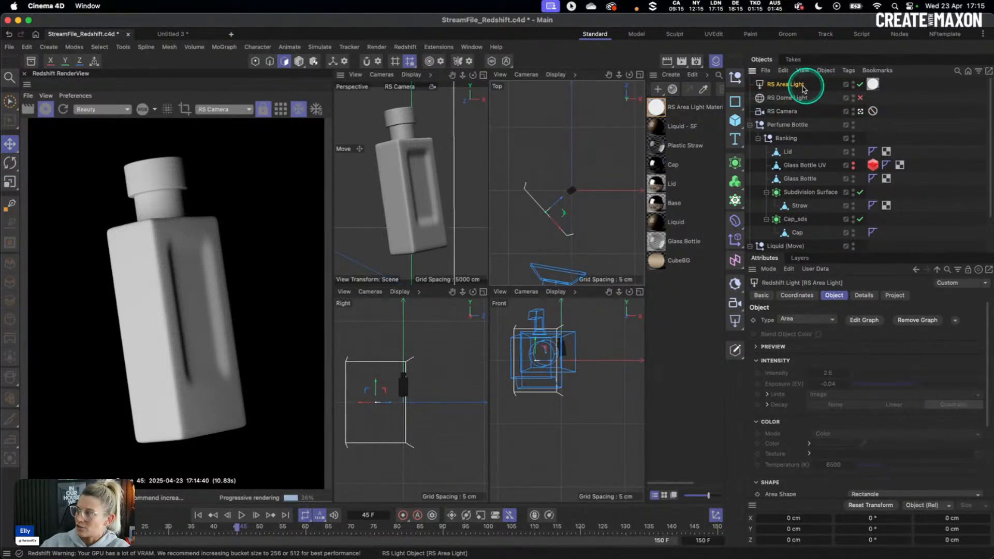
pyautogui.doubleClick(656, 108)
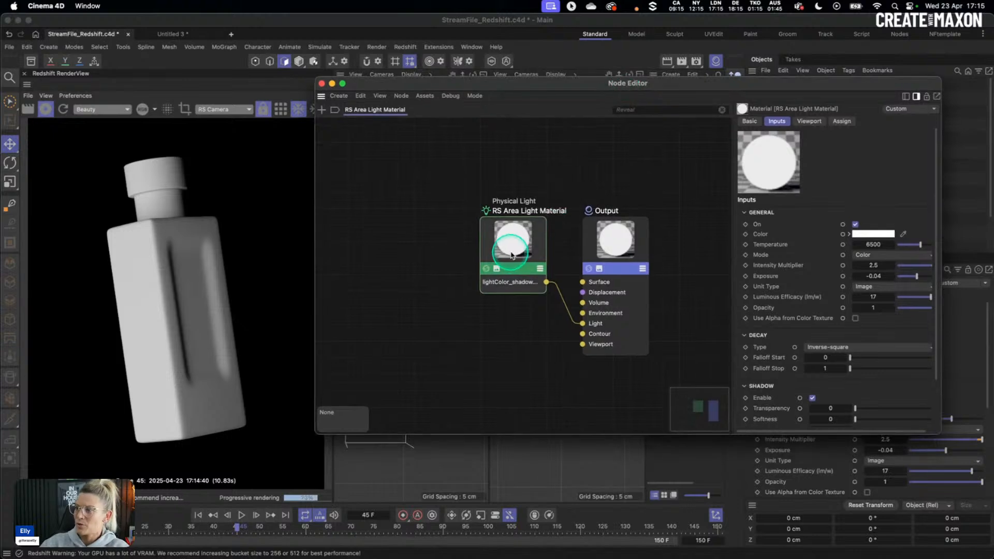
pyautogui.moveTo(509, 257); pyautogui.dragTo(525, 255)
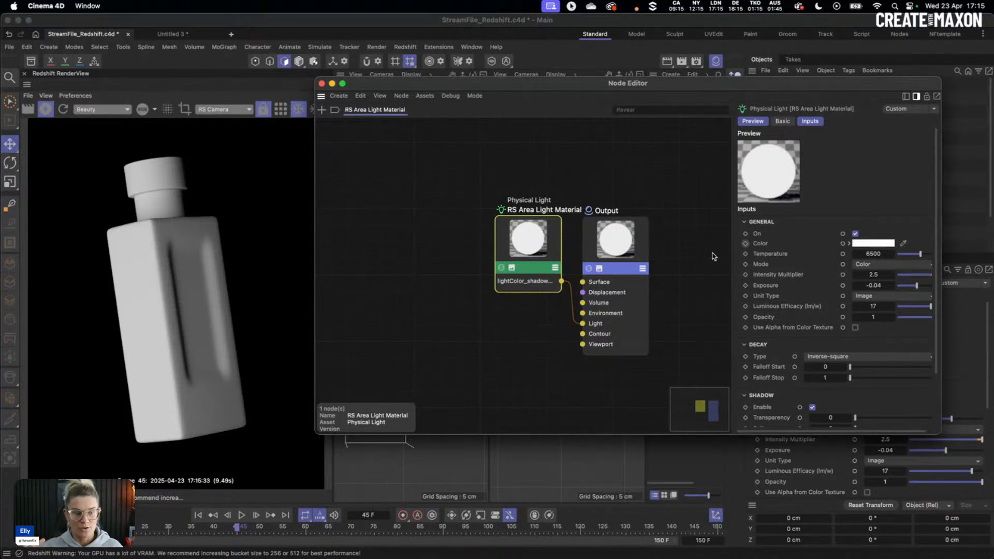
# Make room beside the Physical Light and Output nodes and add a Ramp node to the area light material.
pyautogui.click(372, 281)
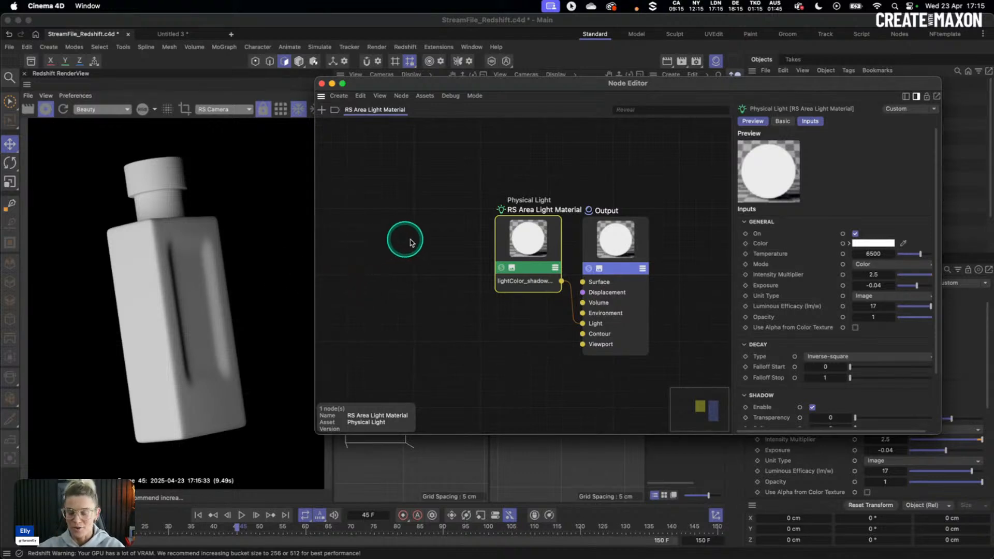
pyautogui.moveTo(440, 234); pyautogui.dragTo(634, 227)
pyautogui.moveTo(509, 237); pyautogui.dragTo(573, 229)
pyautogui.doubleClick(442, 232)
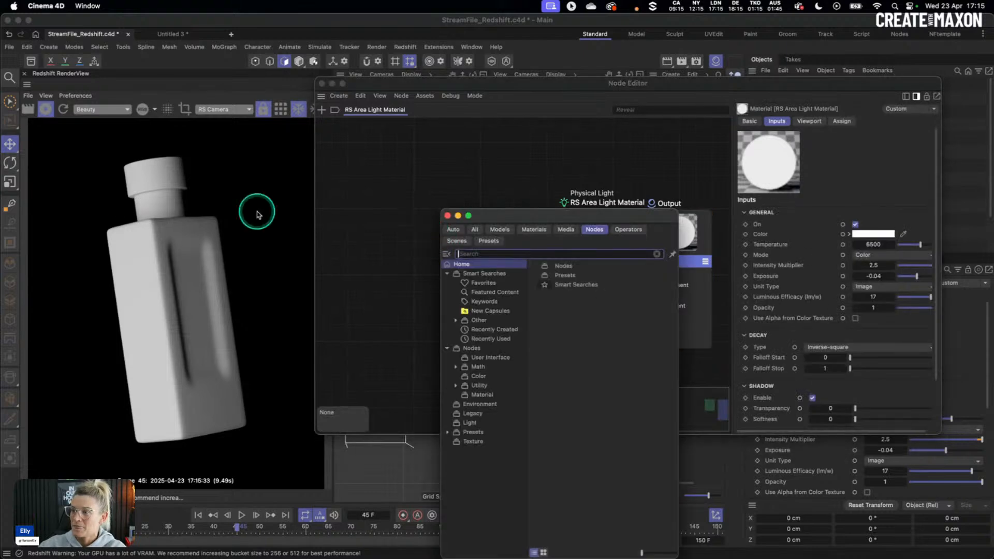
pyautogui.write('ramp')
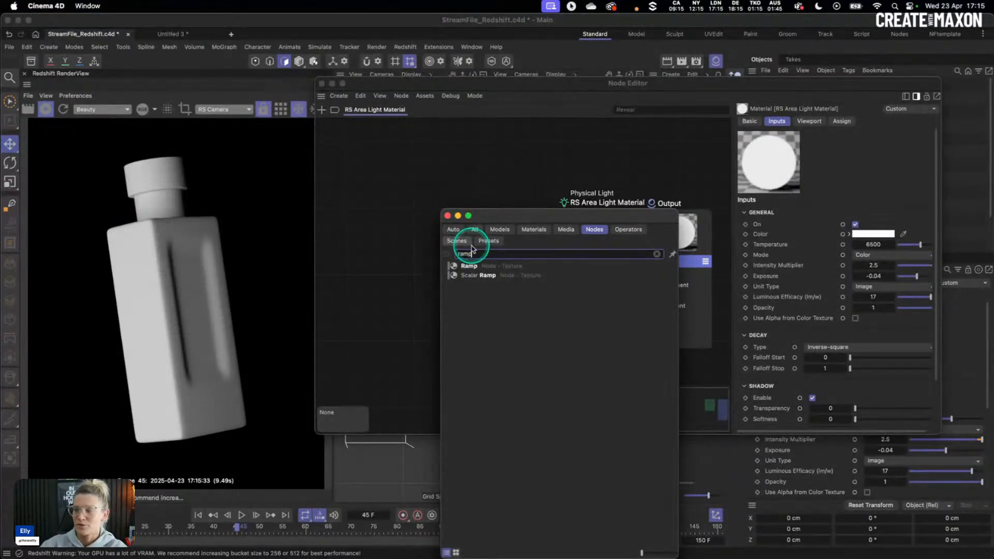
pyautogui.click(460, 266)
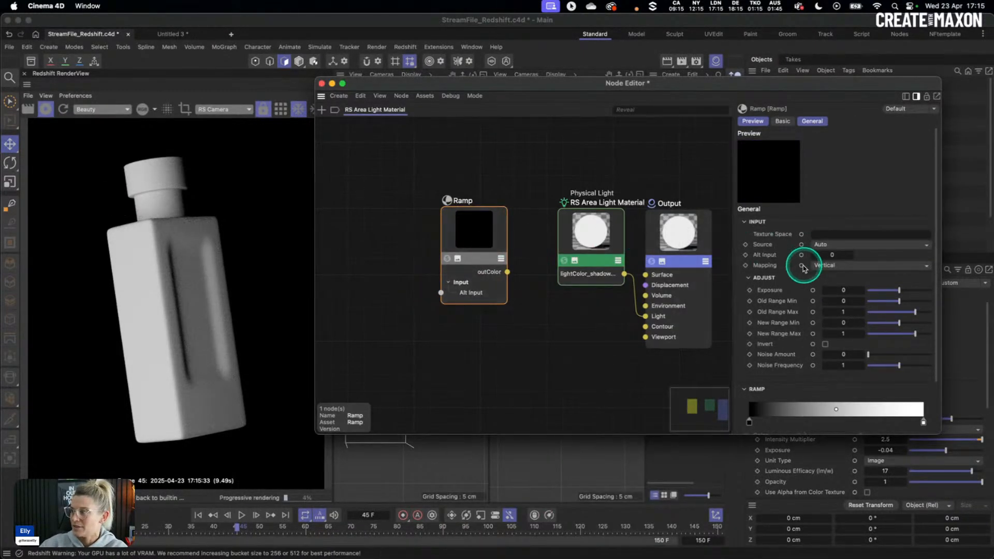
# Set the Ramp's Mapping to Circular and invert its gradient so the centre is white.
pyautogui.click(828, 268)
pyautogui.click(843, 331)
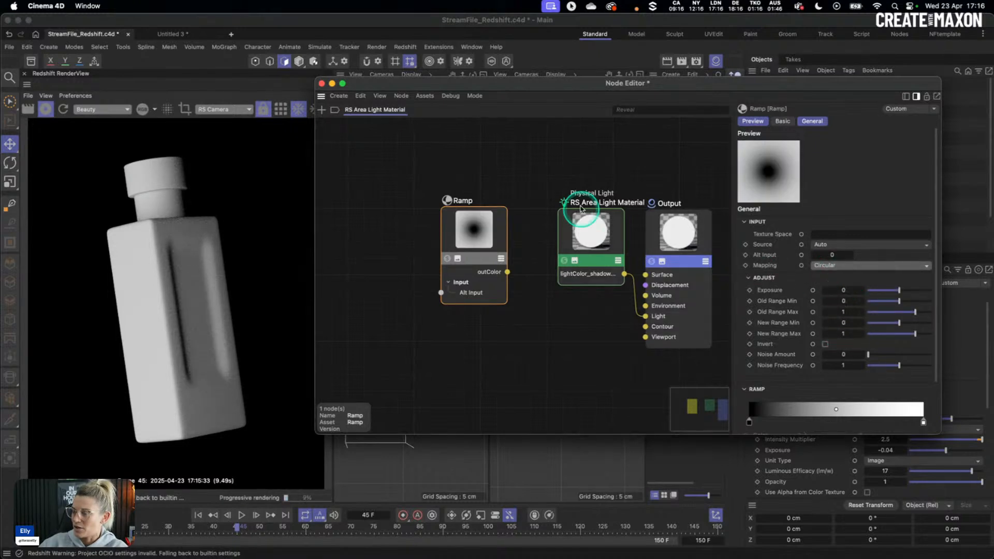
pyautogui.rightClick(800, 411)
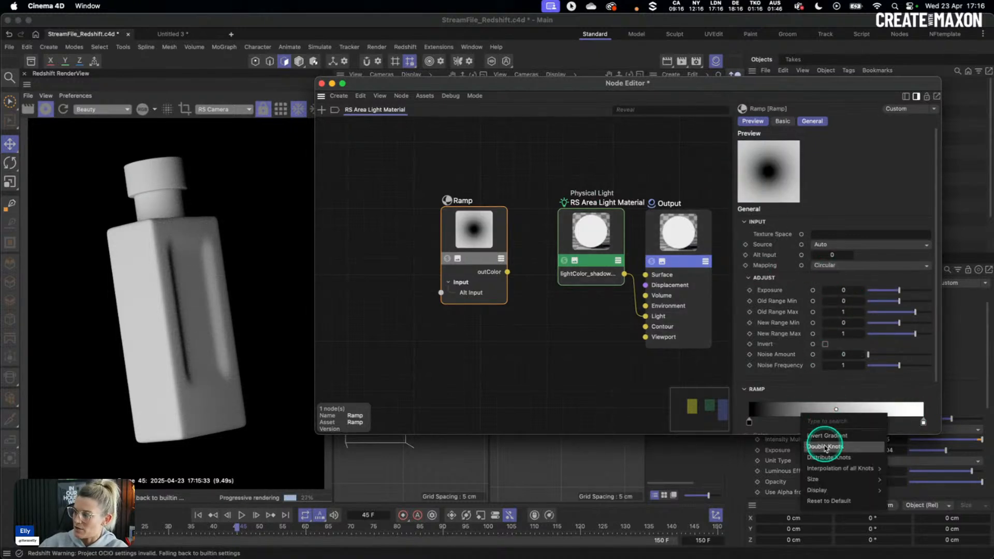
pyautogui.click(826, 437)
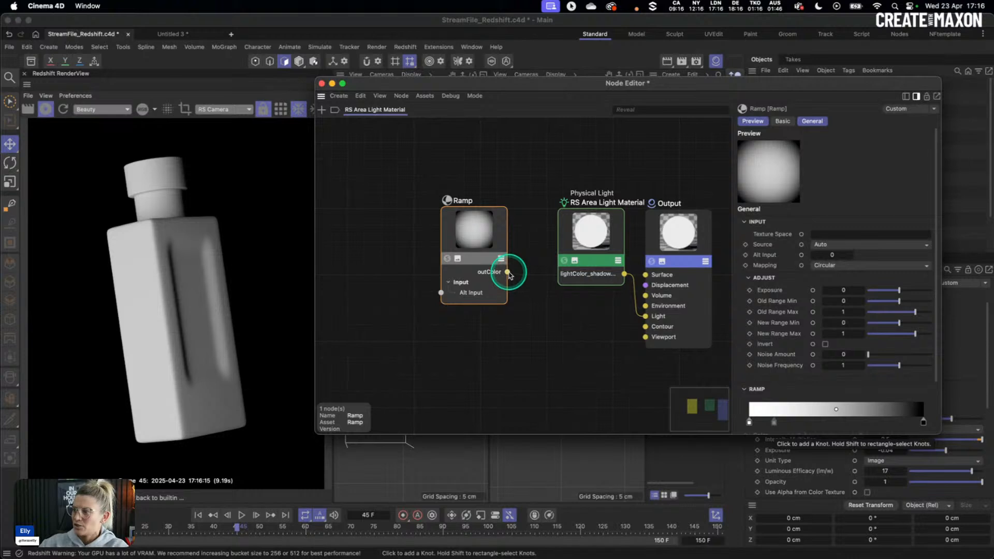
# Connect the Ramp's outColor to the Color input of the Physical Light node and place the Ramp closer to it.
pyautogui.moveTo(508, 272); pyautogui.dragTo(637, 236)
pyautogui.click(640, 237)
pyautogui.moveTo(486, 247); pyautogui.dragTo(503, 247)
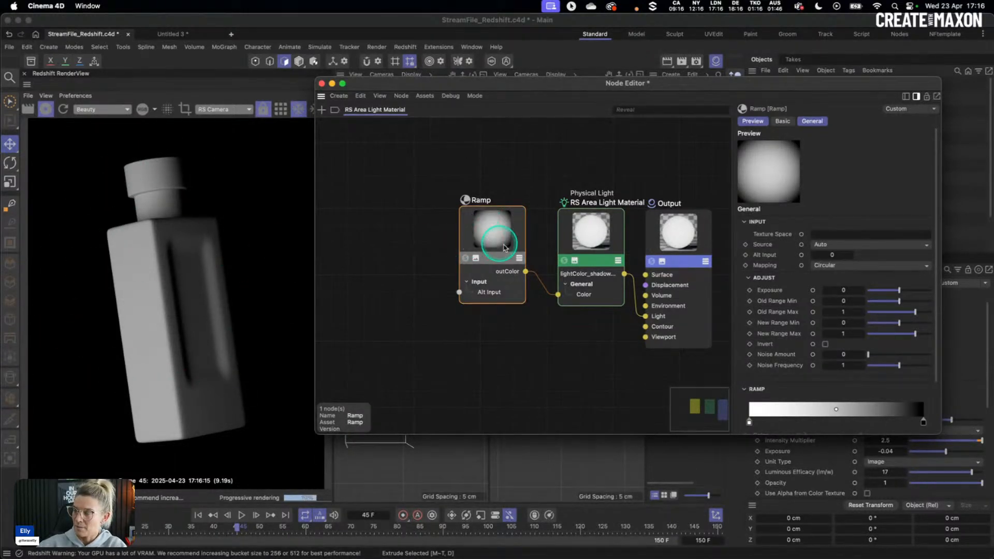
pyautogui.click(839, 267)
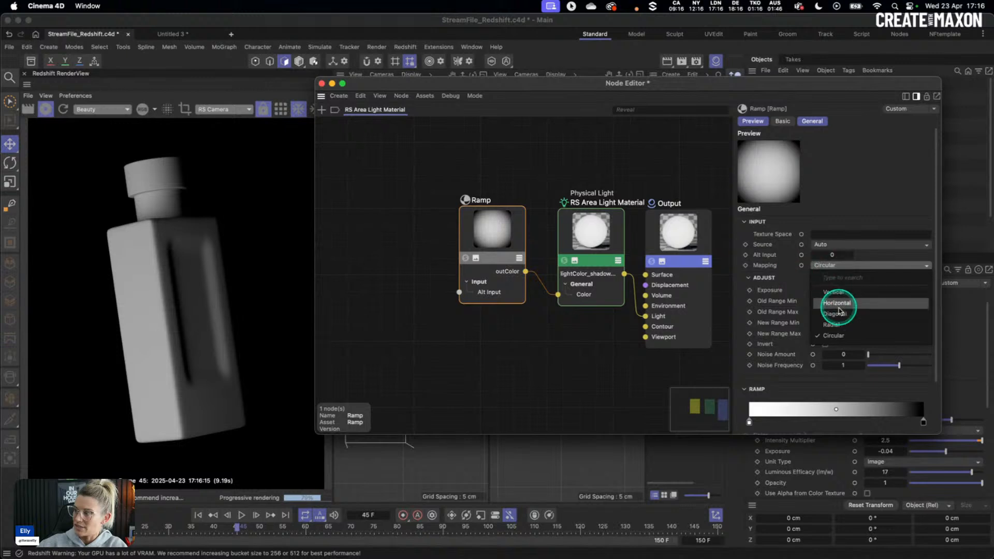
# Insert a Color Layer node between the Ramp and the Physical Light, with the Ramp feeding its Base Layer color.
pyautogui.moveTo(494, 242); pyautogui.dragTo(395, 230)
pyautogui.click(475, 212)
pyautogui.doubleClick(476, 213)
pyautogui.write('colo')
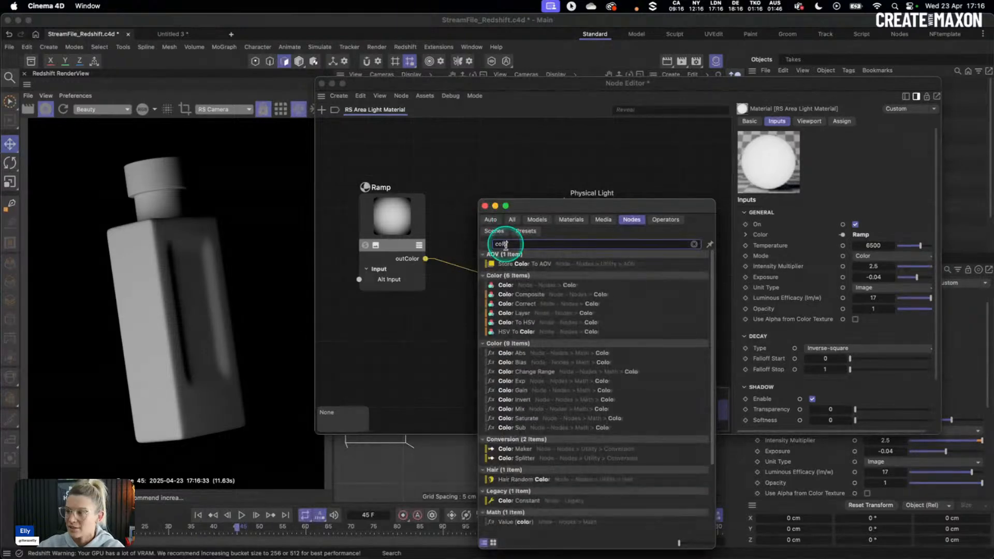
pyautogui.doubleClick(513, 312)
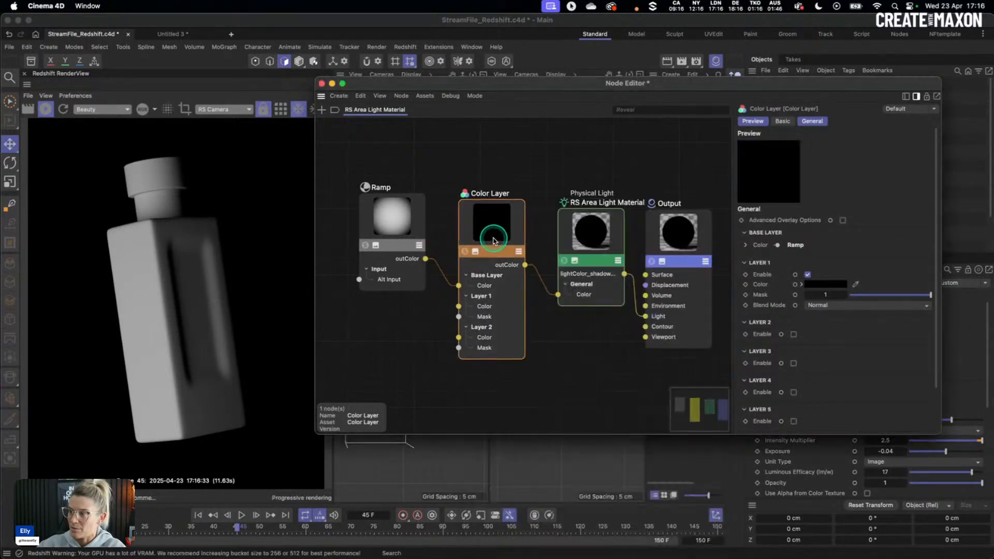
pyautogui.moveTo(408, 223); pyautogui.dragTo(407, 220)
pyautogui.moveTo(485, 220); pyautogui.dragTo(484, 217)
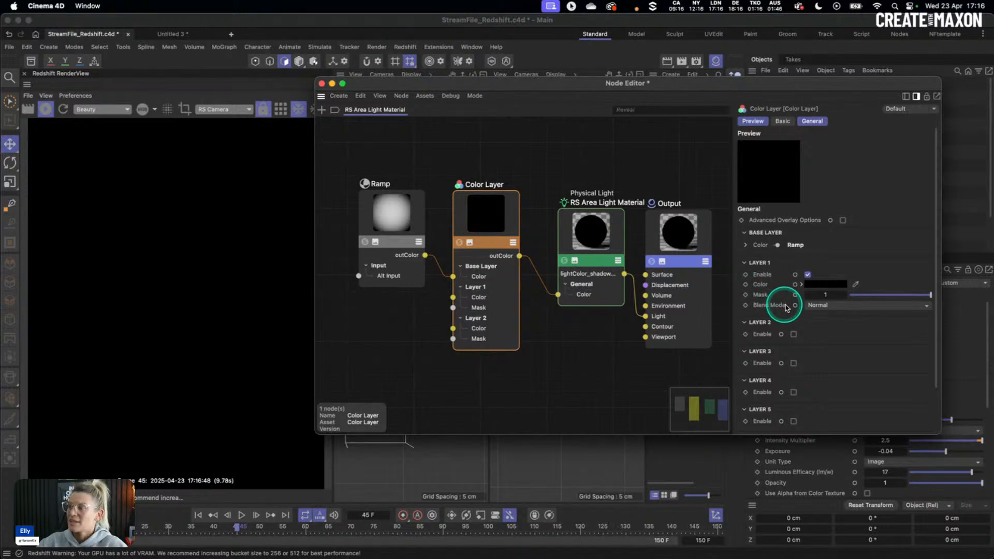
pyautogui.click(823, 305)
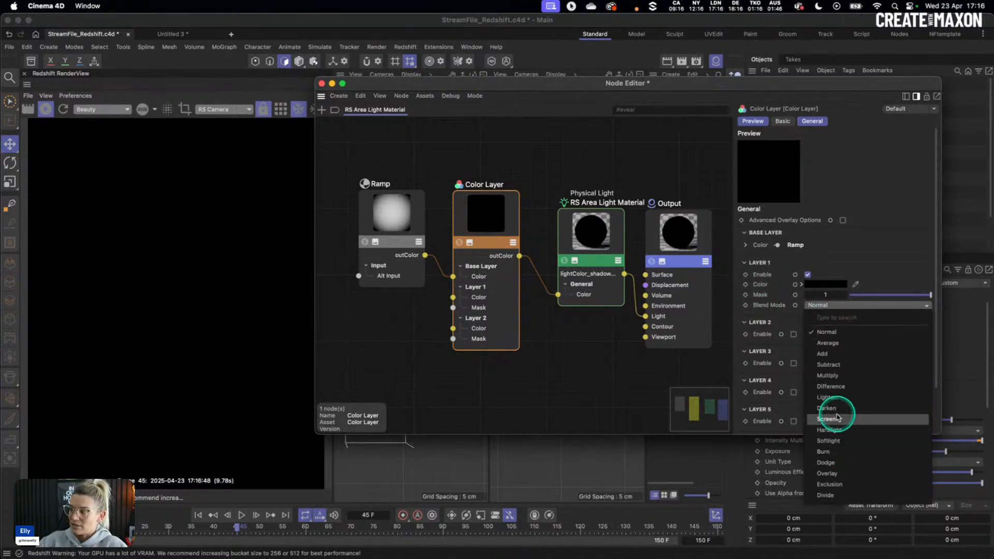
pyautogui.click(865, 251)
# Add a Maxon Noise node below the Ramp and connect its outColor to the Color Layer's Layer 1 Color.
pyautogui.moveTo(387, 224); pyautogui.dragTo(377, 211)
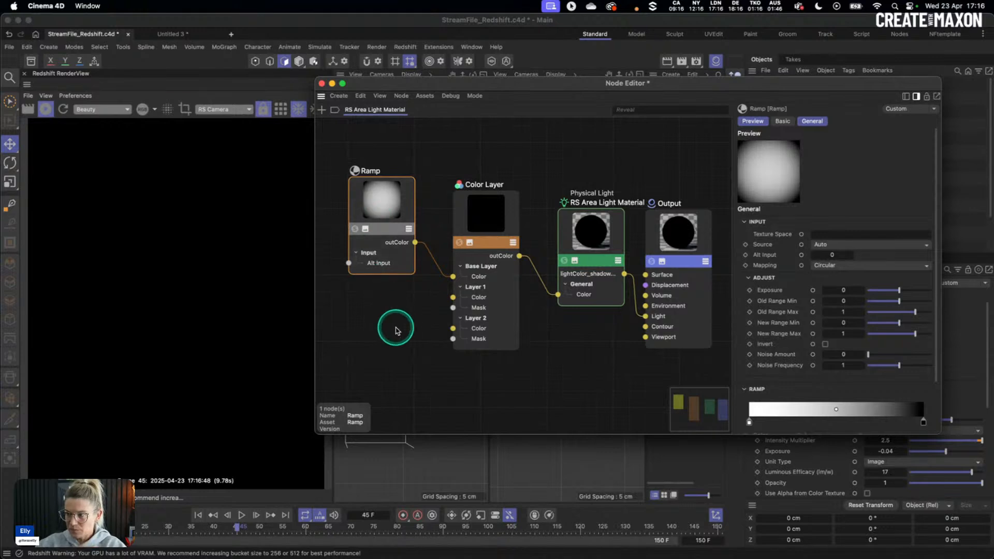
pyautogui.click(398, 329)
pyautogui.doubleClick(396, 328)
pyautogui.write('max')
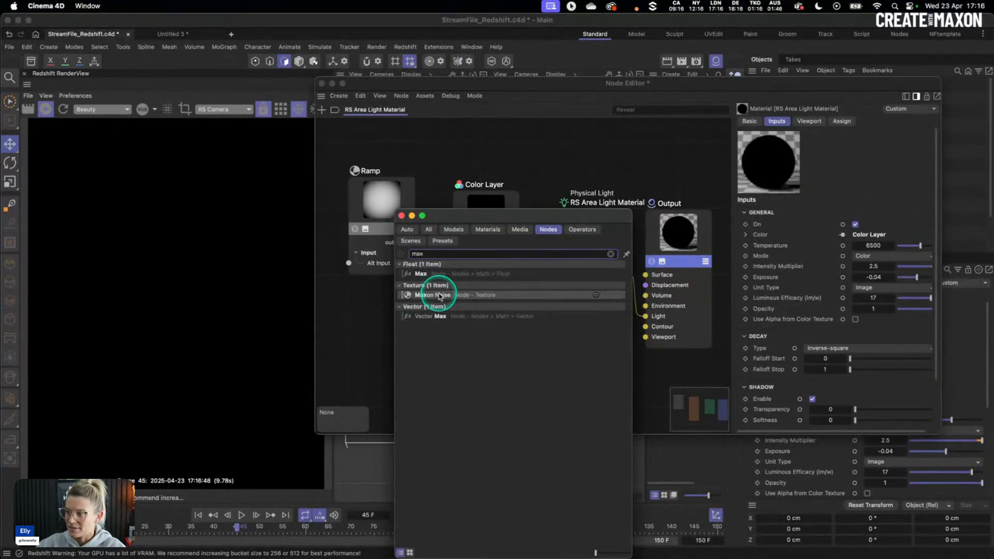
pyautogui.doubleClick(437, 295)
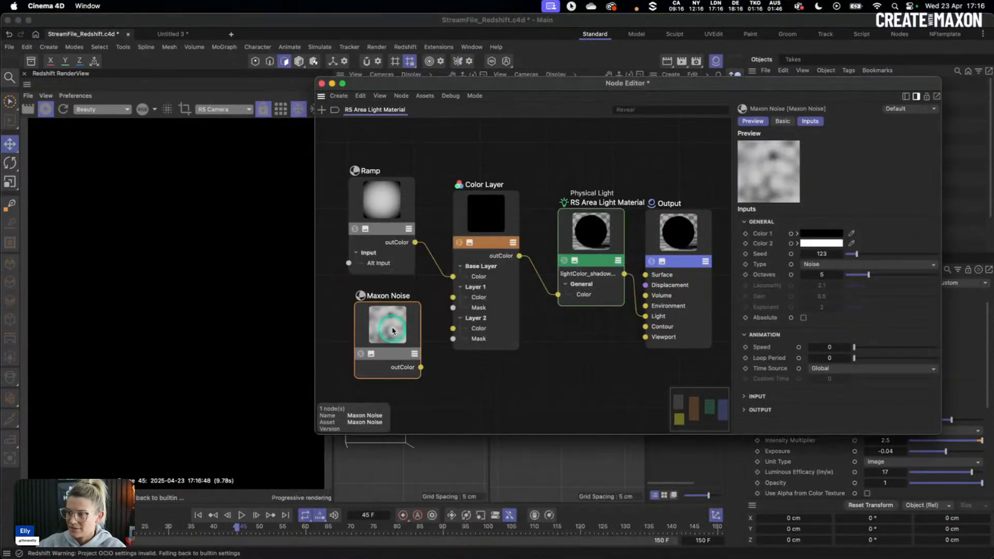
pyautogui.moveTo(408, 354); pyautogui.dragTo(453, 297)
# Set the Blend Mode of Layer 1 in the Color Layer node to Multiply.
pyautogui.click(487, 223)
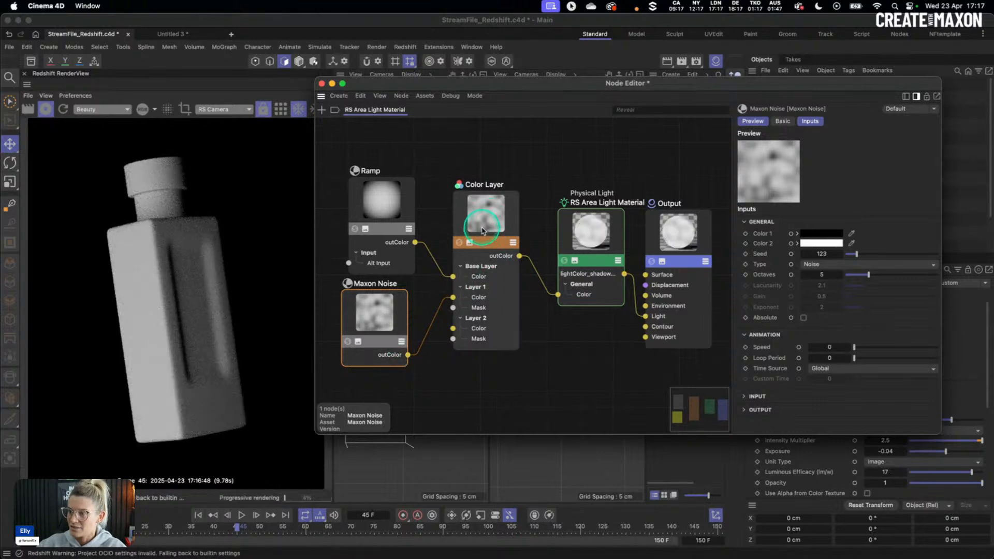
pyautogui.click(821, 307)
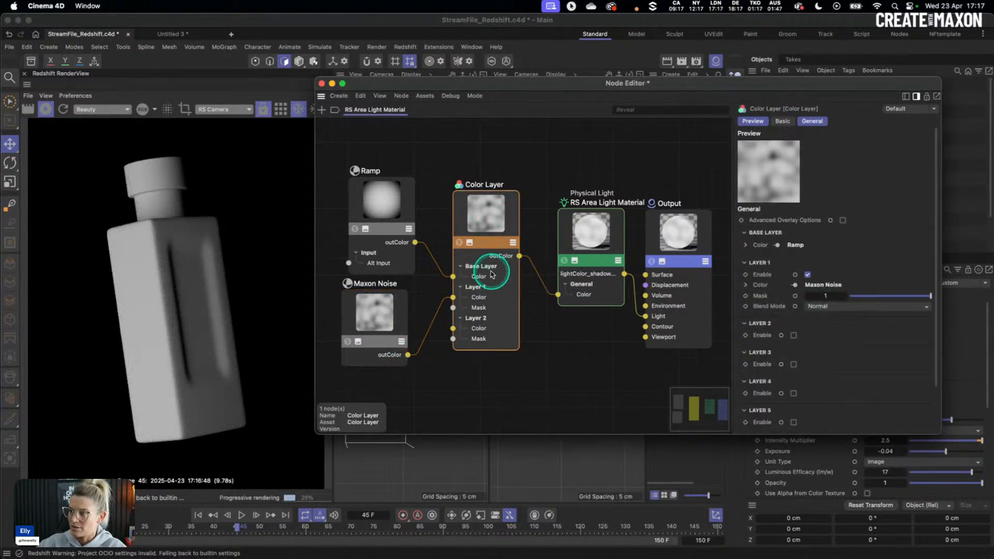
pyautogui.click(822, 306)
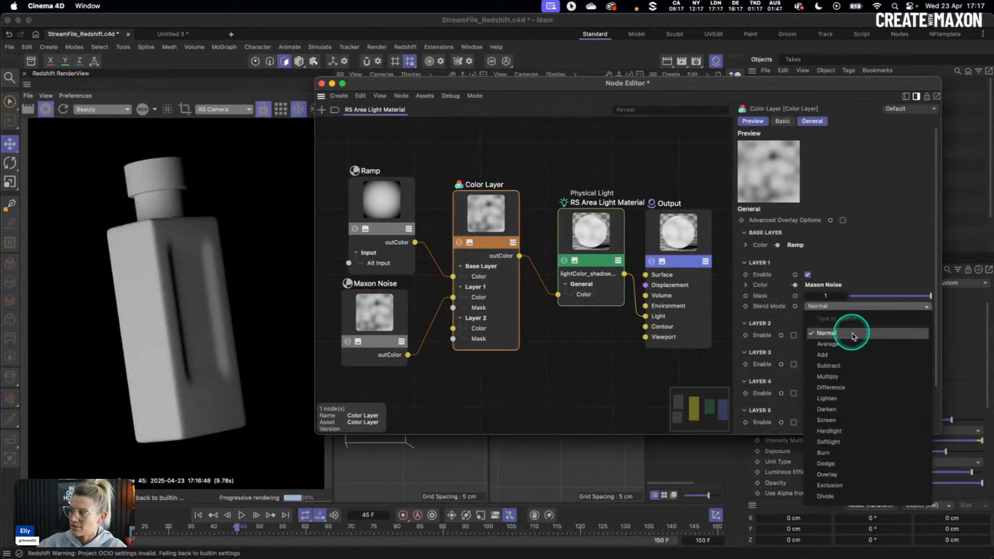
pyautogui.click(827, 377)
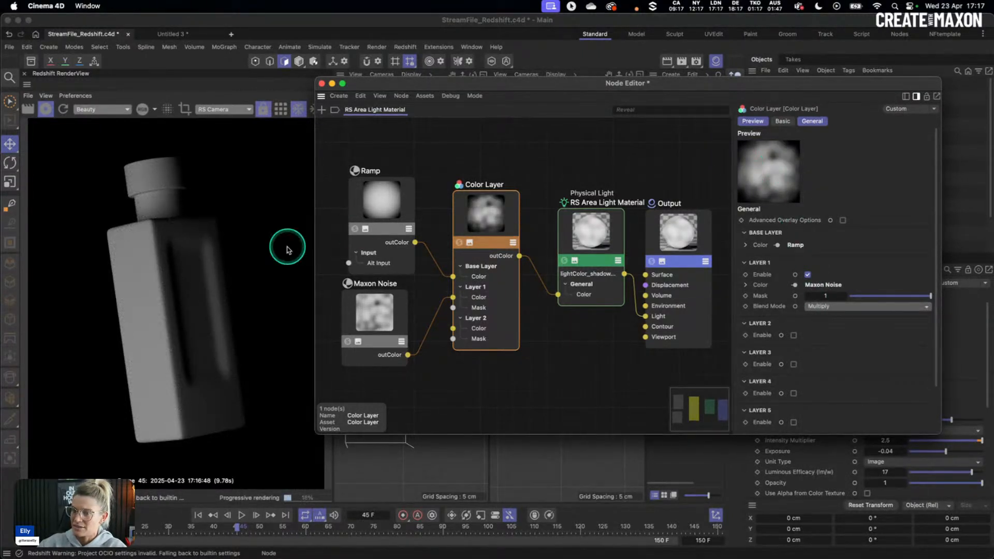
# Reduce the Layer 1 Mask of the Color Layer to about 0.566 and tidy the Ramp and Maxon Noise nodes.
pyautogui.click(388, 317)
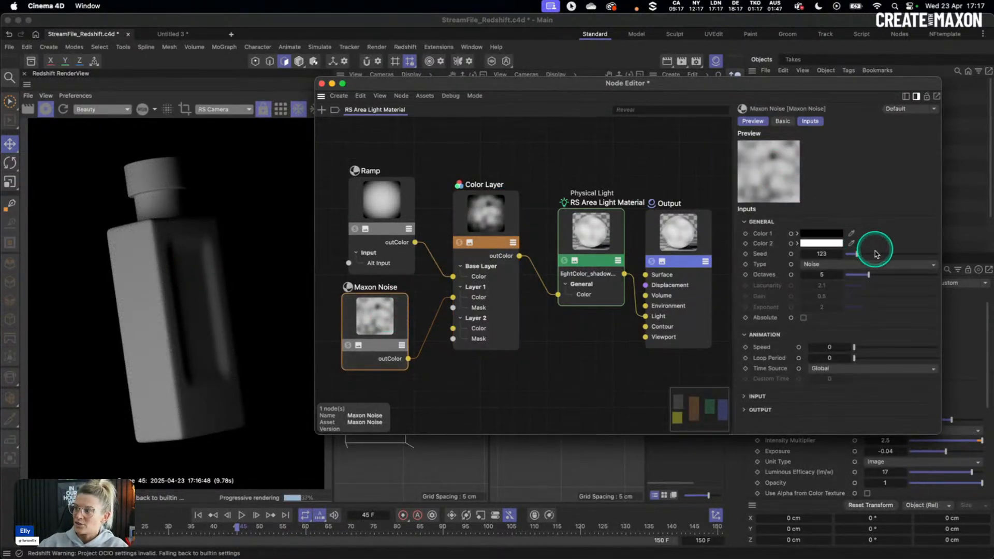
pyautogui.click(477, 211)
pyautogui.moveTo(892, 292); pyautogui.dragTo(896, 297)
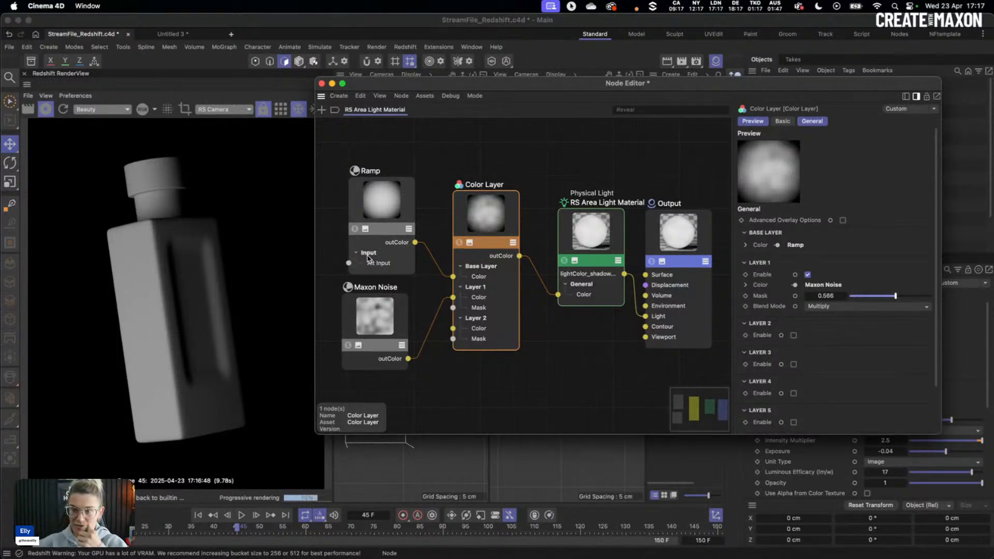
pyautogui.moveTo(384, 201); pyautogui.dragTo(377, 201)
pyautogui.moveTo(401, 314); pyautogui.dragTo(407, 319)
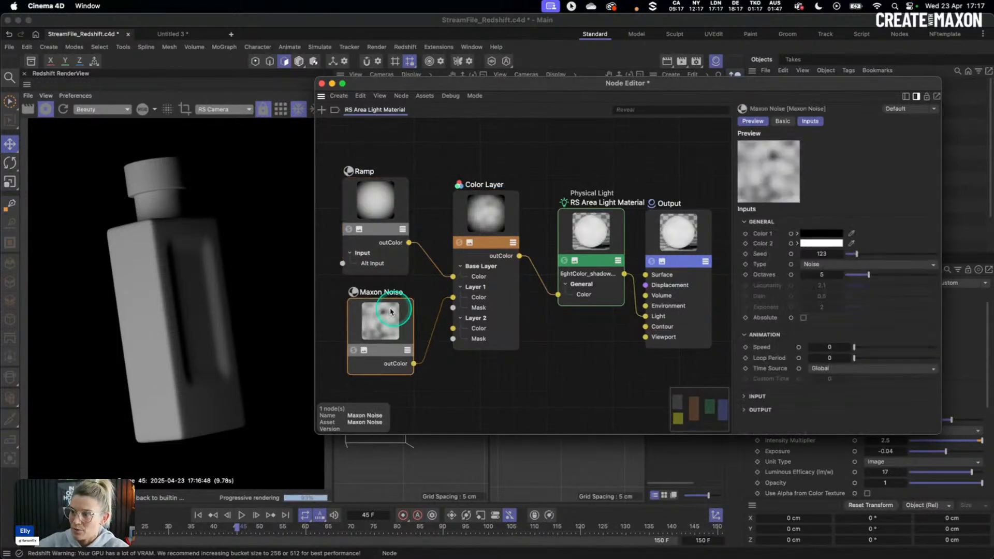
# Close the light material's node graph and duplicate the RS Area Light.
pyautogui.click(321, 83)
pyautogui.click(795, 85)
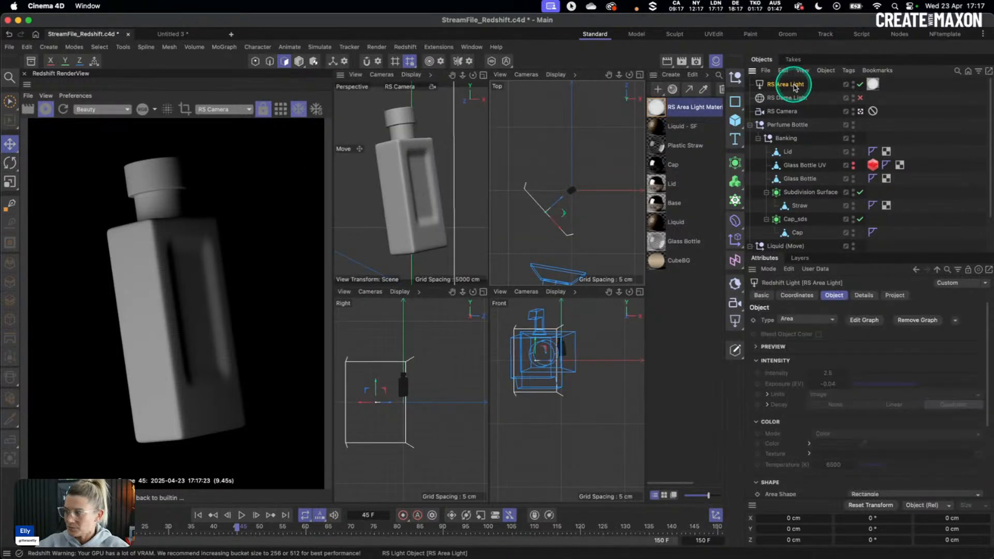
pyautogui.press('super+c')
pyautogui.press('super+v')
# Remove the material tag from the upper area light and rename the textured area light softbox.
pyautogui.click(875, 86)
pyautogui.press('Delete')
pyautogui.doubleClick(800, 93)
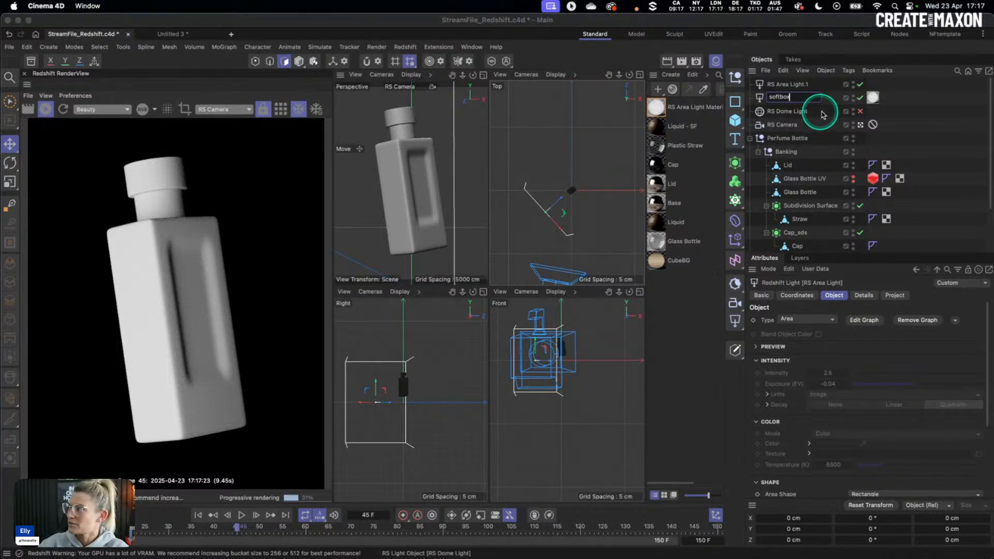
# Preview the plain RS Area Light.1 with the softbox disabled, and switch it off and re-enable the softbox.
pyautogui.click(859, 98)
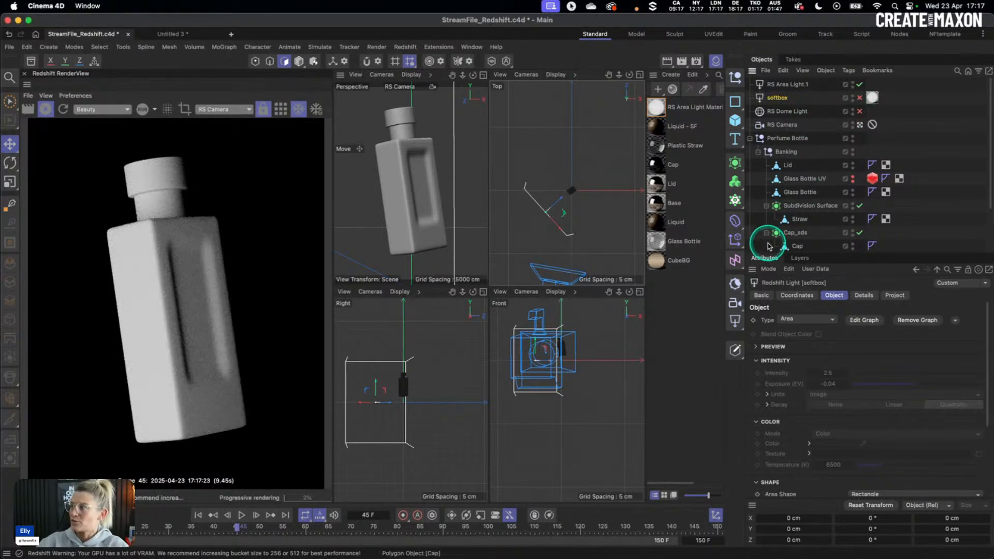
pyautogui.click(808, 83)
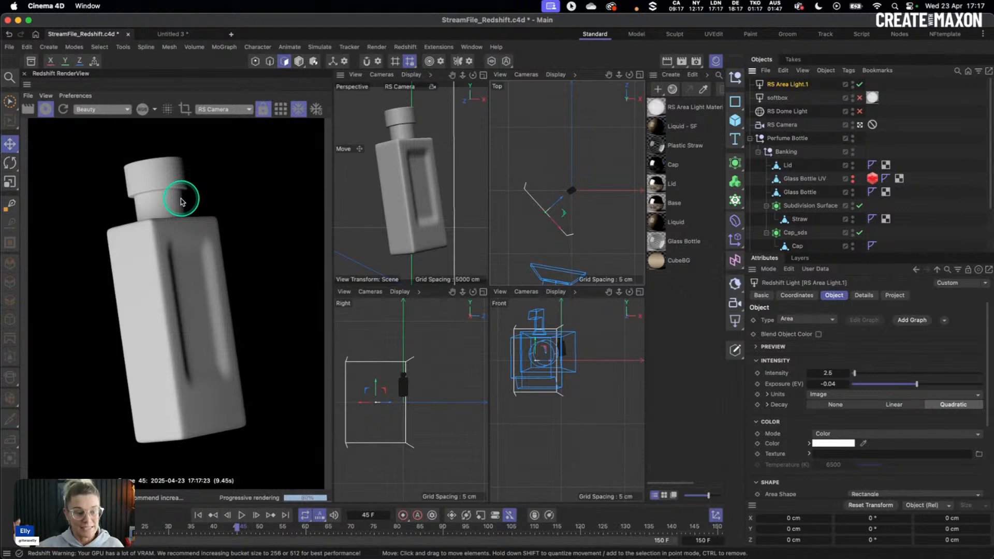
pyautogui.click(860, 85)
pyautogui.click(861, 98)
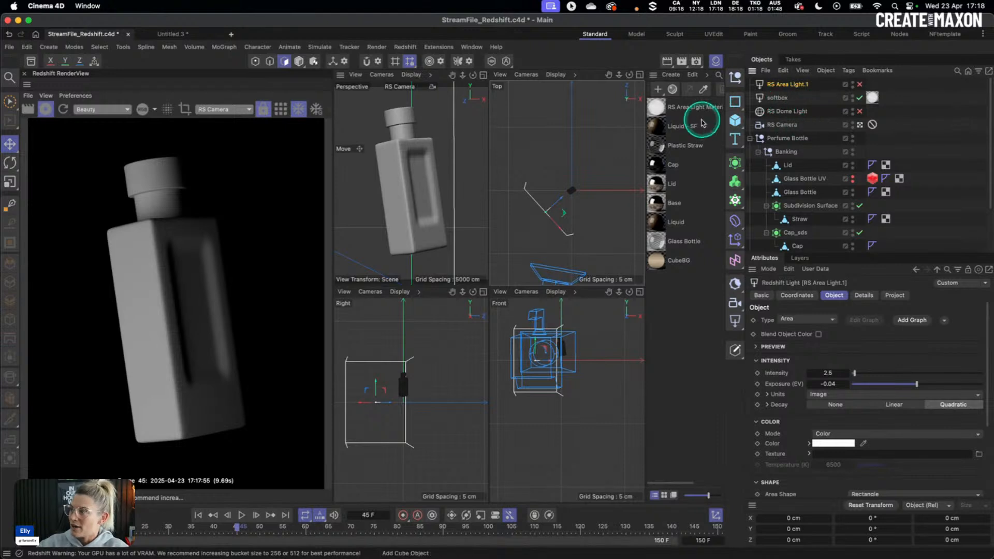
# Enable the RS Dome Light and save the project as an incremental version.
pyautogui.click(859, 111)
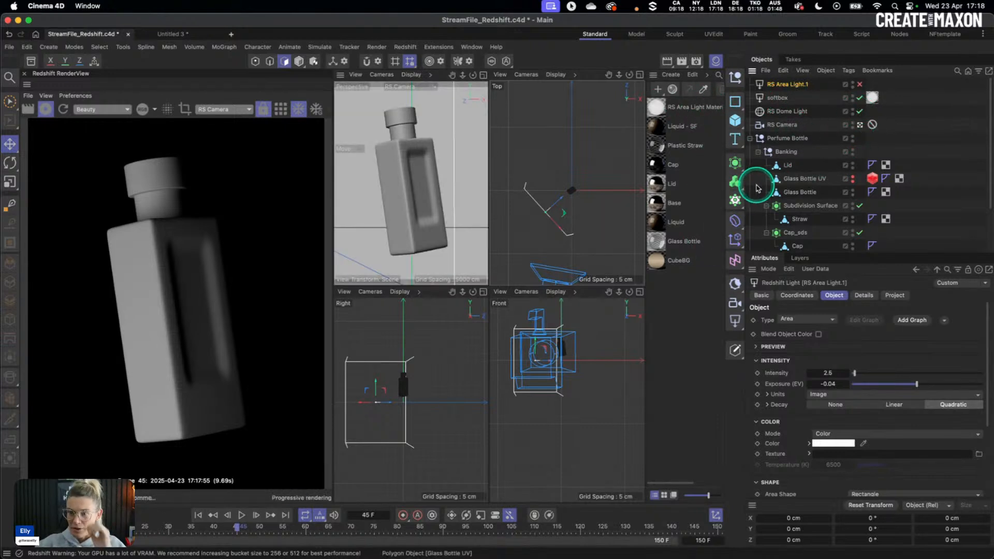
pyautogui.click(10, 46)
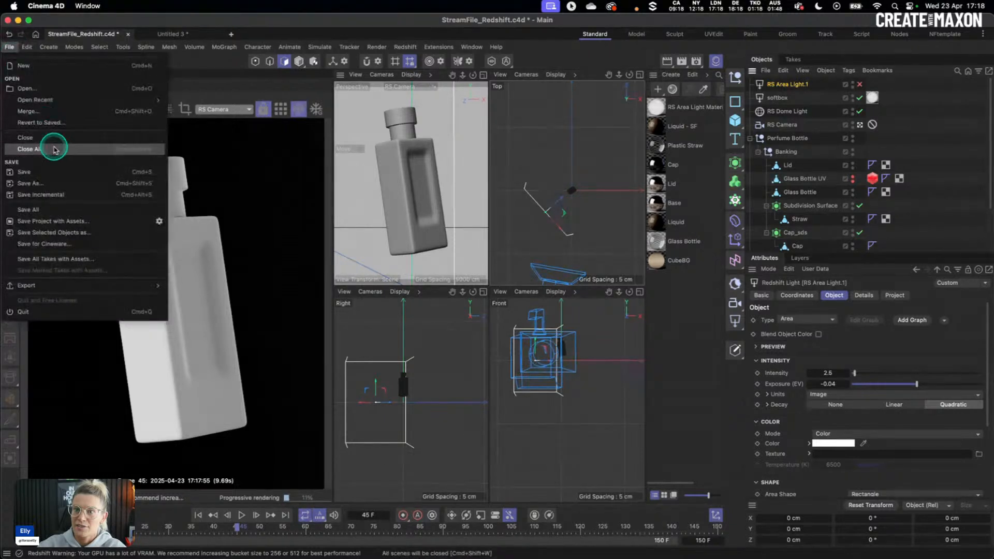
pyautogui.click(60, 194)
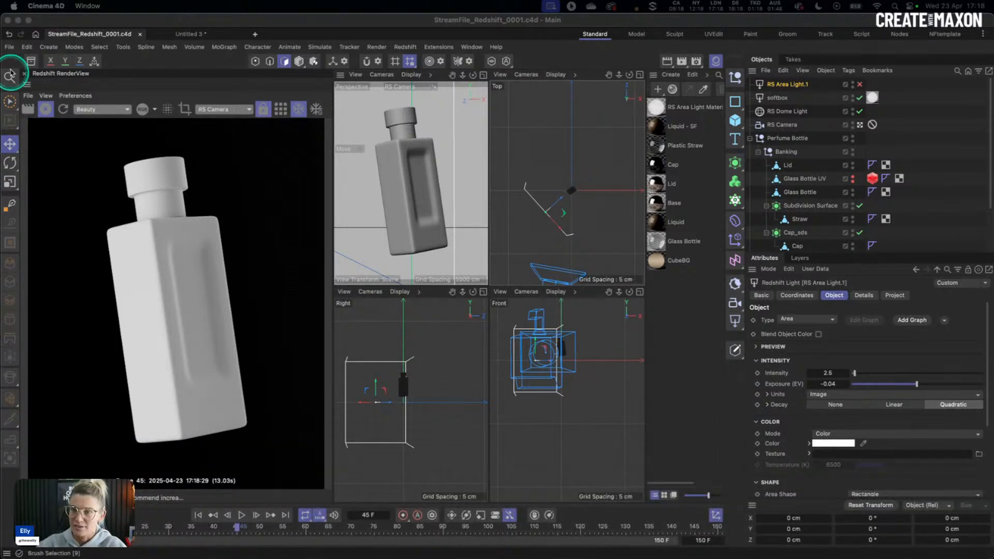
# Stop the live render, leave the RS Camera view and isolate the Glass Bottle object in the viewports.
pyautogui.click(45, 109)
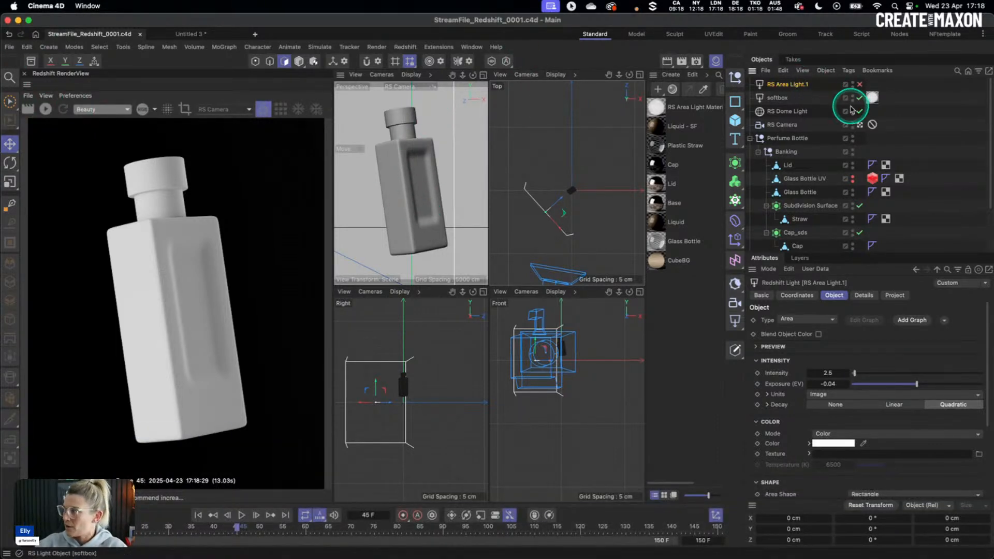
pyautogui.click(860, 125)
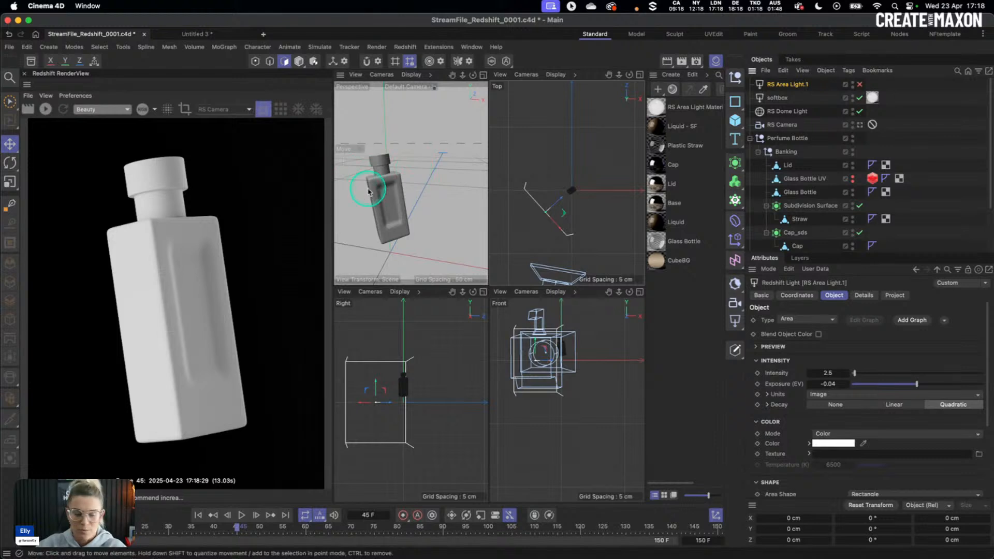
pyautogui.scroll(5, 379, 193)
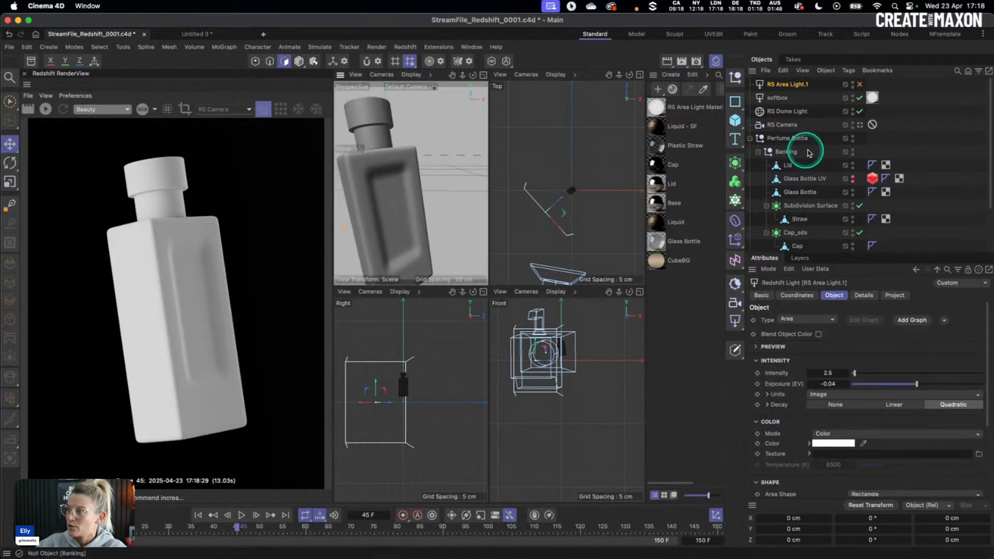
pyautogui.click(817, 192)
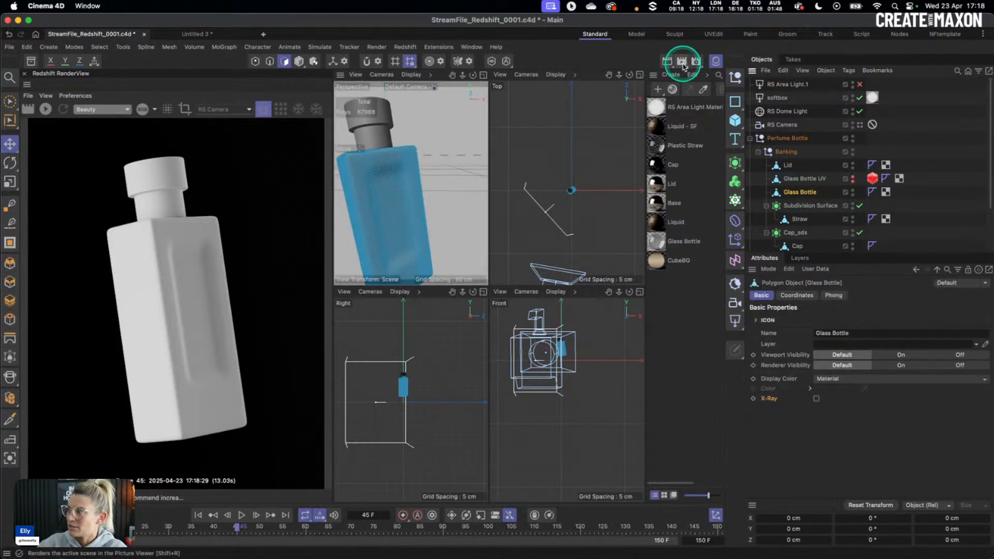
pyautogui.click(491, 61)
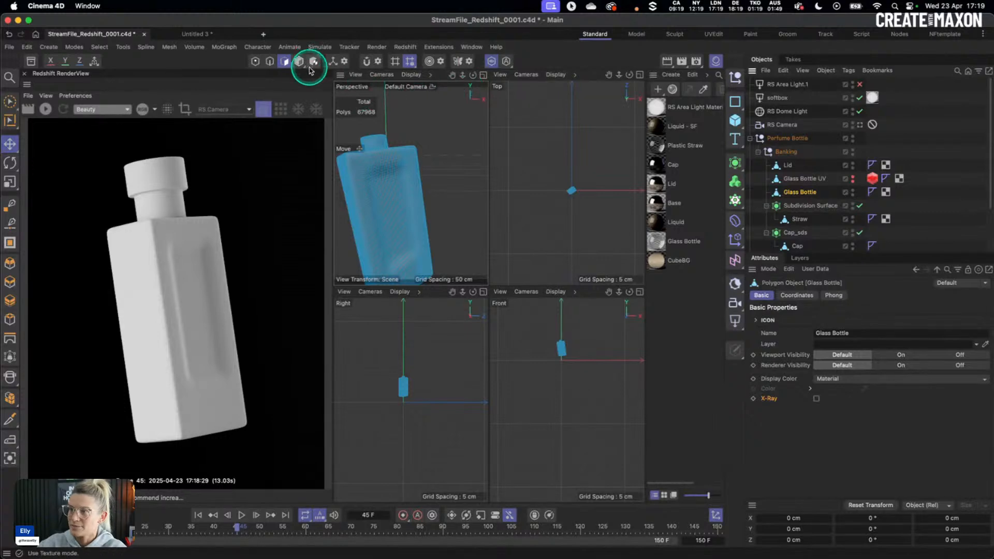
# Examine the Glass Bottle mesh around the neck opening and inside it to inspect the inner and outer walls.
pyautogui.scroll(5, 430, 182)
pyautogui.click(398, 185)
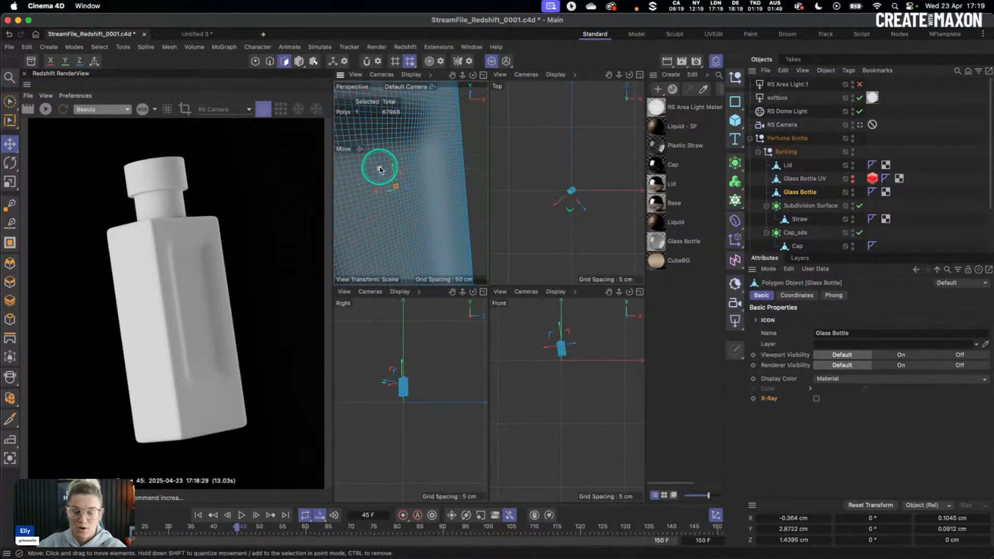
pyautogui.keyDown('alt'); pyautogui.moveTo(380, 170); pyautogui.dragTo(470, 219, button='middle'); pyautogui.keyUp('alt')
pyautogui.keyDown('alt'); pyautogui.moveTo(412, 154); pyautogui.dragTo(441, 233); pyautogui.keyUp('alt')
pyautogui.keyDown('alt'); pyautogui.moveTo(435, 154); pyautogui.dragTo(454, 183); pyautogui.keyUp('alt')
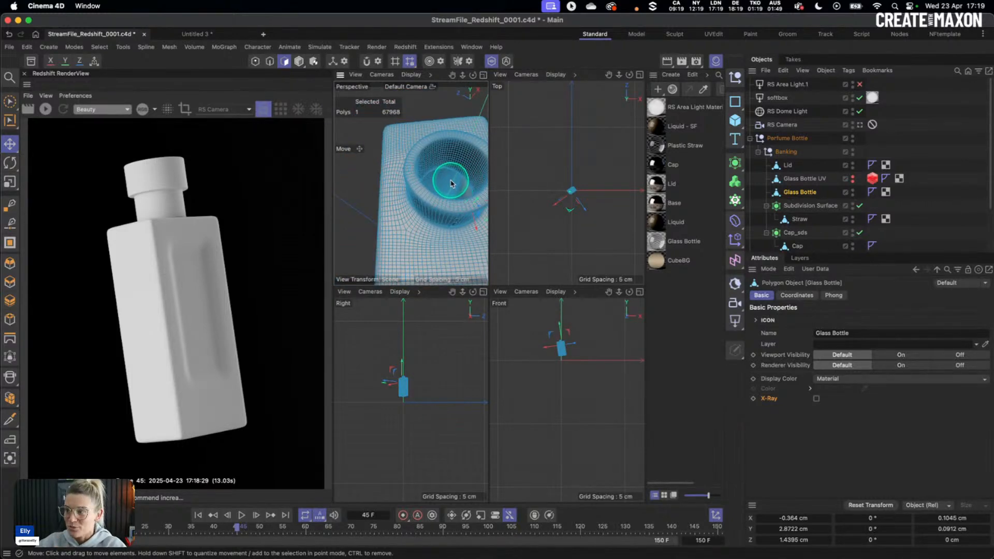
pyautogui.scroll(5, 456, 182)
pyautogui.keyDown('alt'); pyautogui.moveTo(468, 180); pyautogui.dragTo(431, 172); pyautogui.keyUp('alt')
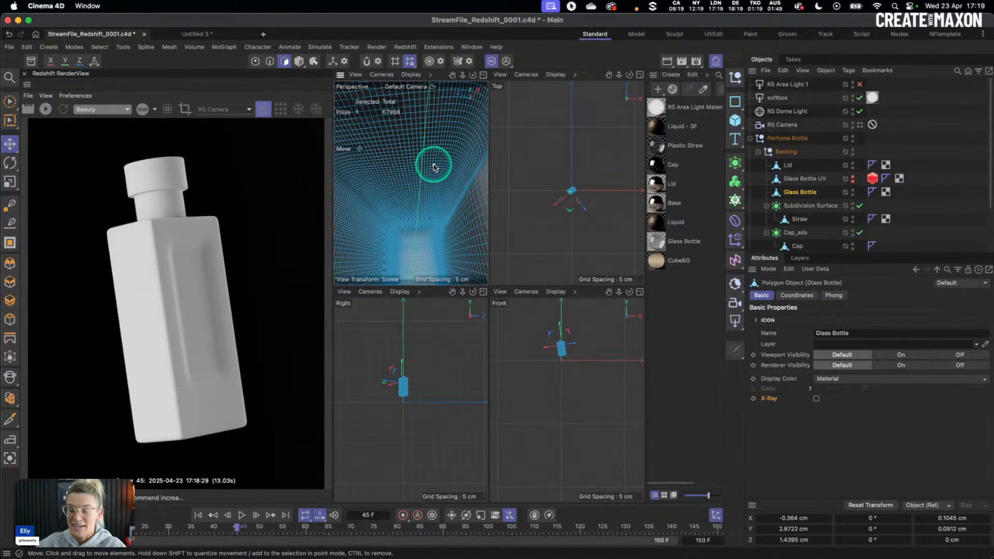
pyautogui.click(436, 165)
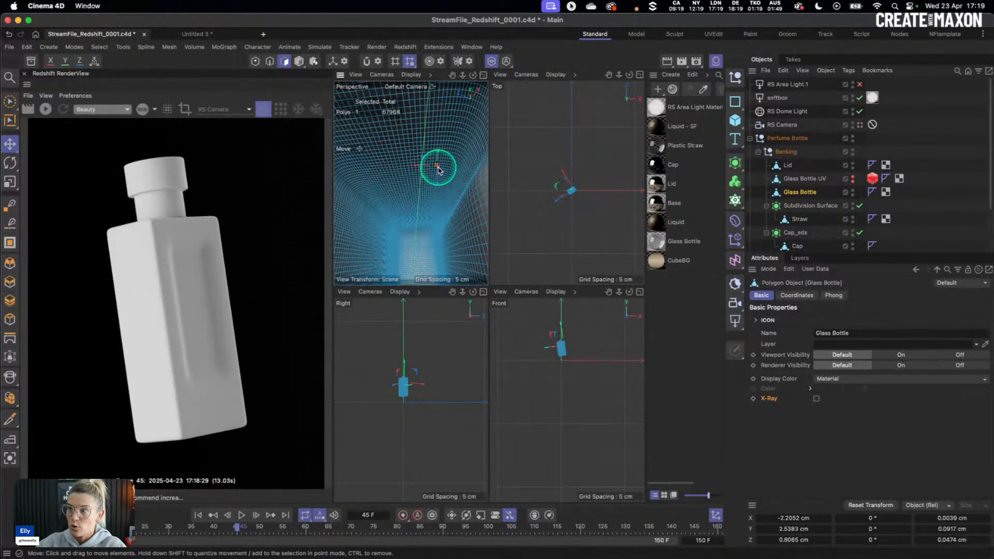
pyautogui.keyDown('alt'); pyautogui.moveTo(441, 165); pyautogui.dragTo(437, 211); pyautogui.keyUp('alt')
pyautogui.scroll(3, 430, 162)
pyautogui.moveTo(369, 182); pyautogui.dragTo(416, 210)
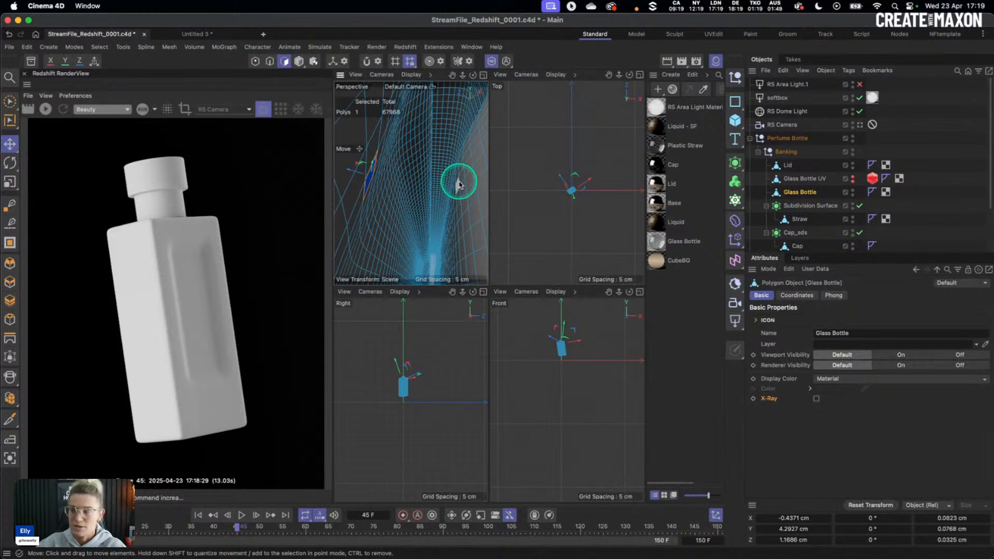
pyautogui.scroll(-5, 465, 183)
pyautogui.scroll(-8, 455, 187)
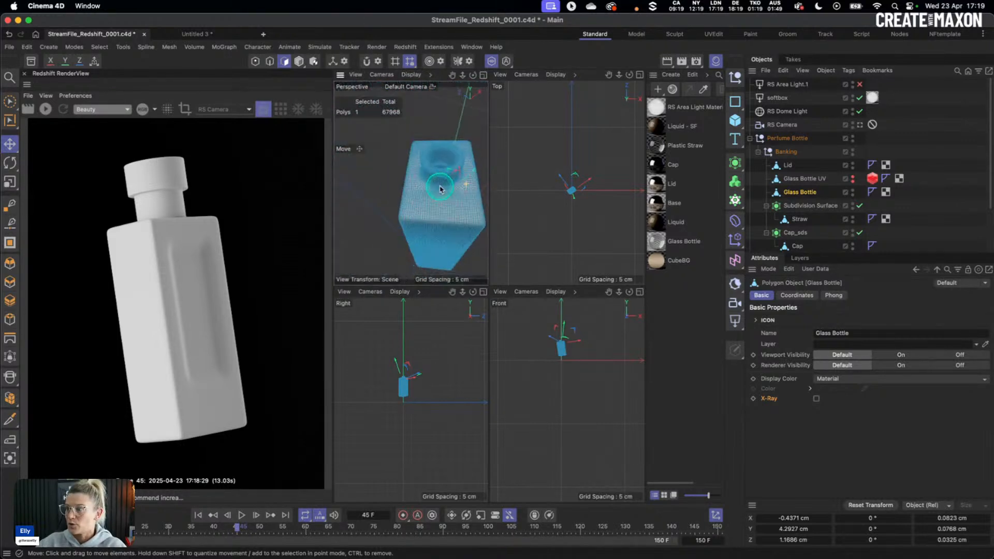
# Show all objects again, return to the RS Camera view and restart the live render.
pyautogui.click(490, 61)
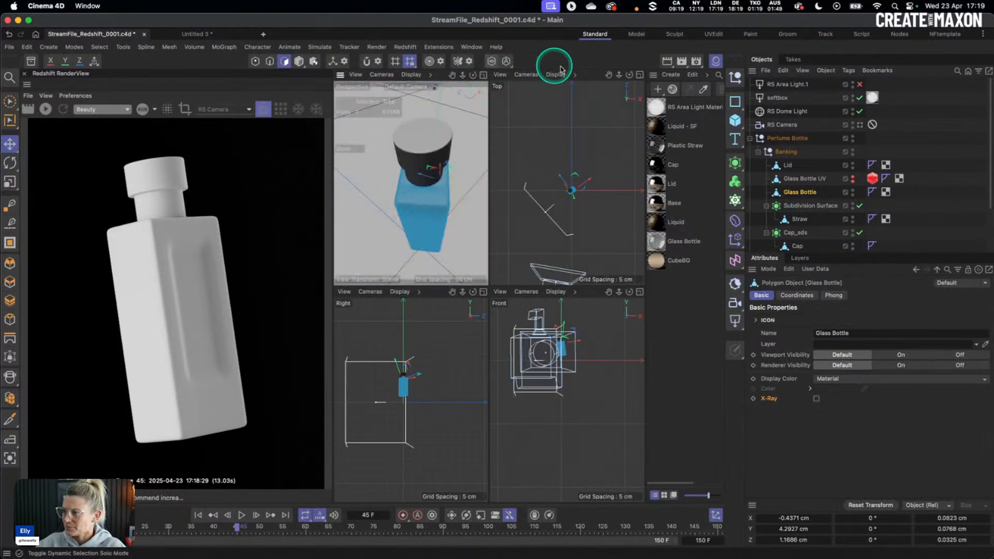
pyautogui.click(860, 125)
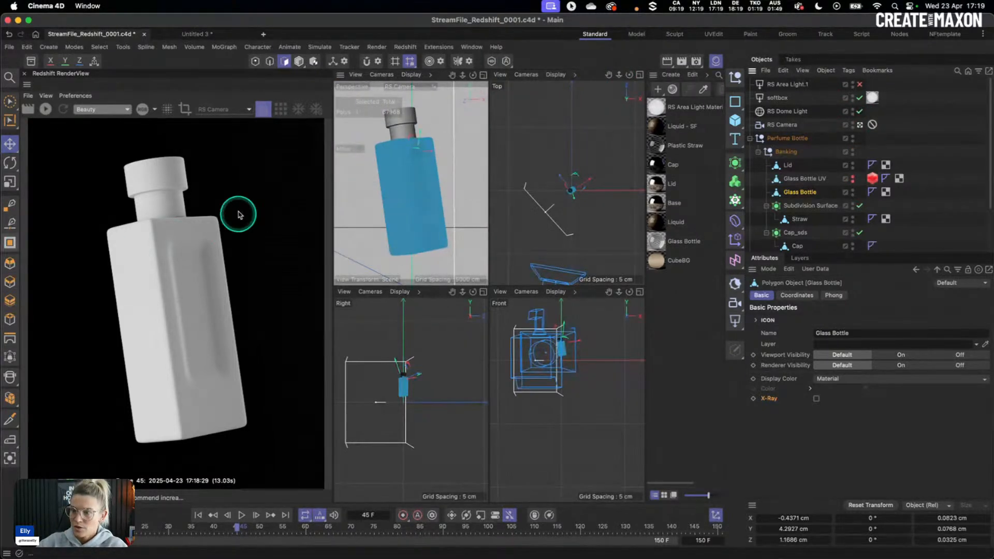
pyautogui.click(61, 111)
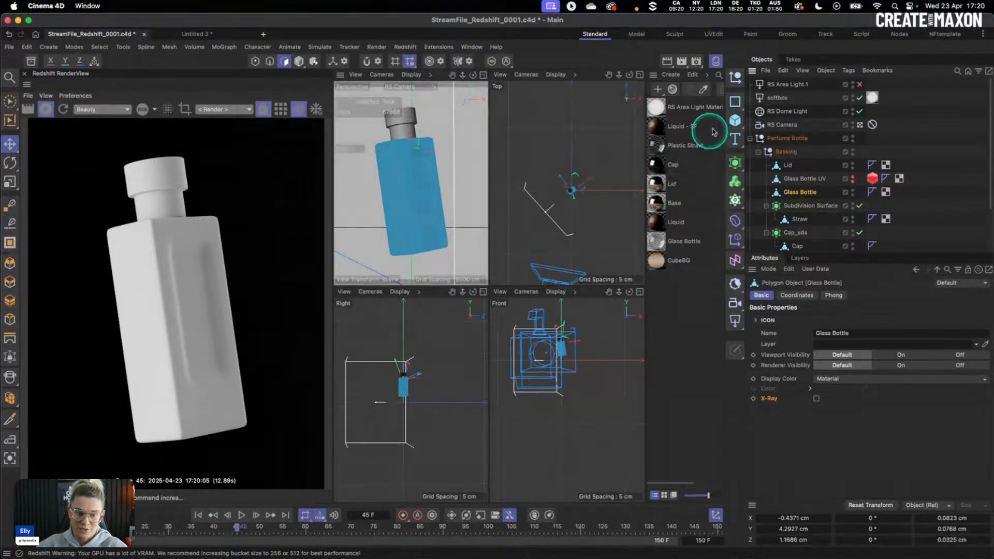
# Create an RS OpenPBR material and name it Glass (Perfume Bottle).
pyautogui.click(658, 91)
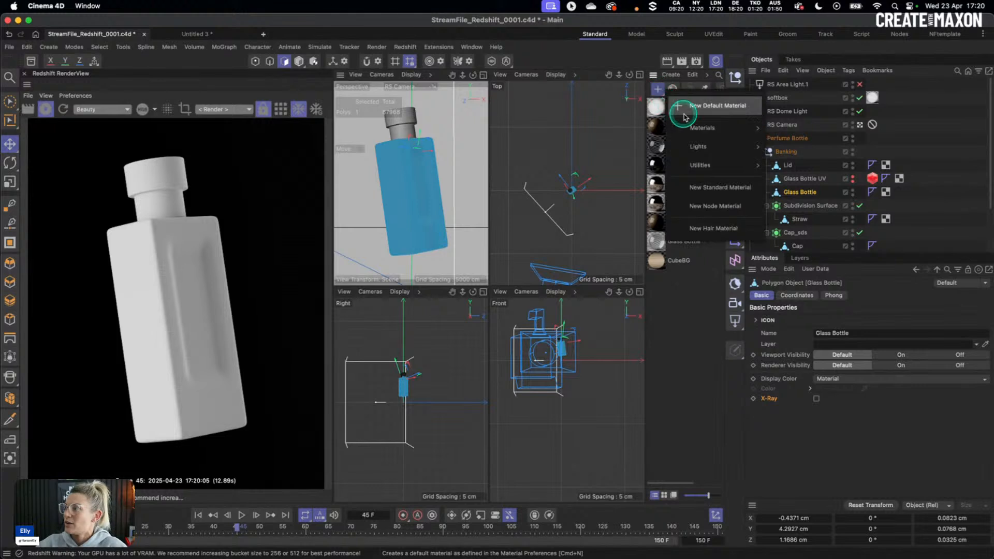
pyautogui.moveTo(724, 128)
pyautogui.click(795, 136)
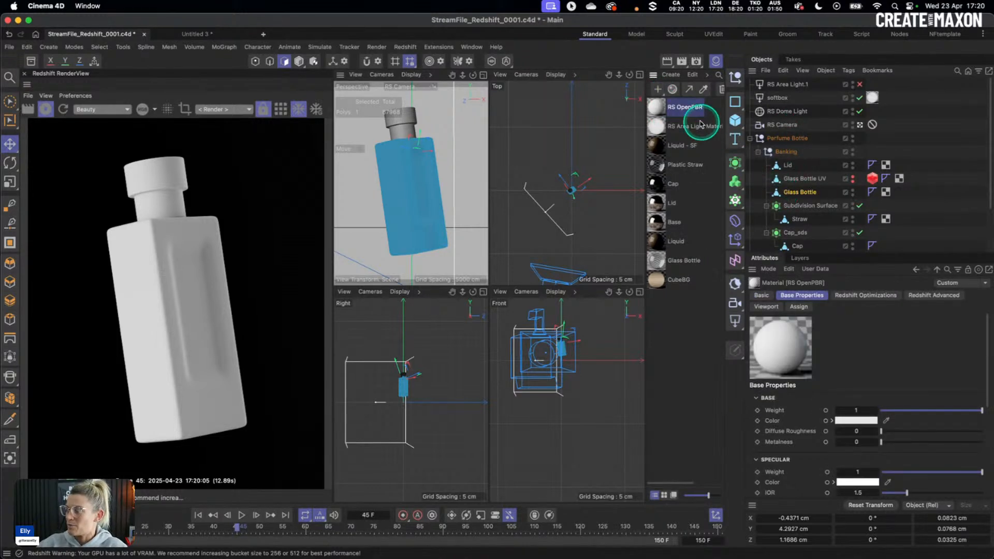
pyautogui.doubleClick(689, 109)
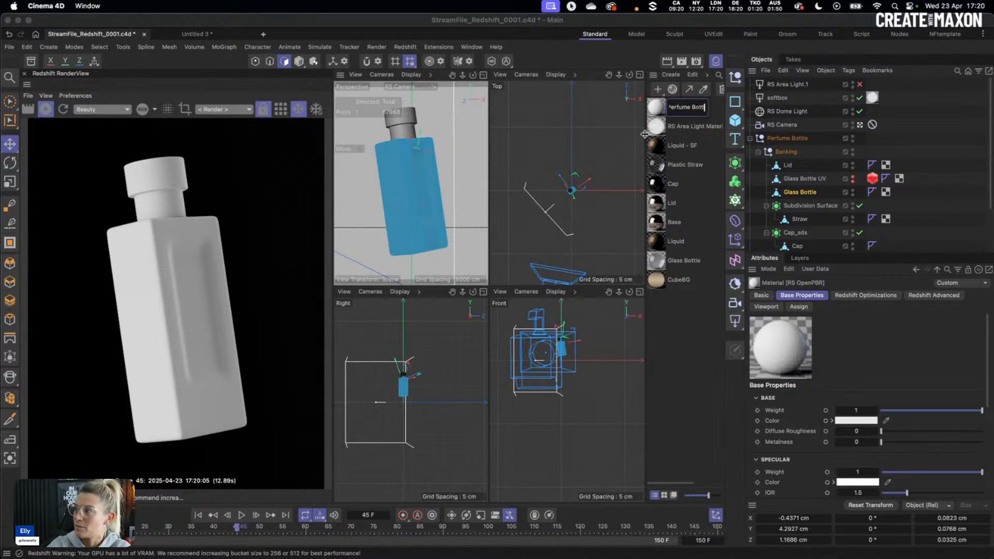
pyautogui.click(697, 323)
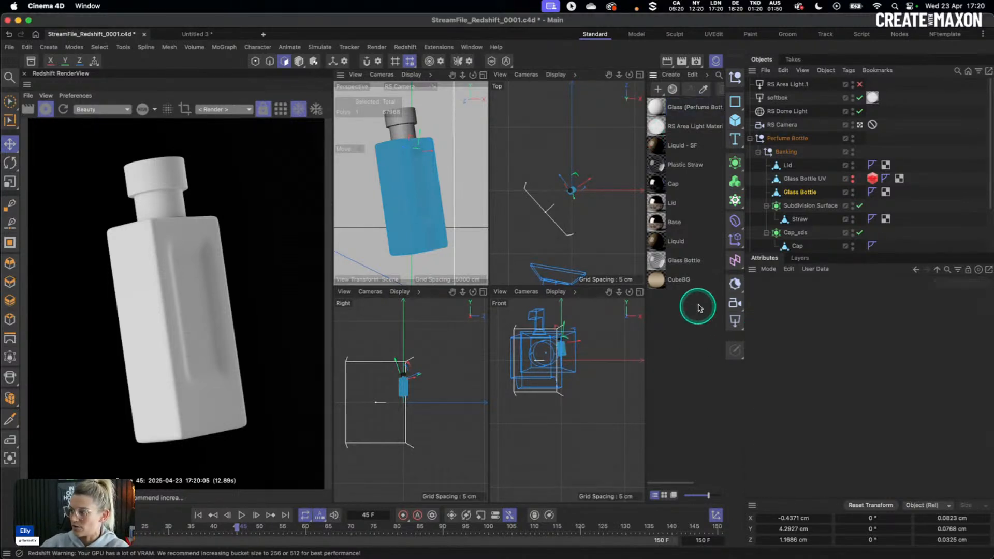
# Save the project, switch to Model mode and assign the Glass (Perfume Bottle) material to the Glass Bottle object.
pyautogui.press('super+s')
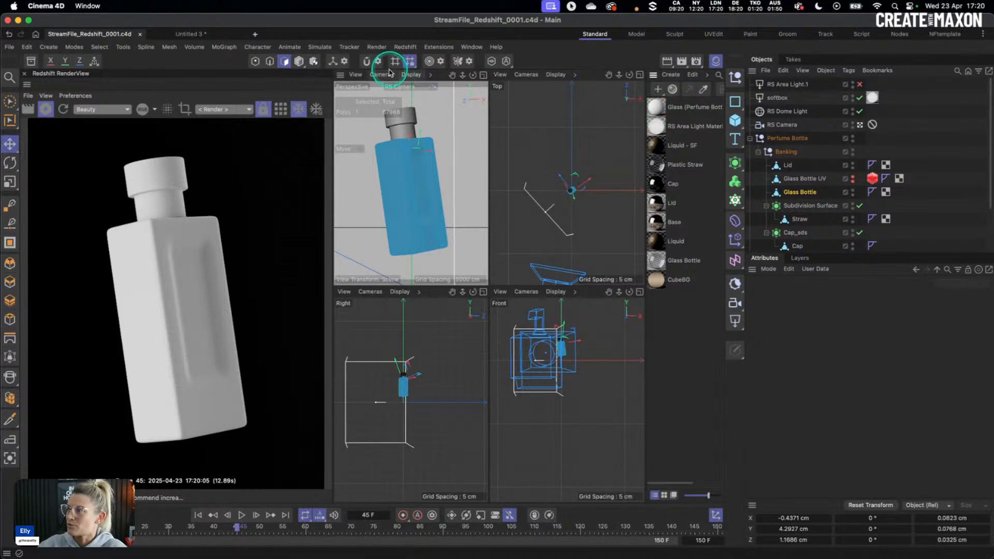
pyautogui.click(299, 61)
pyautogui.moveTo(656, 109); pyautogui.dragTo(813, 193)
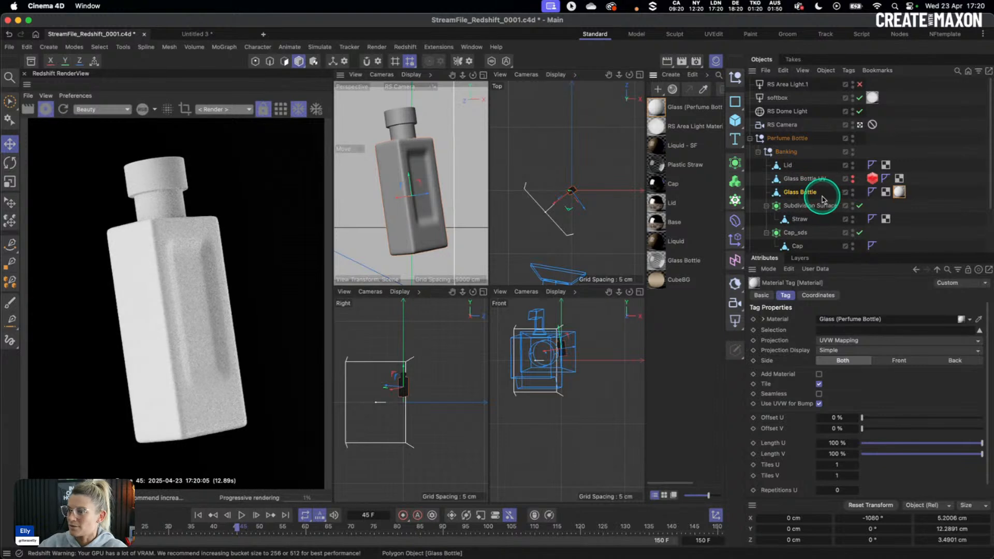
pyautogui.click(799, 178)
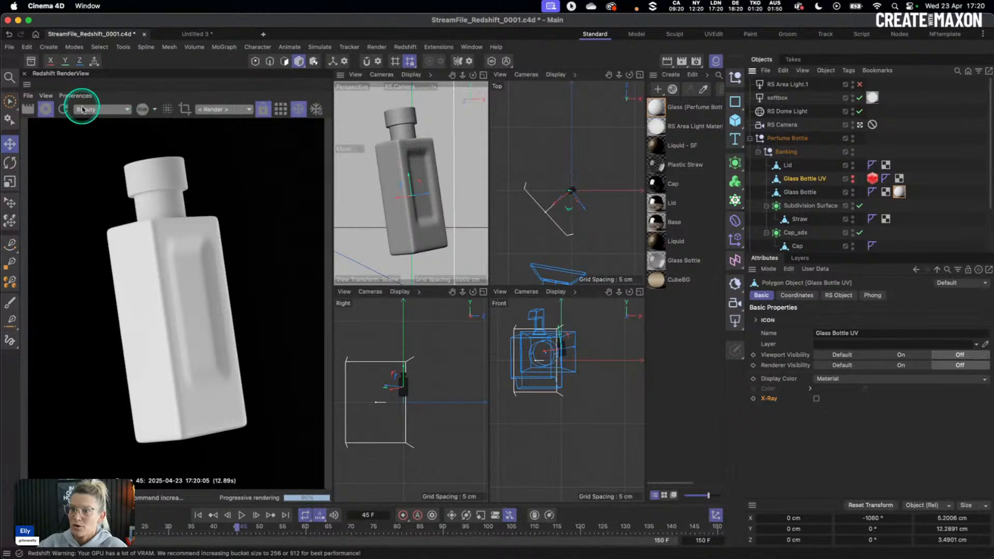
# Open the Glass (Perfume Bottle) material's node graph and place its window clear of the render.
pyautogui.click(657, 106)
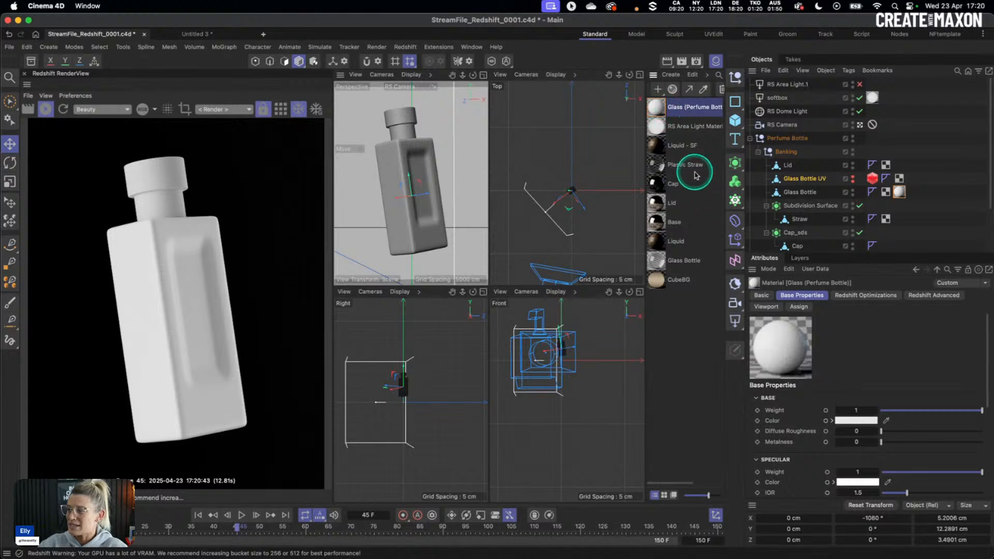
pyautogui.doubleClick(657, 109)
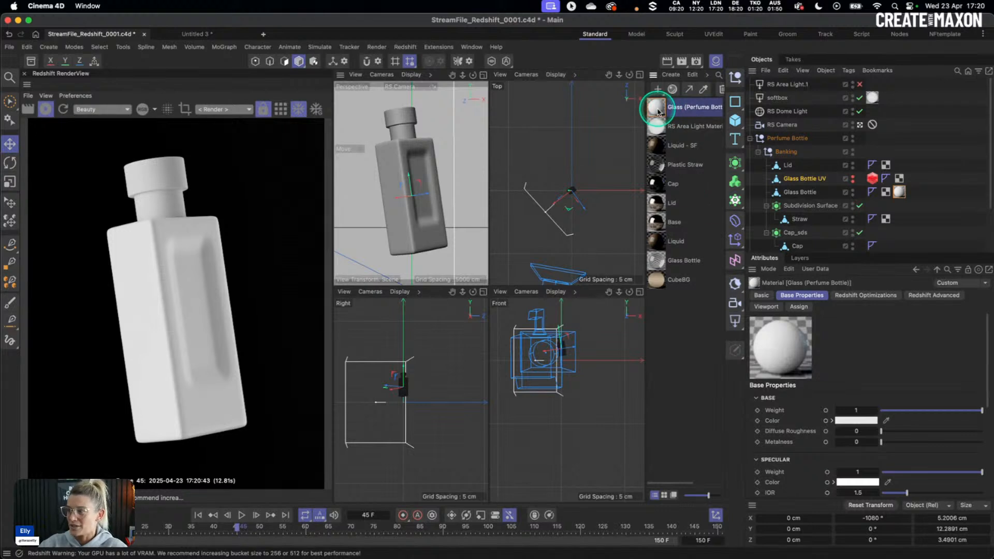
pyautogui.moveTo(598, 110); pyautogui.dragTo(569, 110)
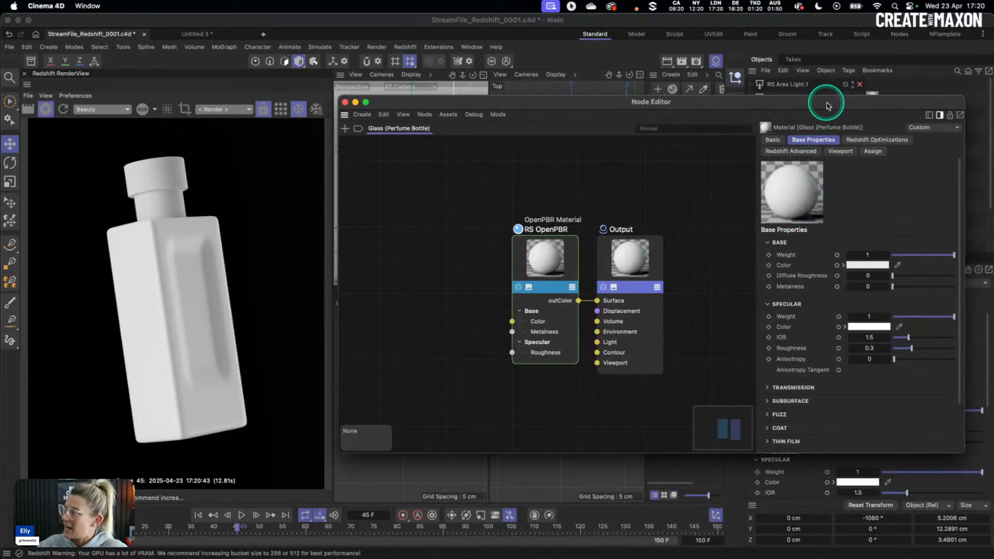
pyautogui.moveTo(828, 100); pyautogui.dragTo(828, 95)
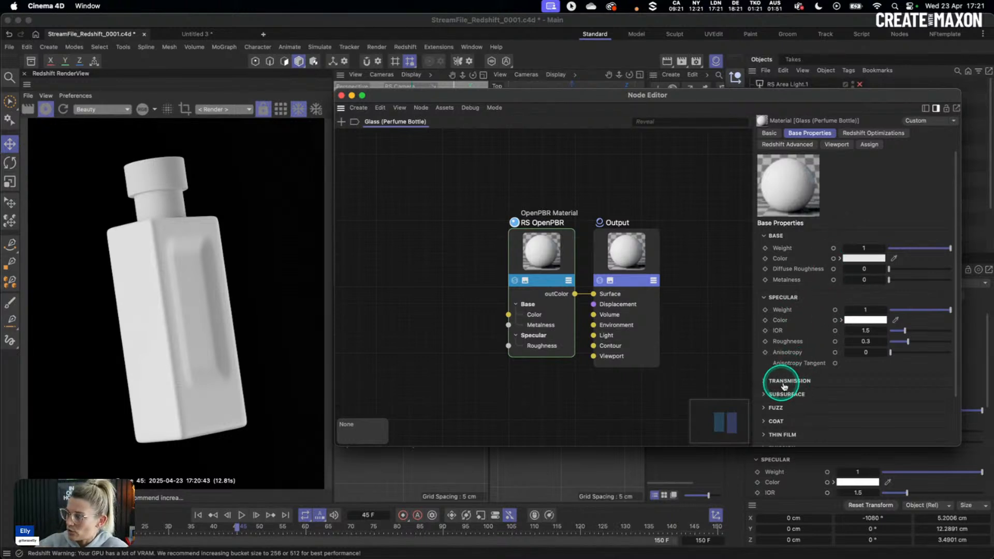
# Set the Base Weight of the Glass (Perfume Bottle) material to 0.
pyautogui.scroll(-3, 795, 381)
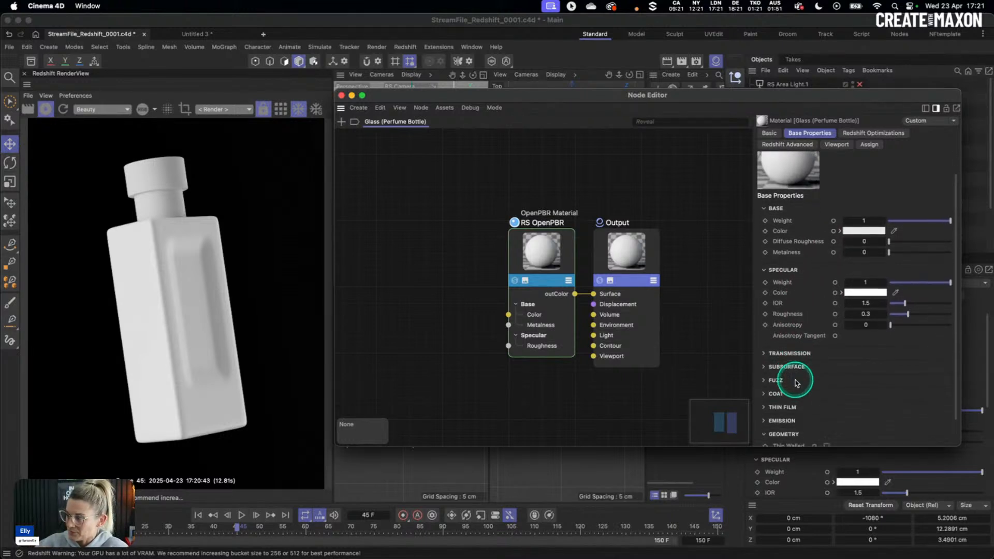
pyautogui.scroll(-1, 794, 285)
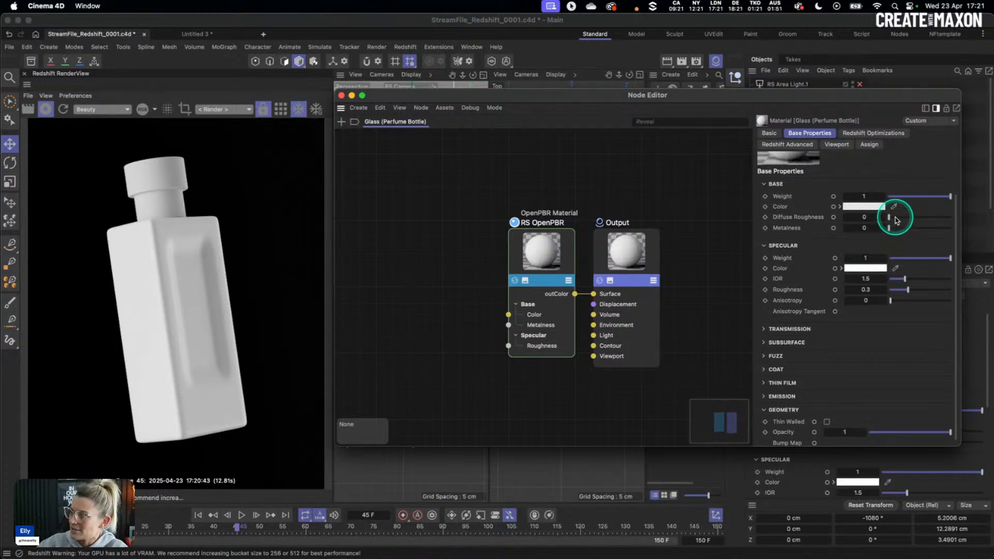
pyautogui.click(889, 197)
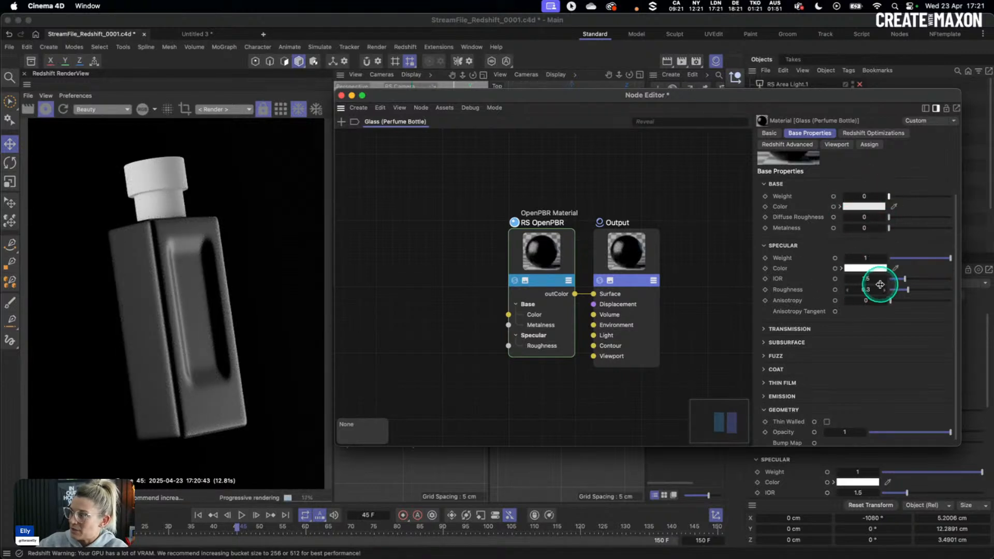
# Set the Specular Roughness of the Glass (Perfume Bottle) material to 0.01.
pyautogui.click(866, 278)
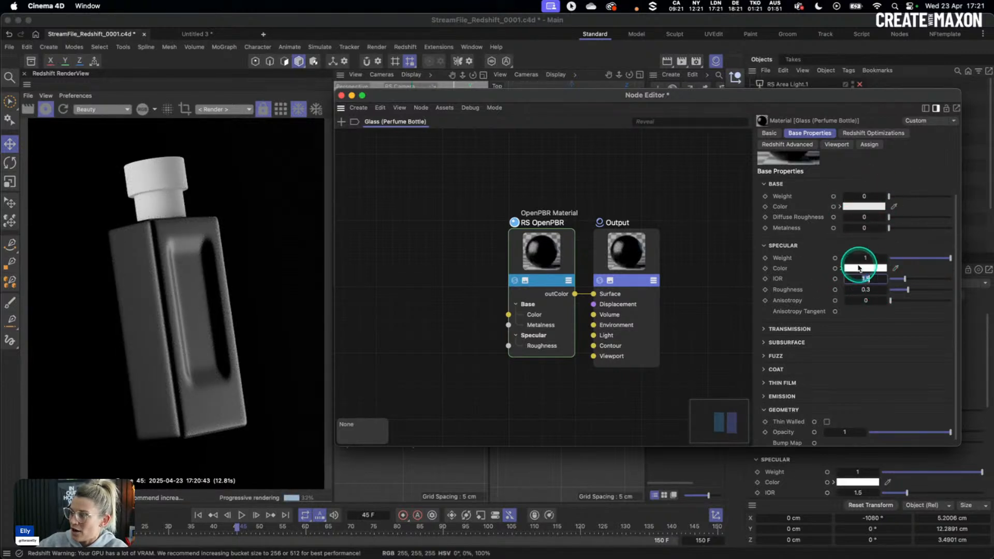
pyautogui.click(868, 290)
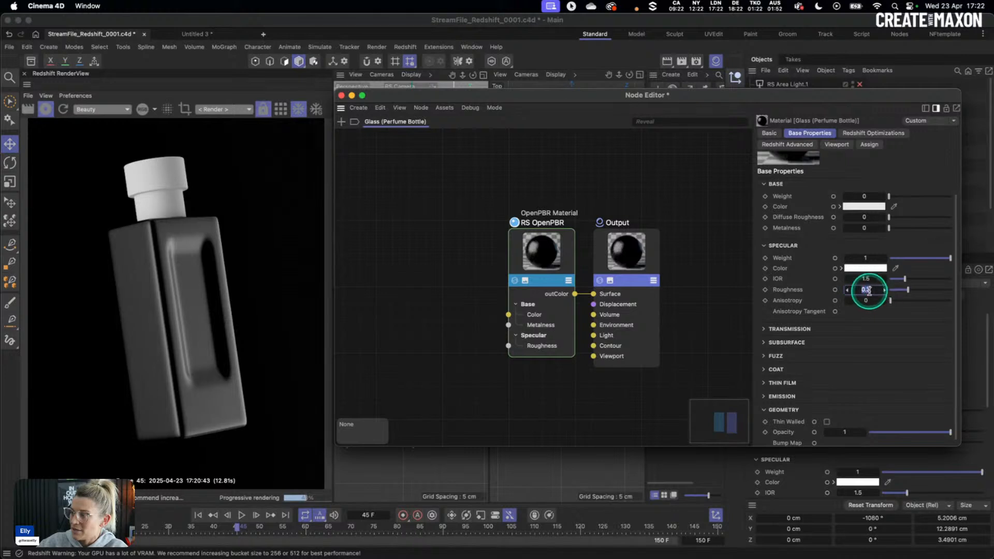
pyautogui.write('0.01')
pyautogui.press('Return')
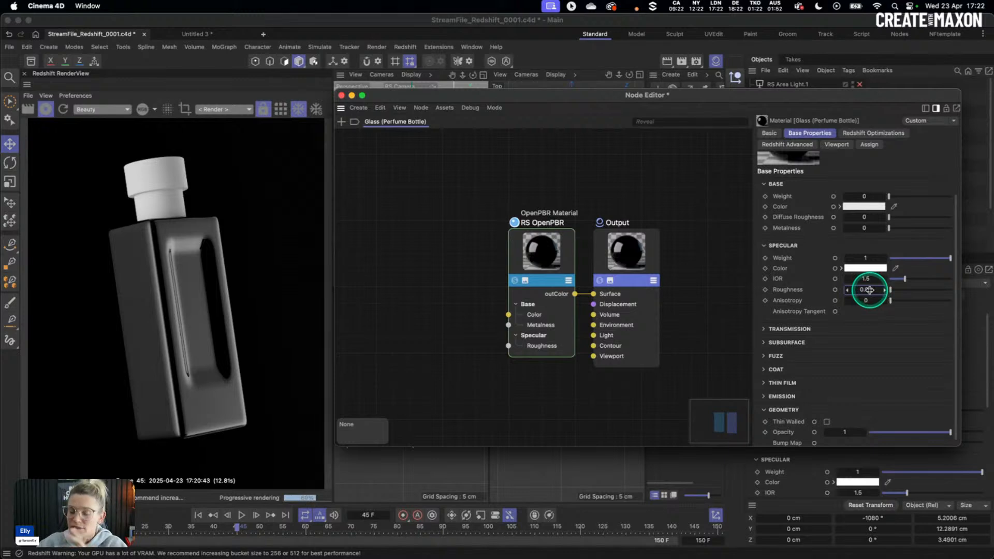
# Set the Transmission Weight of the Glass (Perfume Bottle) material to 1.
pyautogui.click(765, 329)
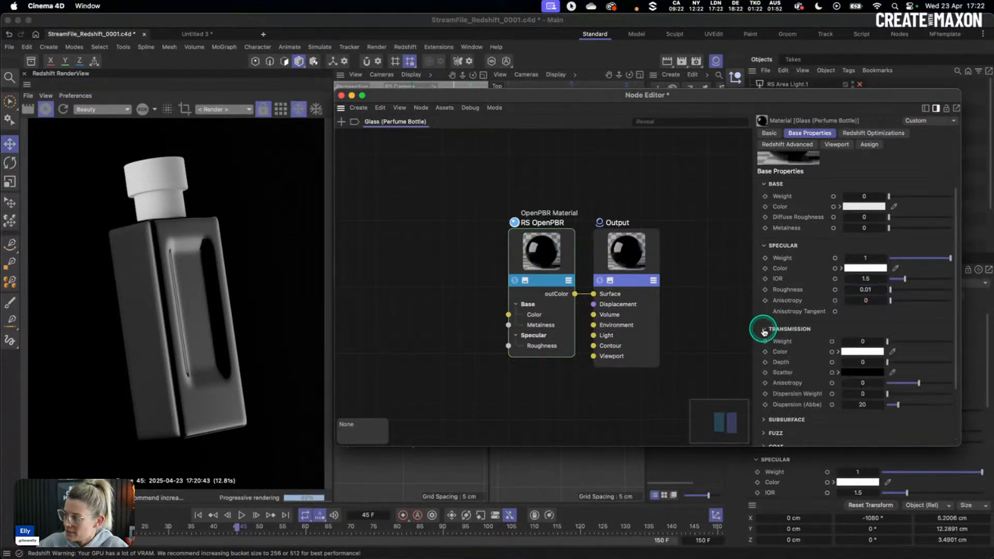
pyautogui.scroll(-1, 796, 332)
pyautogui.scroll(-1, 796, 331)
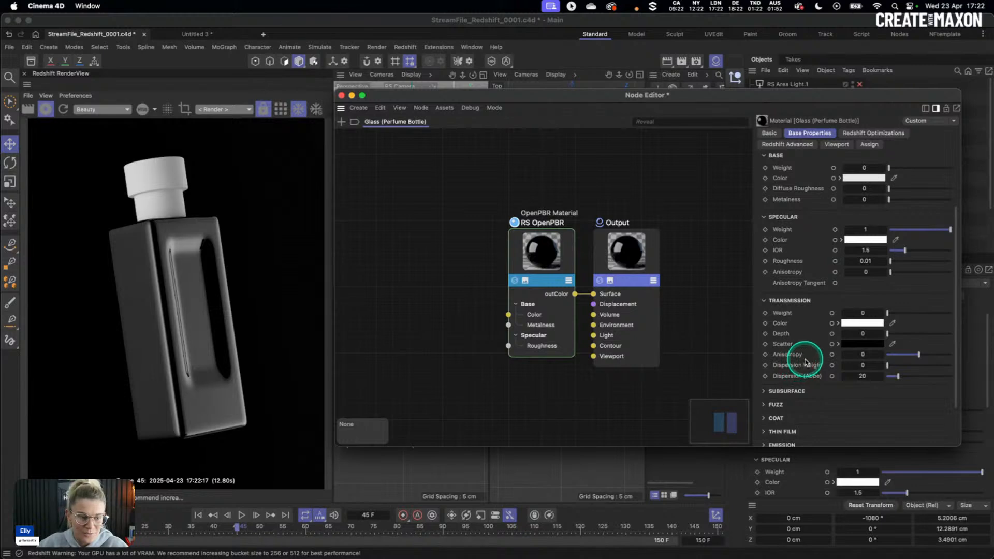
pyautogui.doubleClick(865, 313)
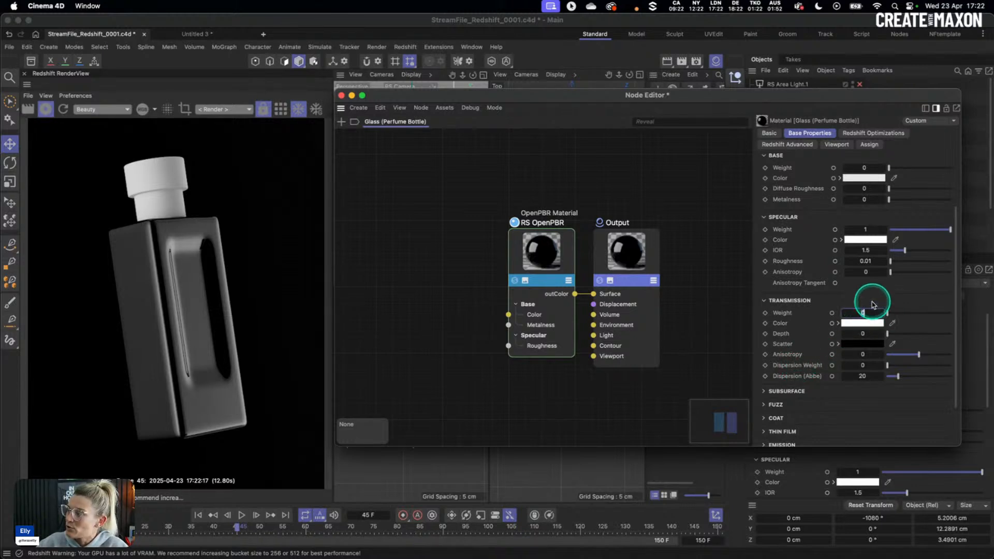
pyautogui.write('1')
pyautogui.press('Return')
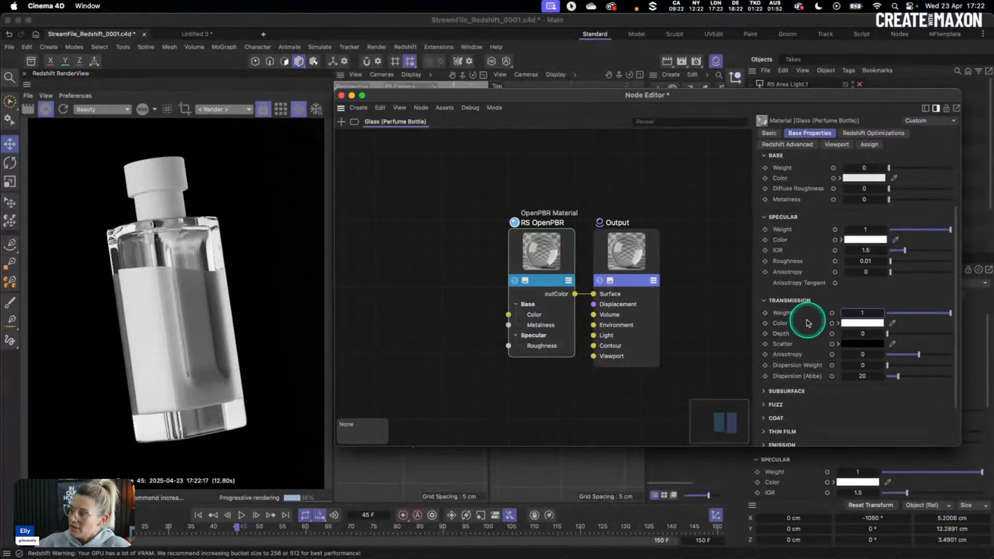
# Try a magenta Transmission Color of RGB 255, 91, 255 on the Glass (Perfume Bottle) material.
pyautogui.scroll(-3, 806, 318)
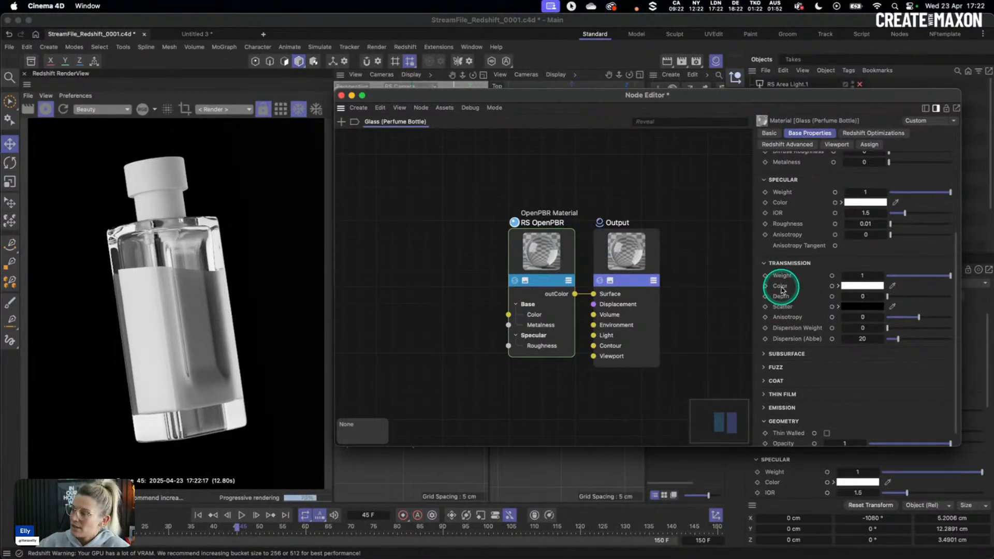
pyautogui.click(855, 288)
pyautogui.click(914, 353)
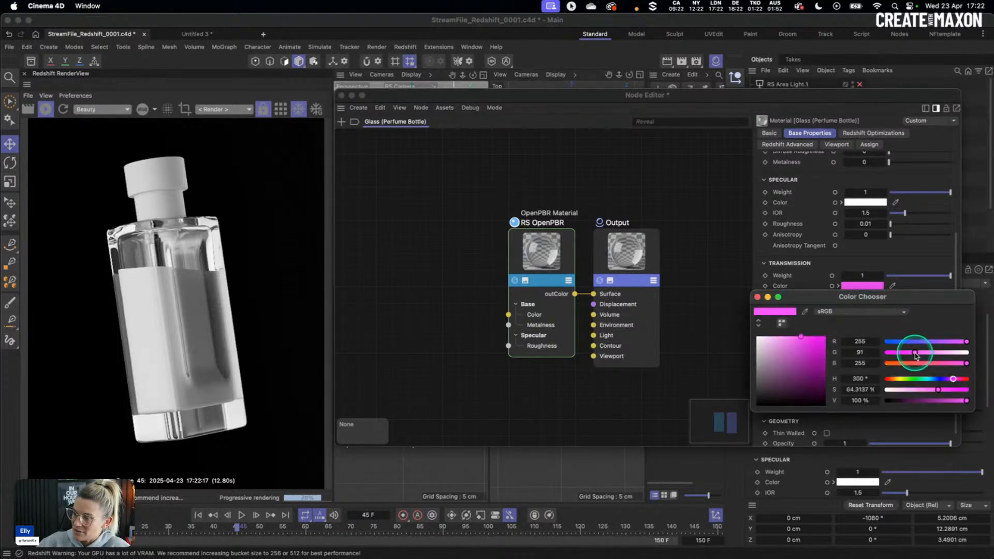
pyautogui.moveTo(825, 297); pyautogui.dragTo(728, 353)
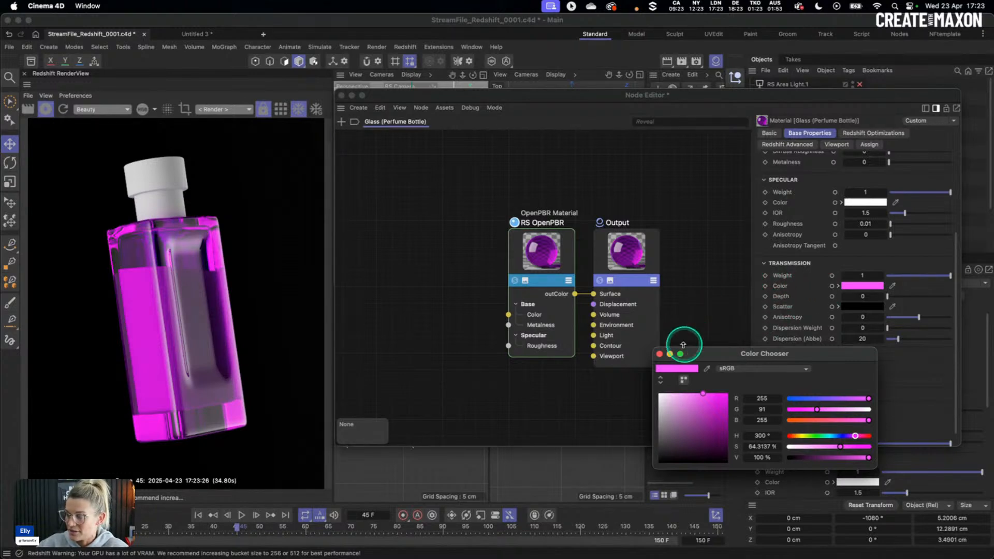
pyautogui.click(659, 353)
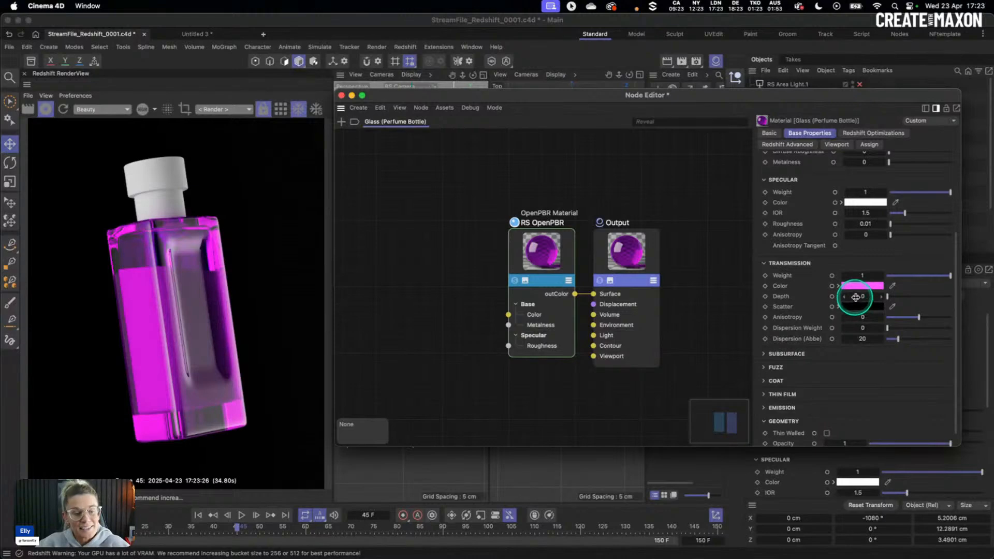
# Try Transmission Depth values of 0.124 and 5 on the glass material, with a magenta Scatter color.
pyautogui.moveTo(887, 296); pyautogui.dragTo(896, 298)
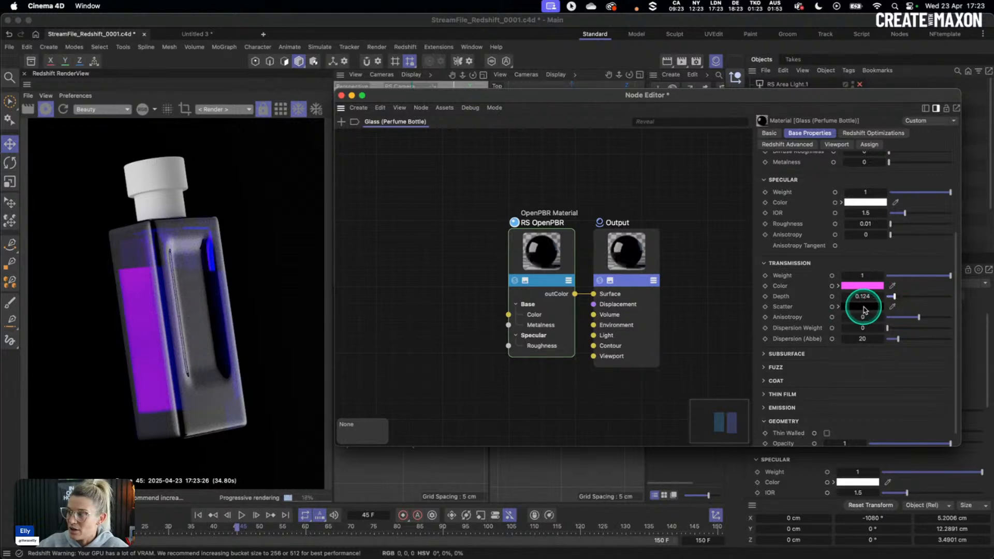
pyautogui.moveTo(874, 297)
pyautogui.mouseDown()
pyautogui.moveTo(923, 297)
pyautogui.moveTo(869, 296)
pyautogui.moveTo(886, 299)
pyautogui.mouseUp()
pyautogui.doubleClick(867, 297)
pyautogui.write('5')
pyautogui.press('Return')
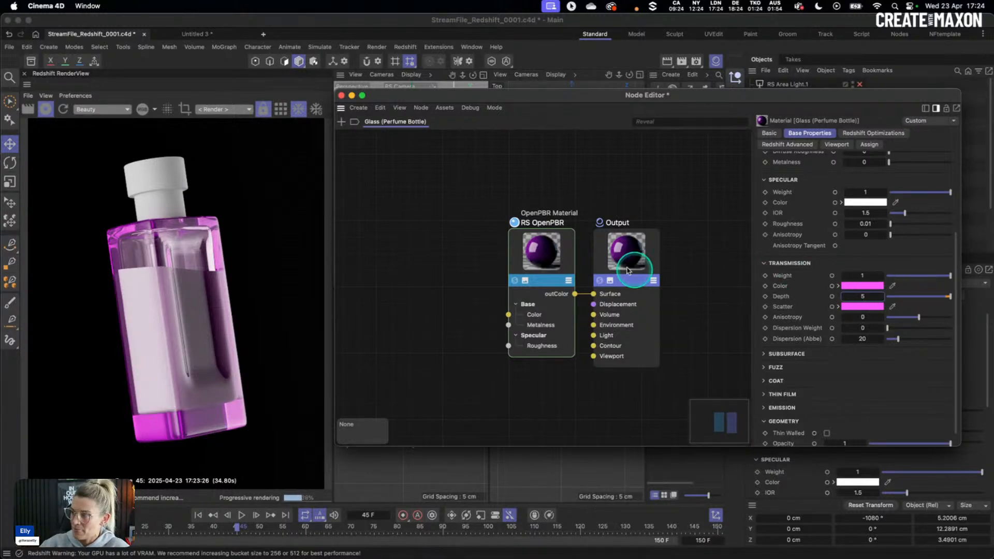
# Set the glass material's Transmission Color to a near-white with 0% saturation and 98% value.
pyautogui.click(861, 286)
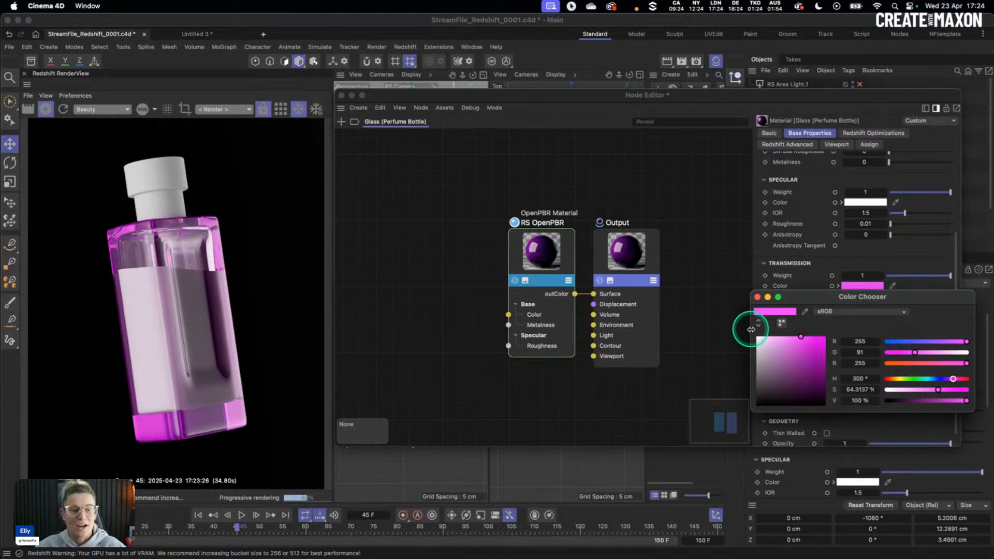
pyautogui.doubleClick(864, 402)
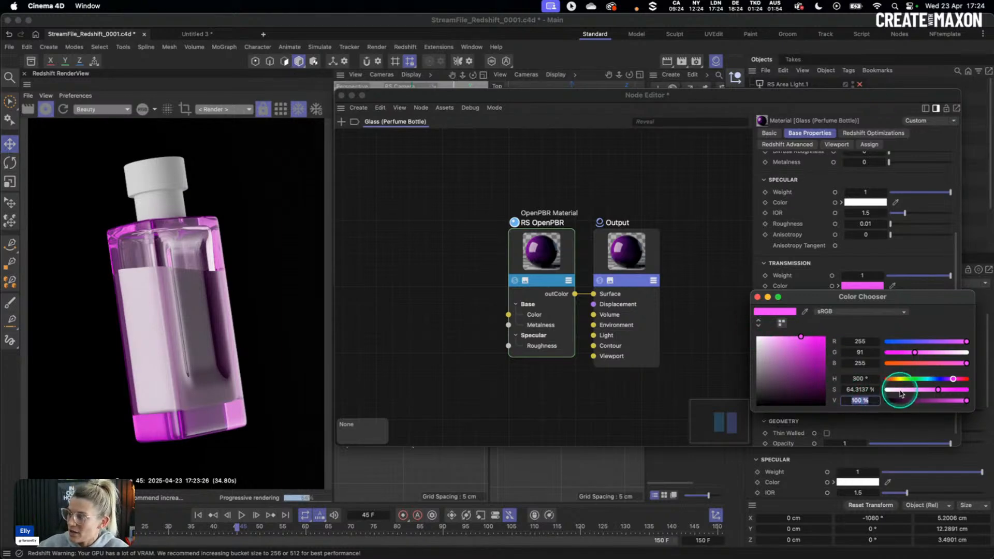
pyautogui.moveTo(900, 391); pyautogui.dragTo(881, 392)
pyautogui.doubleClick(860, 402)
pyautogui.write('98')
pyautogui.press('Return')
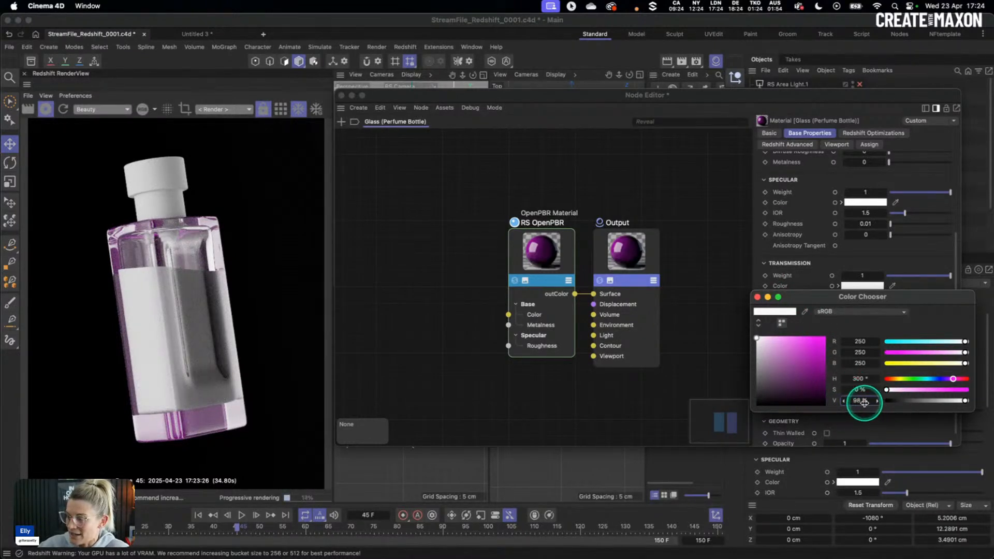
pyautogui.click(757, 298)
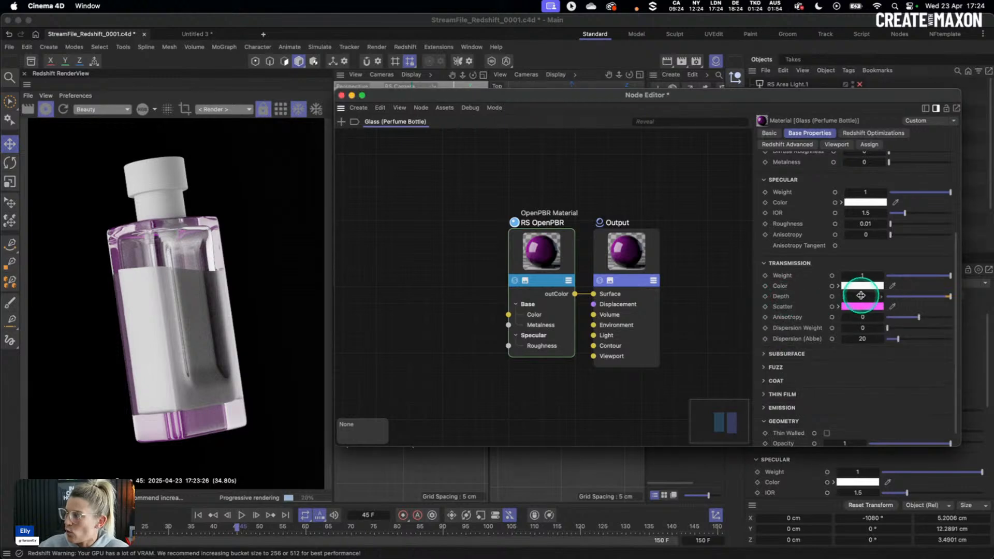
# Set the glass material's Transmission Scatter color back to black.
pyautogui.click(862, 306)
pyautogui.moveTo(797, 360); pyautogui.dragTo(734, 422)
pyautogui.click(758, 318)
pyautogui.moveTo(904, 296); pyautogui.dragTo(727, 350)
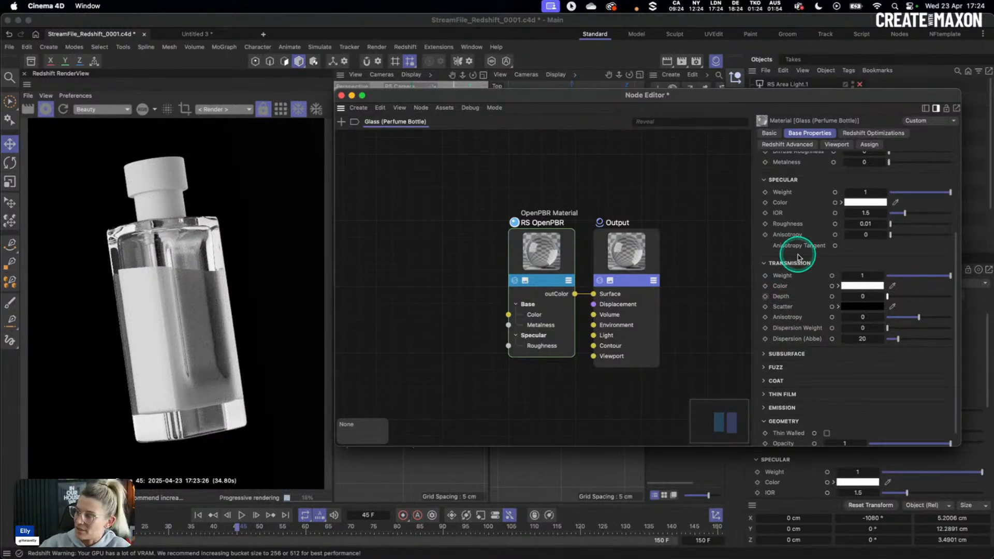
# Set the glass material's Transmission Depth to 3 and close the node graph window.
pyautogui.moveTo(877, 297); pyautogui.dragTo(859, 296)
pyautogui.write('3')
pyautogui.press('Return')
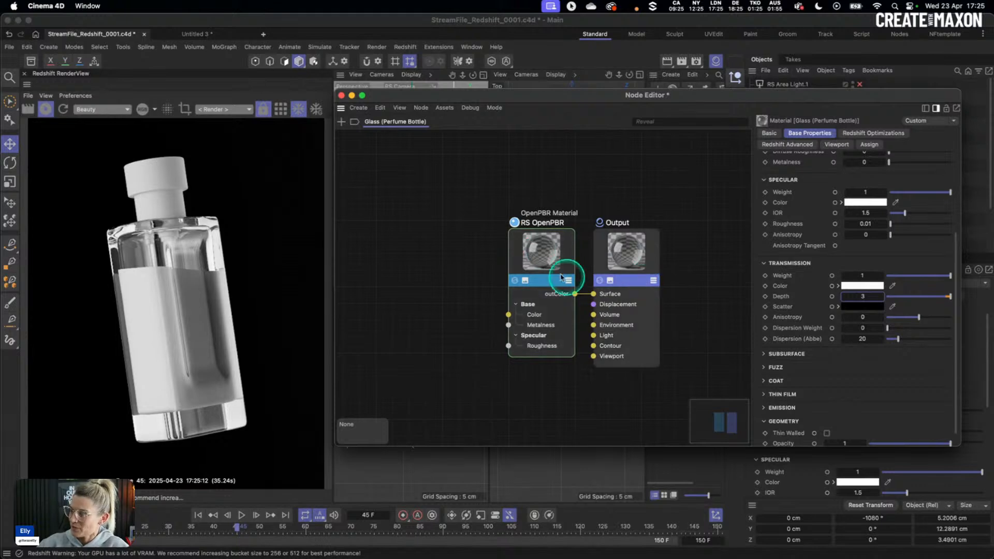
pyautogui.moveTo(535, 231); pyautogui.dragTo(524, 232)
pyautogui.click(342, 96)
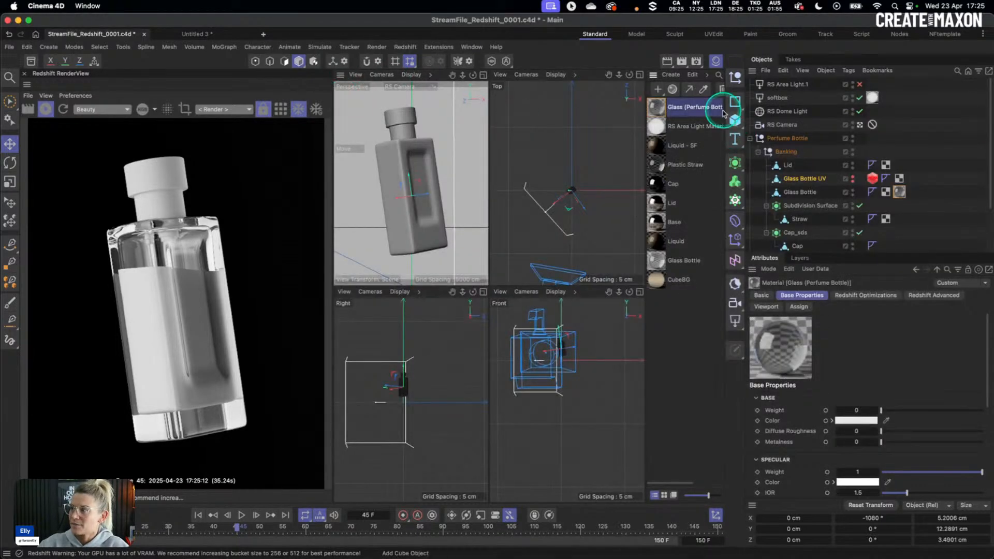
# Create an RS OpenPBR material and name it Liquid (Perfume).
pyautogui.click(660, 92)
pyautogui.moveTo(704, 127)
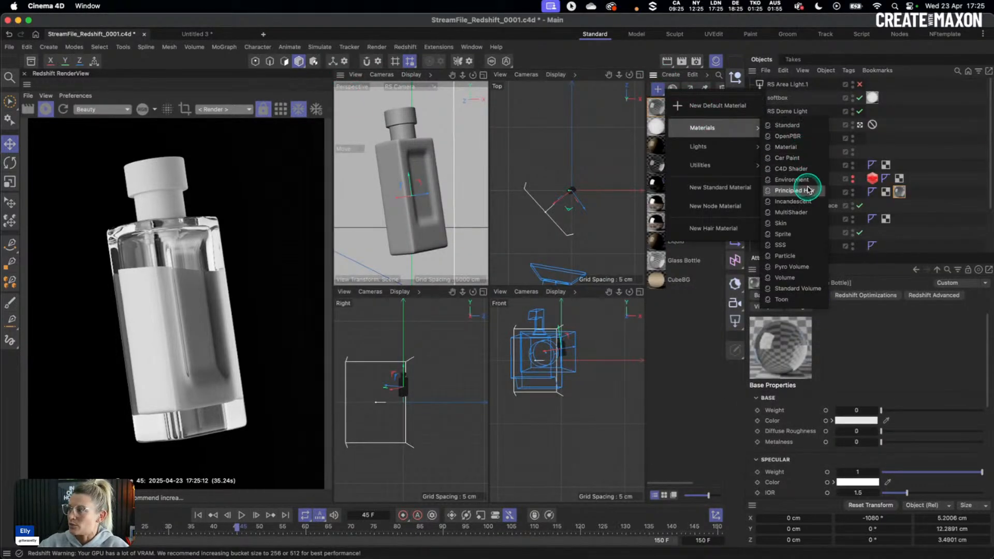
pyautogui.click(788, 136)
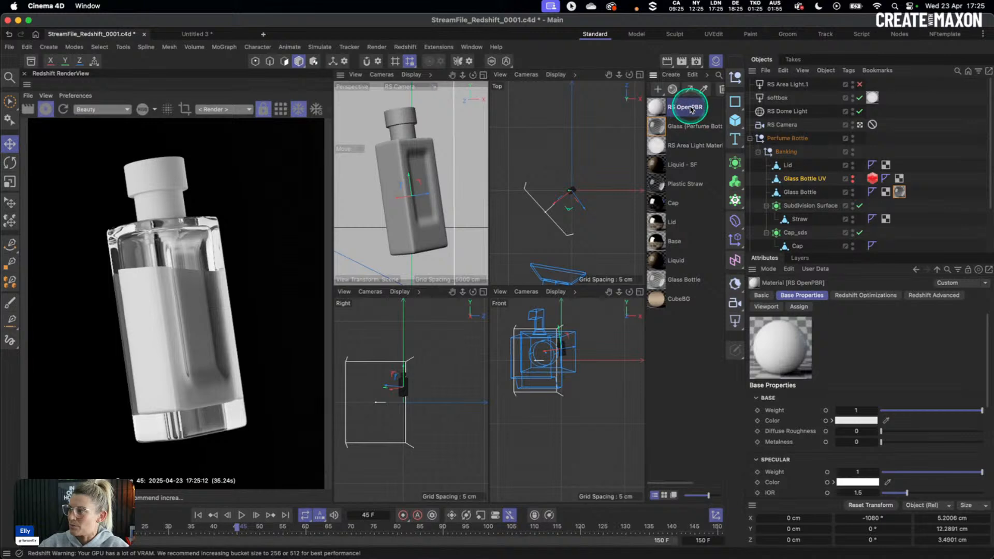
pyautogui.doubleClick(684, 107)
pyautogui.write('Liquid')
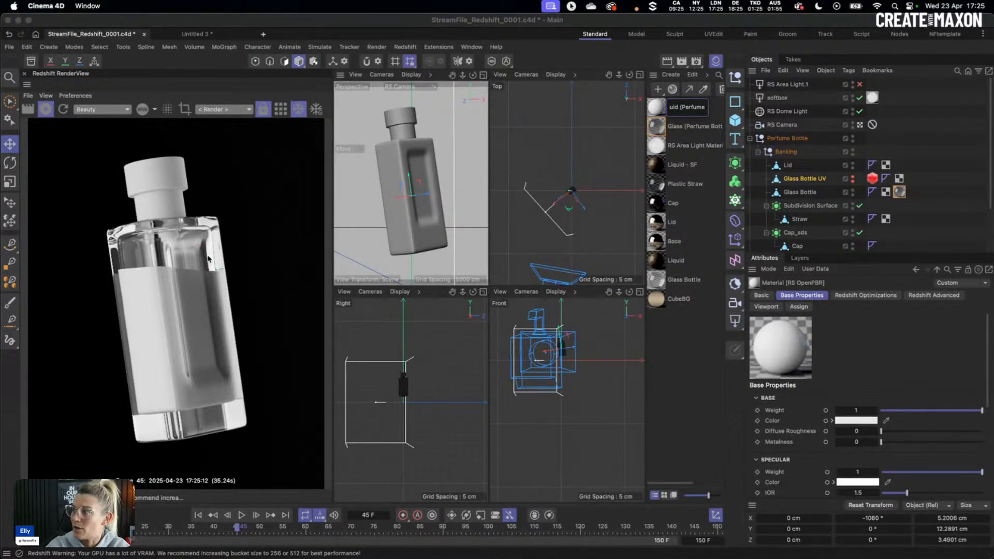
pyautogui.write(' (Perfume)')
pyautogui.click(673, 126)
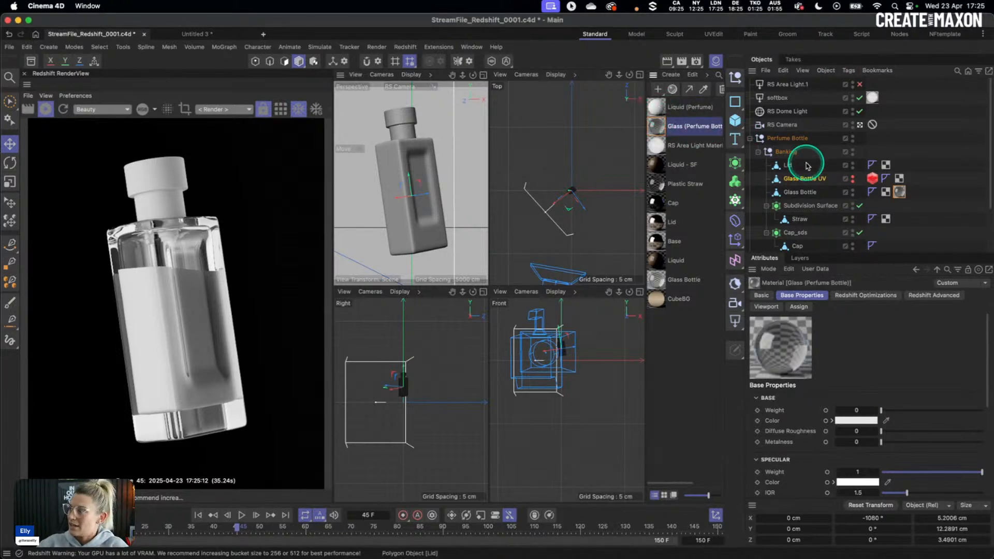
# Assign the Liquid (Perfume) material to the Legacy Boole object and set its Base Weight to 0.
pyautogui.scroll(-3, 815, 158)
pyautogui.moveTo(658, 110); pyautogui.dragTo(800, 229)
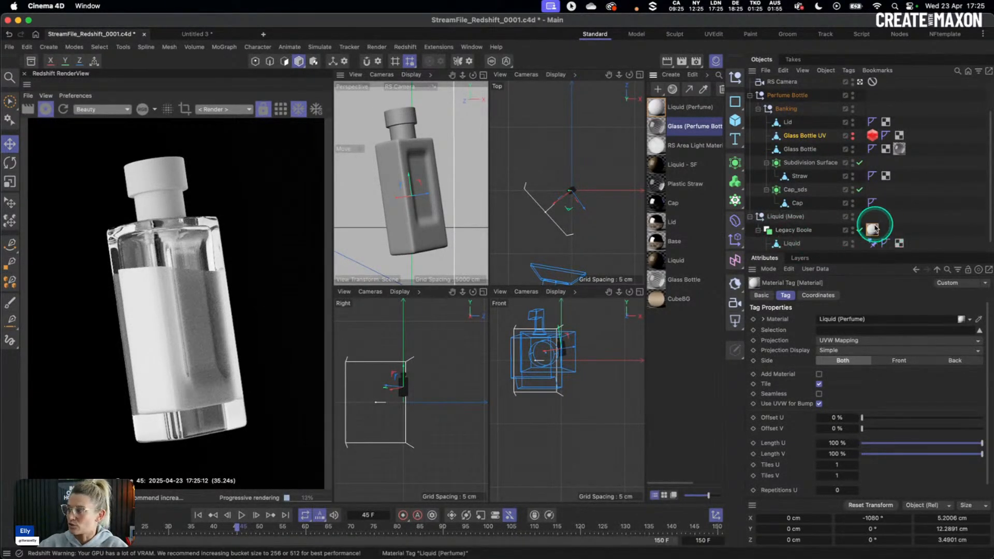
pyautogui.click(658, 107)
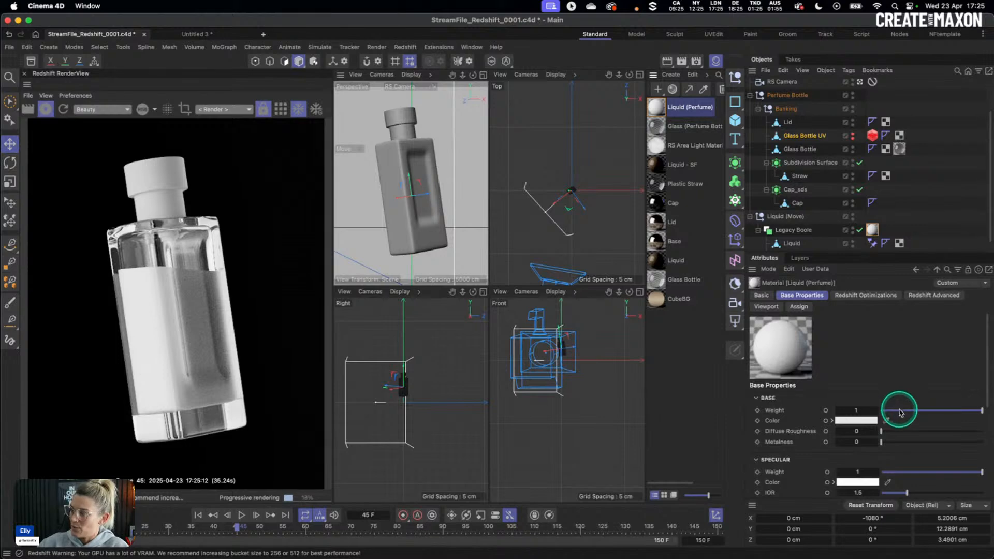
pyautogui.moveTo(900, 410); pyautogui.dragTo(861, 410)
# Set the Liquid (Perfume) material's Specular Roughness to 0.01 and its IOR to 1.33.
pyautogui.scroll(-3, 815, 379)
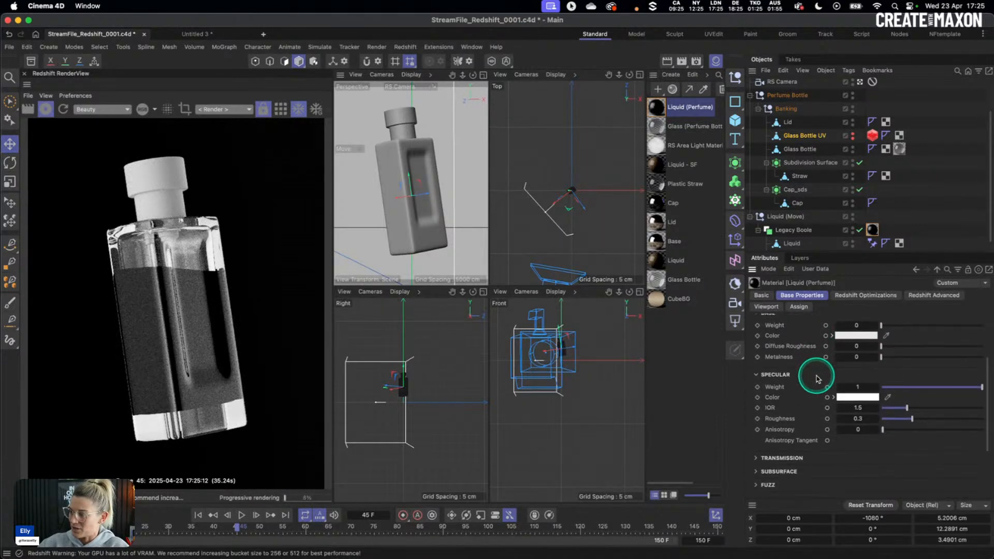
pyautogui.scroll(-1, 817, 379)
pyautogui.doubleClick(858, 407)
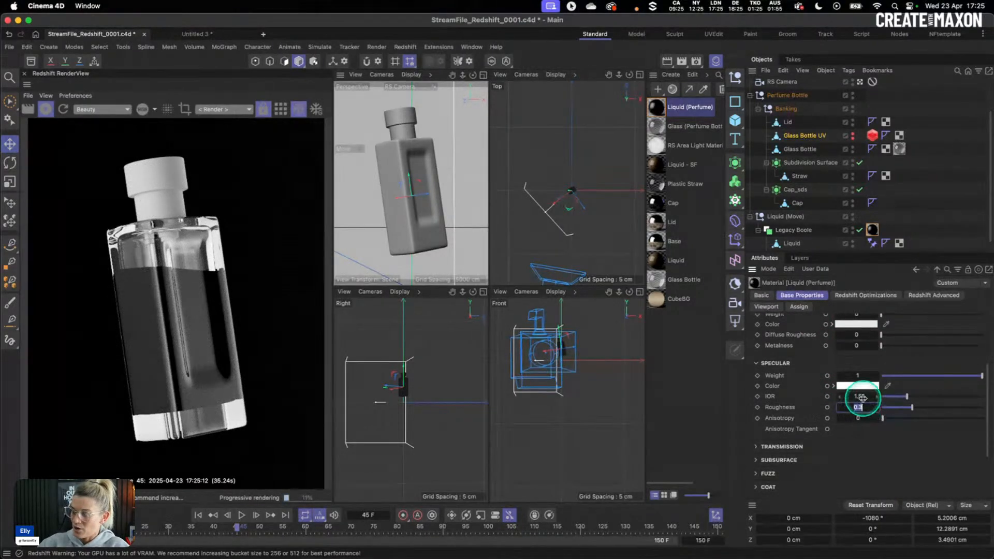
pyautogui.press('Return')
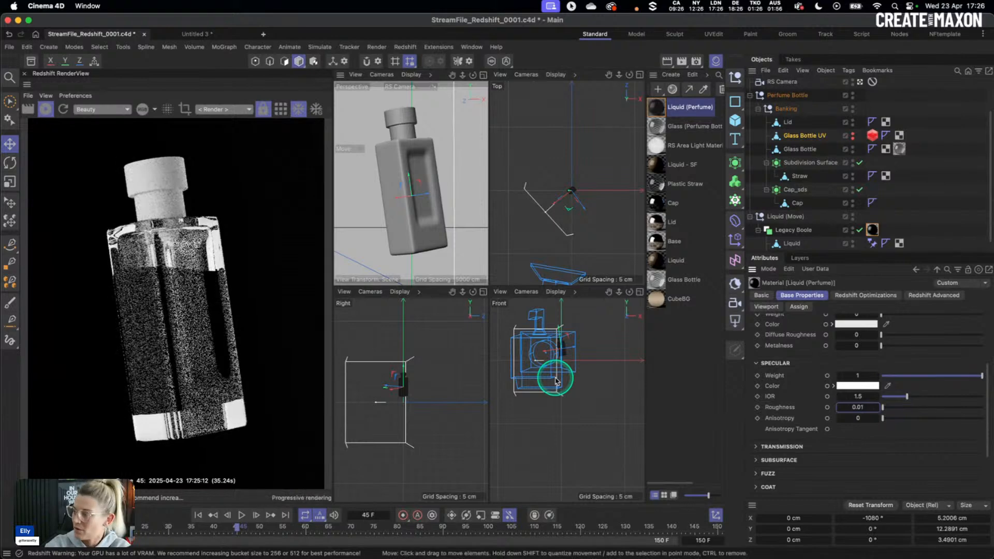
pyautogui.doubleClick(858, 408)
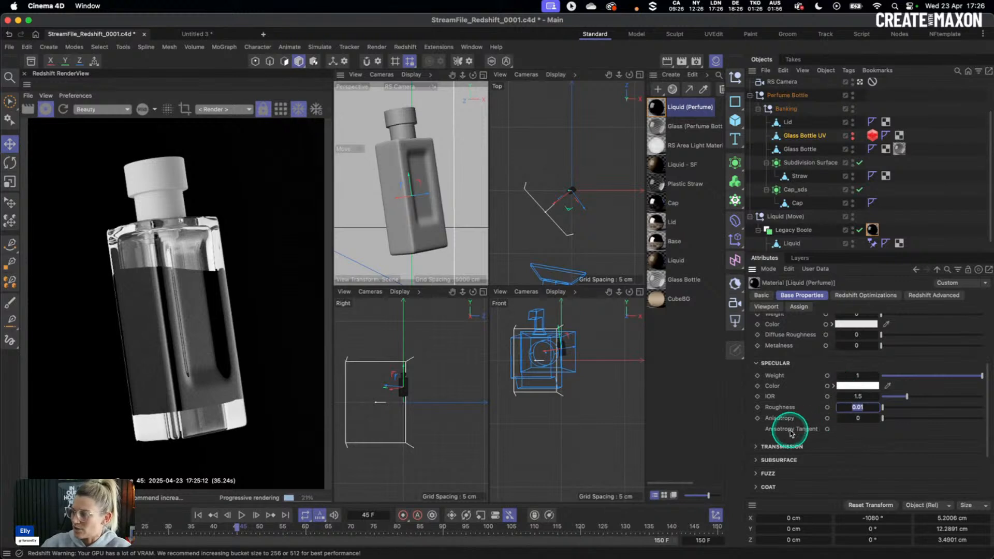
pyautogui.doubleClick(863, 397)
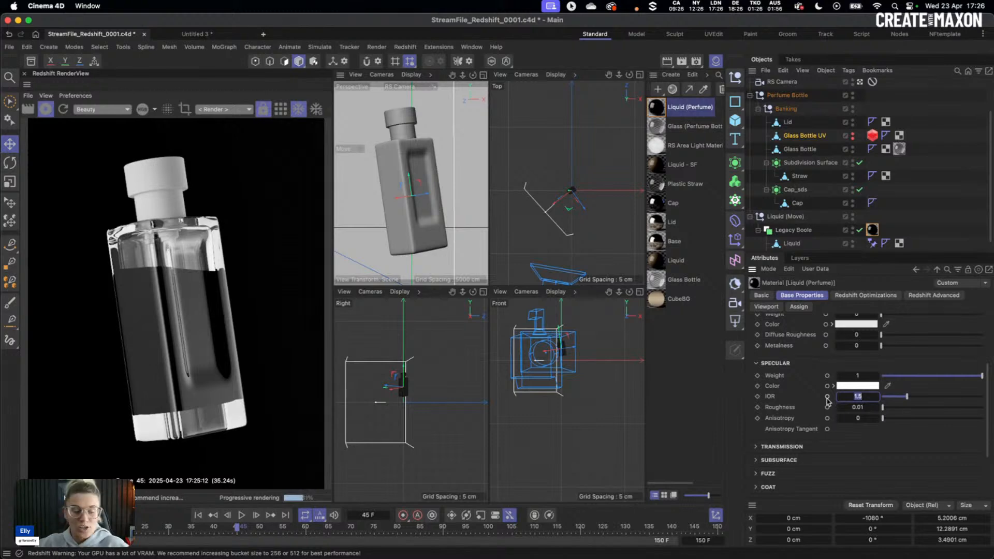
pyautogui.write('1.33')
pyautogui.press('Return')
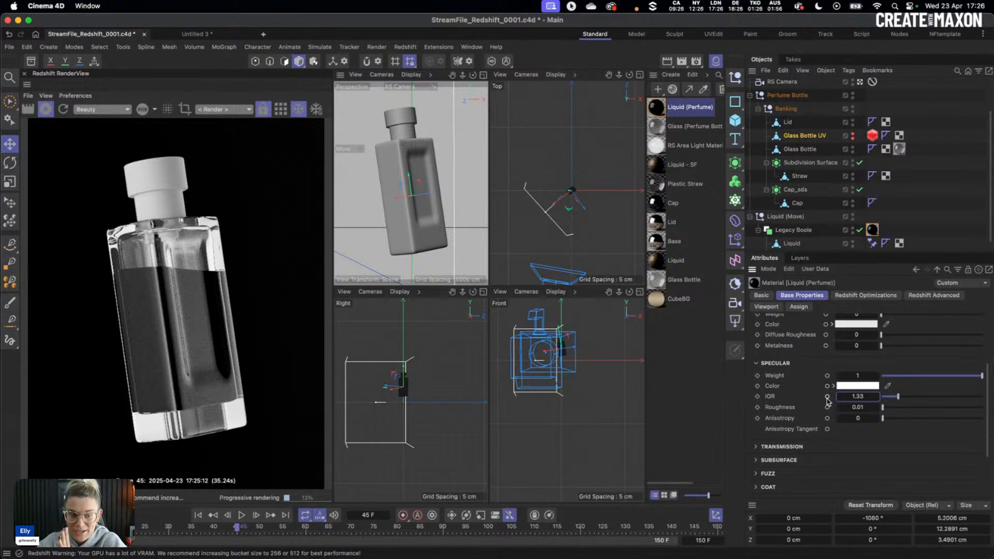
# Set the Transmission Weight of the Liquid (Perfume) material to 1.
pyautogui.click(768, 447)
pyautogui.scroll(-2, 795, 448)
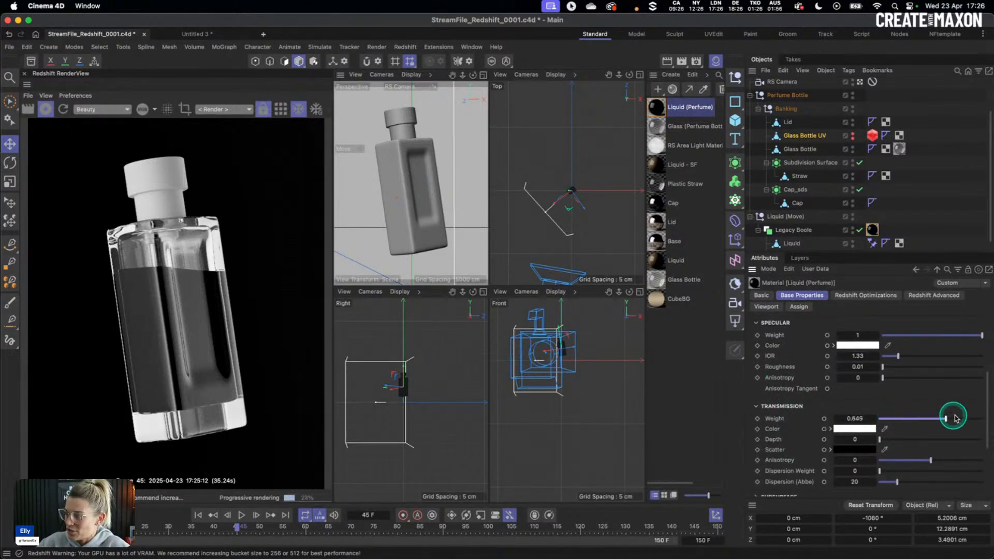
pyautogui.moveTo(932, 418); pyautogui.dragTo(984, 419)
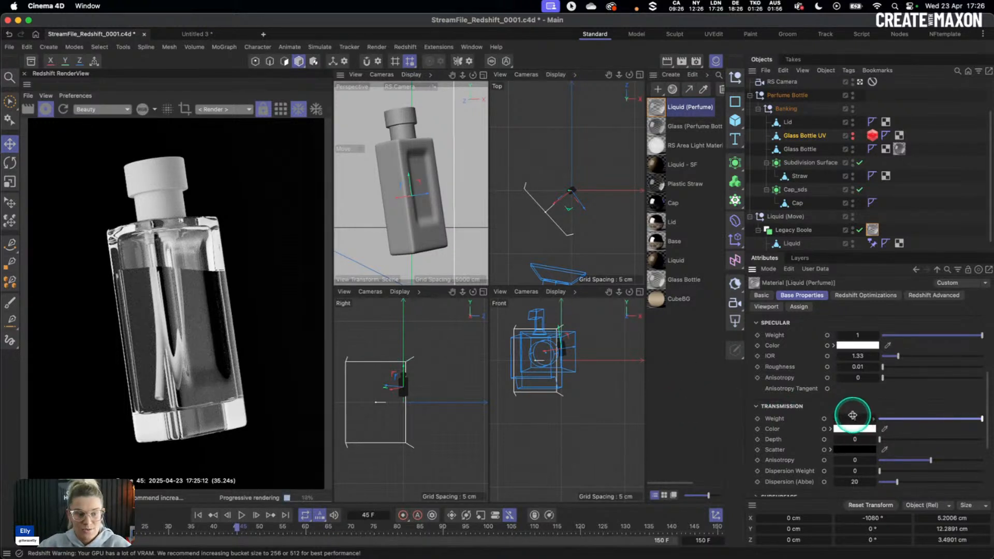
pyautogui.scroll(-1, 853, 415)
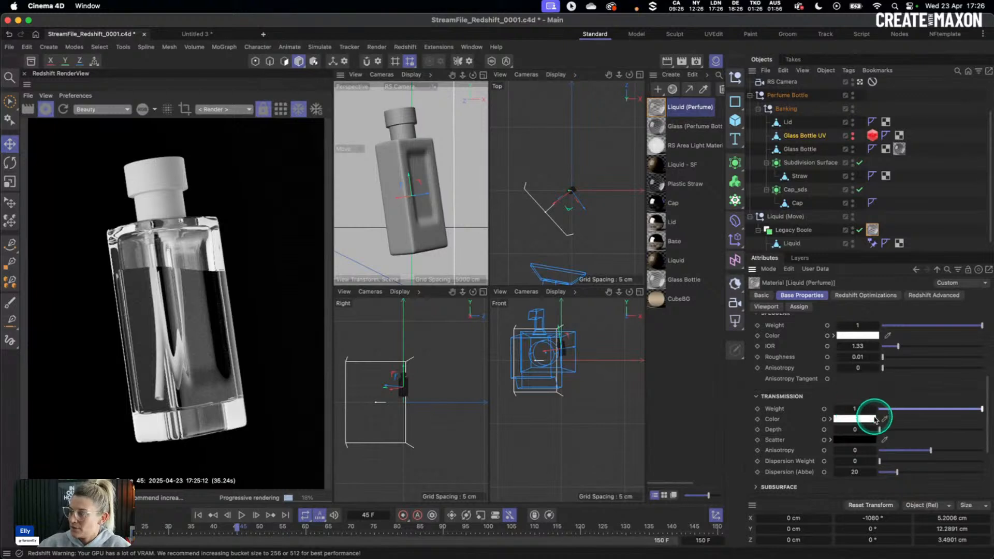
# Copy the Transmission Color of the Liquid - SF material to the Transmission Color of the Liquid (Perfume) material.
pyautogui.click(660, 170)
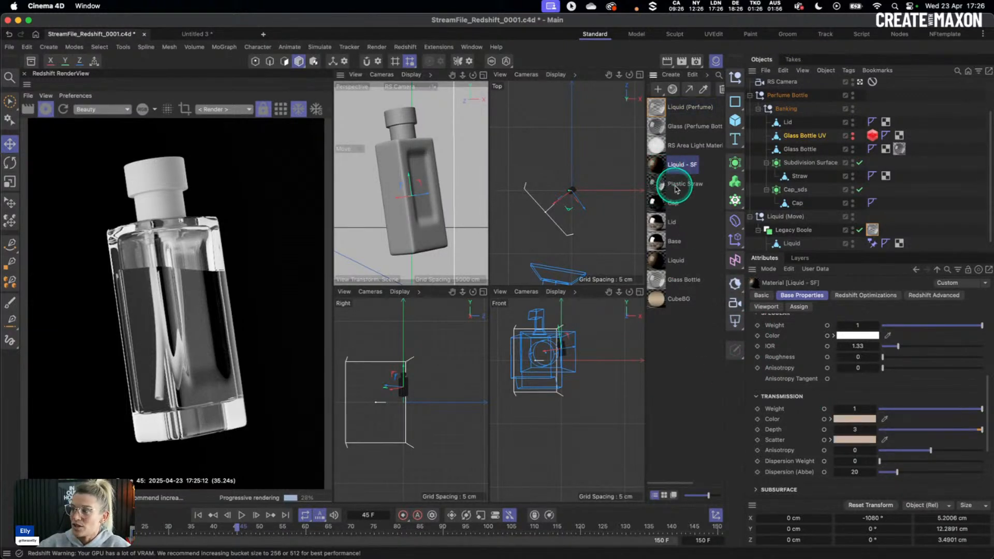
pyautogui.rightClick(848, 422)
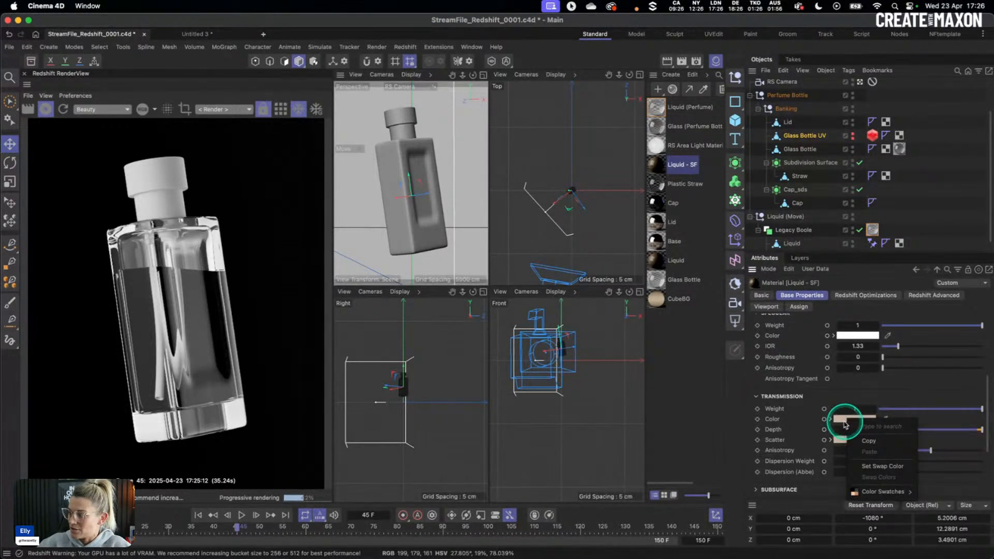
pyautogui.click(865, 442)
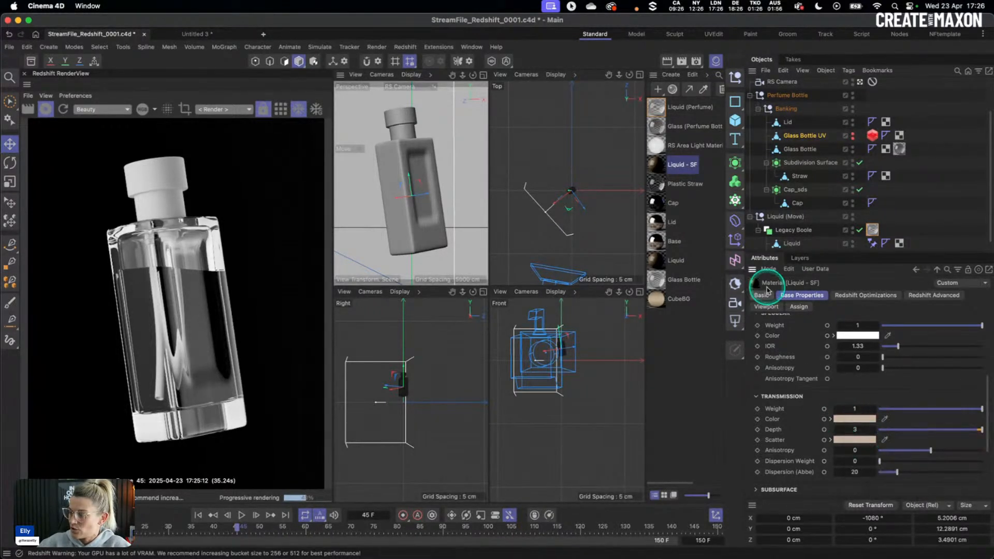
pyautogui.click(657, 106)
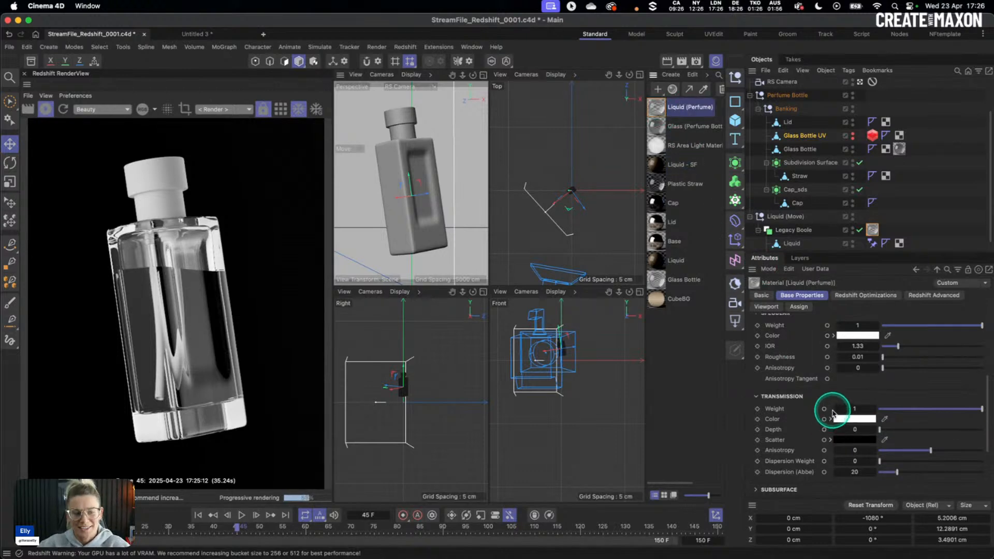
pyautogui.rightClick(854, 421)
pyautogui.click(874, 455)
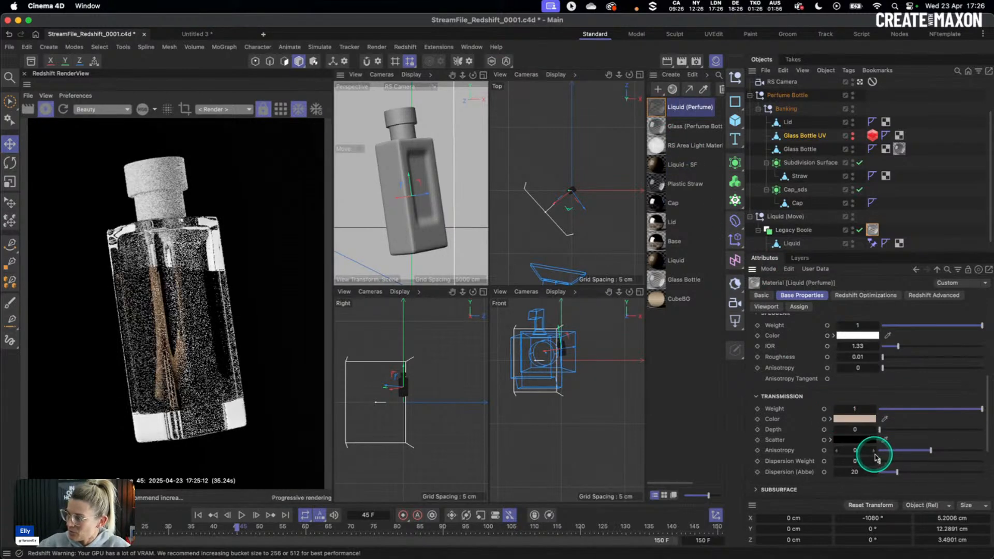
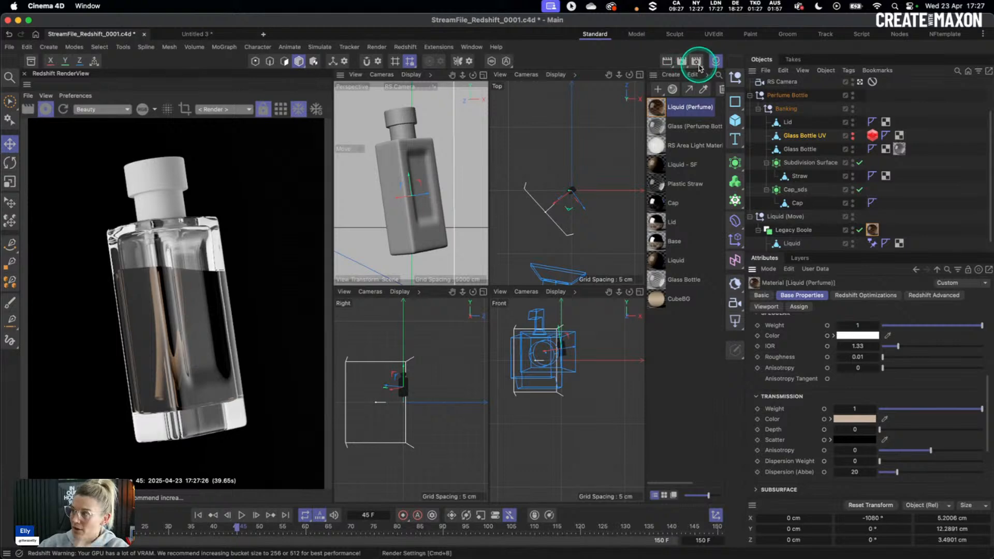
# Open the render settings and show the Redshift Globals options with the trace depths.
pyautogui.click(697, 62)
pyautogui.moveTo(733, 49); pyautogui.dragTo(515, 71)
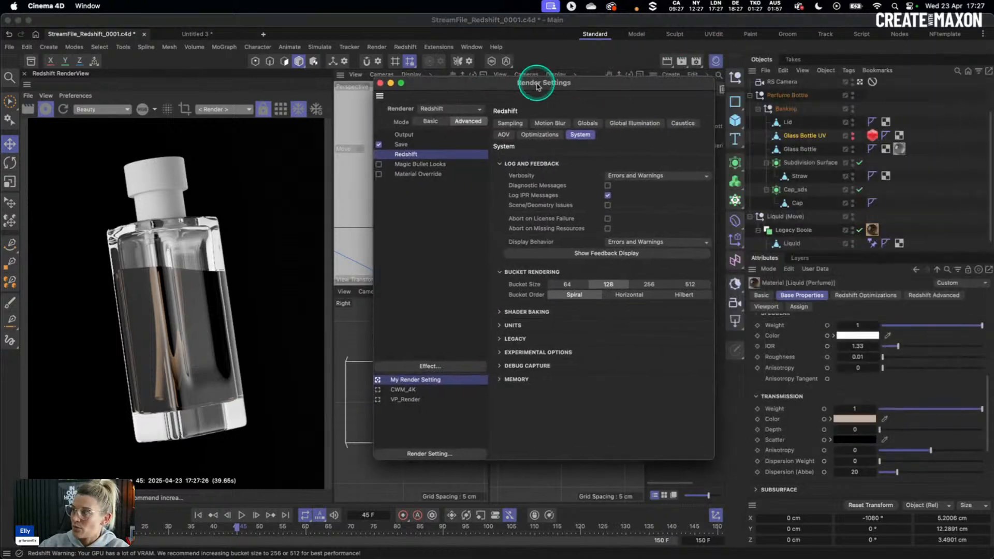
pyautogui.click(589, 123)
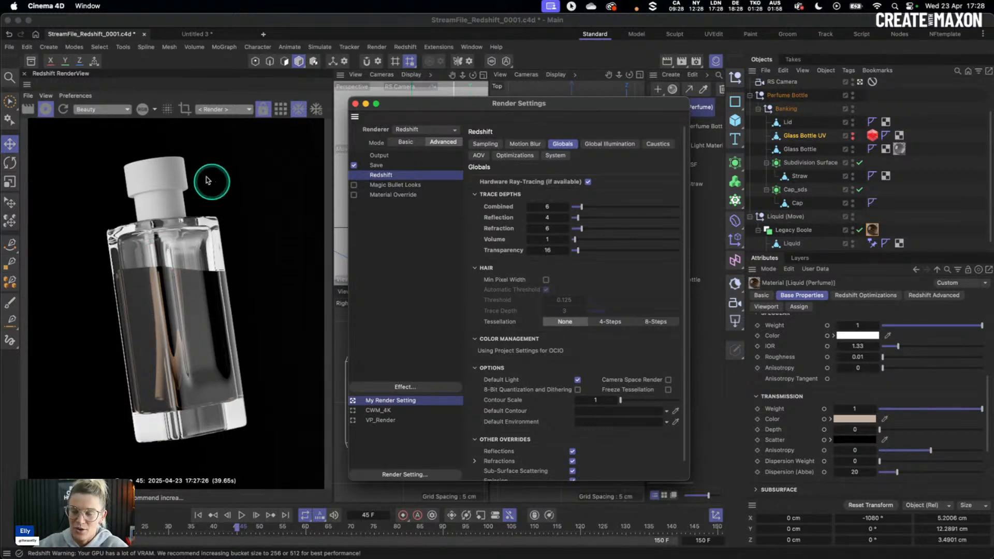
# Store a snapshot of the current render in the Redshift RenderView and save the project.
pyautogui.click(328, 110)
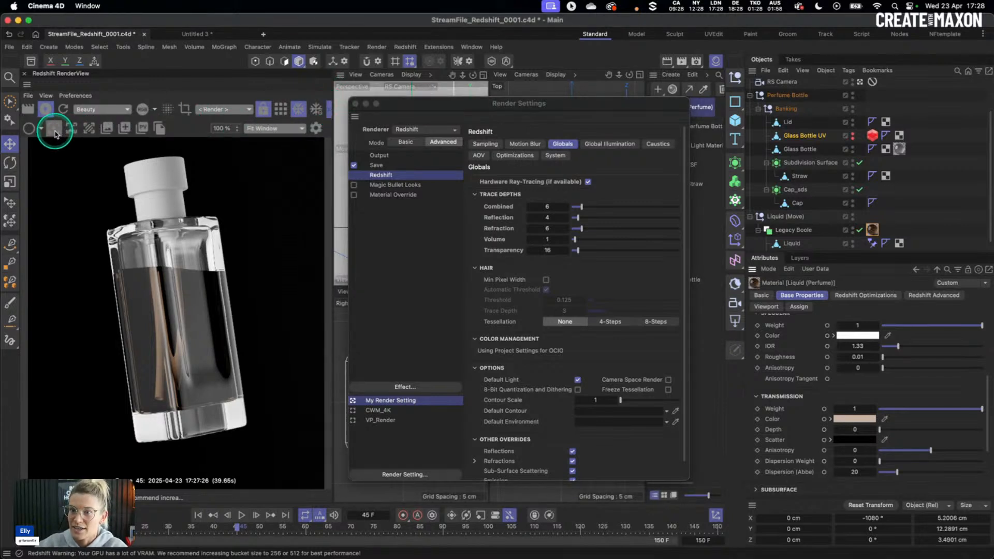
pyautogui.click(126, 130)
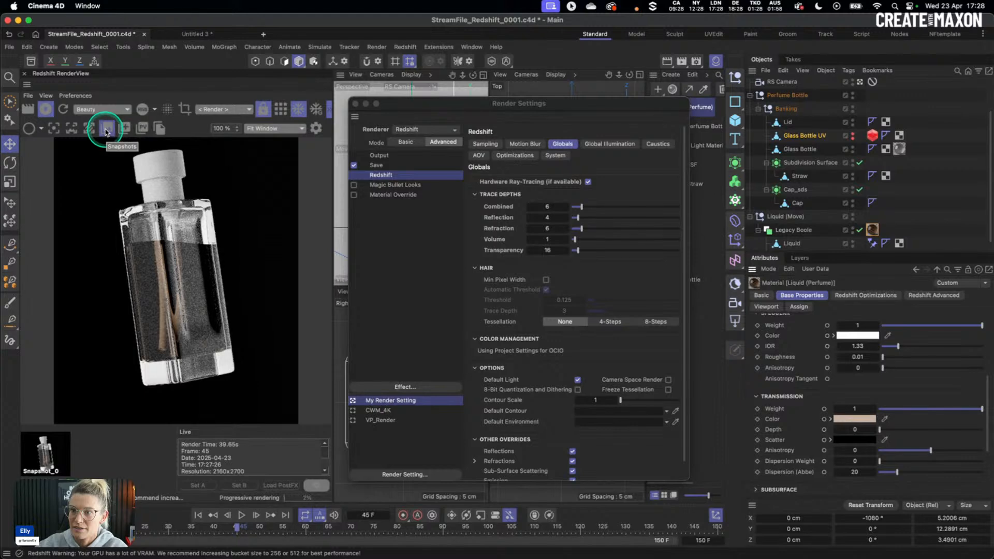
pyautogui.click(108, 129)
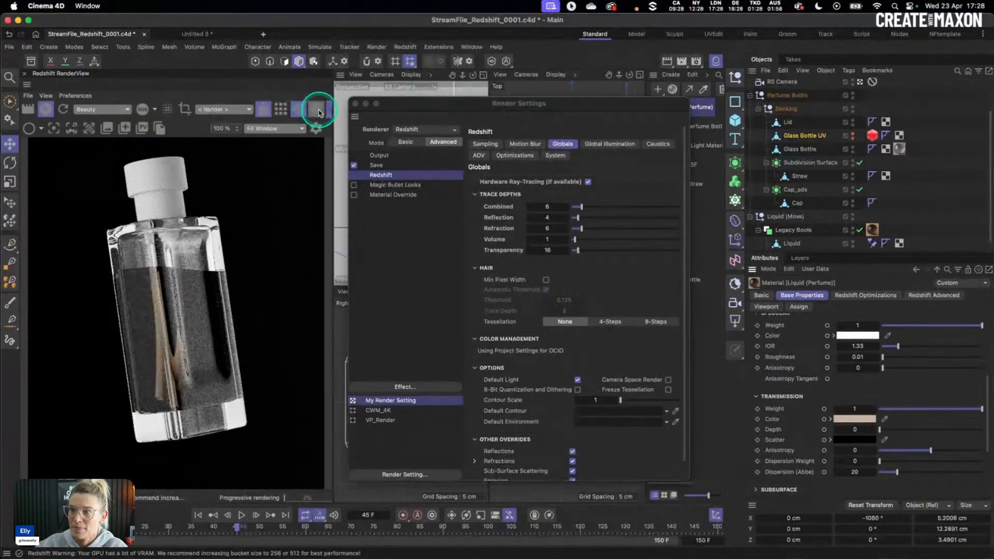
pyautogui.press('super+s')
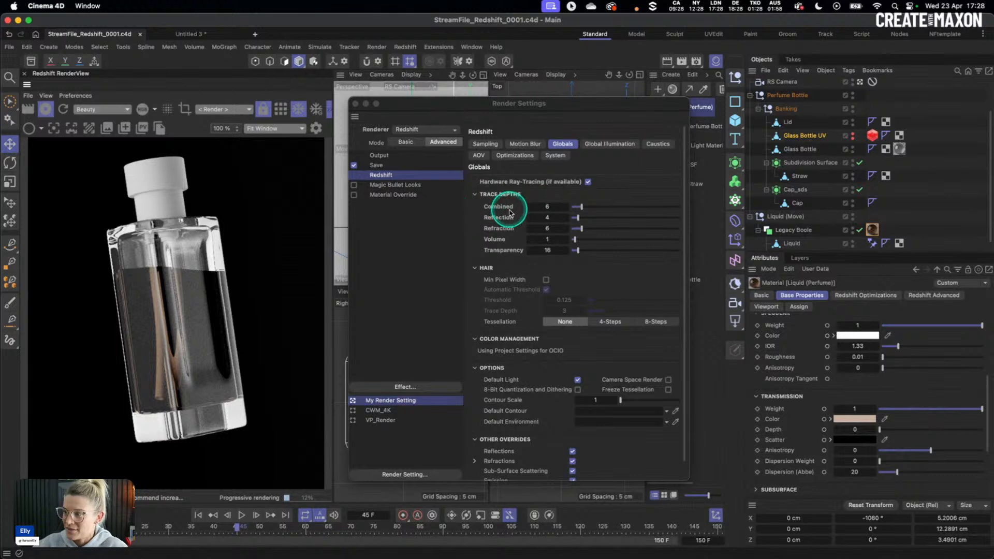
# Drop the Combined trace depth to 0 and raise it one level at a time up to 10.
pyautogui.moveTo(581, 206); pyautogui.dragTo(572, 206)
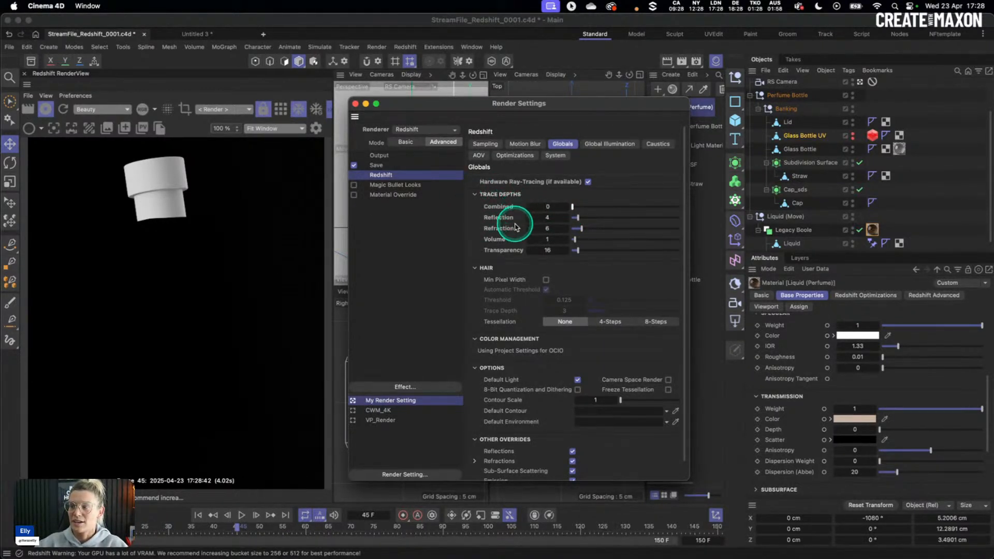
pyautogui.moveTo(580, 217)
pyautogui.mouseDown()
pyautogui.moveTo(588, 221)
pyautogui.moveTo(578, 223)
pyautogui.mouseUp()
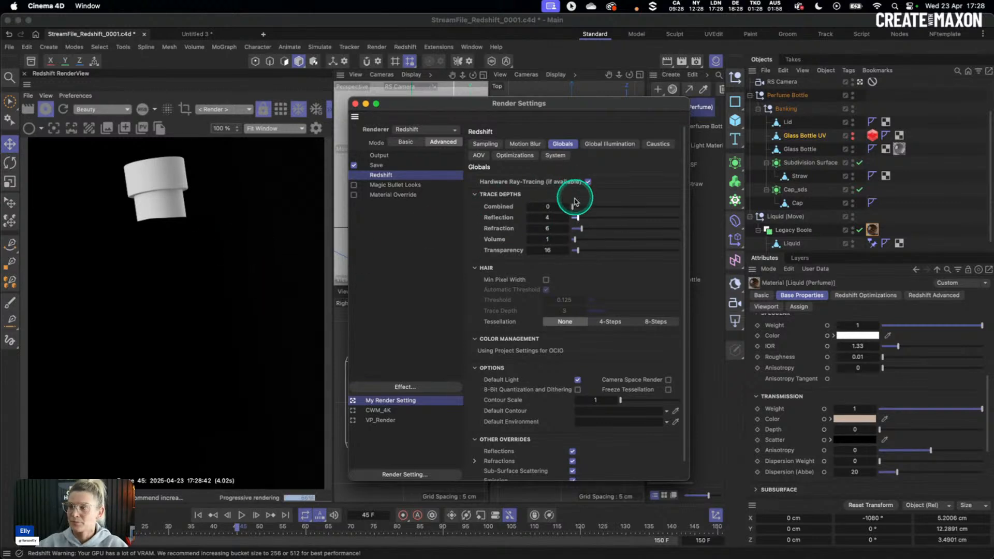
pyautogui.click(567, 205)
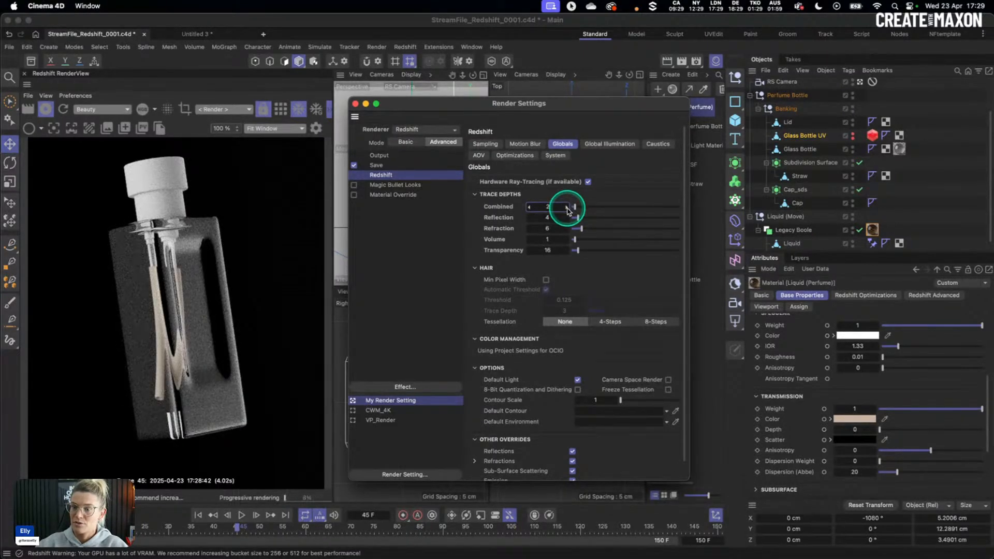
pyautogui.click(567, 207)
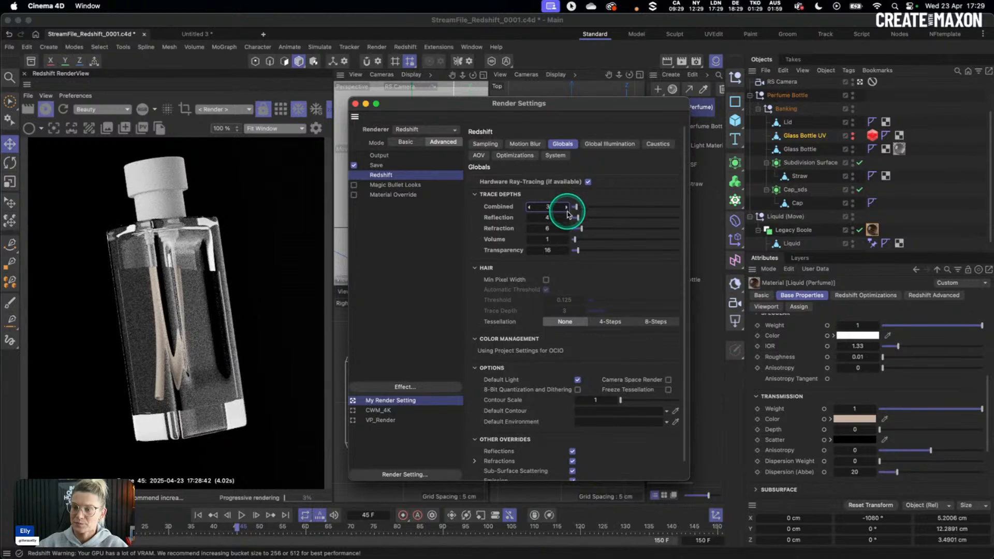
pyautogui.click(567, 208)
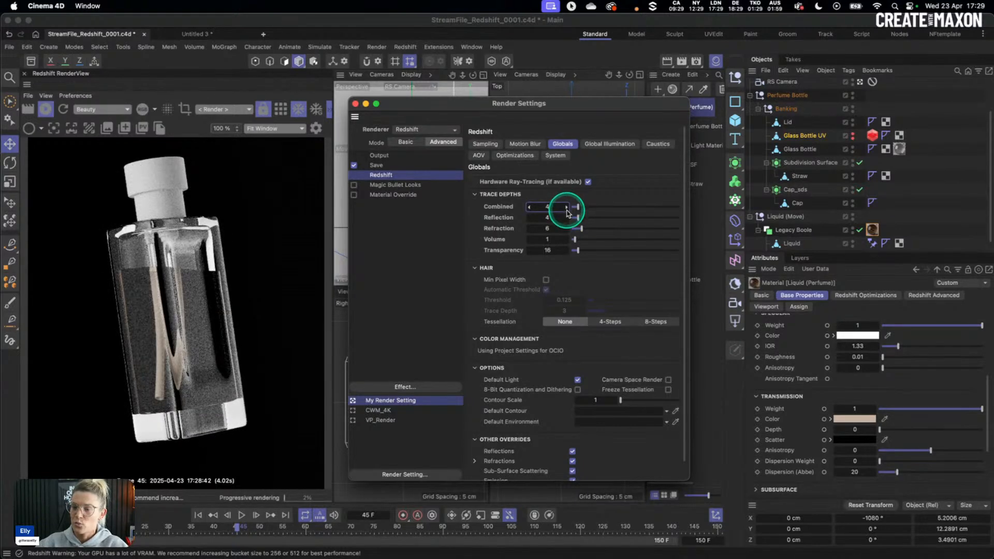
pyautogui.click(567, 207)
pyautogui.click(567, 208)
pyautogui.click(567, 207)
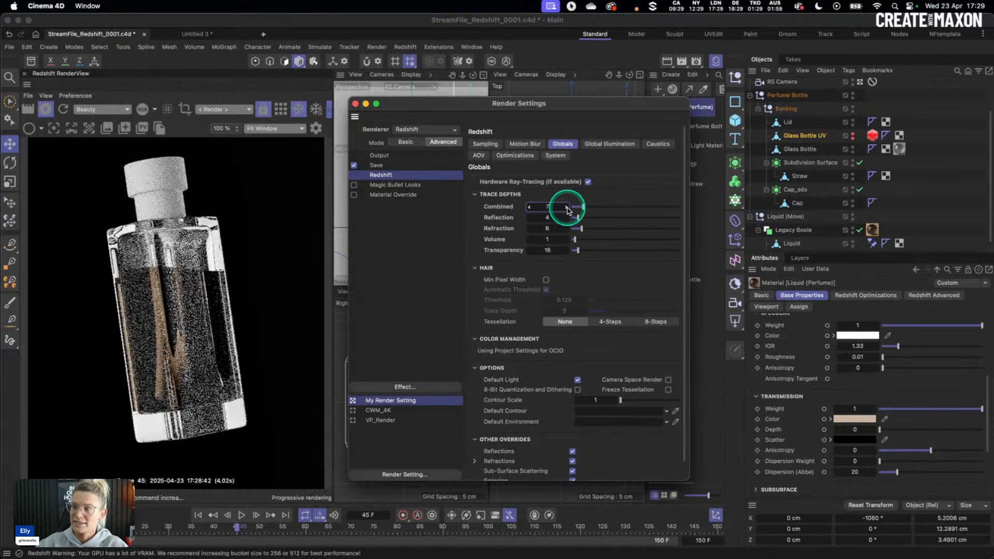
pyautogui.click(567, 208)
pyautogui.click(567, 207)
pyautogui.click(567, 207)
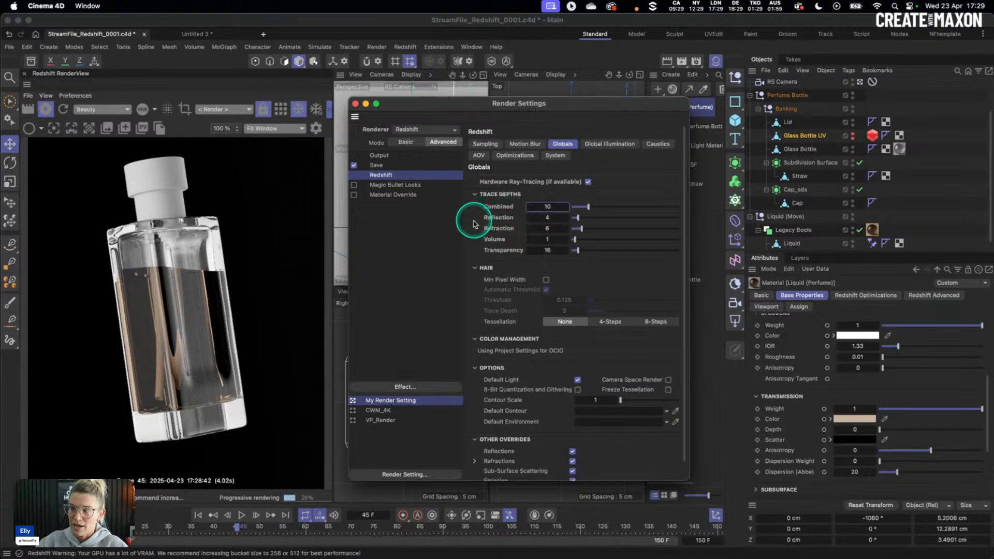
# Set the Combined trace depth to 56 and raise the Refraction trace depth to 16.
pyautogui.click(567, 229)
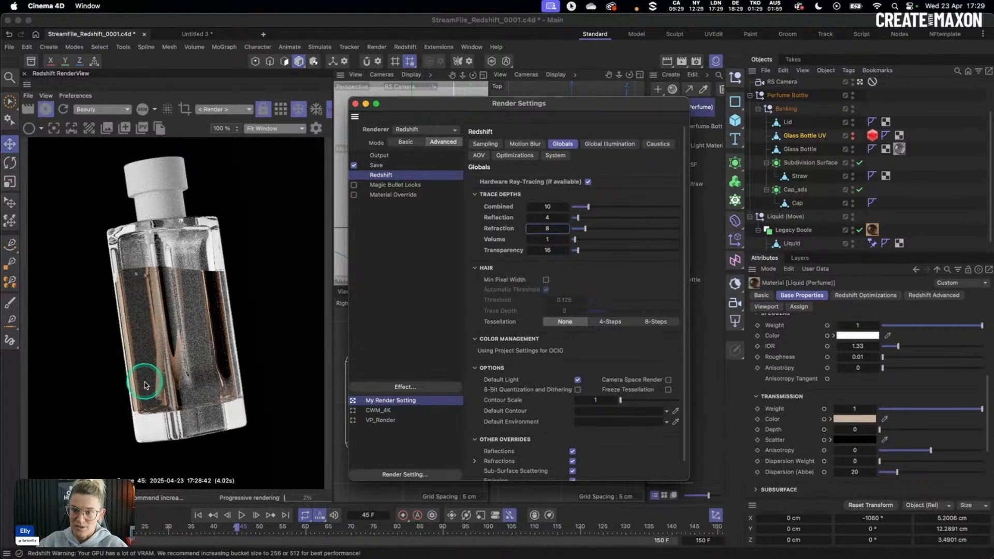
pyautogui.moveTo(561, 206)
pyautogui.mouseDown()
pyautogui.moveTo(594, 204)
pyautogui.moveTo(619, 220)
pyautogui.mouseUp()
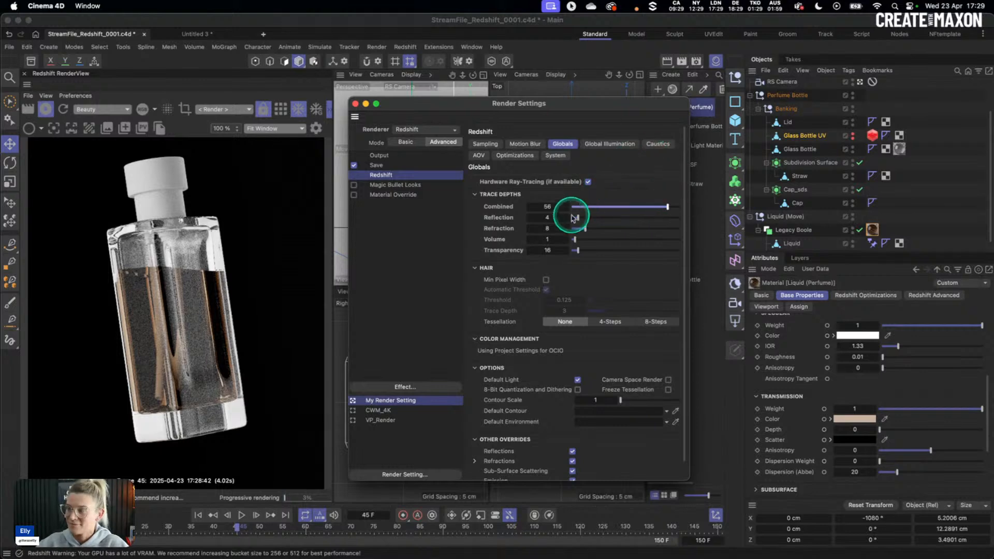
pyautogui.click(566, 229)
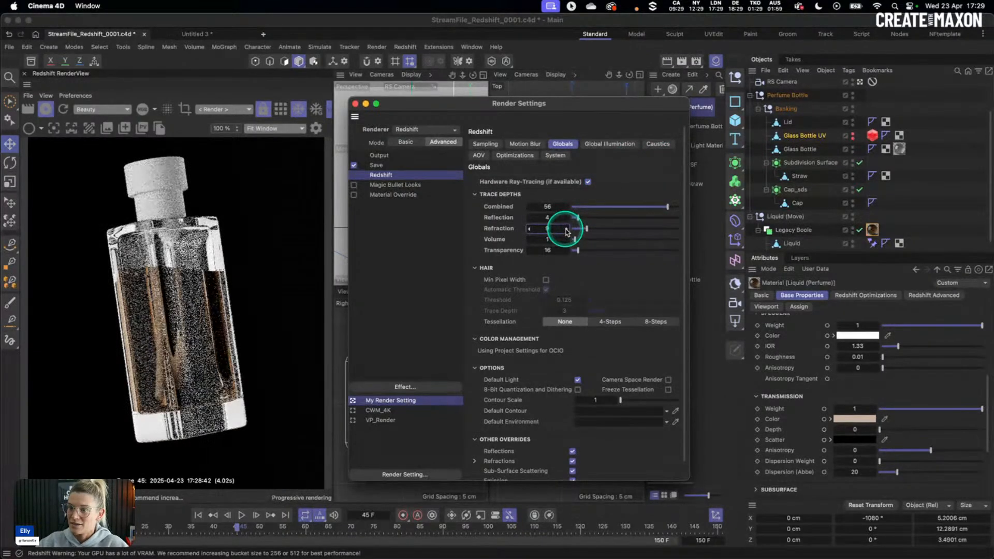
pyautogui.click(566, 229)
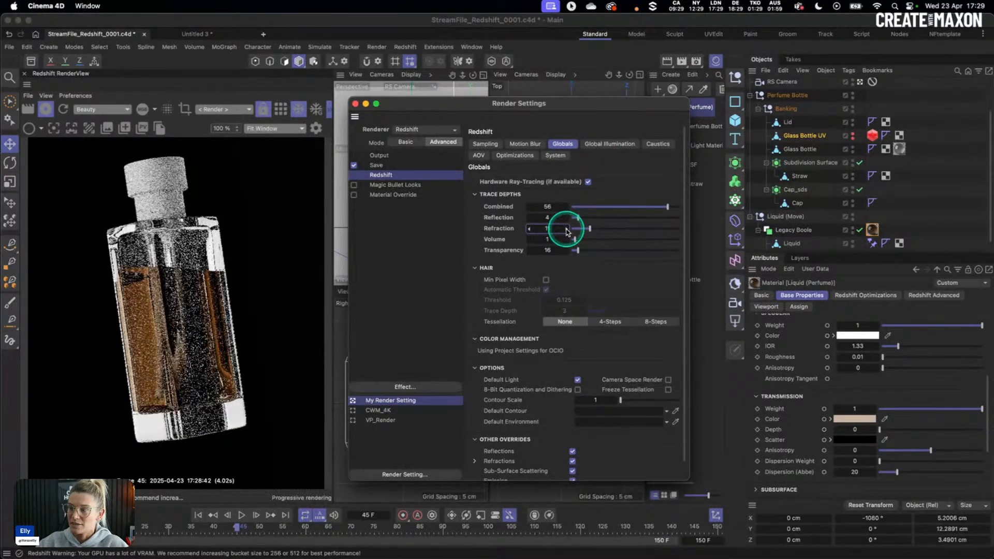
pyautogui.click(565, 228)
pyautogui.click(567, 228)
pyautogui.click(567, 229)
pyautogui.click(567, 229)
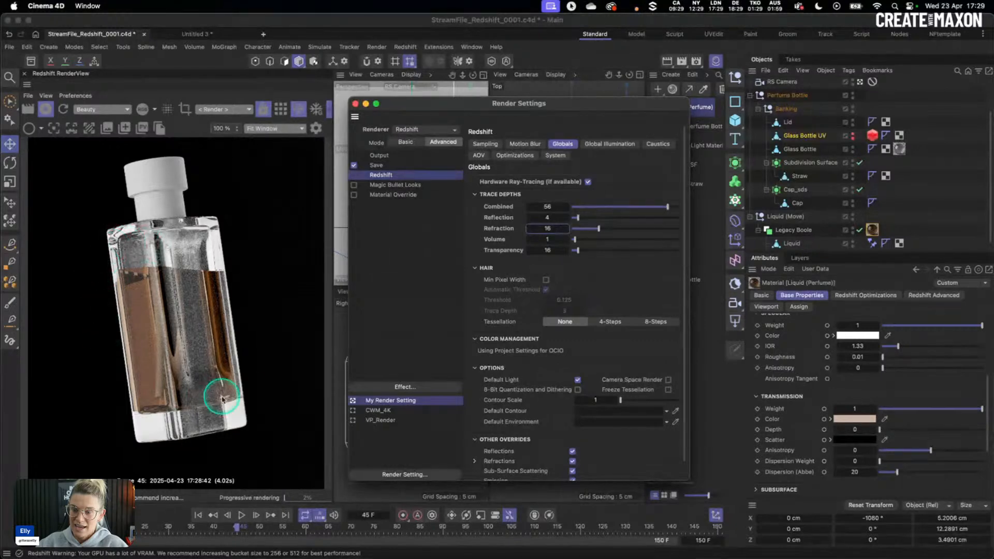
# Set the Reflection trace depth to 8.
pyautogui.click(568, 218)
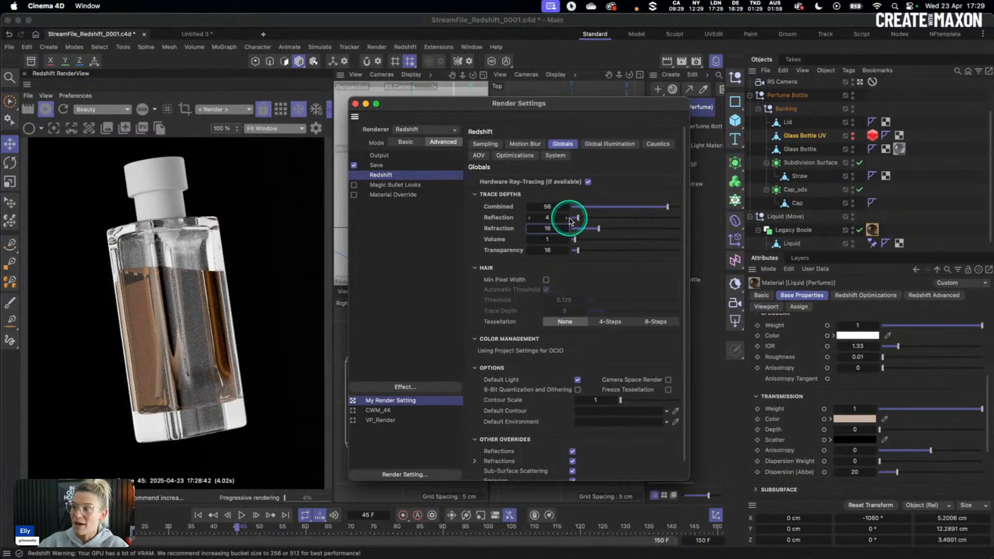
pyautogui.click(568, 218)
pyautogui.click(567, 218)
pyautogui.click(568, 218)
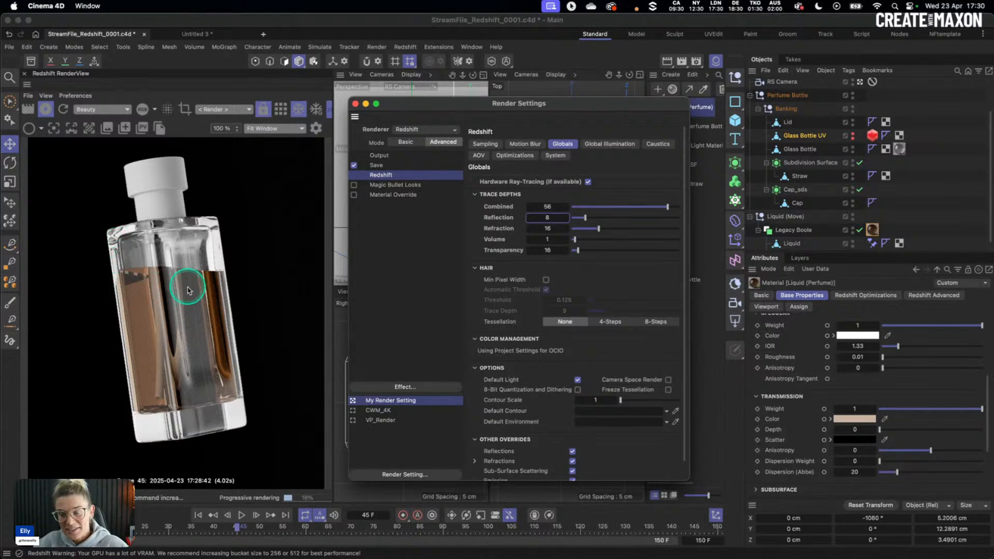
# Assign the Cap material to the Cap, the Plastic Straw material to the Straw and the Lid material to the Lid.
pyautogui.moveTo(615, 103); pyautogui.dragTo(531, 350)
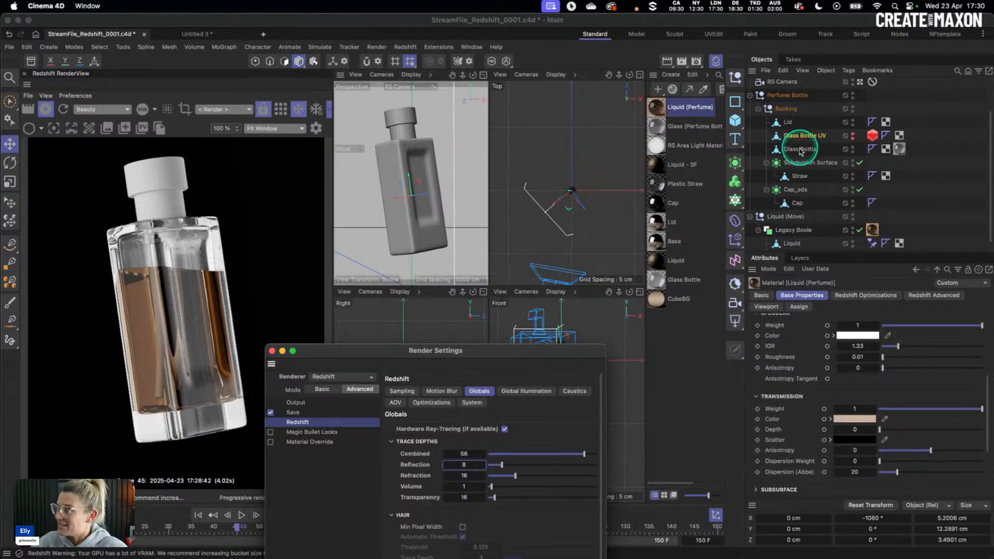
pyautogui.moveTo(656, 203); pyautogui.dragTo(798, 202)
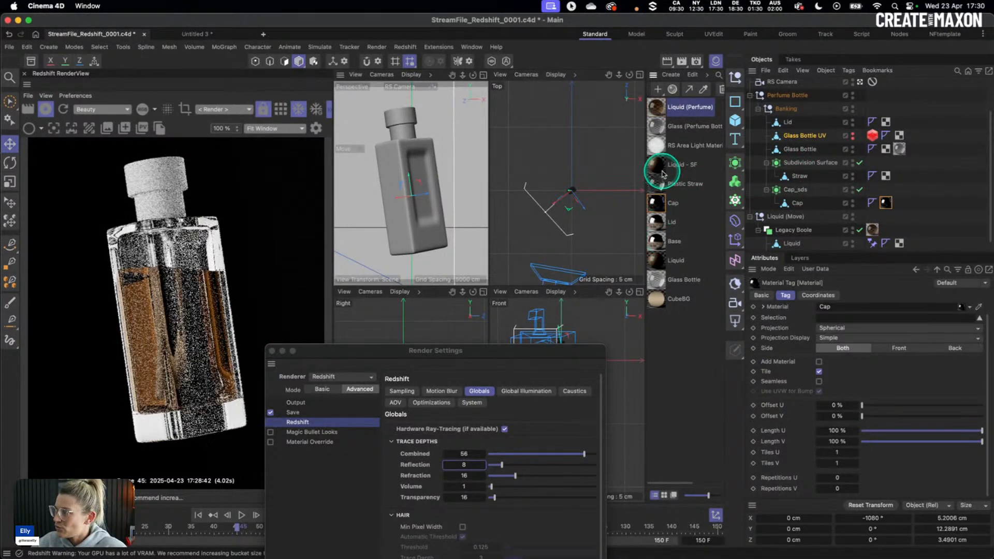
pyautogui.moveTo(657, 186); pyautogui.dragTo(800, 177)
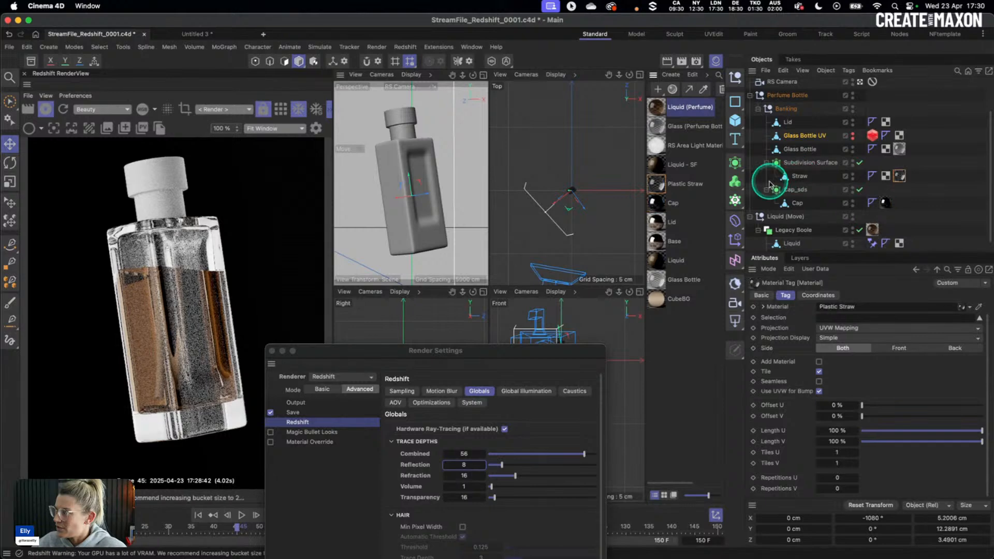
pyautogui.moveTo(656, 222); pyautogui.dragTo(790, 131)
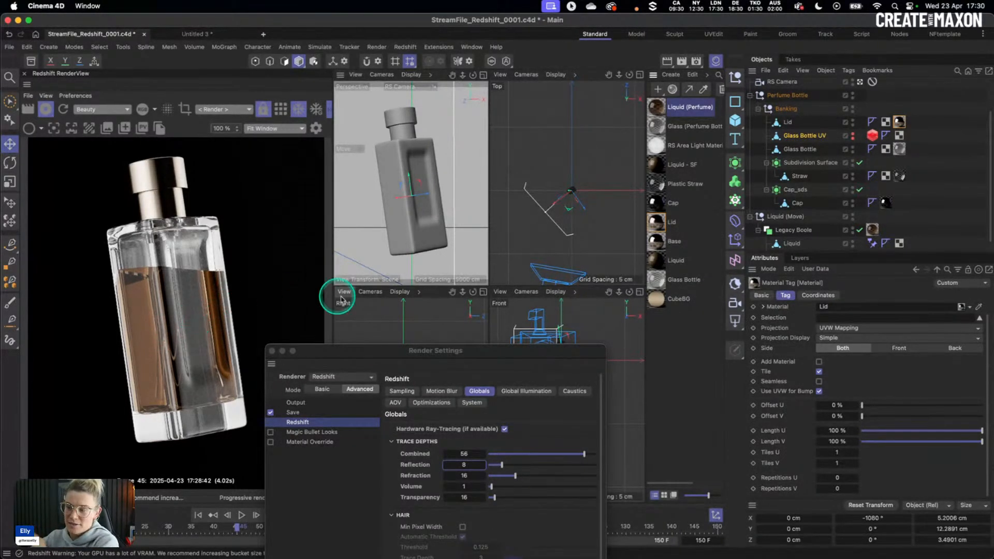
# Set the Combined trace depth to 3 and the Refraction trace depth to 18.
pyautogui.moveTo(452, 350); pyautogui.dragTo(543, 119)
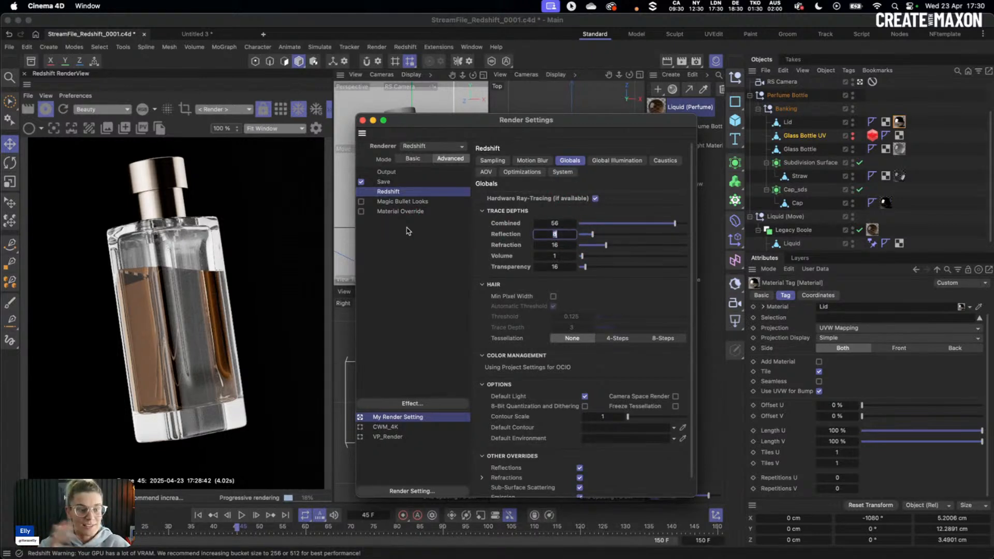
pyautogui.click(583, 223)
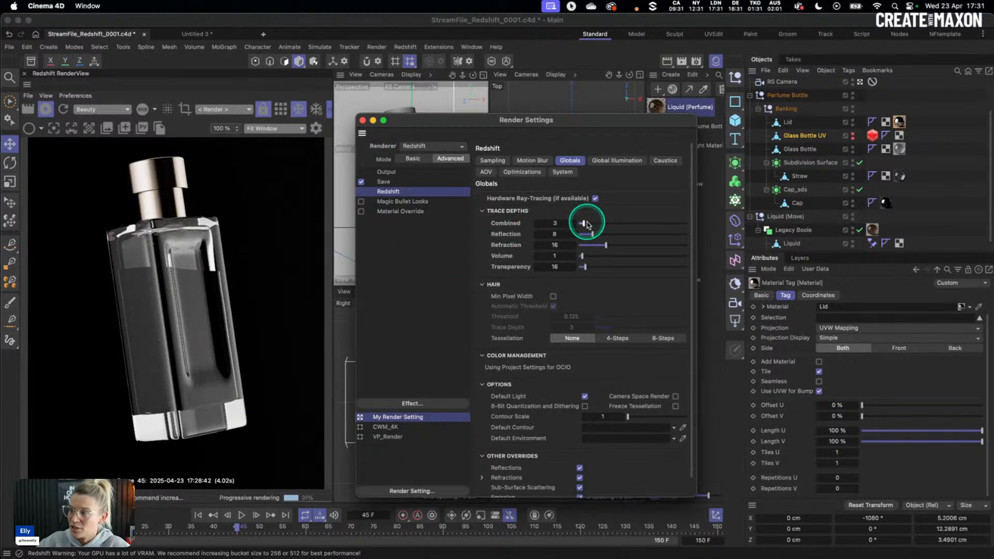
pyautogui.click(574, 246)
pyautogui.click(574, 246)
# Raise the Combined trace depth to 20.
pyautogui.moveTo(584, 224); pyautogui.dragTo(598, 224)
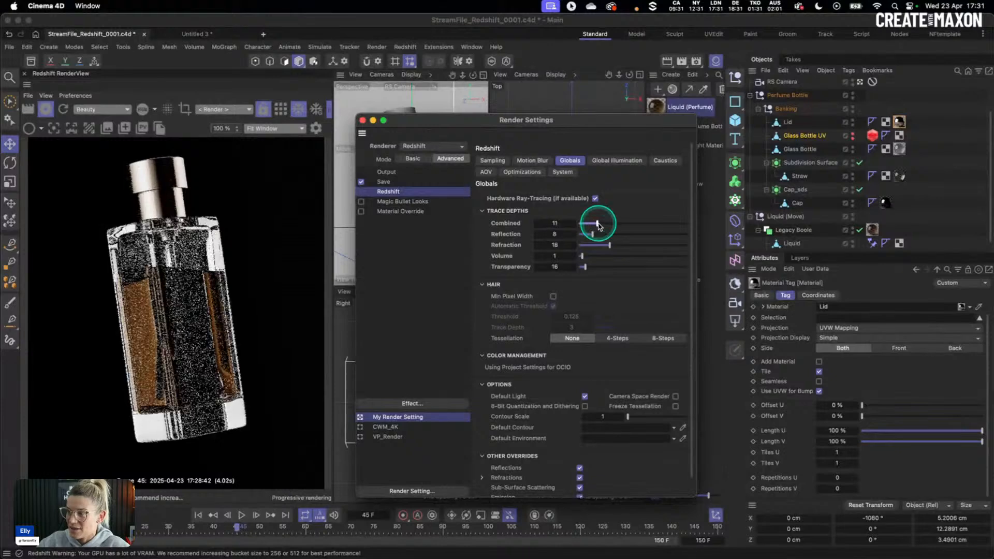
pyautogui.click(573, 225)
pyautogui.click(574, 224)
pyautogui.click(574, 225)
pyautogui.click(573, 225)
pyautogui.click(574, 225)
pyautogui.click(574, 225)
pyautogui.click(573, 224)
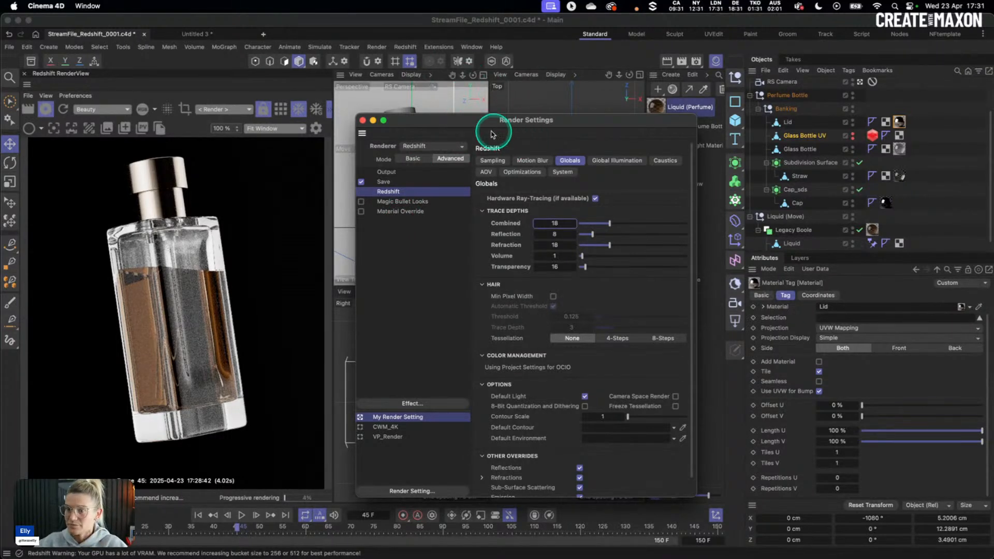
pyautogui.click(573, 225)
pyautogui.click(574, 225)
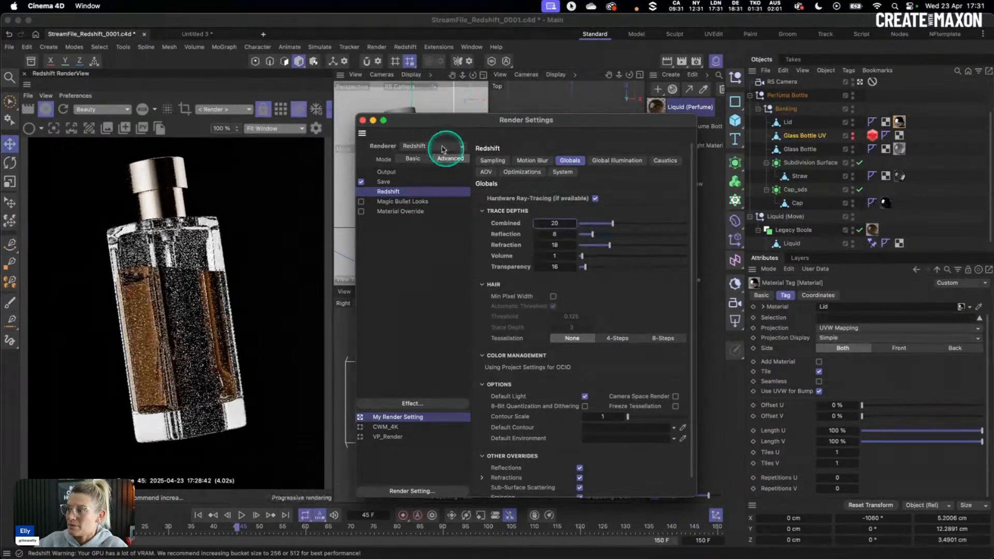
# Match the Liquid (Perfume) material's transmission scatter colour to its transmission colour and set the transmission depth to 2.
pyautogui.click(363, 120)
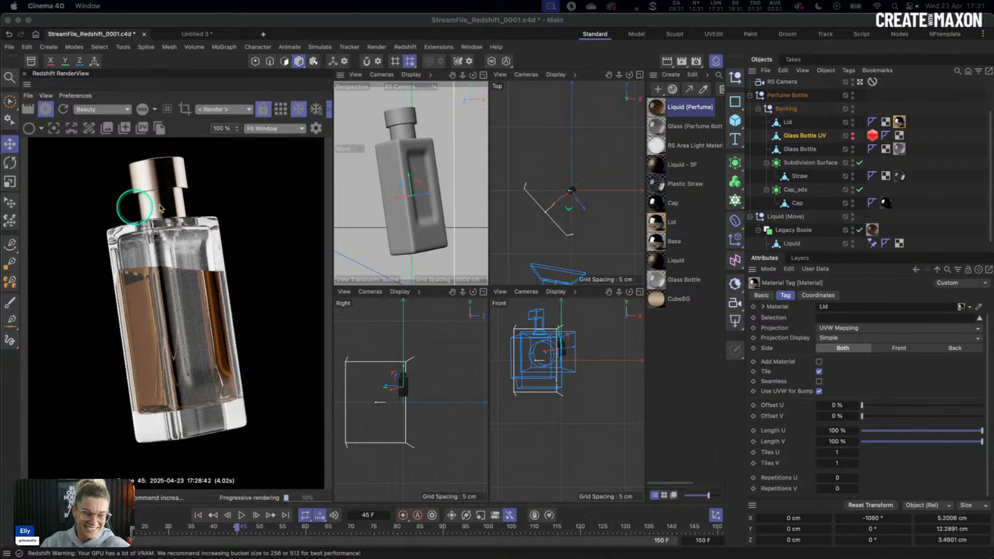
pyautogui.click(661, 106)
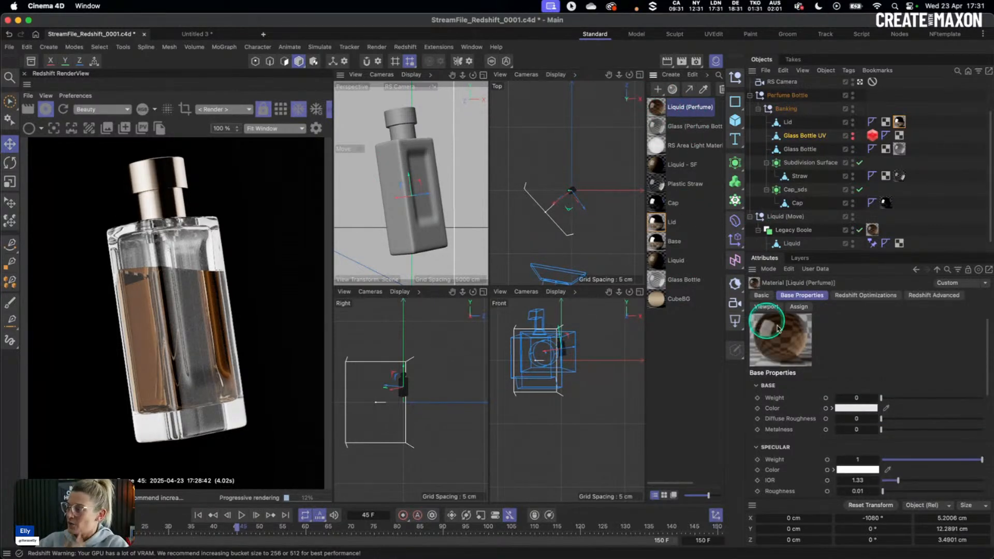
pyautogui.scroll(-6, 797, 358)
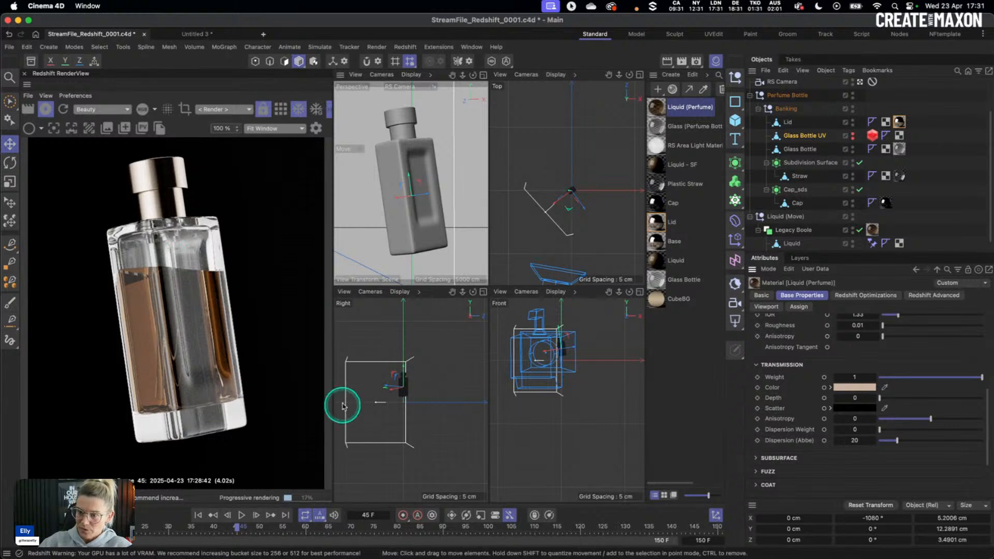
pyautogui.moveTo(857, 405); pyautogui.dragTo(858, 408)
pyautogui.doubleClick(857, 398)
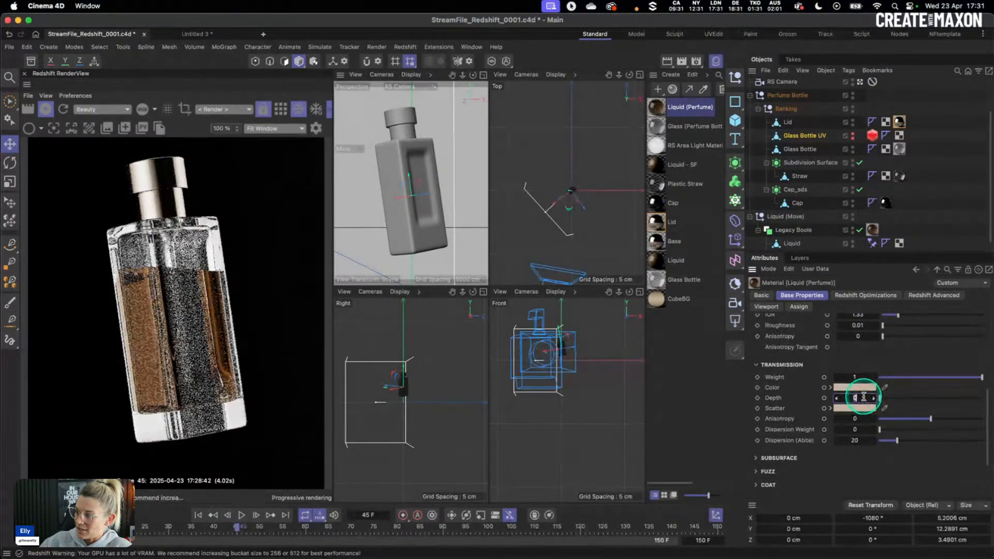
pyautogui.write('3')
pyautogui.press('Return')
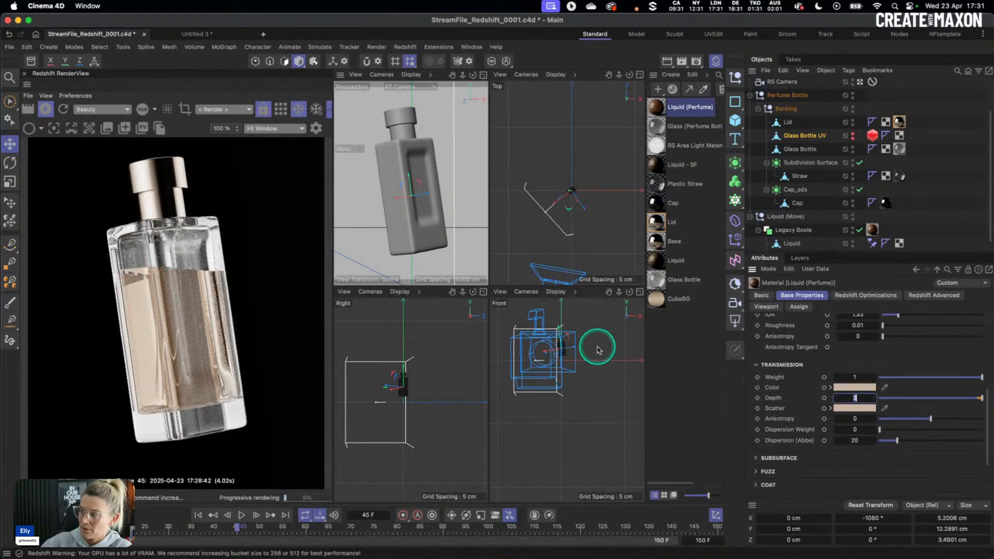
pyautogui.click(857, 398)
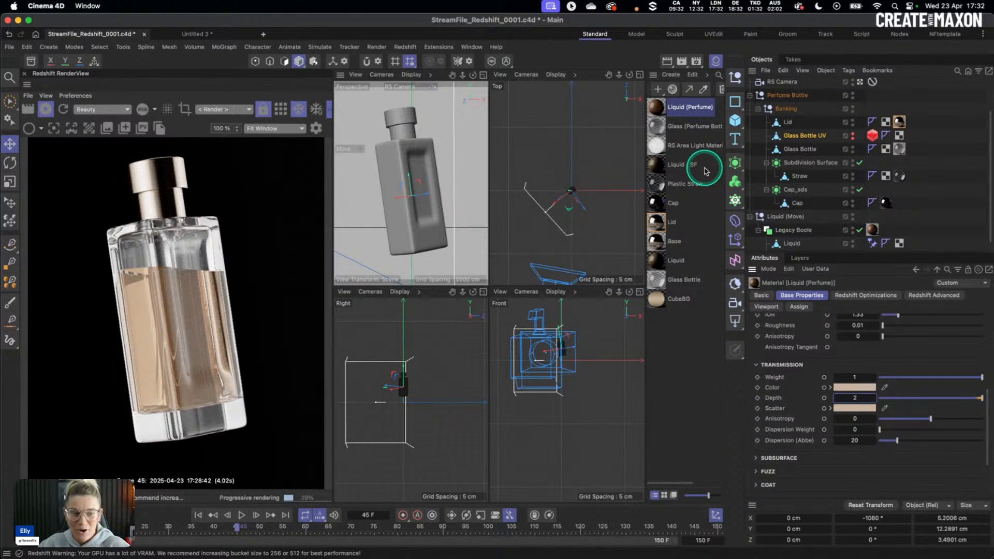
# Rotate the RS Dome Light to about -56.2°, -17.4° and -7.0°.
pyautogui.scroll(3, 800, 109)
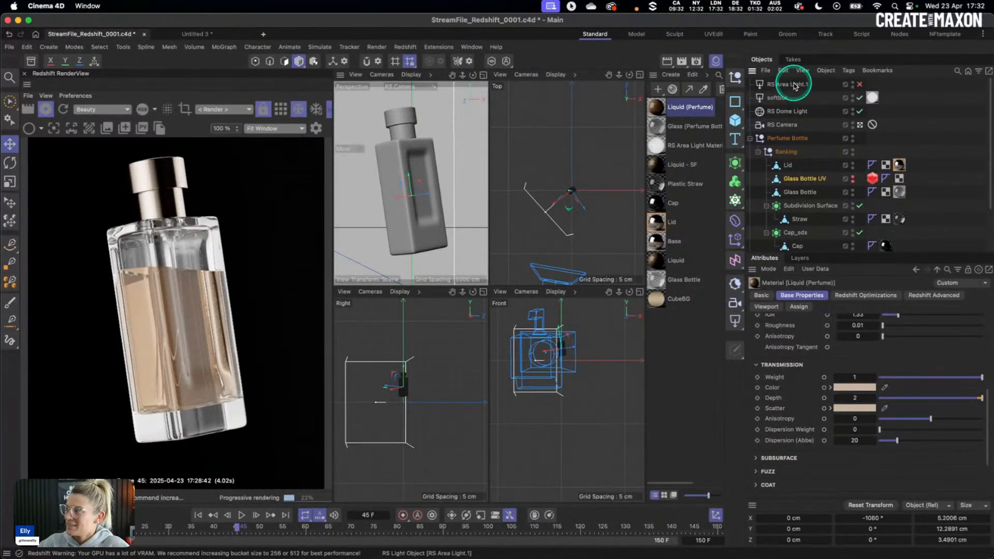
pyautogui.click(788, 111)
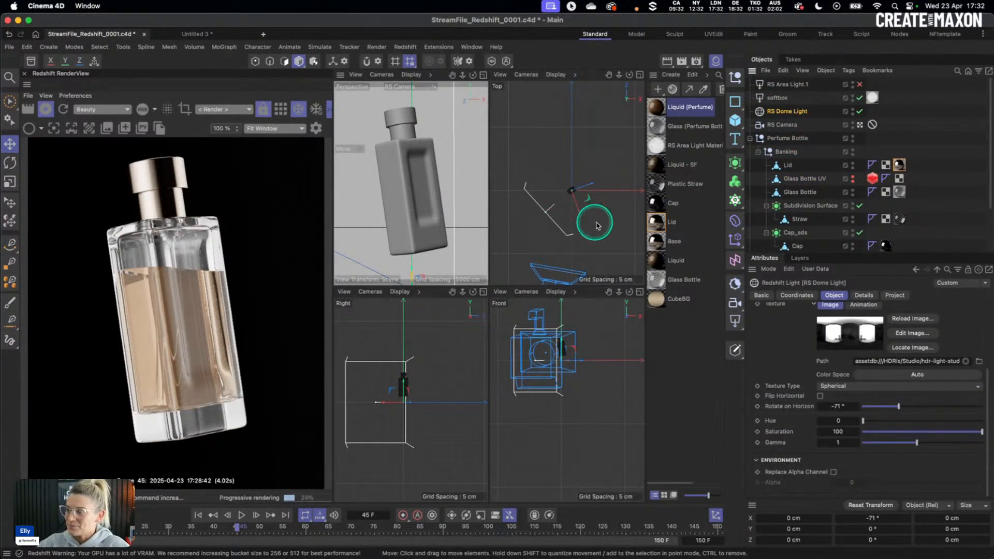
pyautogui.press('r')
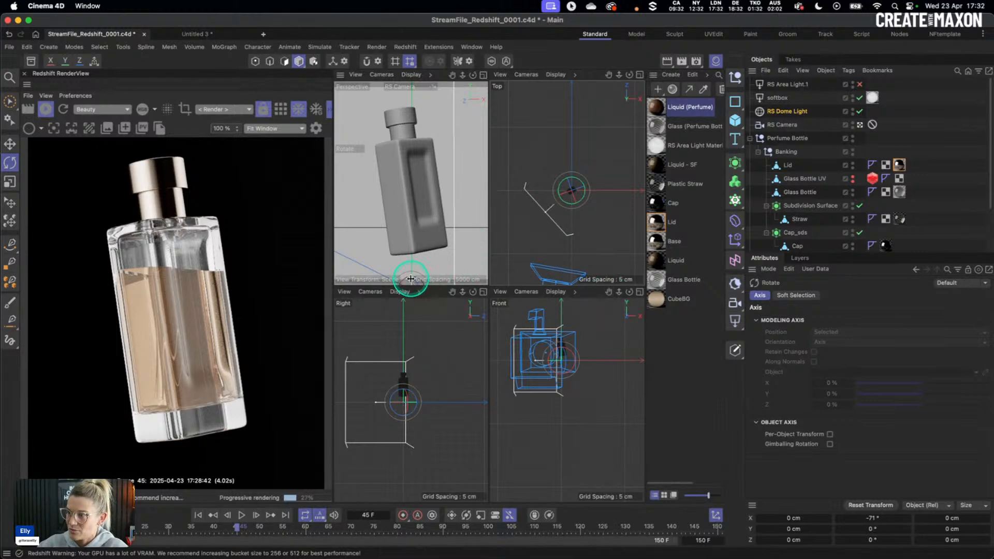
pyautogui.moveTo(407, 284); pyautogui.dragTo(412, 282)
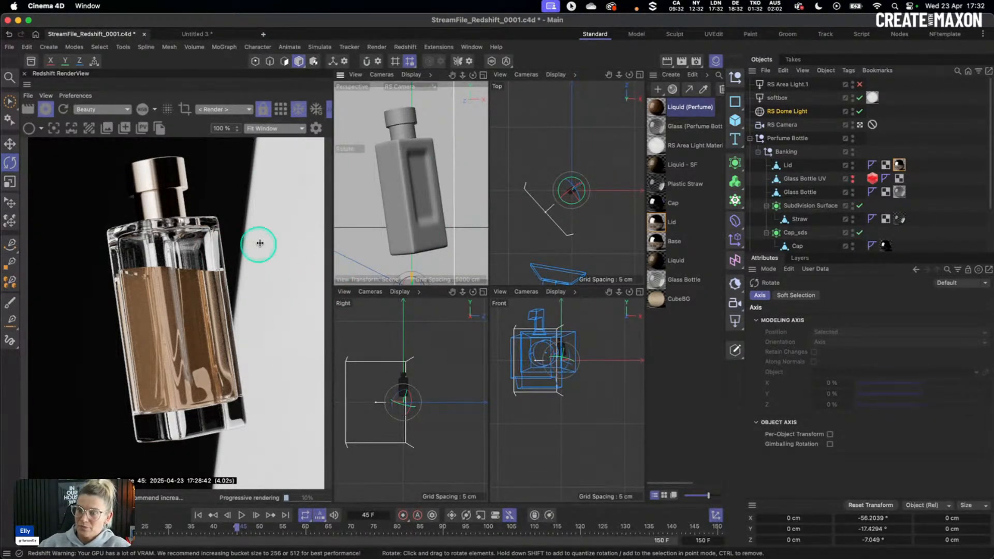
# Compare the specular and transmission properties of the Glass (Perfume Bottle) and Liquid (Perfume) materials.
pyautogui.click(673, 126)
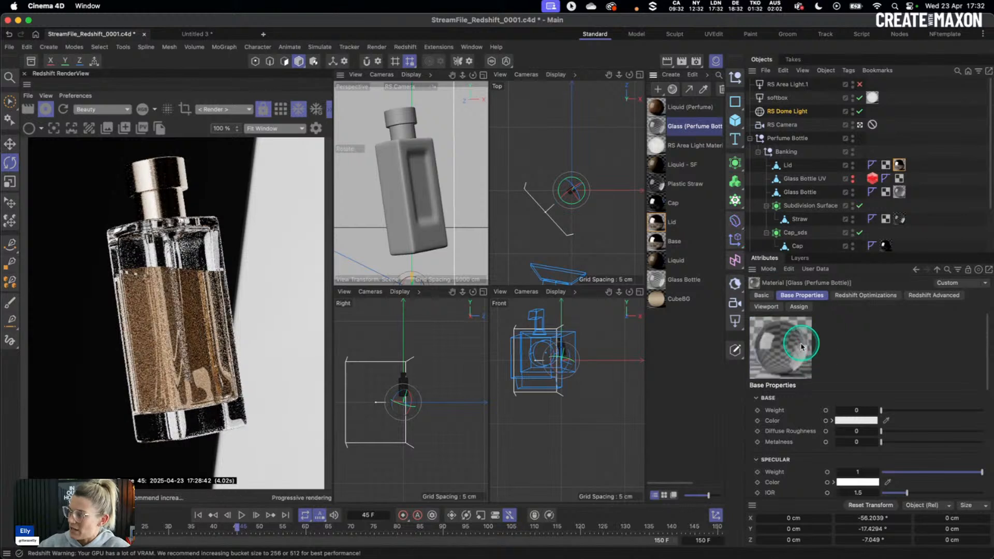
pyautogui.scroll(-5, 812, 355)
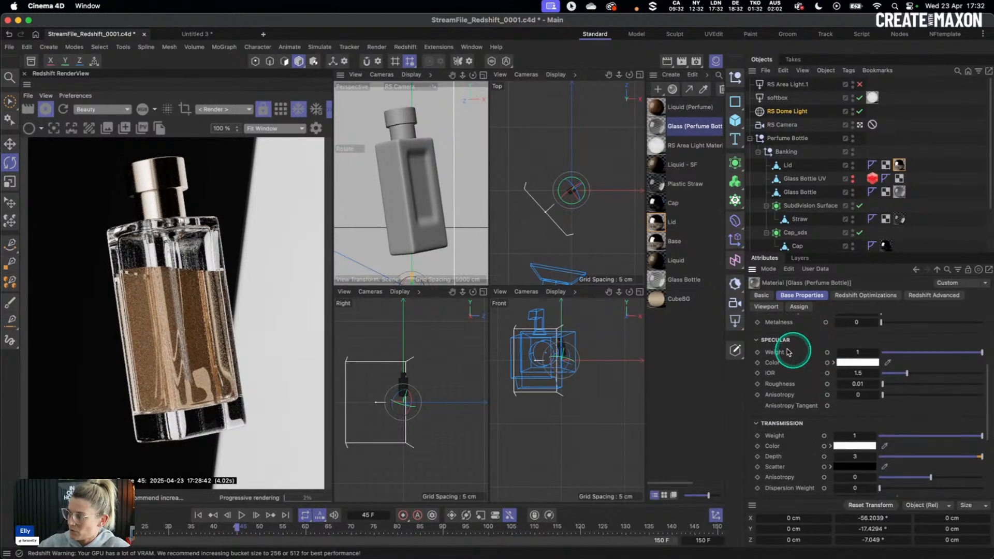
pyautogui.scroll(-1, 805, 398)
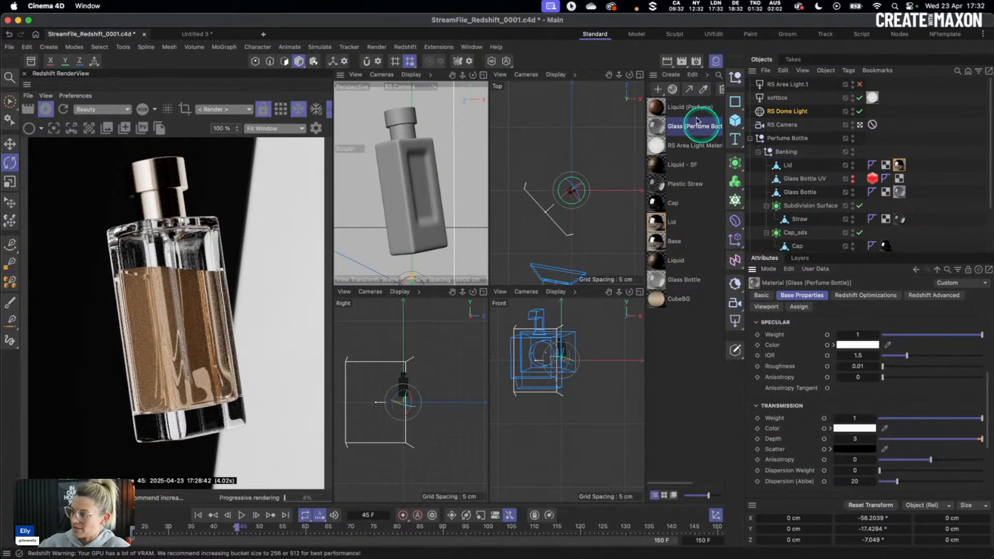
pyautogui.click(657, 107)
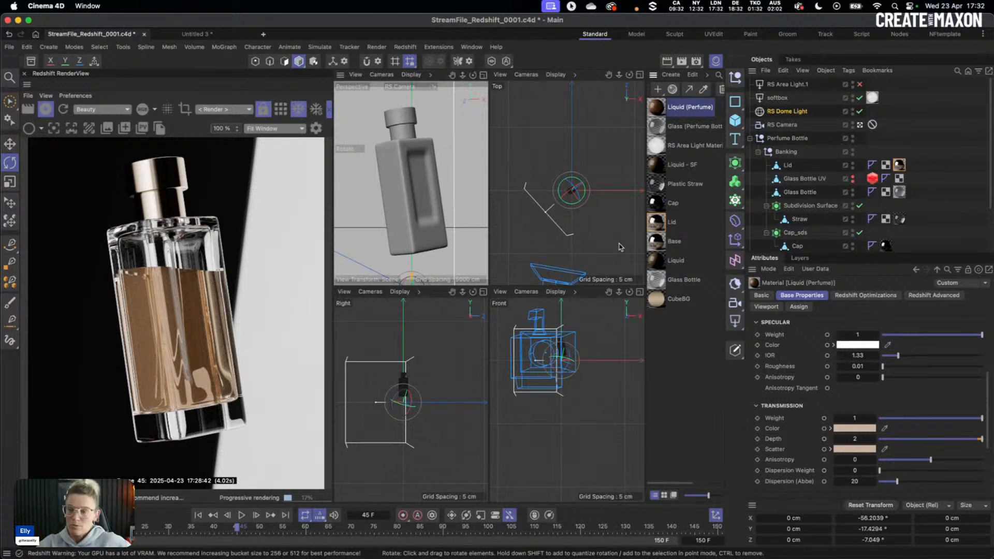
# Compare the Glass (Perfume Bottle) material's own trace depth overrides with the global Redshift trace depths.
pyautogui.click(661, 130)
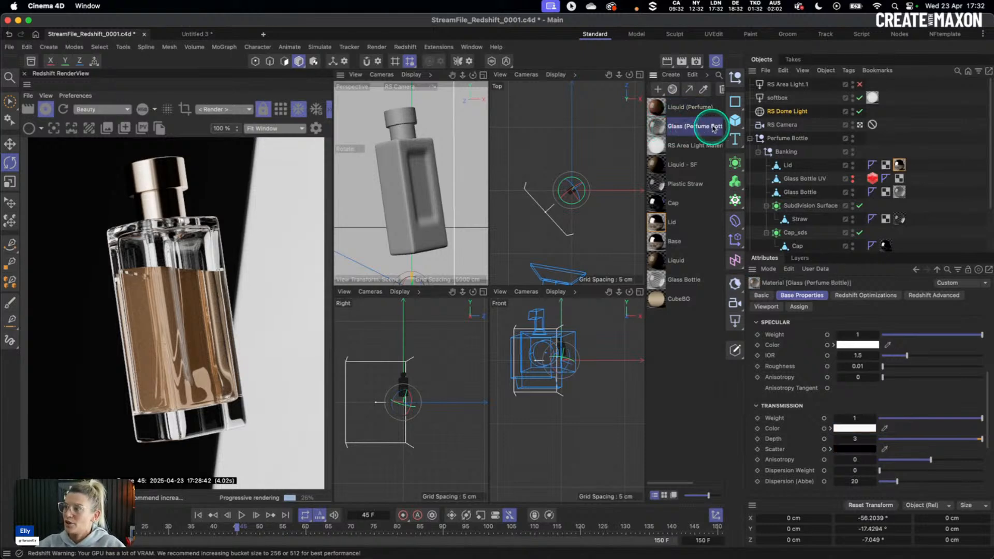
pyautogui.doubleClick(656, 131)
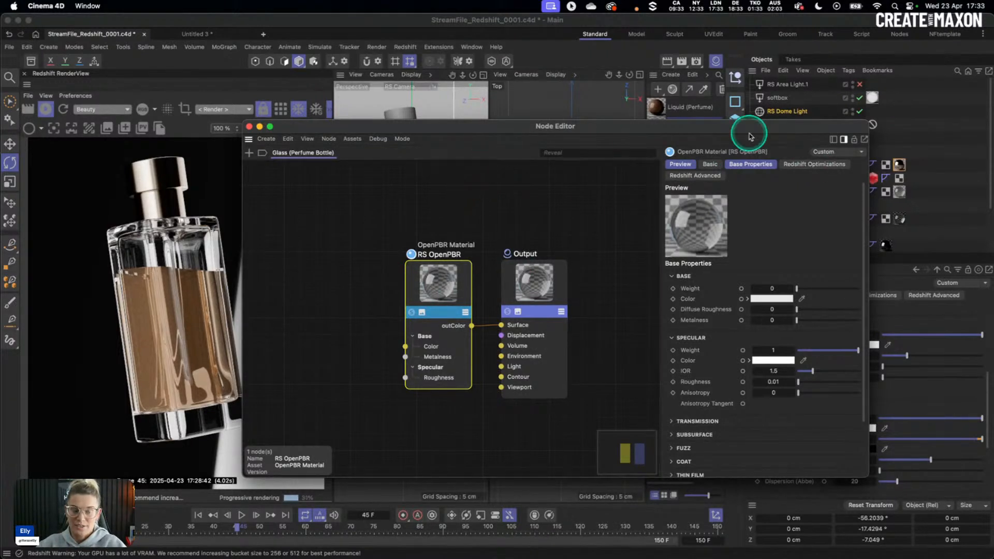
pyautogui.click(808, 165)
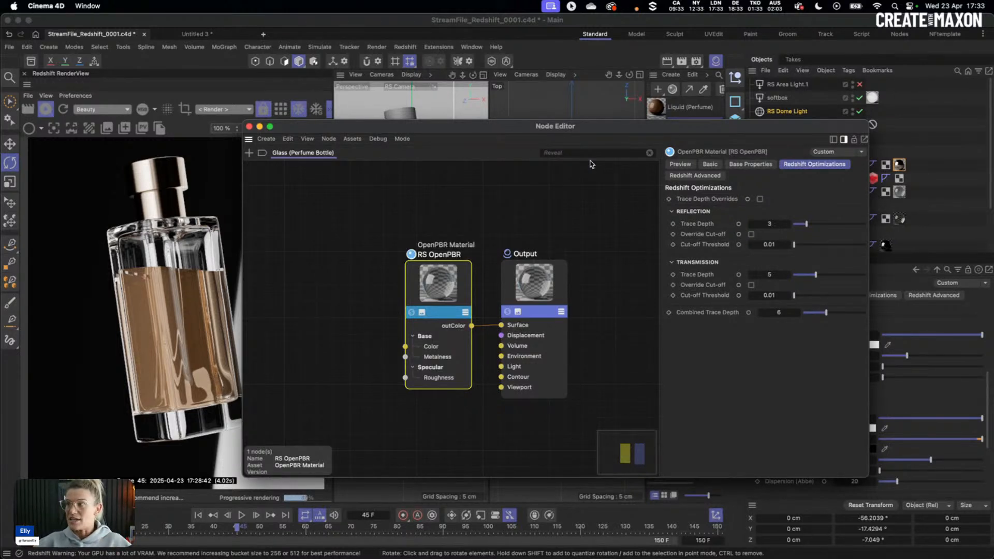
pyautogui.click(696, 60)
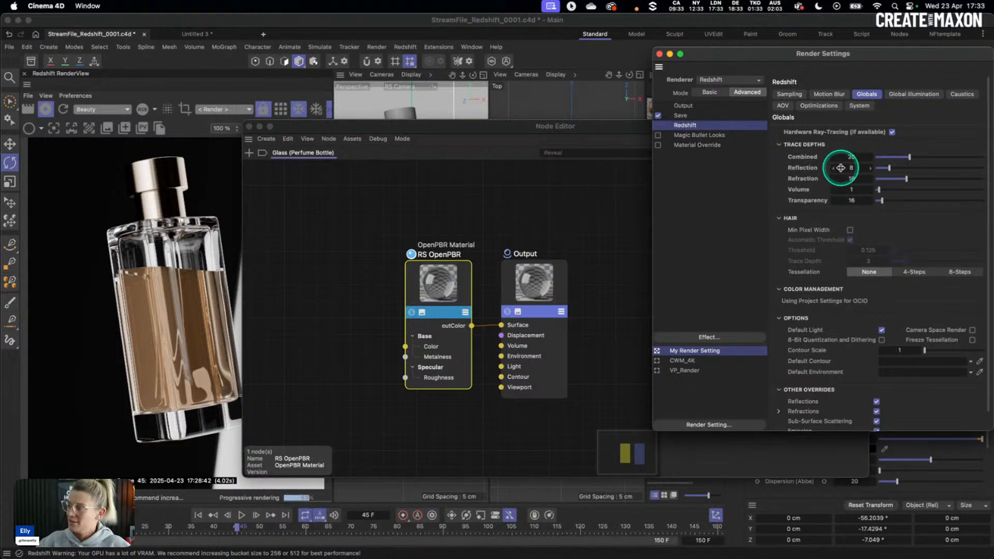
pyautogui.moveTo(584, 128); pyautogui.dragTo(398, 128)
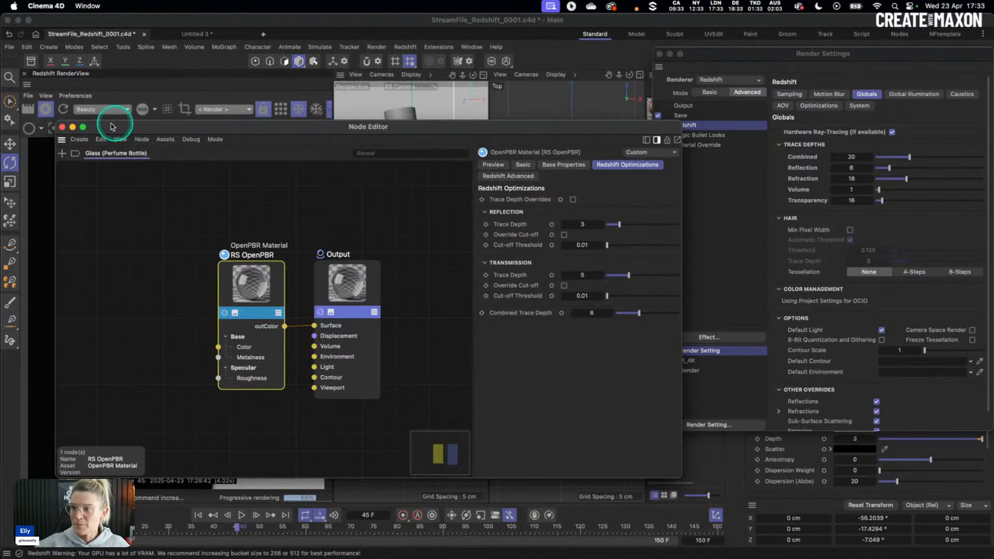
pyautogui.click(62, 127)
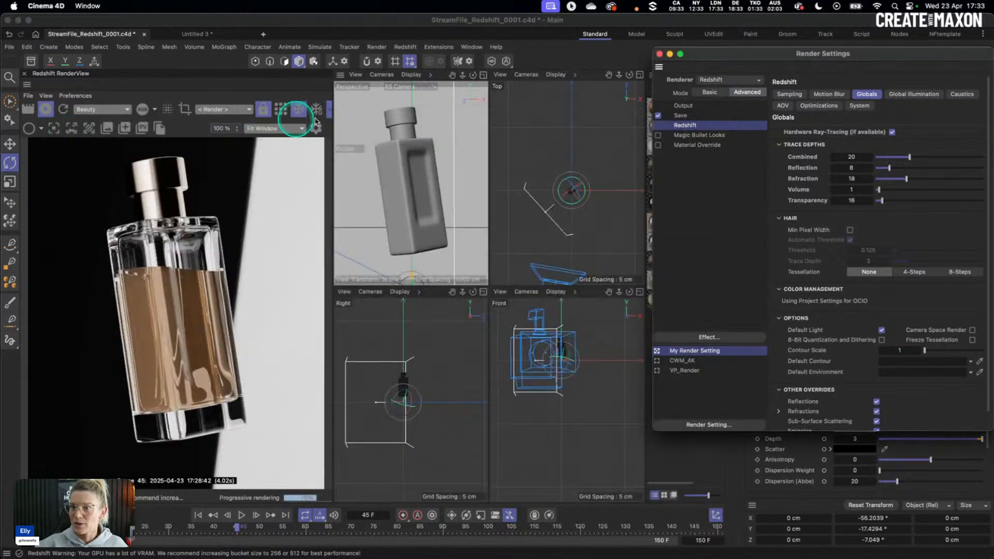
pyautogui.click(659, 54)
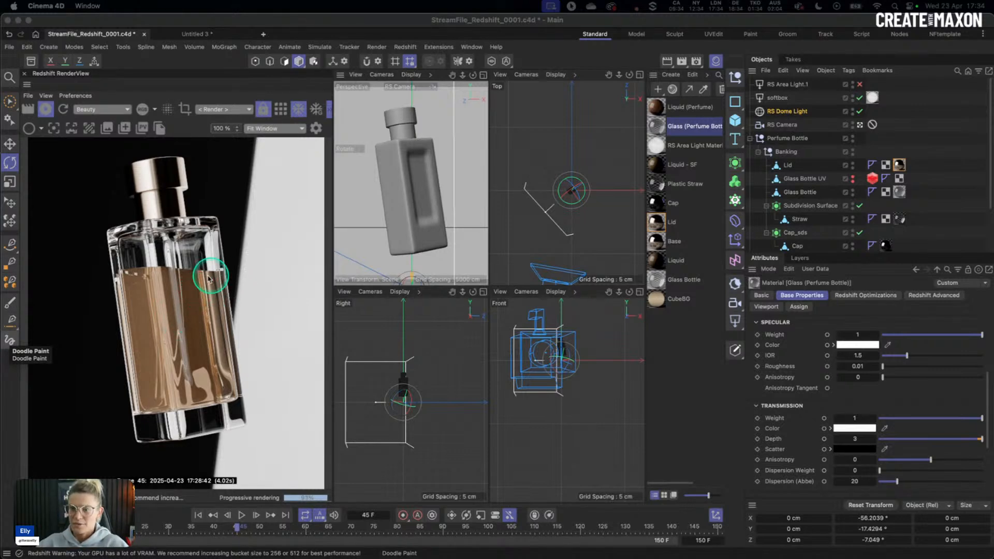
# Leave the RS Camera view and examine the liquid surface and straw inside the bottle up close.
pyautogui.click(859, 124)
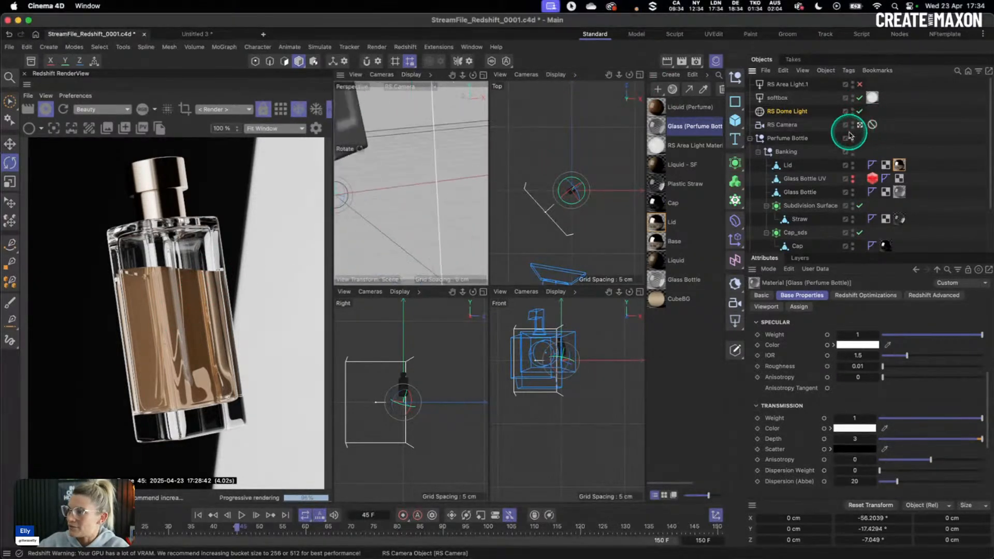
pyautogui.click(858, 127)
pyautogui.keyDown('alt'); pyautogui.moveTo(455, 205); pyautogui.dragTo(428, 205); pyautogui.keyUp('alt')
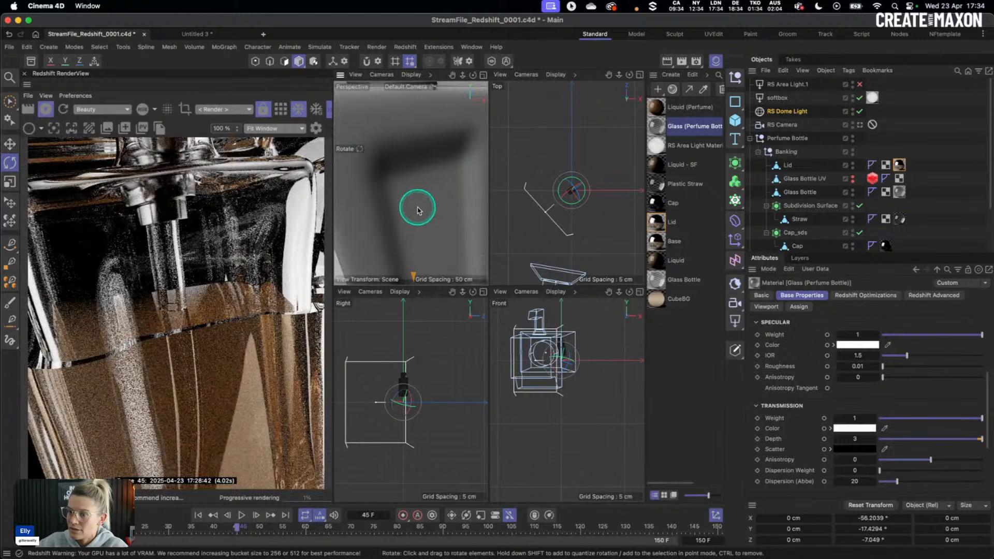
pyautogui.keyDown('alt'); pyautogui.moveTo(417, 207); pyautogui.dragTo(422, 212); pyautogui.keyUp('alt')
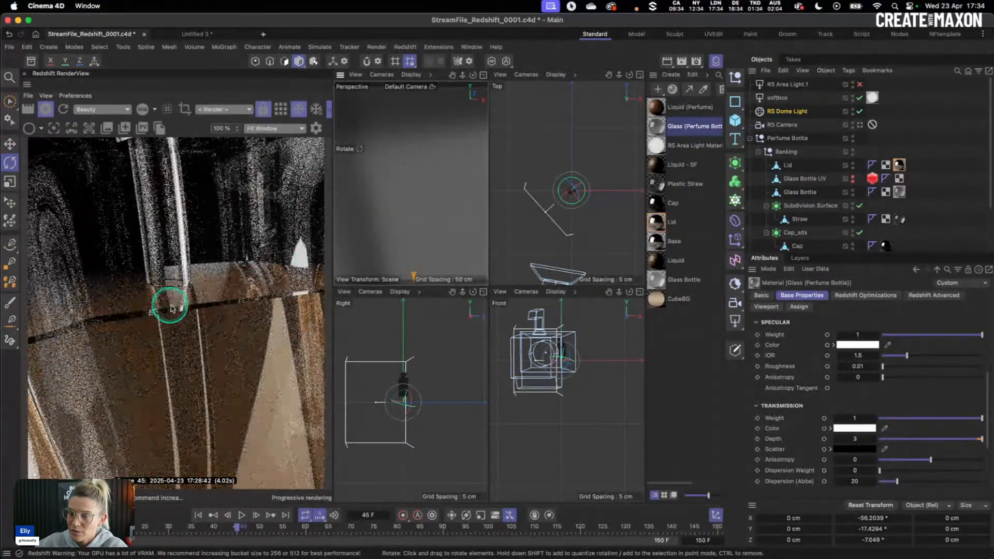
pyautogui.keyDown('alt'); pyautogui.moveTo(414, 208); pyautogui.dragTo(487, 182); pyautogui.keyUp('alt')
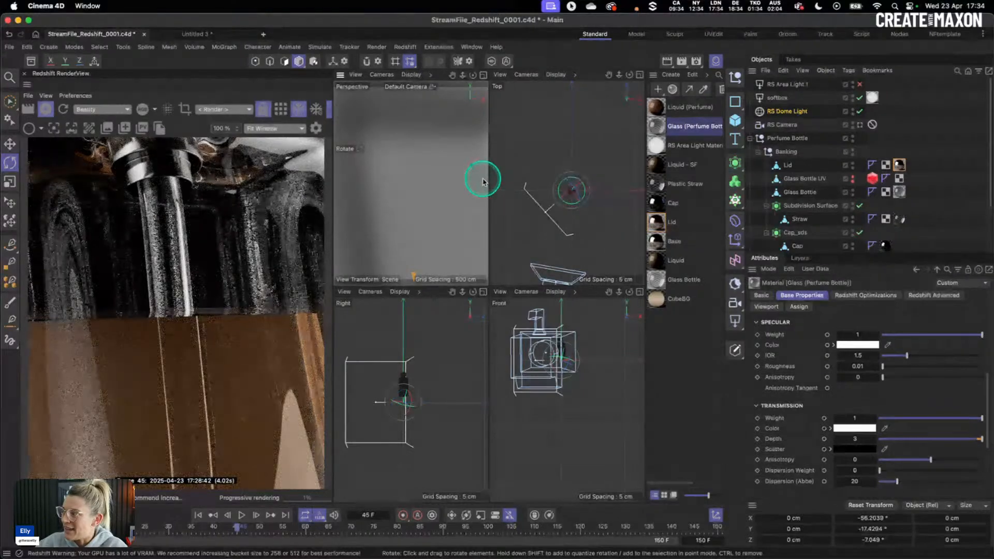
pyautogui.scroll(-3, 792, 166)
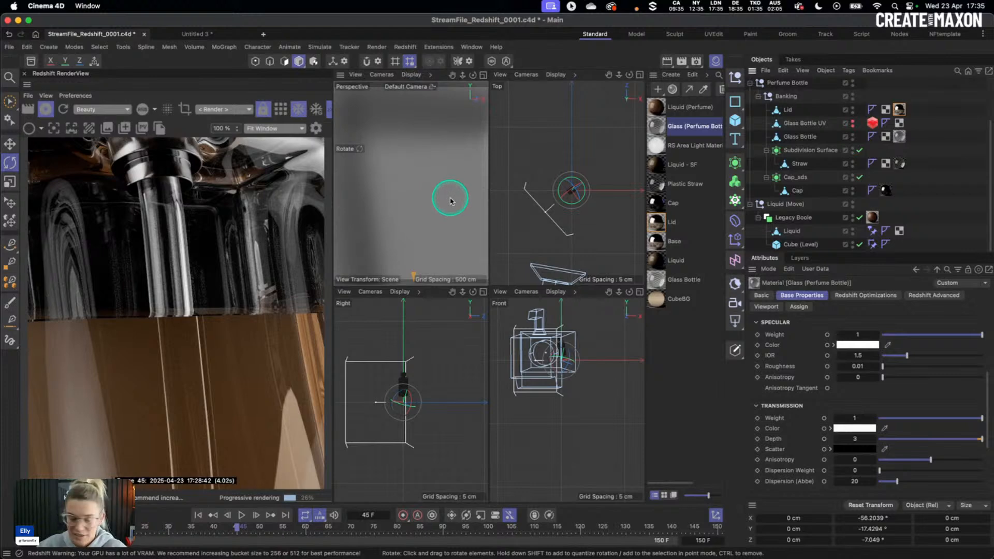
pyautogui.keyDown('alt'); pyautogui.moveTo(449, 203); pyautogui.dragTo(424, 220); pyautogui.keyUp('alt')
pyautogui.scroll(-10, 449, 205)
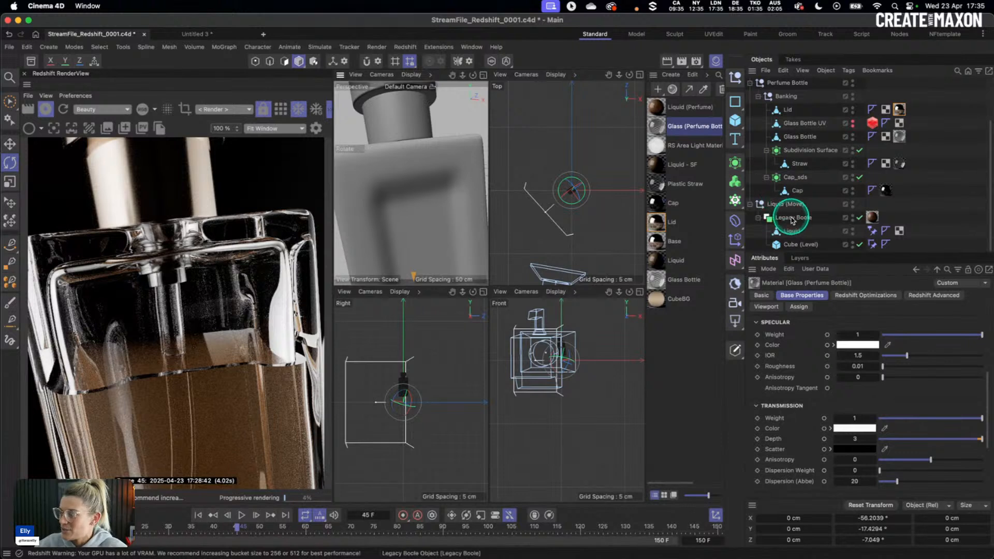
# Stop the live render, add a Select Facing operator above the Legacy Boole under Liquid (Move), and set its axis to Y+.
pyautogui.click(45, 110)
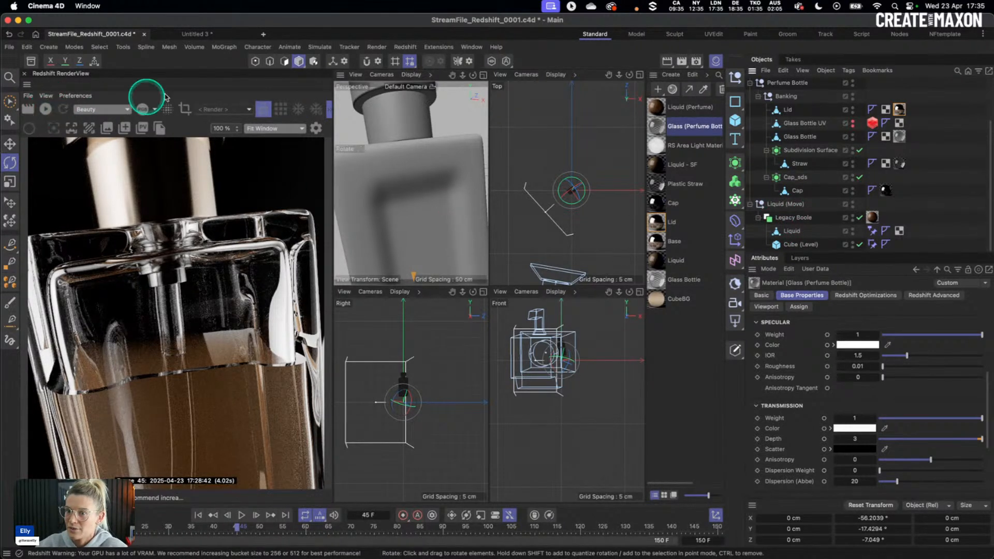
pyautogui.click(31, 61)
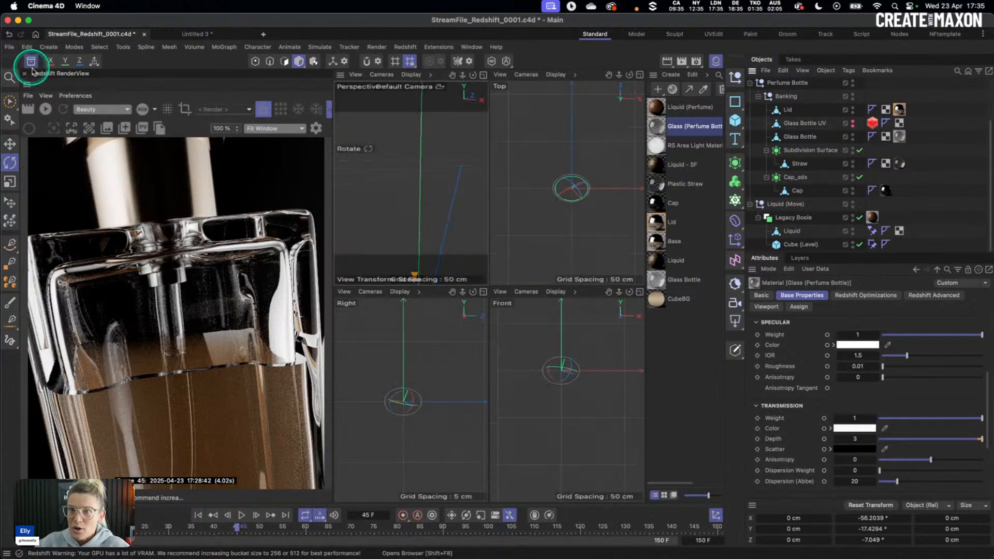
pyautogui.click(35, 99)
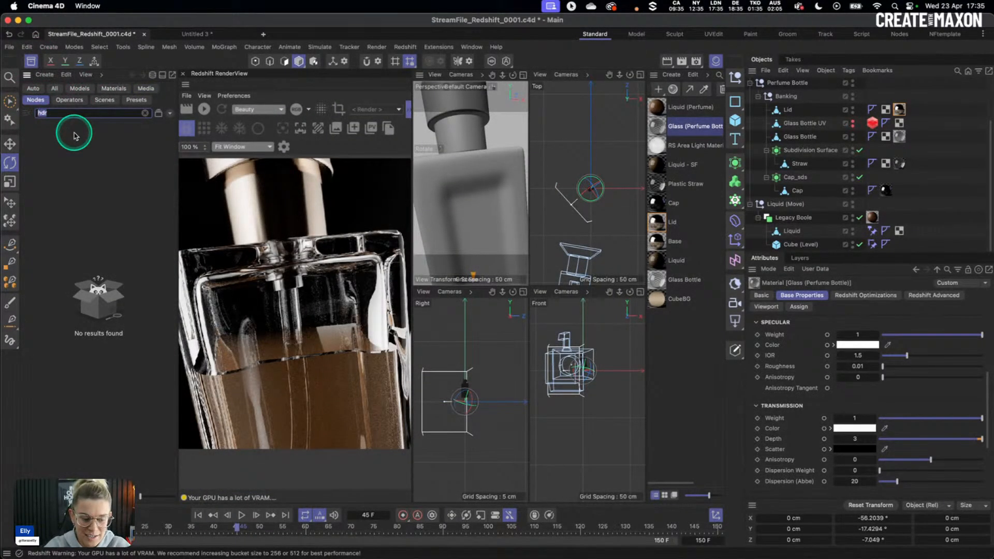
pyautogui.write('fac')
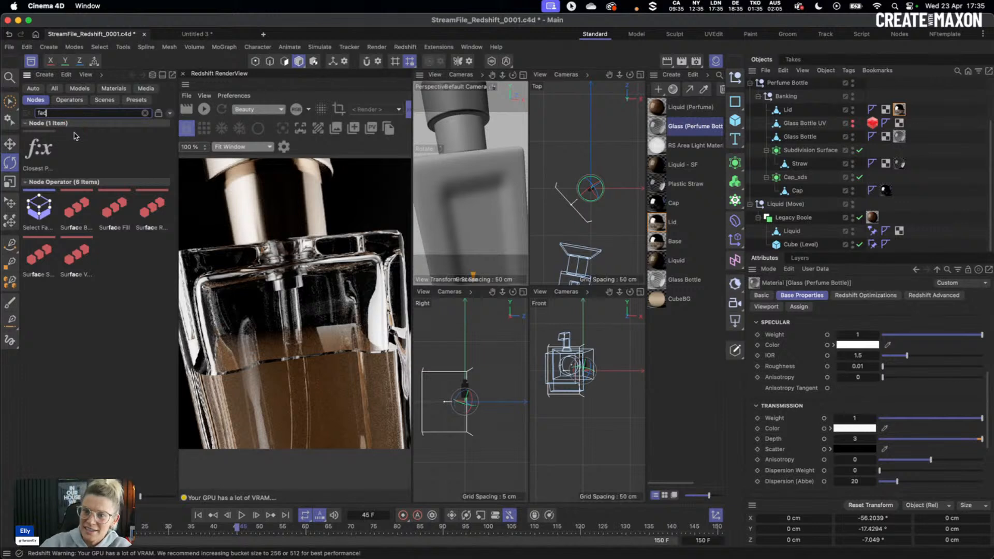
pyautogui.click(42, 230)
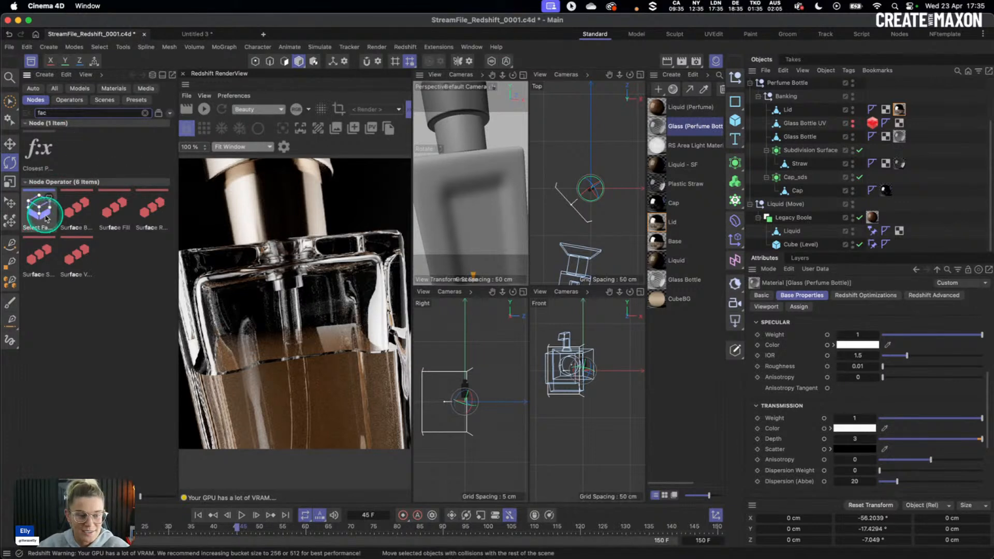
pyautogui.moveTo(41, 216); pyautogui.dragTo(781, 204)
pyautogui.click(790, 217)
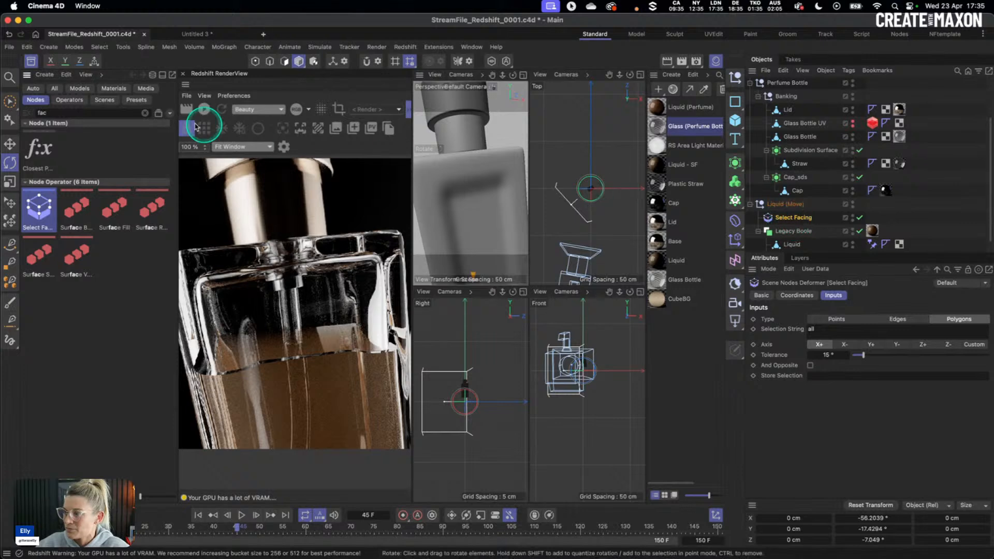
pyautogui.click(32, 62)
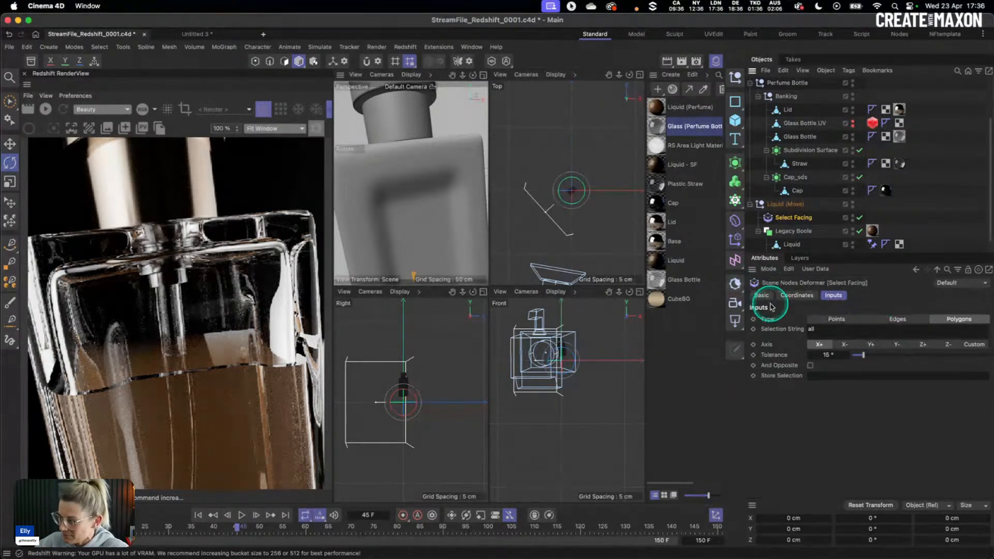
pyautogui.click(871, 344)
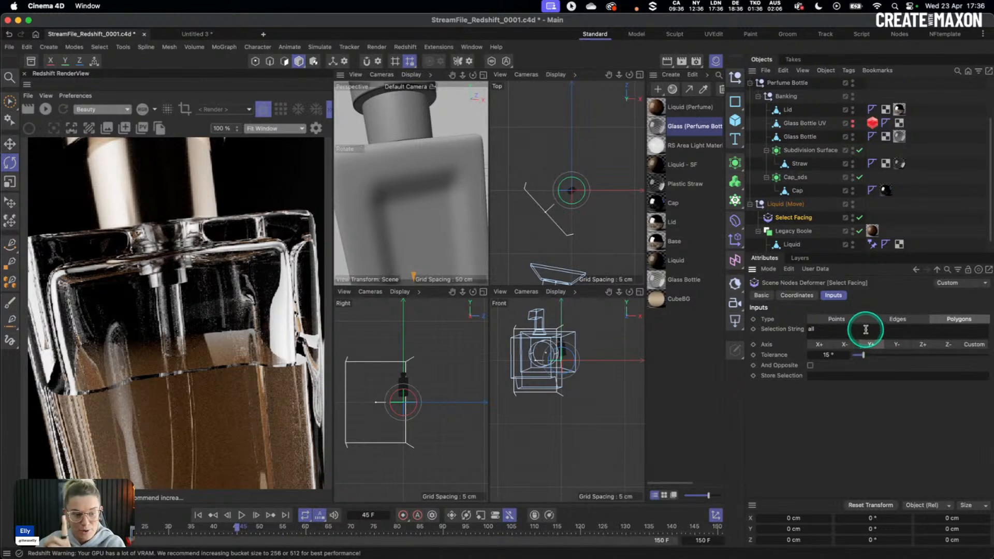
# Store the Select Facing result as a polygon selection named "surface tension".
pyautogui.click(831, 377)
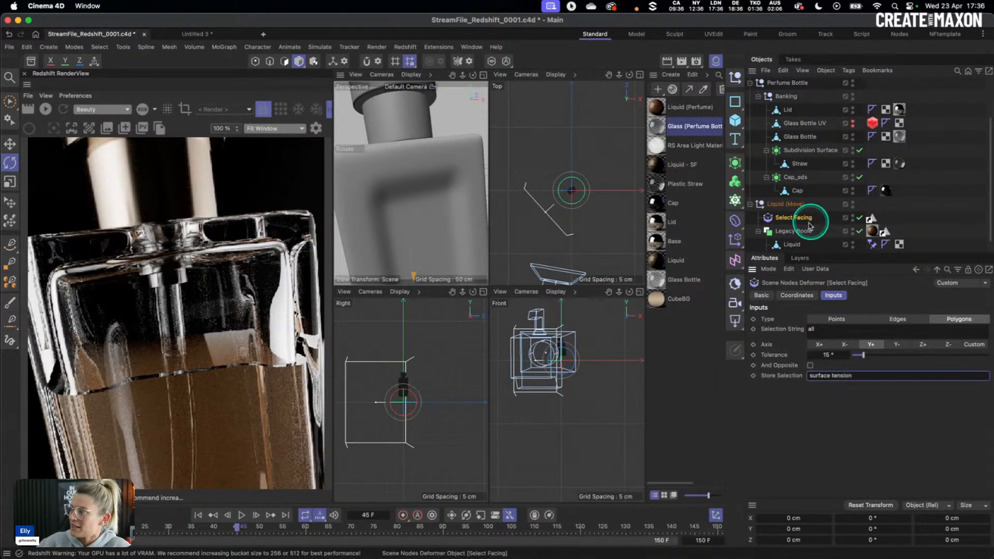
pyautogui.click(873, 219)
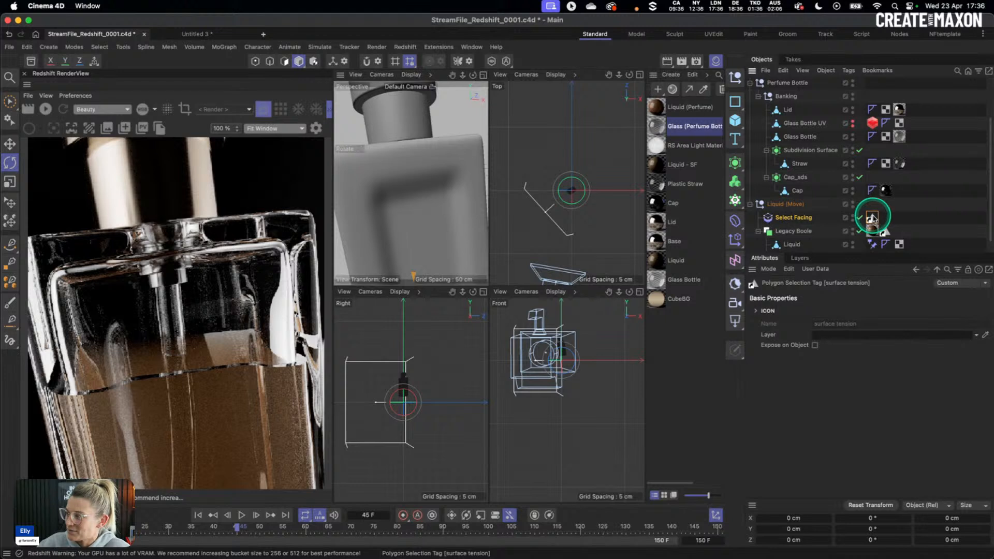
pyautogui.click(873, 232)
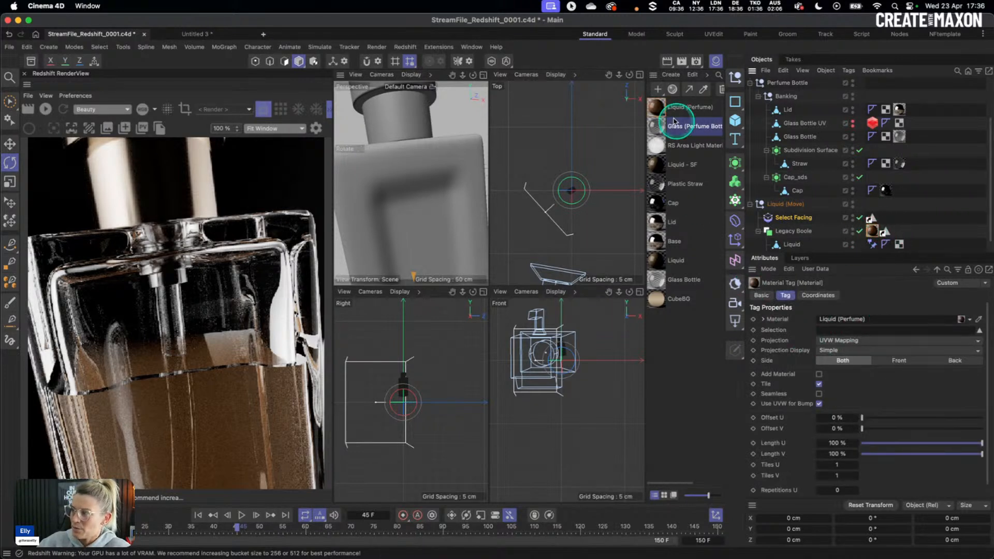
# Duplicate the Liquid (Perfume) material and set the copy's transmission weight to 0.
pyautogui.click(659, 109)
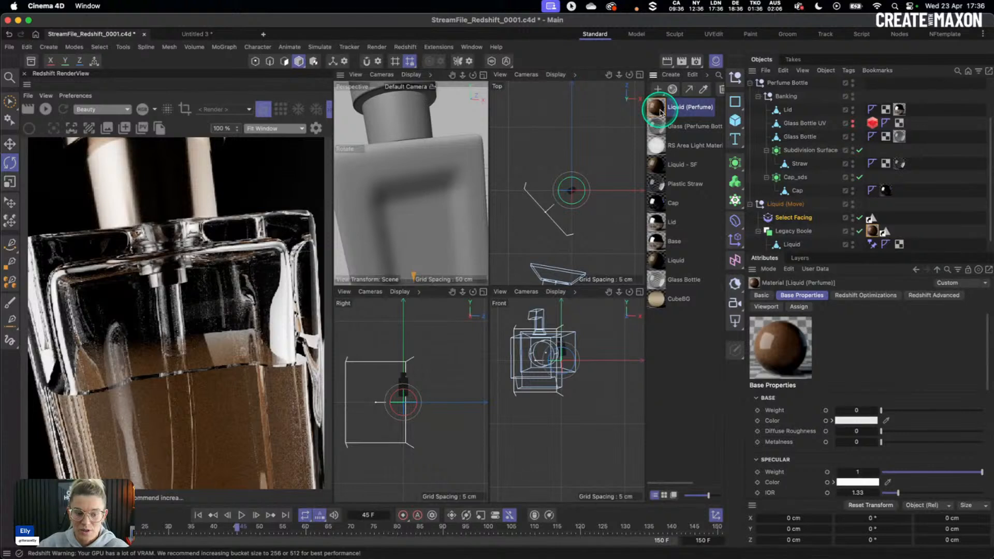
pyautogui.keyDown('ctrl'); pyautogui.moveTo(660, 111); pyautogui.dragTo(666, 114); pyautogui.keyUp('ctrl')
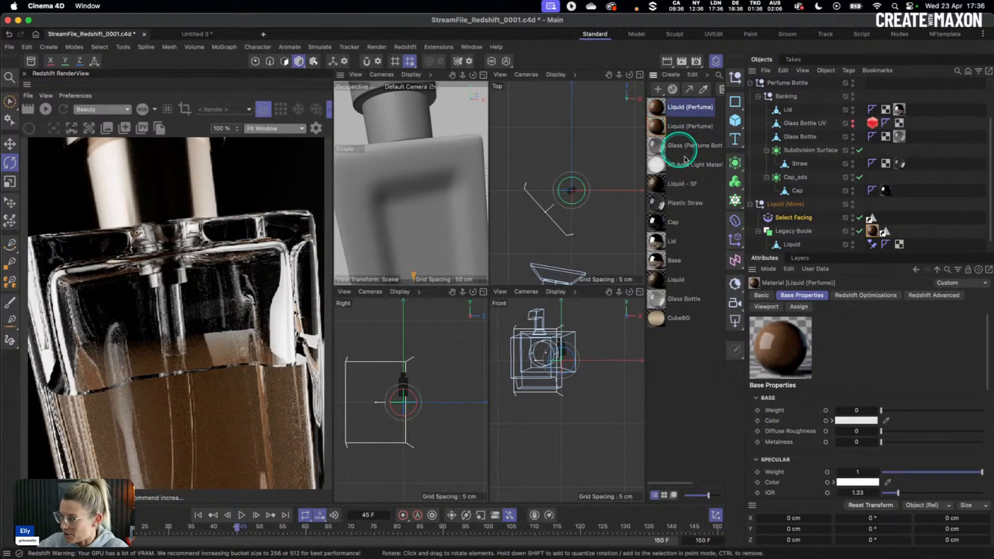
pyautogui.scroll(-4, 906, 444)
pyautogui.moveTo(894, 447); pyautogui.dragTo(849, 446)
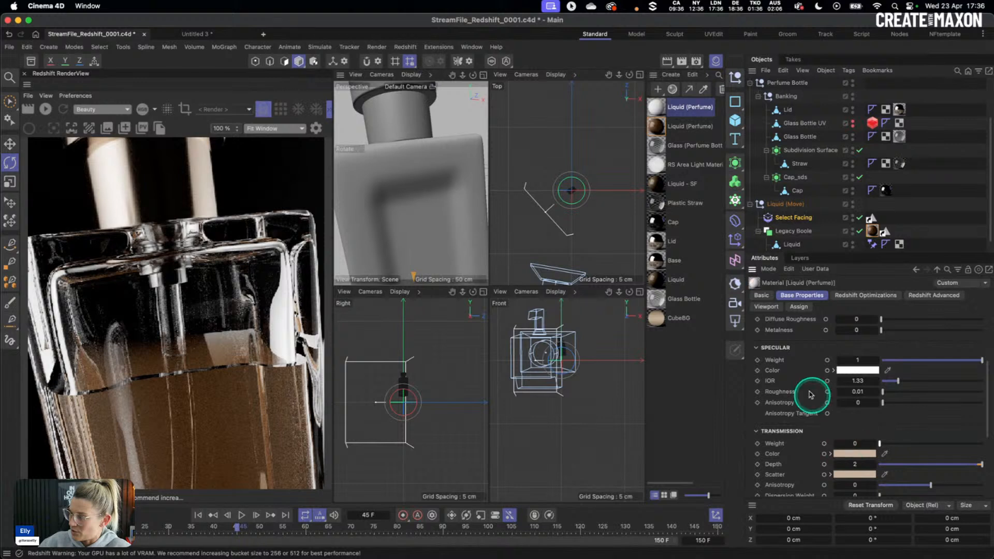
# Assign the copied liquid material to the Legacy Boole, restart the live render, and limit the material to the surface tension selection.
pyautogui.moveTo(659, 111); pyautogui.dragTo(793, 231)
pyautogui.click(46, 108)
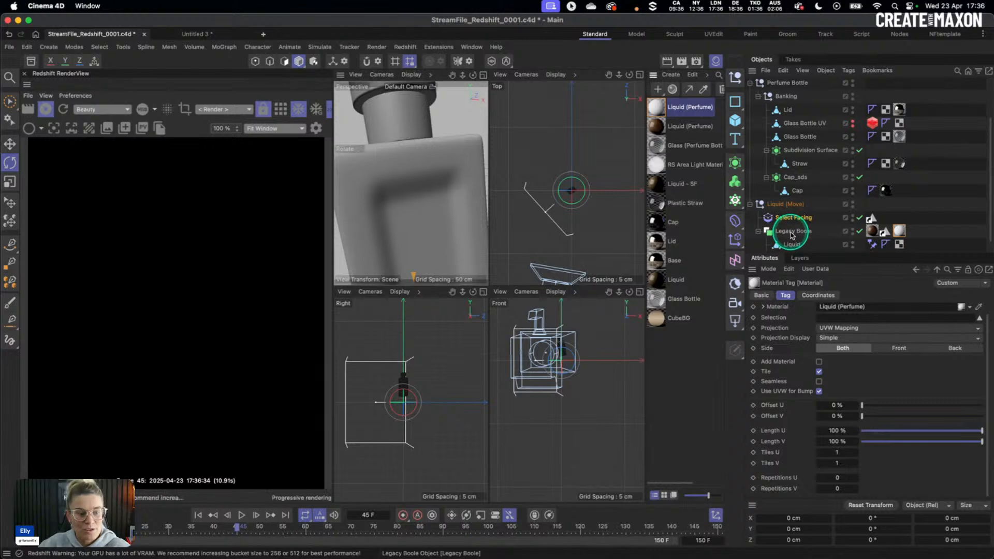
pyautogui.click(885, 233)
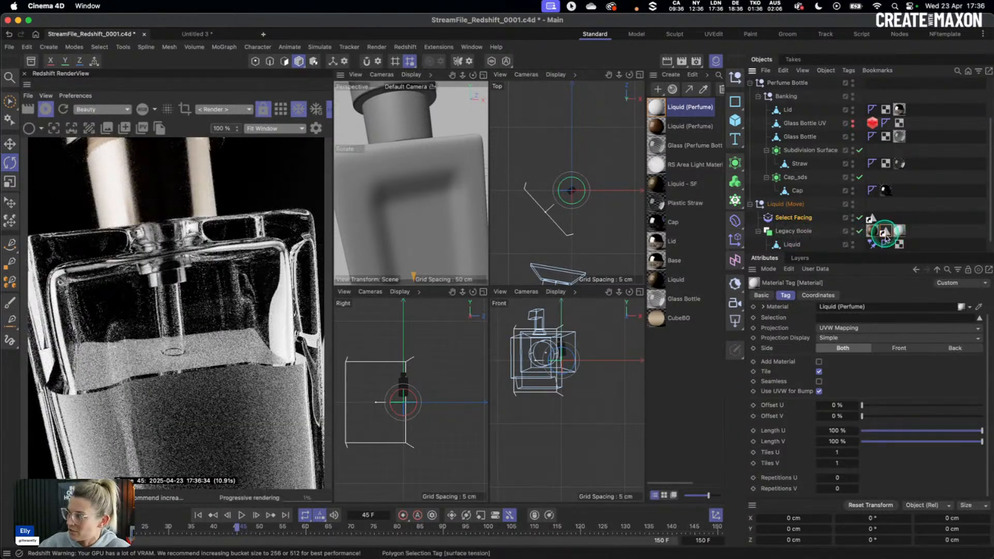
pyautogui.moveTo(828, 313); pyautogui.dragTo(829, 317)
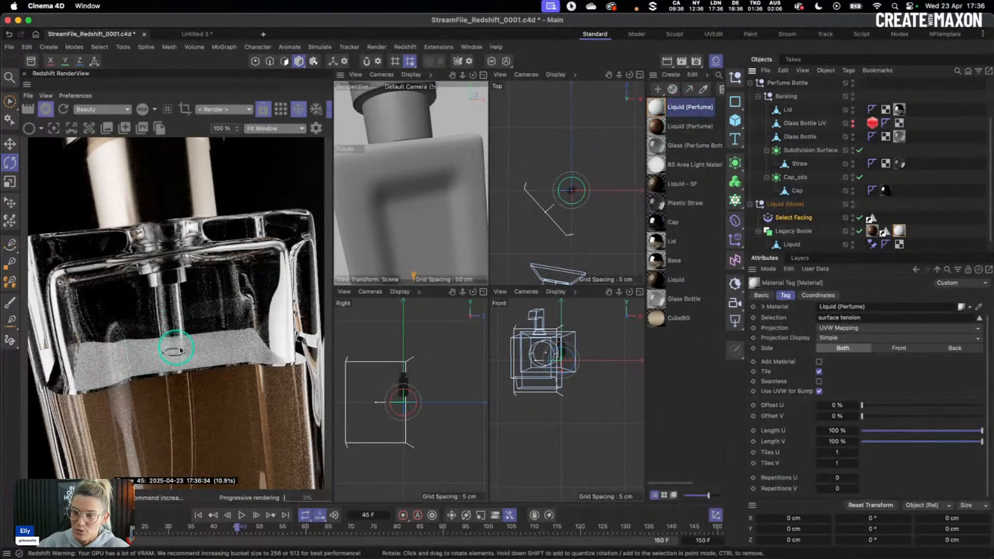
# Set the copied liquid material's transmission weight to 1.
pyautogui.click(662, 126)
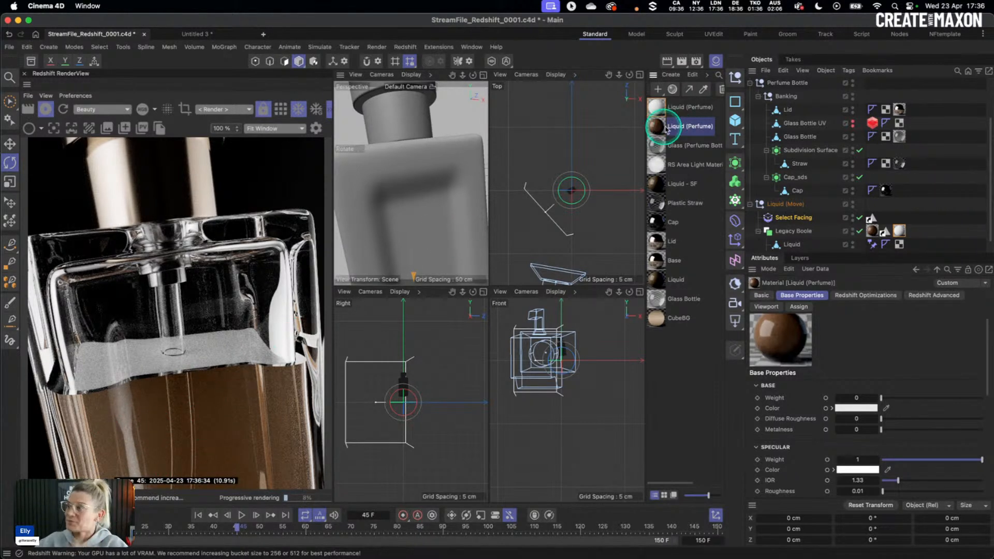
pyautogui.click(658, 110)
pyautogui.moveTo(898, 398); pyautogui.dragTo(869, 406)
pyautogui.scroll(-5, 800, 439)
pyautogui.moveTo(882, 448); pyautogui.dragTo(977, 444)
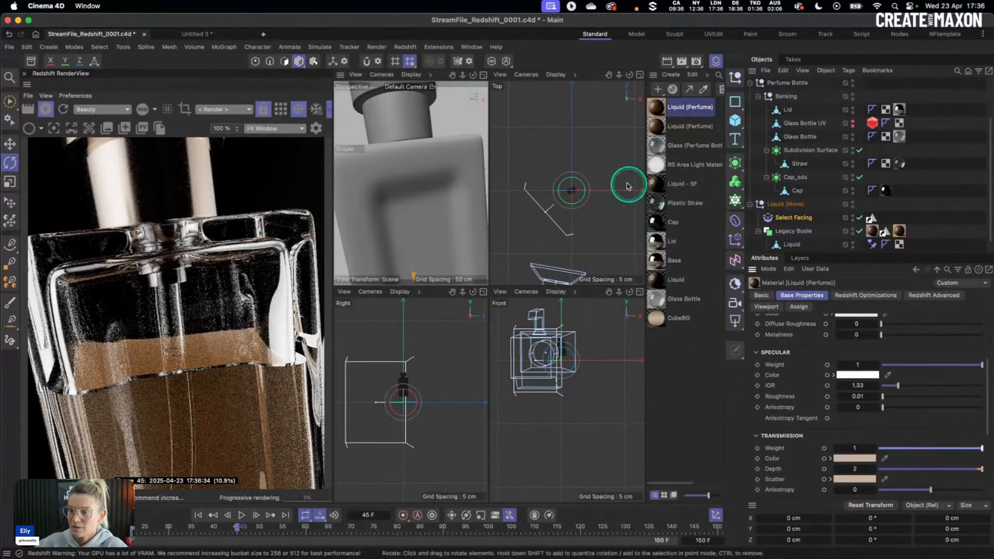
# Open the copied liquid material's node graph and rename the material "Liquid (Perfume) ST".
pyautogui.doubleClick(663, 108)
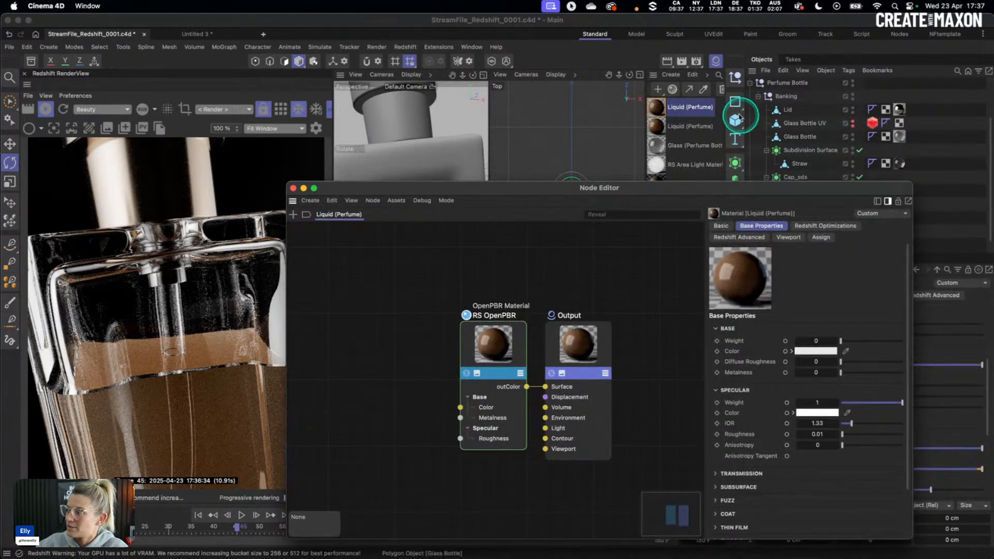
pyautogui.doubleClick(710, 106)
pyautogui.click(376, 119)
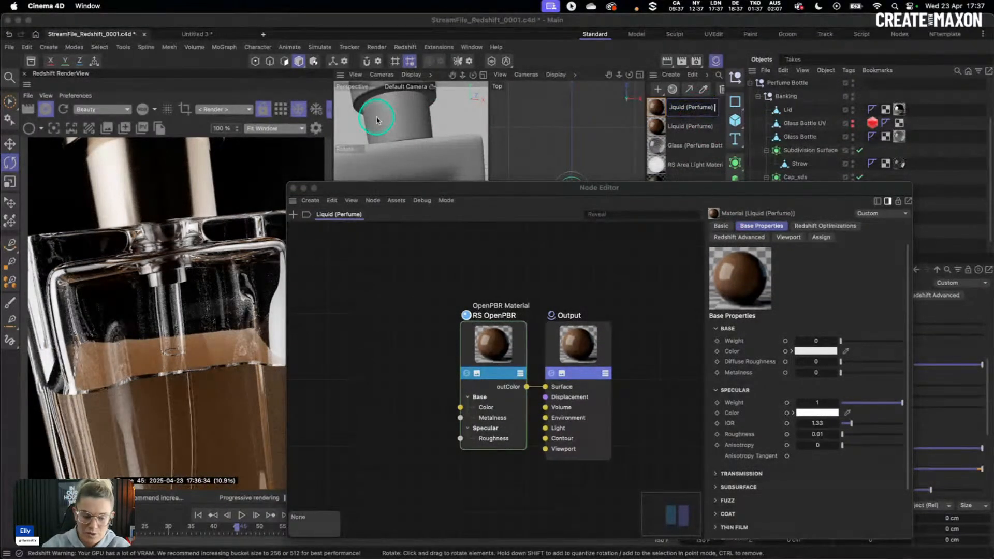
# Add a Round Corners node to the Liquid (Perfume) ST graph and connect it to the RS OpenPBR Bump Map input.
pyautogui.click(515, 329)
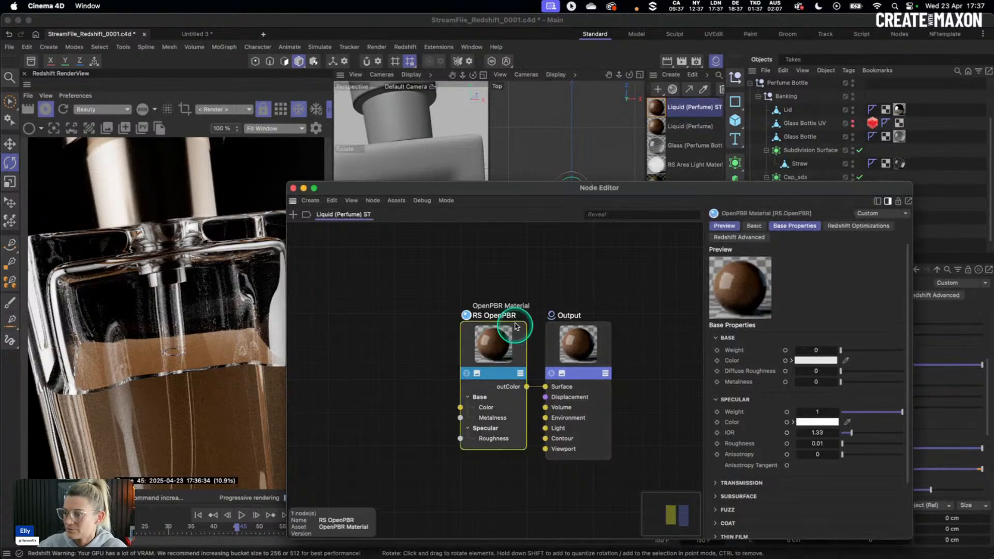
pyautogui.moveTo(523, 188); pyautogui.dragTo(542, 141)
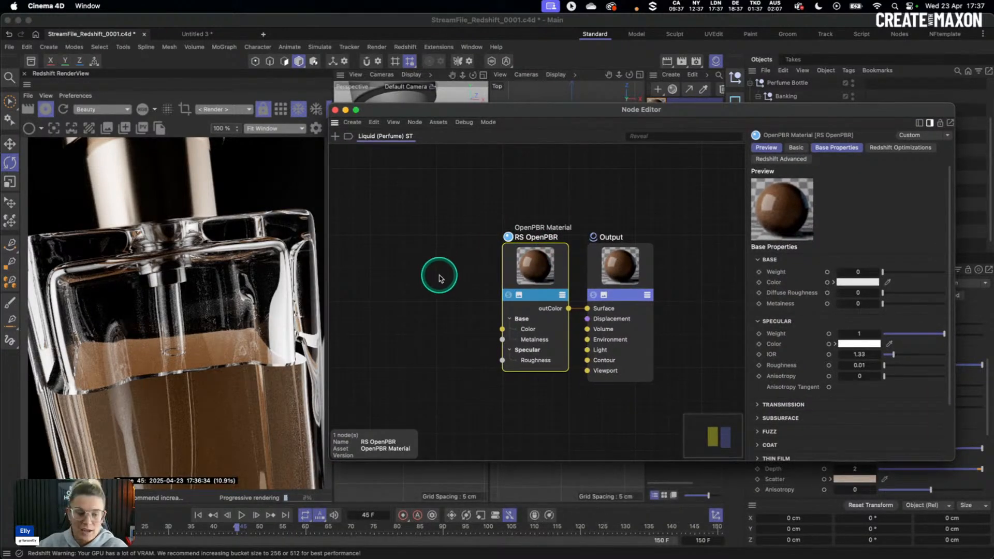
pyautogui.doubleClick(420, 268)
pyautogui.write('round')
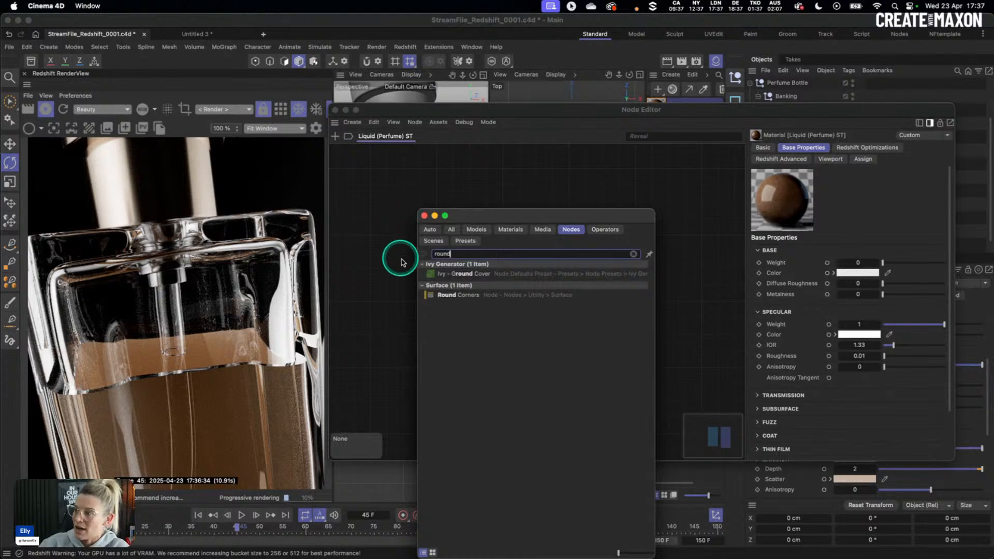
pyautogui.moveTo(444, 296); pyautogui.dragTo(417, 267)
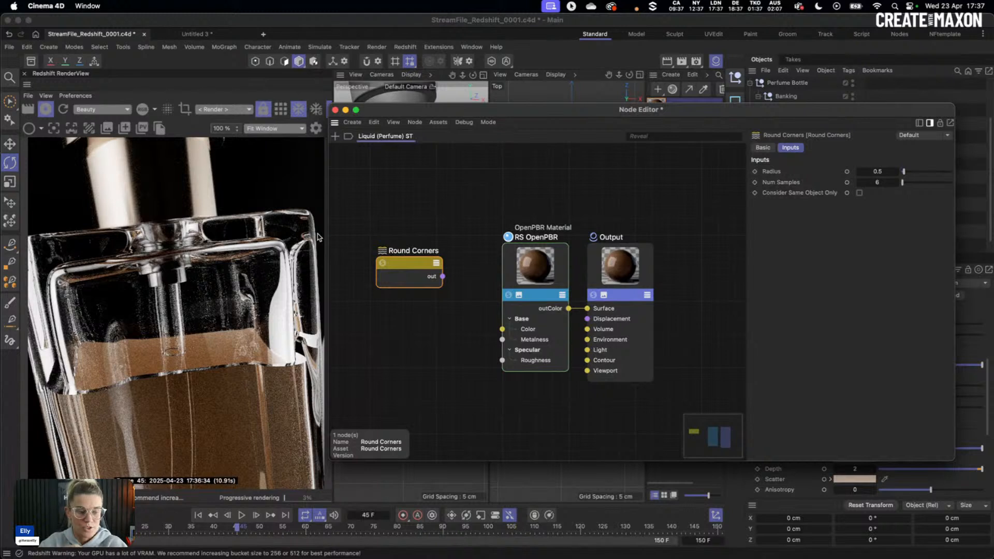
pyautogui.moveTo(437, 274); pyautogui.dragTo(528, 267)
pyautogui.moveTo(611, 342)
pyautogui.click(672, 344)
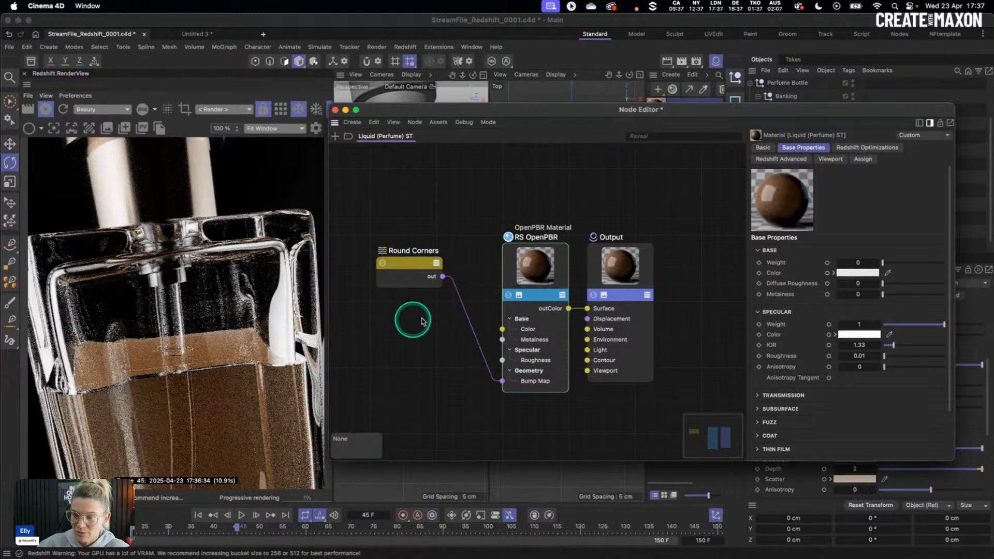
# Set the Round Corners radius to 0.2.
pyautogui.click(422, 266)
pyautogui.doubleClick(880, 171)
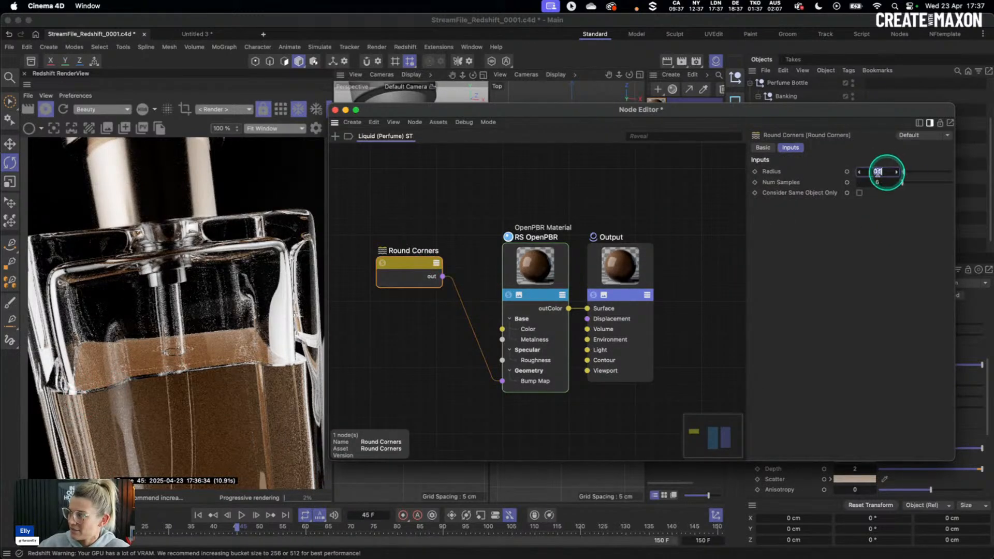
pyautogui.write('0.2')
pyautogui.press('Return')
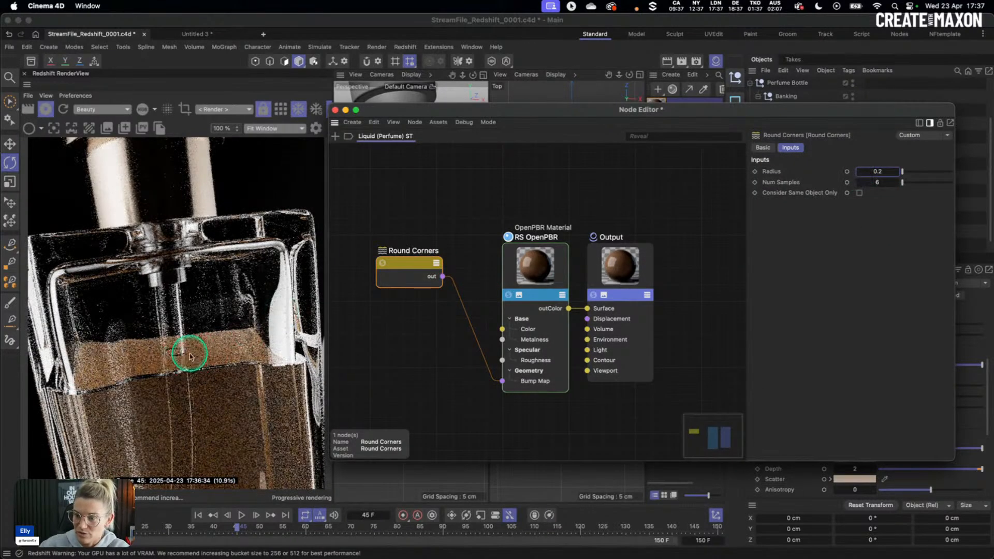
# Examine up close where the straw meets the liquid surface, and inspect the surface material's tag.
pyautogui.moveTo(448, 112); pyautogui.dragTo(430, 376)
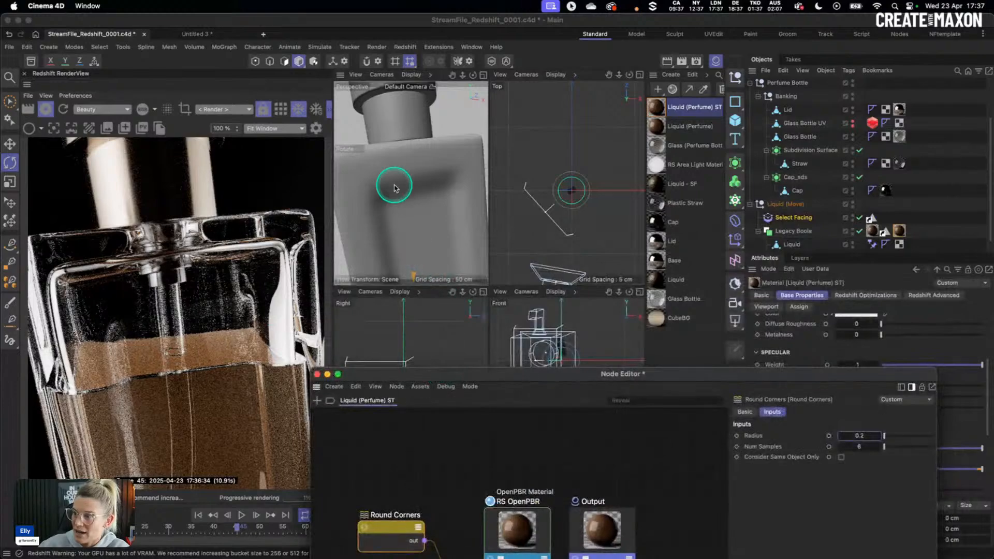
pyautogui.click(426, 168)
pyautogui.keyDown('alt'); pyautogui.moveTo(426, 168); pyautogui.dragTo(428, 170, button='right'); pyautogui.keyUp('alt')
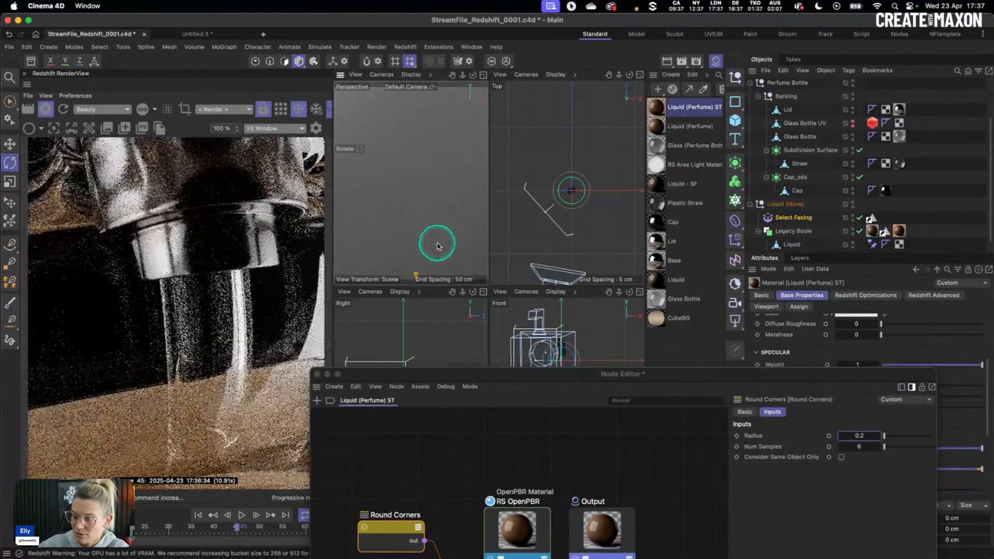
pyautogui.keyDown('alt'); pyautogui.moveTo(414, 230); pyautogui.dragTo(422, 220); pyautogui.keyUp('alt')
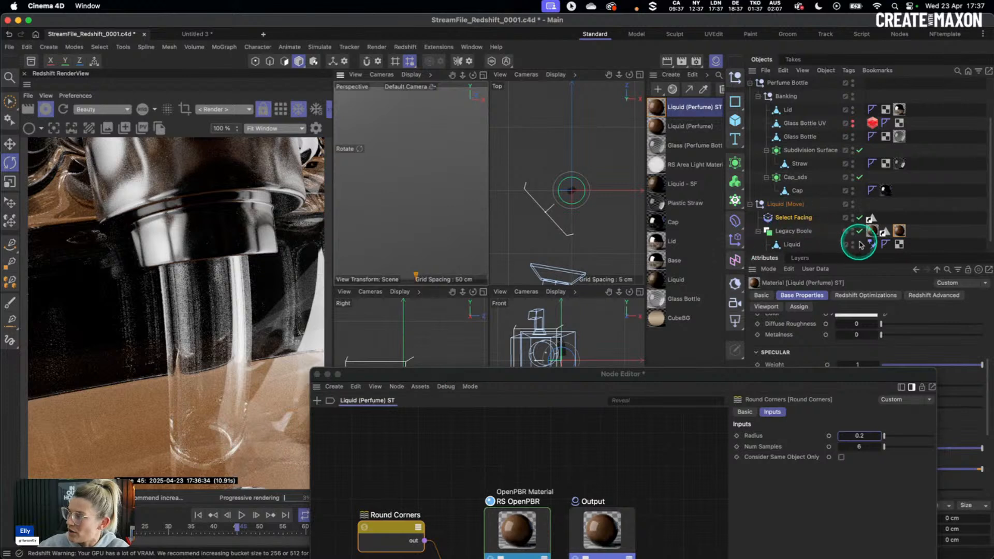
pyautogui.click(872, 231)
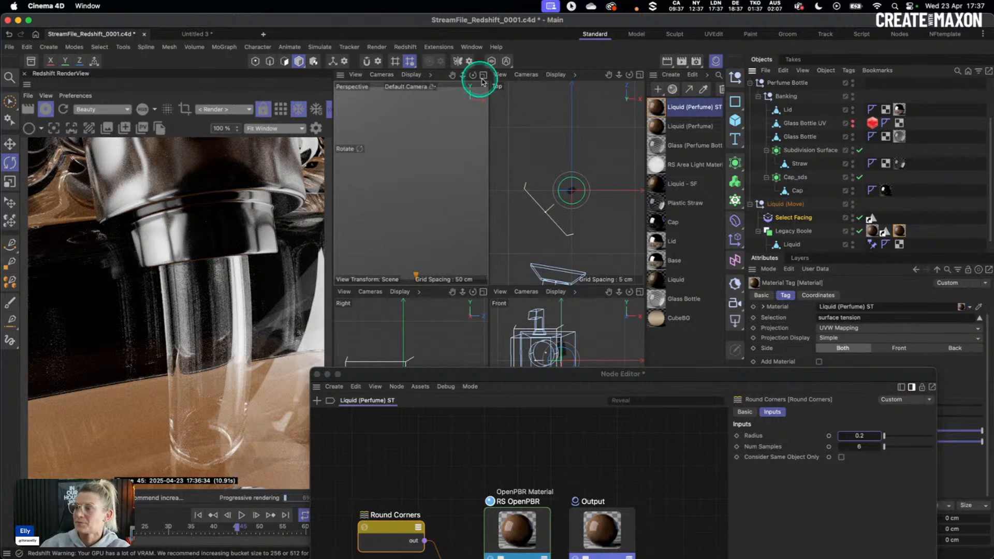
# Return to the RS Camera view and close the Node Editor.
pyautogui.scroll(1, 807, 102)
pyautogui.scroll(4, 807, 103)
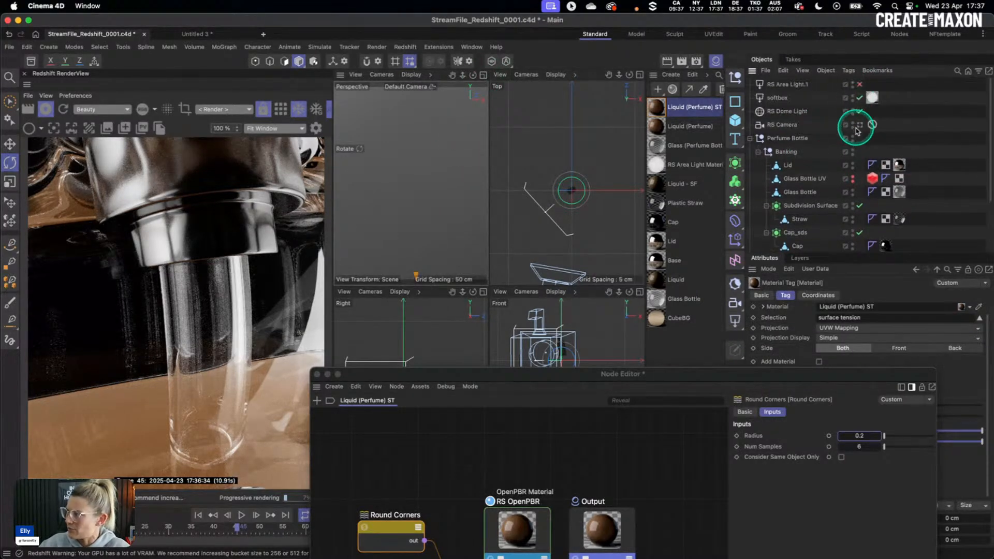
pyautogui.click(860, 126)
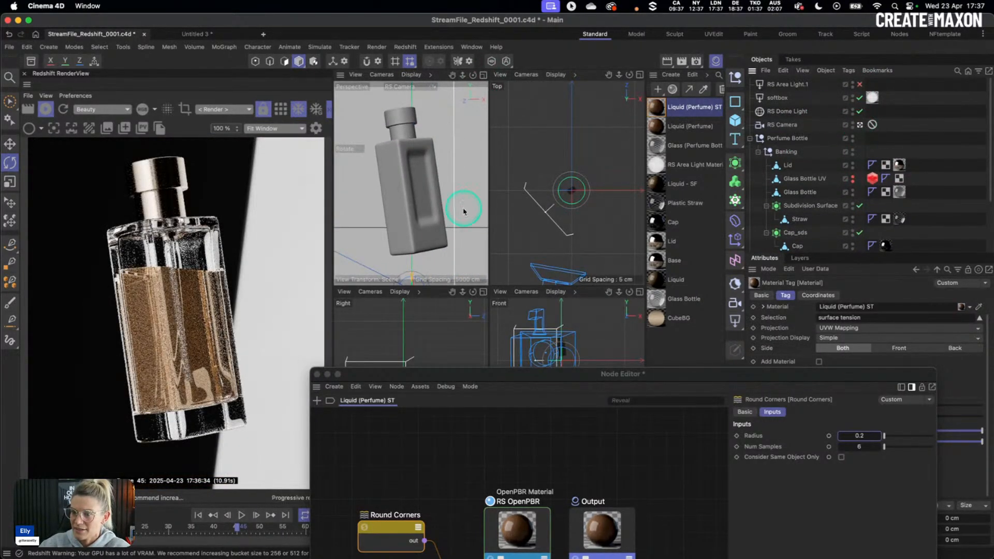
pyautogui.moveTo(396, 378); pyautogui.dragTo(404, 109)
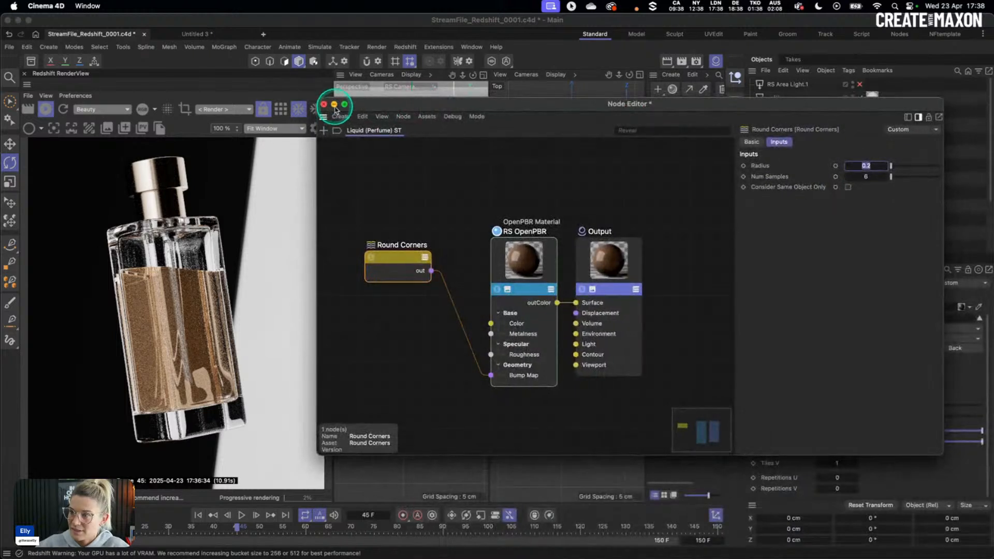
pyautogui.click(324, 104)
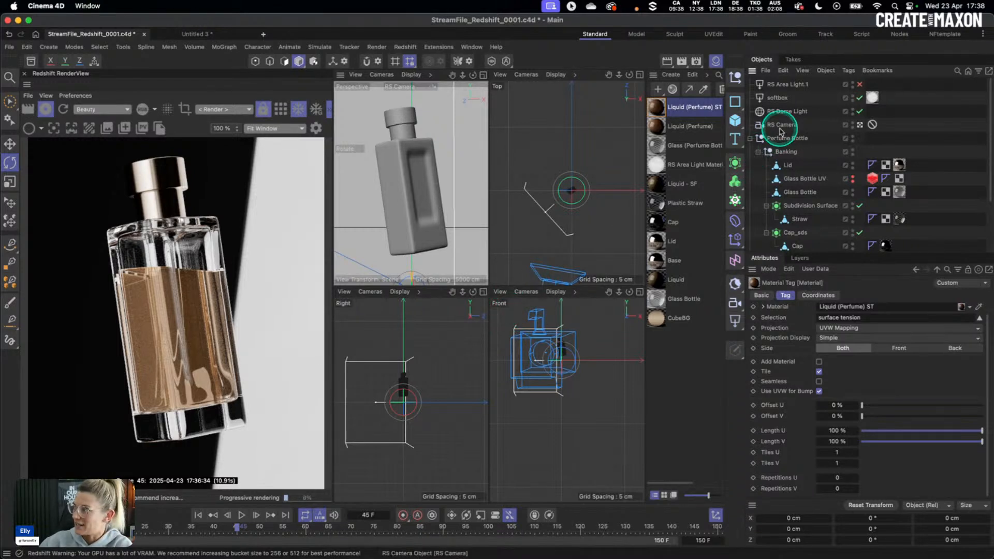
# Check the softbox and RS Dome Light settings, and save the scene file.
pyautogui.click(784, 110)
pyautogui.click(776, 98)
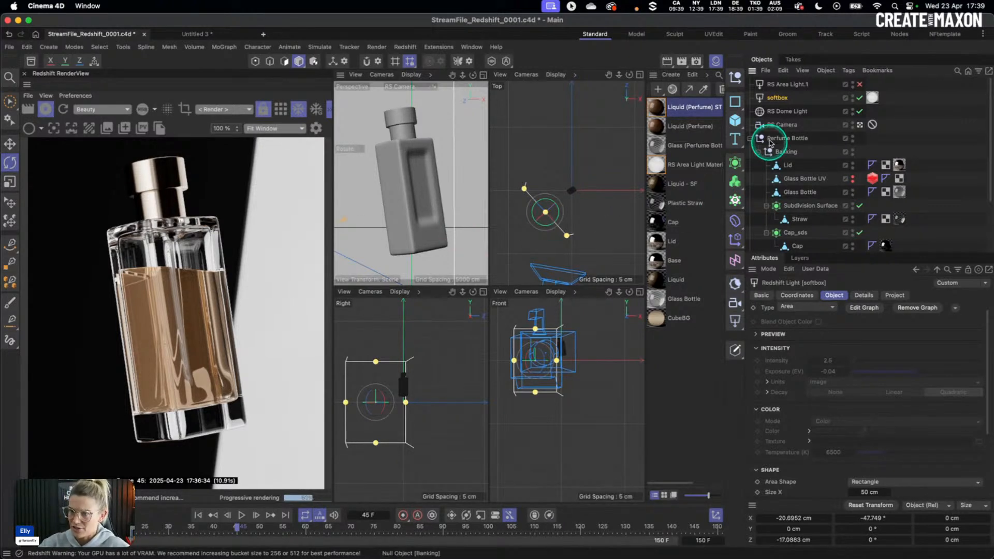
pyautogui.press('super+s')
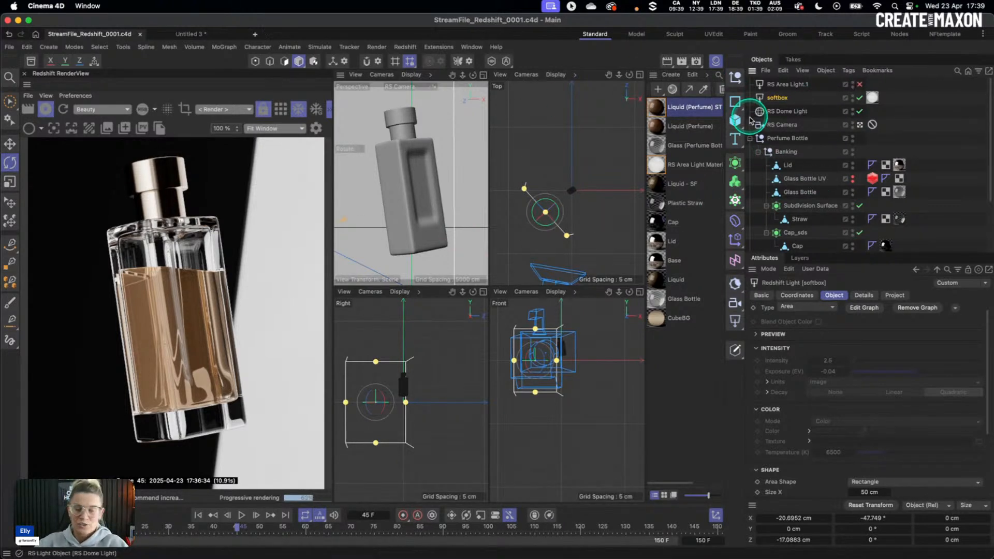
pyautogui.click(794, 111)
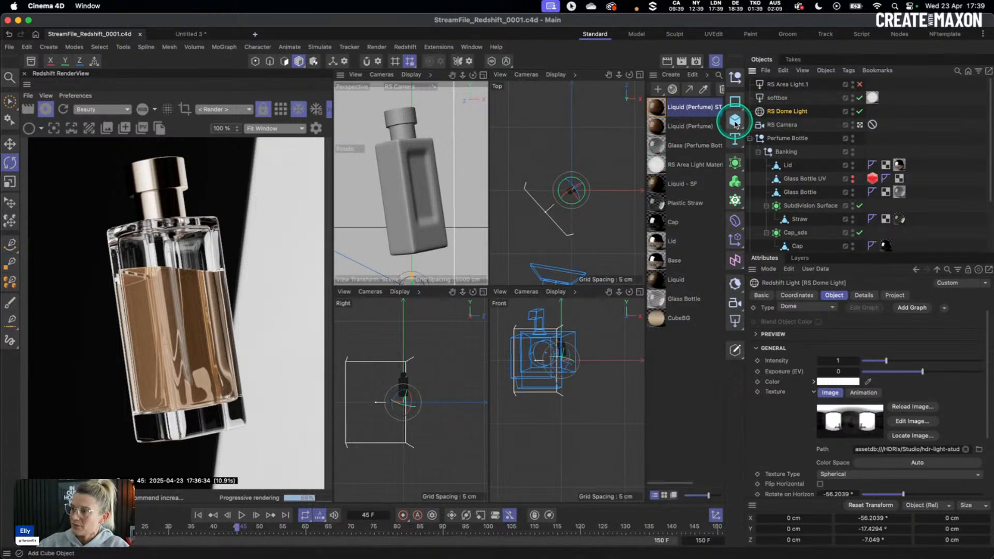
# Add a cube primitive, leave the RS Camera view, and frame the whole cube in an enlarged perspective view.
pyautogui.click(735, 122)
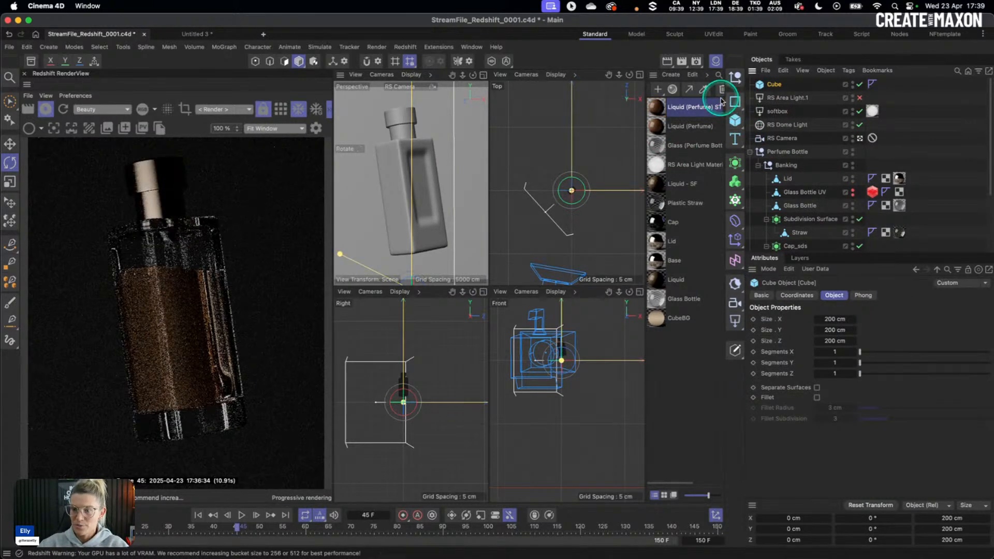
pyautogui.click(860, 138)
pyautogui.click(483, 75)
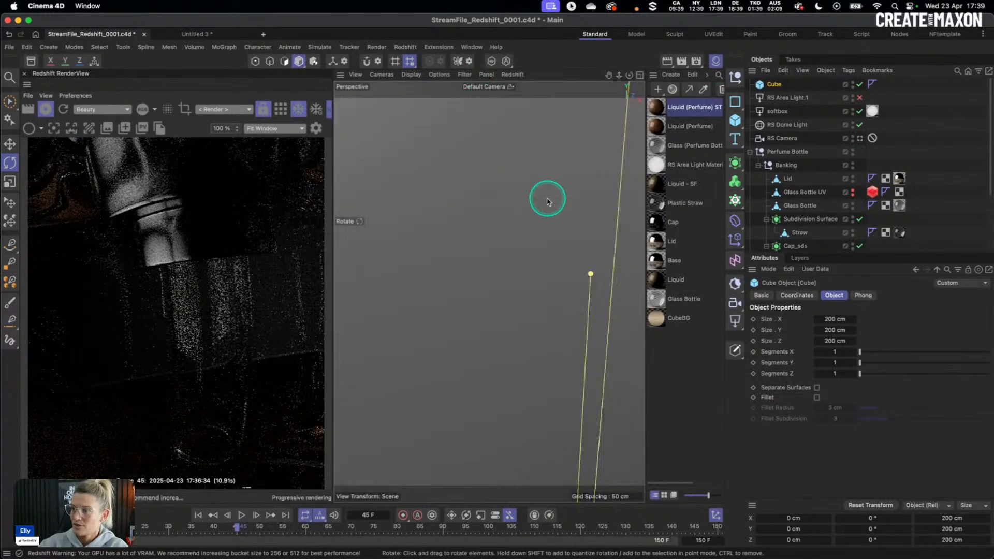
pyautogui.scroll(-15, 577, 192)
pyautogui.keyDown('alt'); pyautogui.moveTo(521, 195); pyautogui.dragTo(615, 167, button='right'); pyautogui.keyUp('alt')
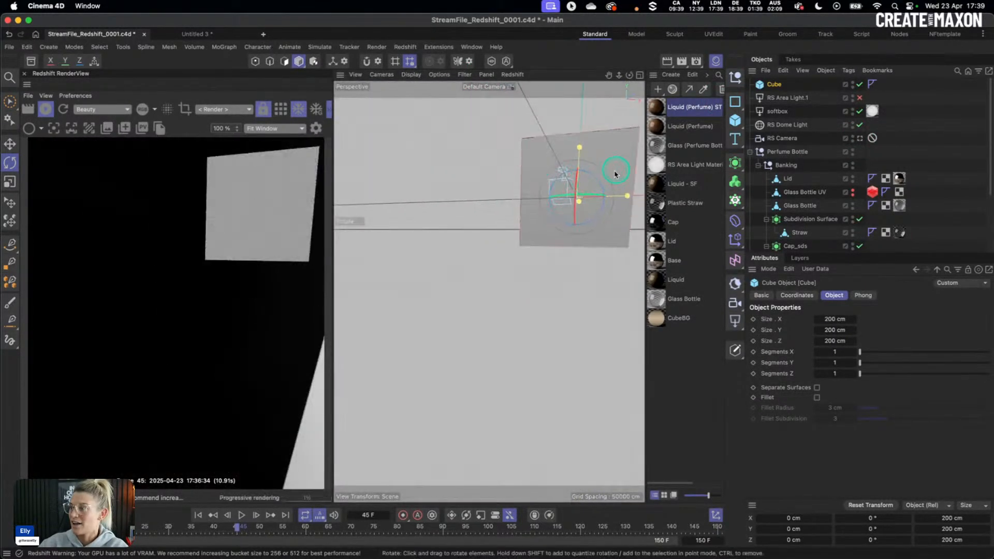
pyautogui.keyDown('alt'); pyautogui.moveTo(614, 167); pyautogui.dragTo(444, 272, button='middle'); pyautogui.keyUp('alt')
pyautogui.keyDown('alt'); pyautogui.moveTo(465, 254); pyautogui.dragTo(435, 268); pyautogui.keyUp('alt')
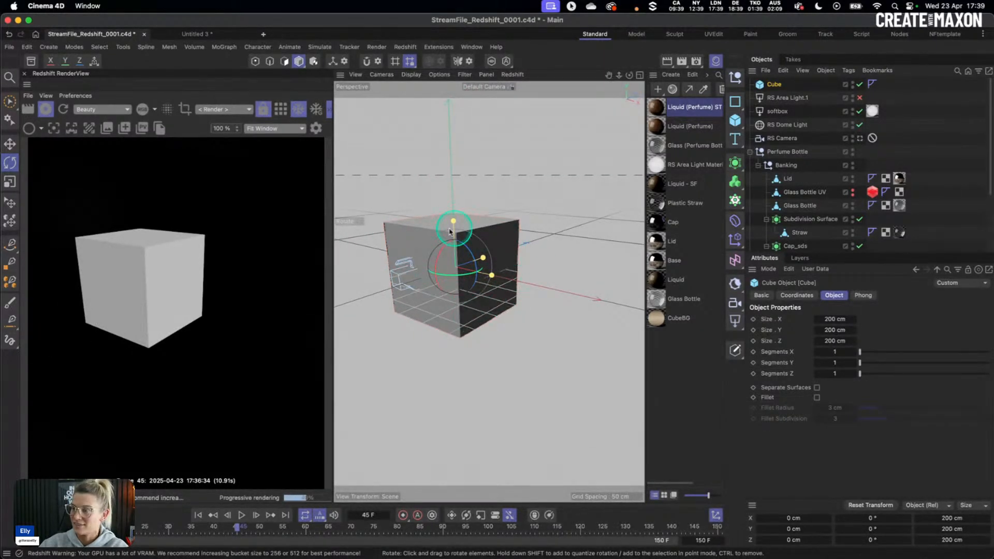
# Return to the RS Camera view and apply a newly created material to the cube.
pyautogui.click(860, 138)
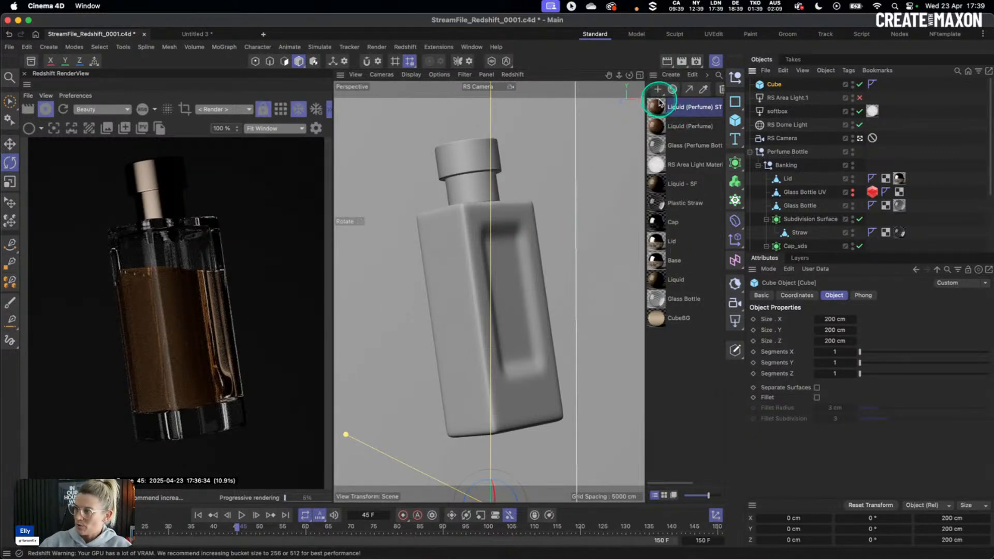
pyautogui.doubleClick(671, 352)
pyautogui.moveTo(656, 103); pyautogui.dragTo(774, 85)
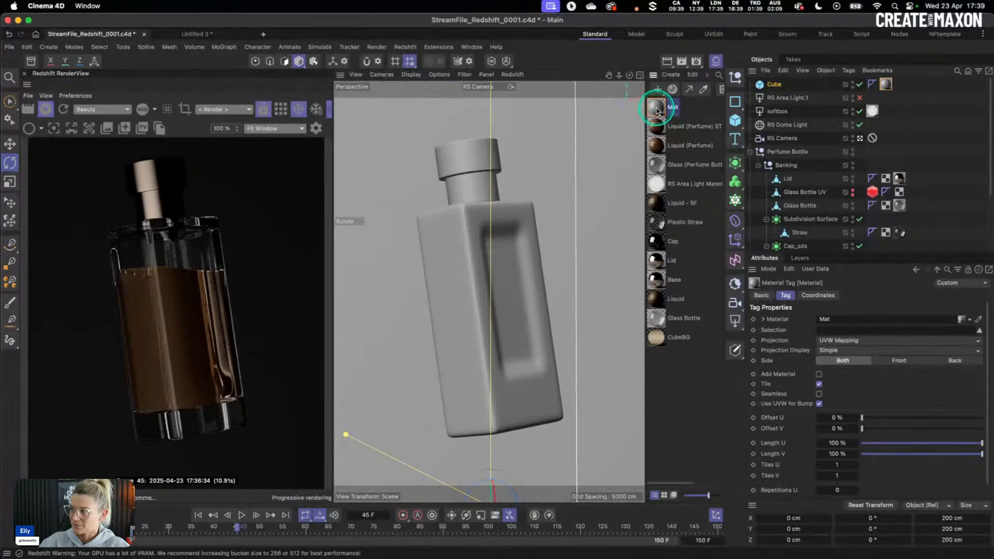
# Rename the cube's new material as Cube HDRI/BG.
pyautogui.doubleClick(671, 109)
pyautogui.write('Cube')
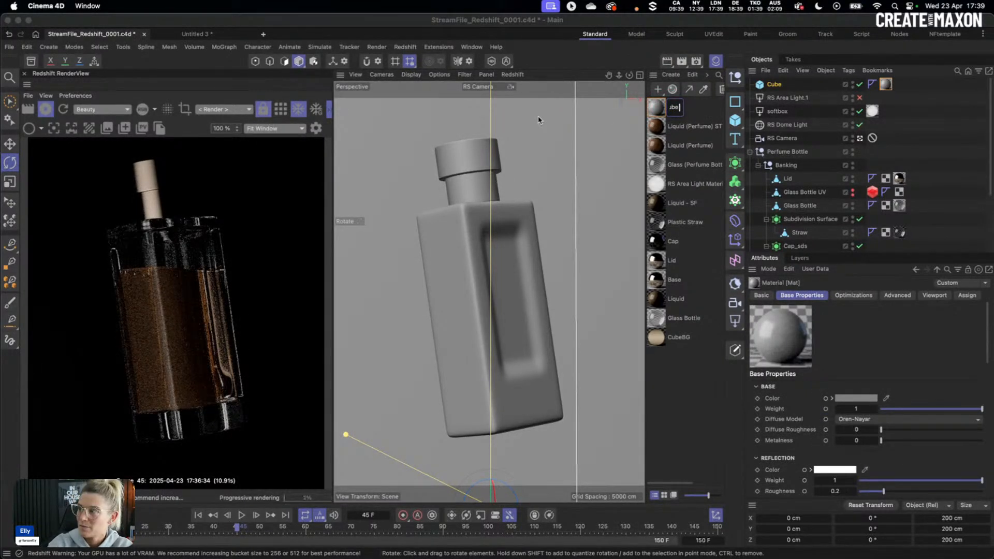
pyautogui.write('DRL')
pyautogui.write('BG')
pyautogui.click(674, 122)
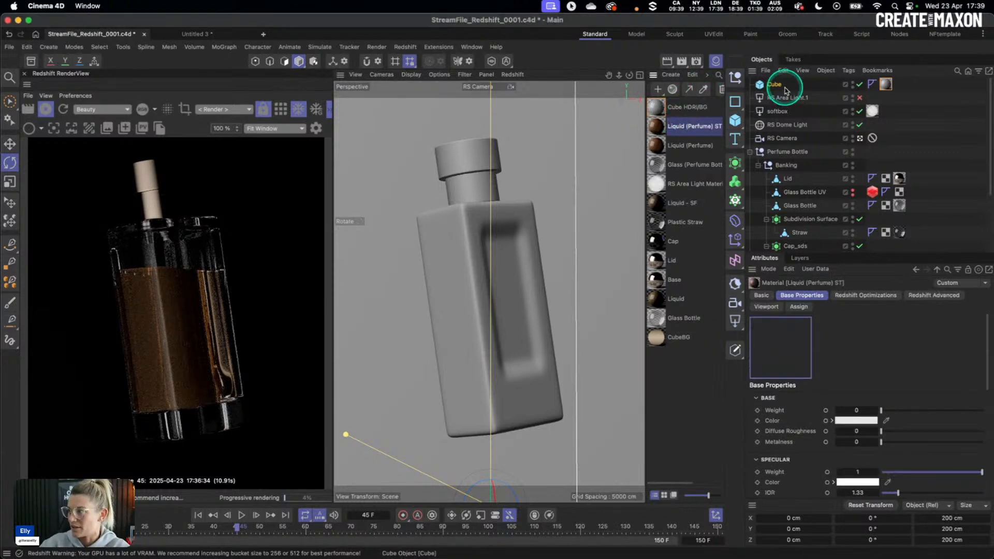
# Rename the cube object as Cube HDRI/BG to match its material.
pyautogui.doubleClick(775, 84)
pyautogui.write('HDRI')
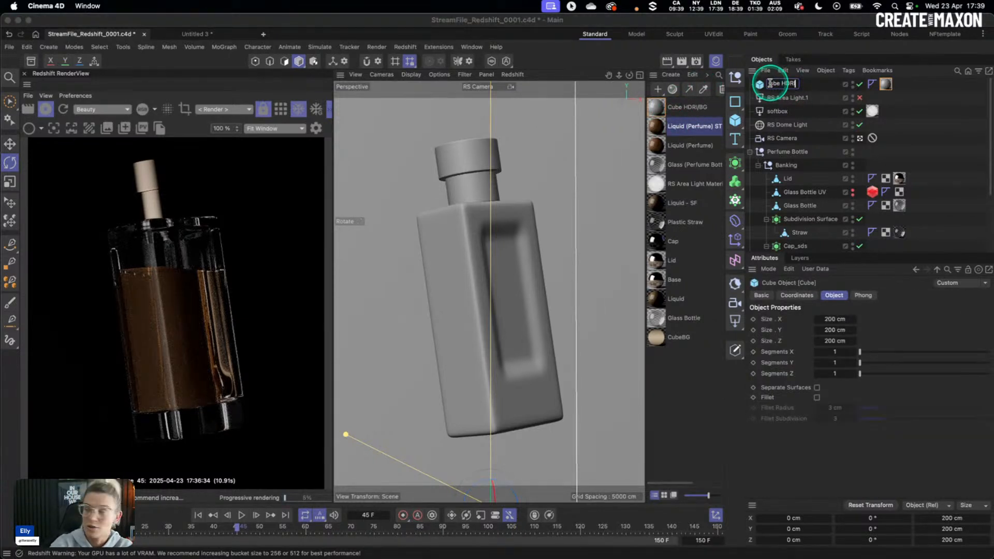
pyautogui.write('/BG')
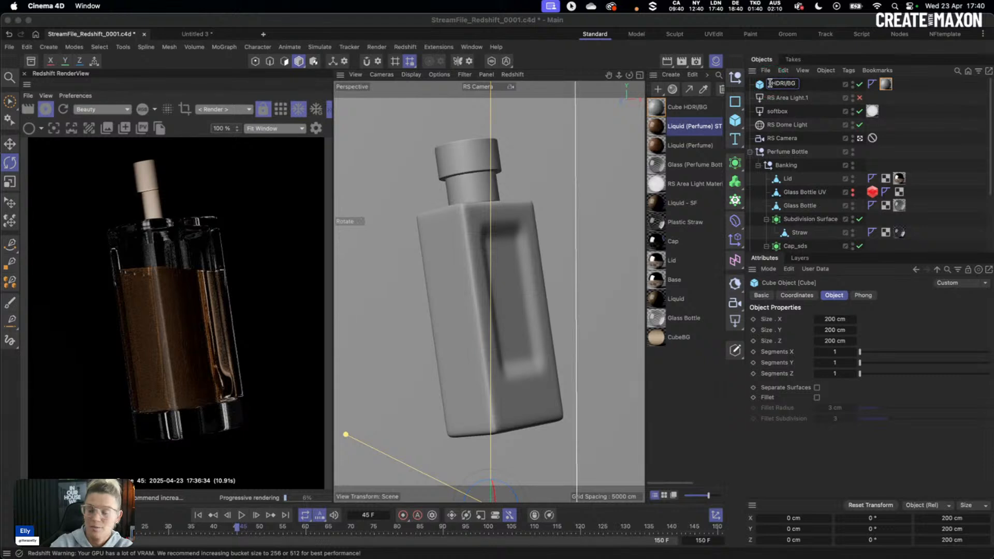
pyautogui.press('Return')
# Open the Cube HDRI/BG material's node graph and add a Ramp node above the RS Standard node.
pyautogui.doubleClick(657, 107)
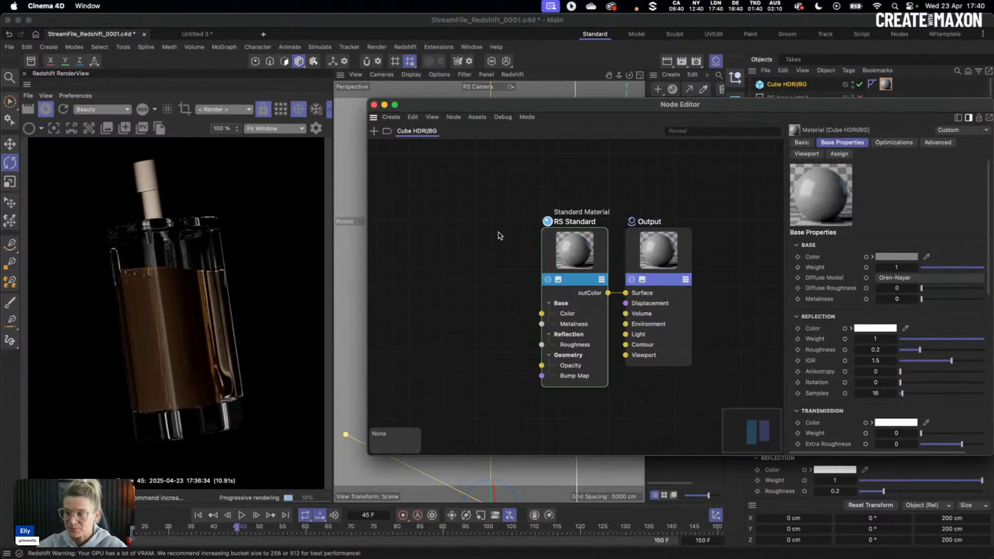
pyautogui.moveTo(575, 250); pyautogui.dragTo(556, 269)
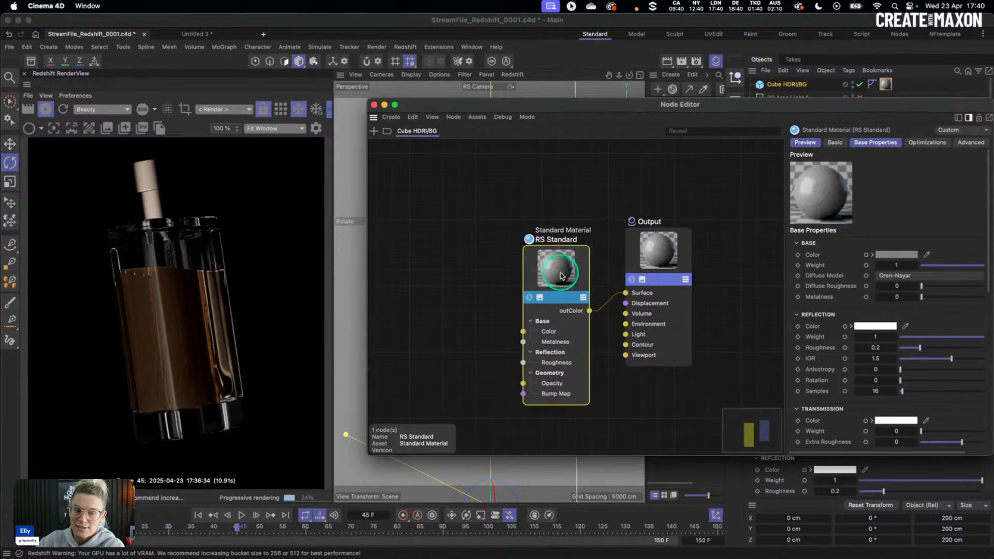
pyautogui.moveTo(561, 275); pyautogui.dragTo(524, 298)
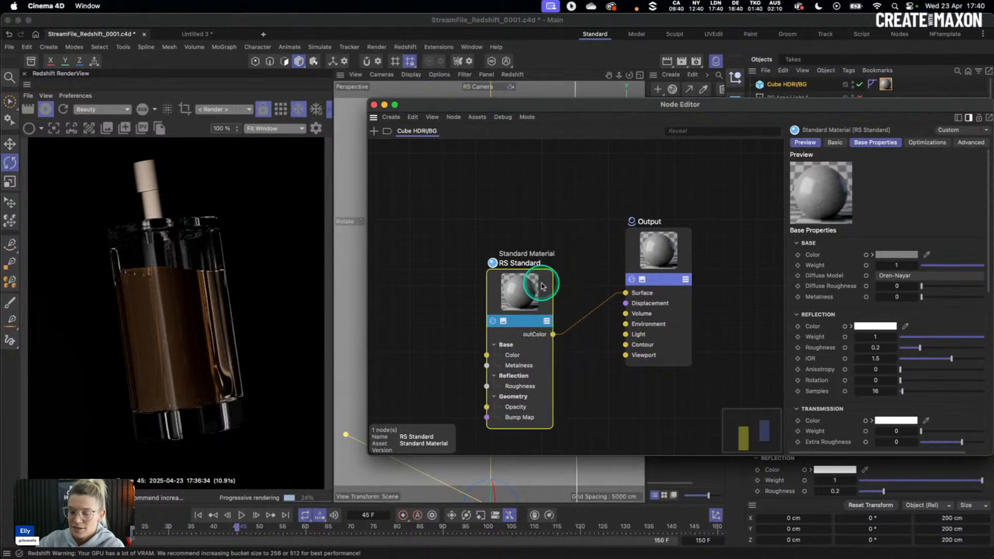
pyautogui.doubleClick(507, 224)
pyautogui.write('ramp')
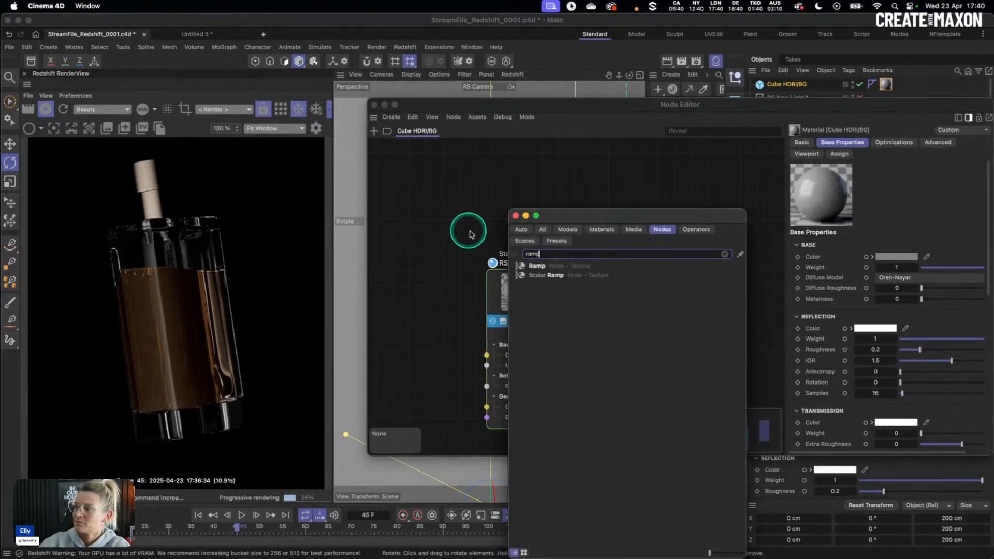
pyautogui.moveTo(537, 267); pyautogui.dragTo(514, 199)
pyautogui.moveTo(518, 278); pyautogui.dragTo(512, 319)
pyautogui.moveTo(499, 201); pyautogui.dragTo(492, 212)
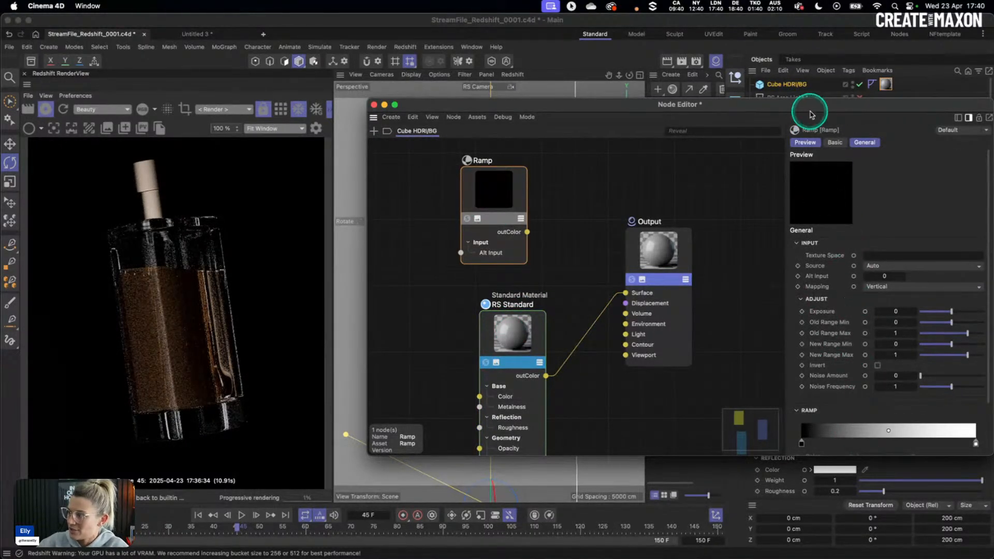
# Set all of the ramp's knots to Linear interpolation and move the white knot to 50%.
pyautogui.moveTo(806, 115); pyautogui.dragTo(729, 88)
pyautogui.moveTo(911, 317); pyautogui.dragTo(912, 347)
pyautogui.rightClick(838, 369)
pyautogui.moveTo(914, 429)
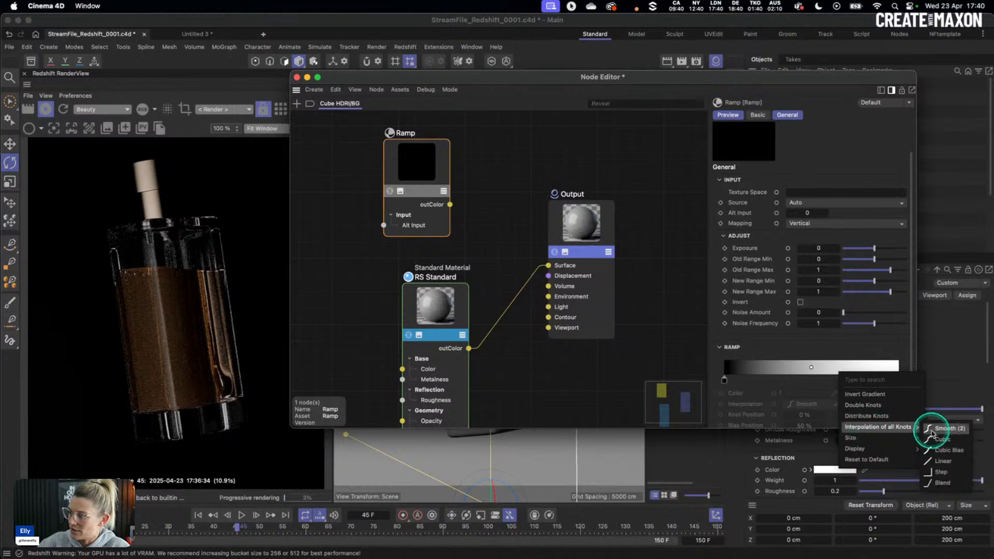
pyautogui.click(943, 461)
pyautogui.moveTo(897, 381); pyautogui.dragTo(835, 383)
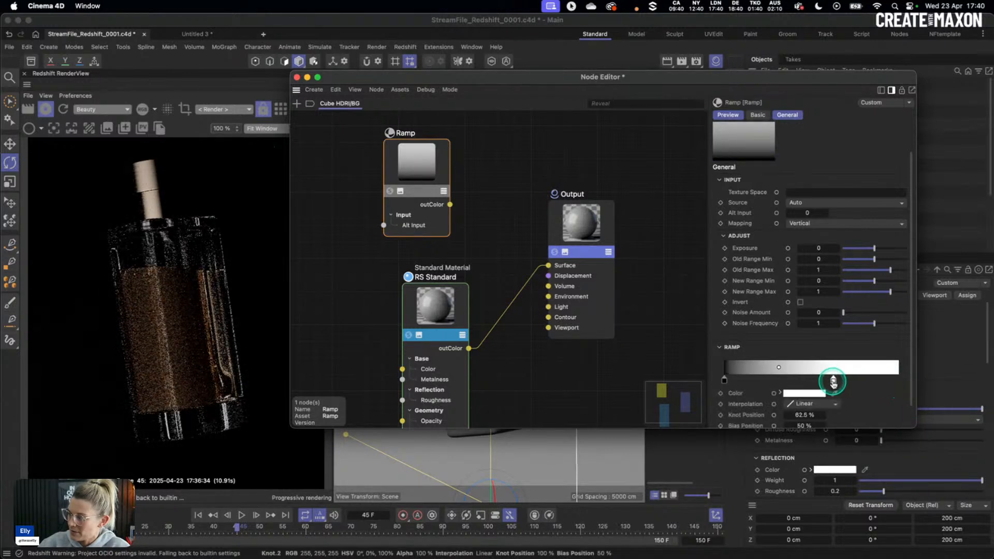
pyautogui.doubleClick(808, 414)
pyautogui.write('50')
pyautogui.press('Return')
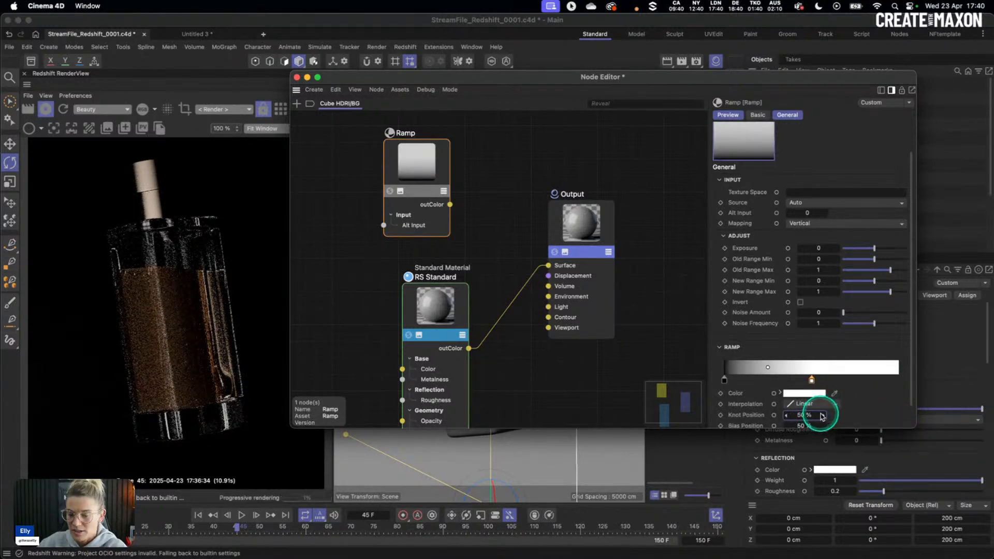
# Add a black knot at 100% on the ramp so the gradient runs black, white, black.
pyautogui.click(896, 381)
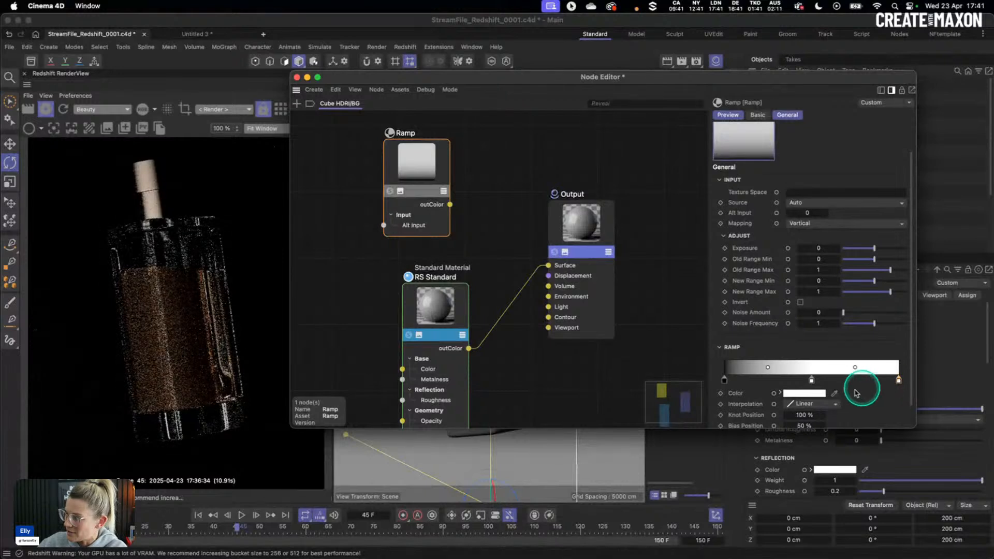
pyautogui.click(804, 393)
pyautogui.moveTo(734, 458); pyautogui.dragTo(674, 520)
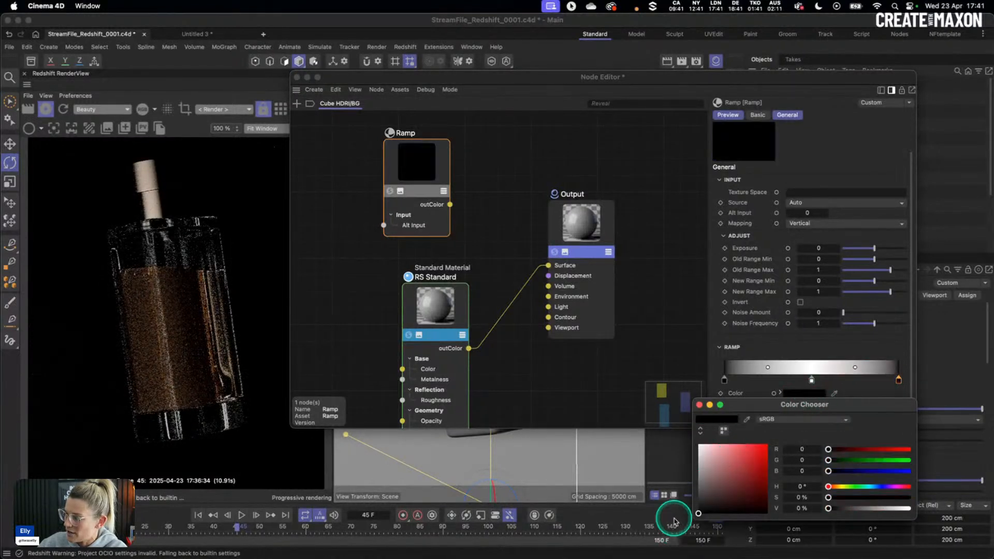
pyautogui.click(699, 404)
# Delete the RS Standard node and connect the Ramp's outColor directly to the Output's Surface.
pyautogui.moveTo(423, 178); pyautogui.dragTo(448, 199)
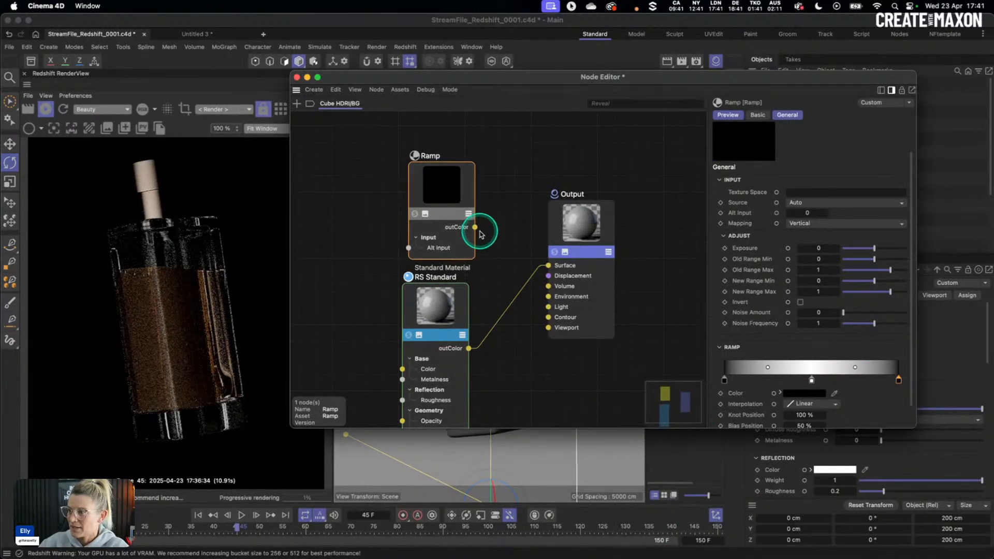
pyautogui.click(438, 317)
pyautogui.press('BackSpace')
pyautogui.moveTo(436, 197); pyautogui.dragTo(365, 245)
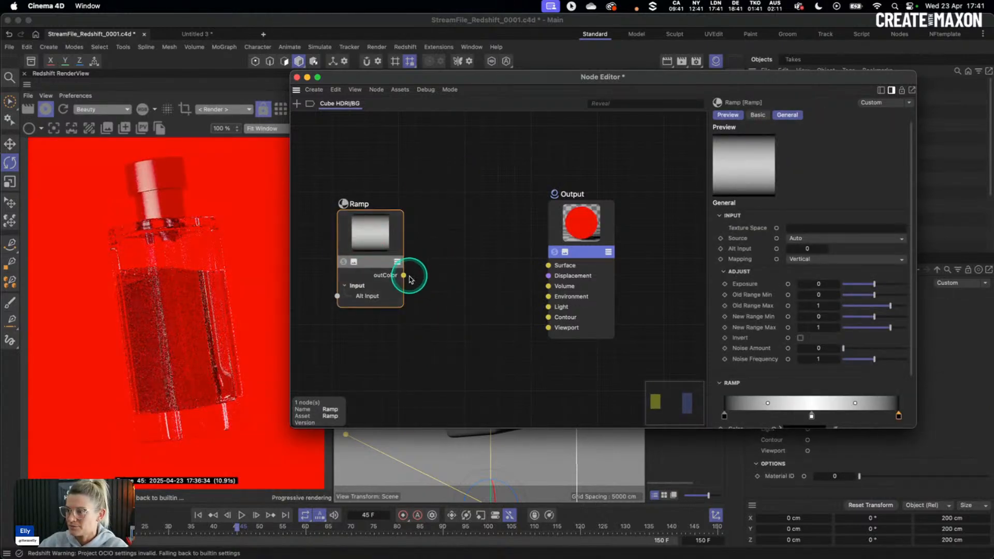
pyautogui.moveTo(404, 275); pyautogui.dragTo(548, 265)
pyautogui.moveTo(390, 254); pyautogui.dragTo(410, 244)
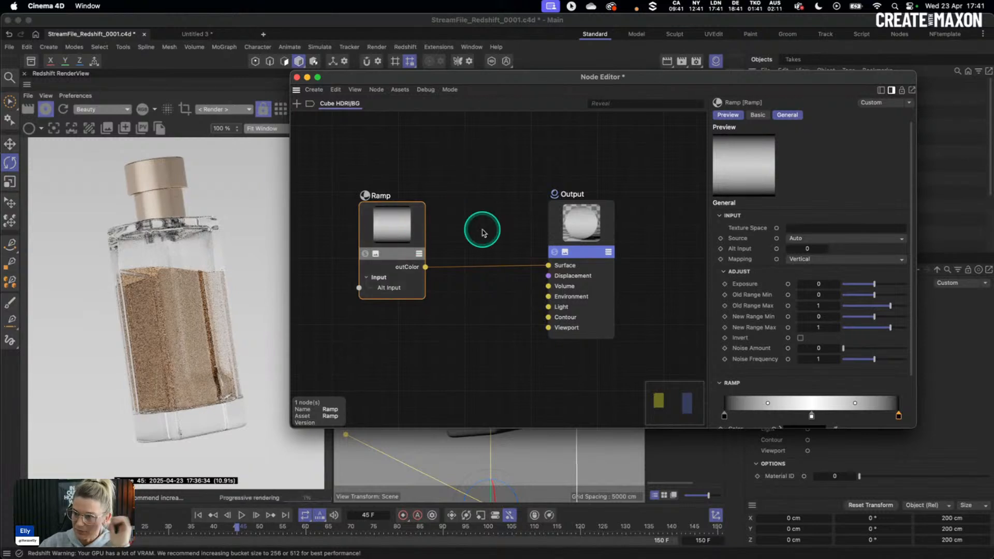
# Duplicate the Ramp node and arrange the copy below the original.
pyautogui.click(587, 226)
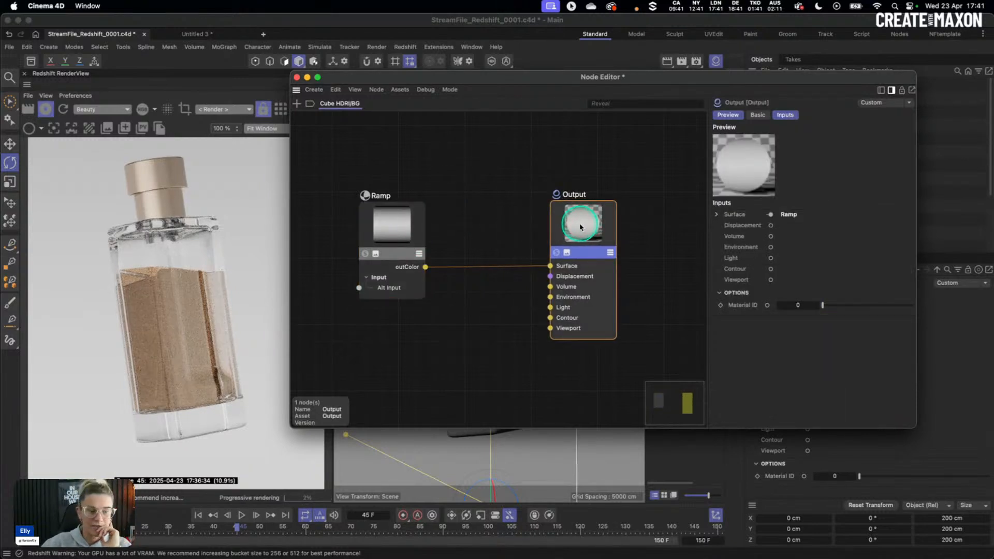
pyautogui.moveTo(405, 240); pyautogui.dragTo(412, 241)
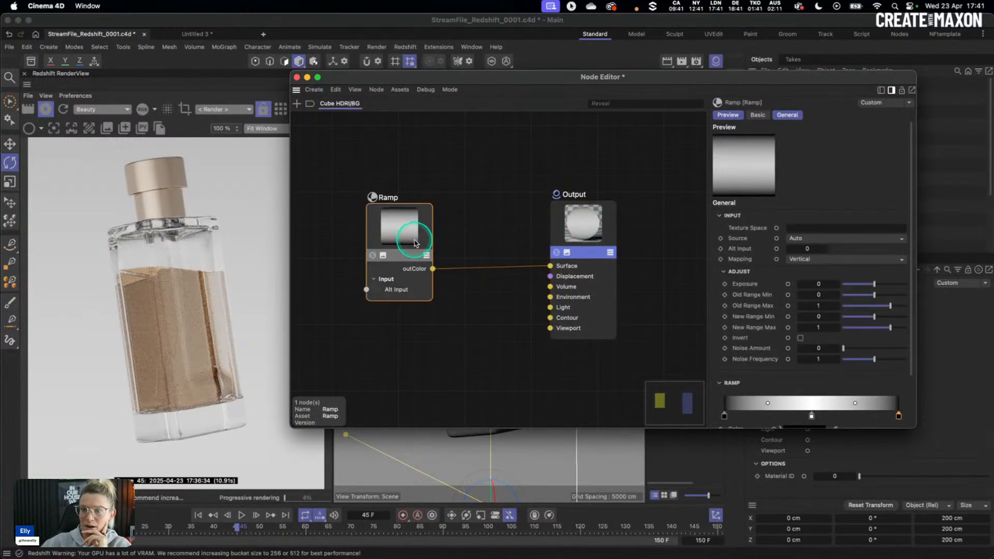
pyautogui.moveTo(414, 255); pyautogui.dragTo(378, 180)
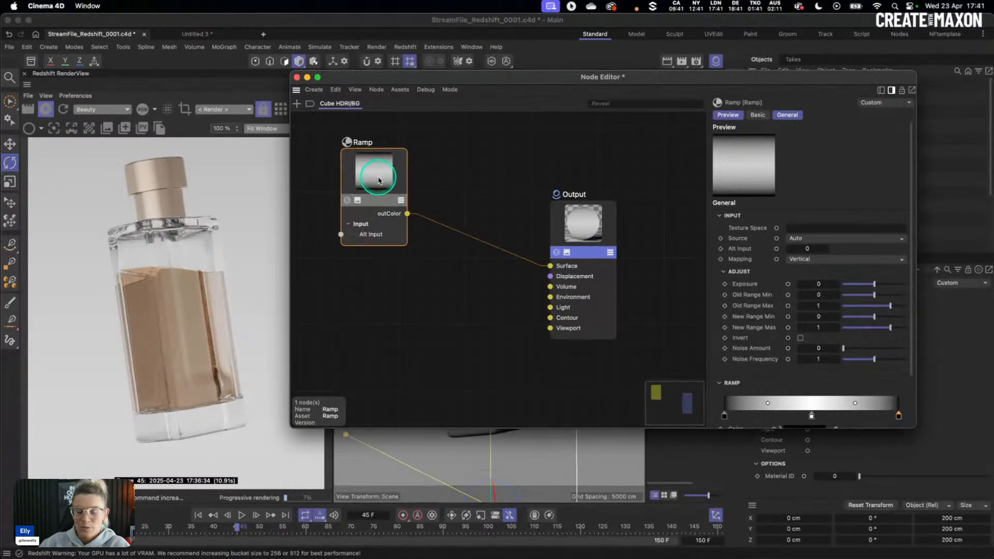
pyautogui.press('super+v')
pyautogui.moveTo(495, 245); pyautogui.dragTo(370, 277)
pyautogui.moveTo(319, 192); pyautogui.dragTo(371, 265)
pyautogui.moveTo(366, 284); pyautogui.dragTo(367, 304)
pyautogui.click(366, 194)
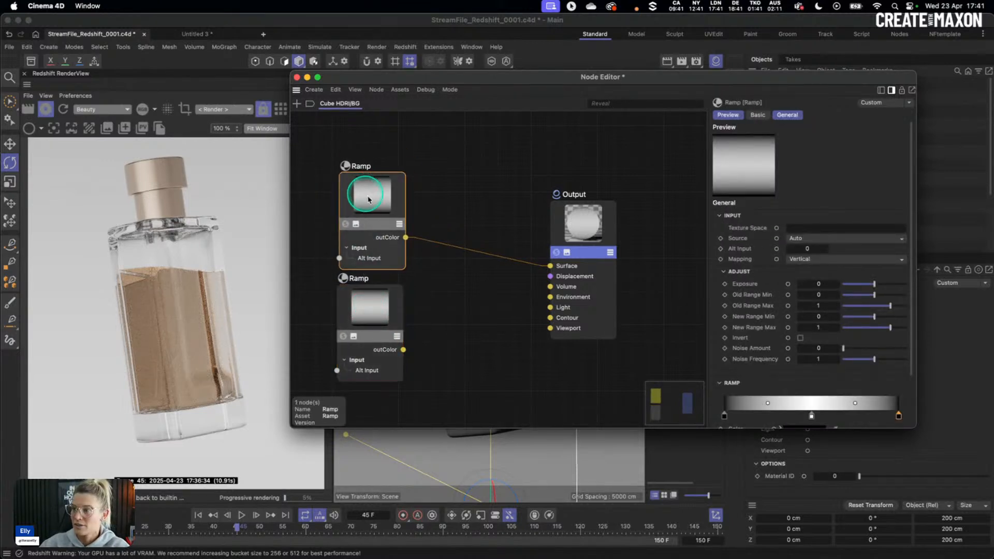
pyautogui.moveTo(367, 195); pyautogui.dragTo(363, 191)
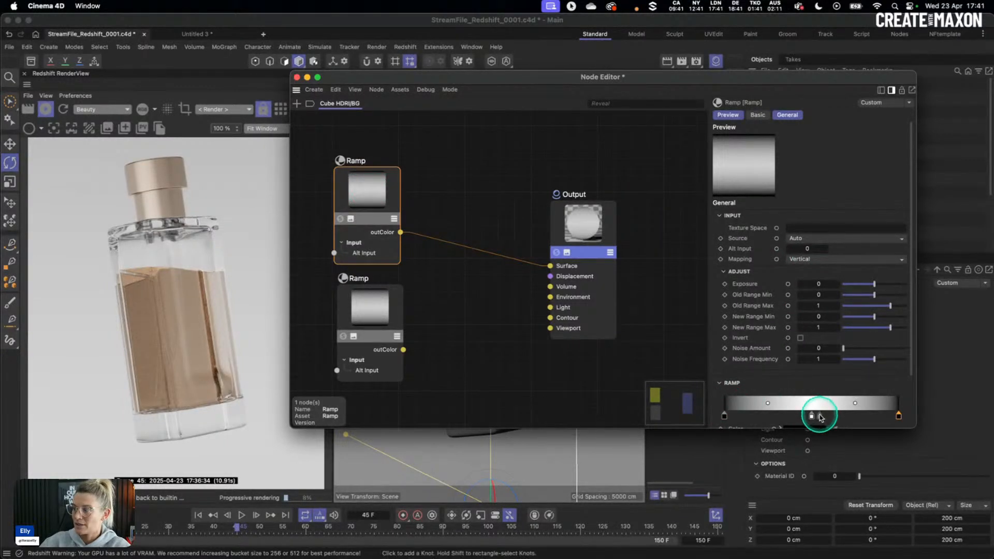
# Set the duplicated ramp's mapping to Horizontal.
pyautogui.click(371, 326)
pyautogui.click(808, 260)
pyautogui.click(815, 270)
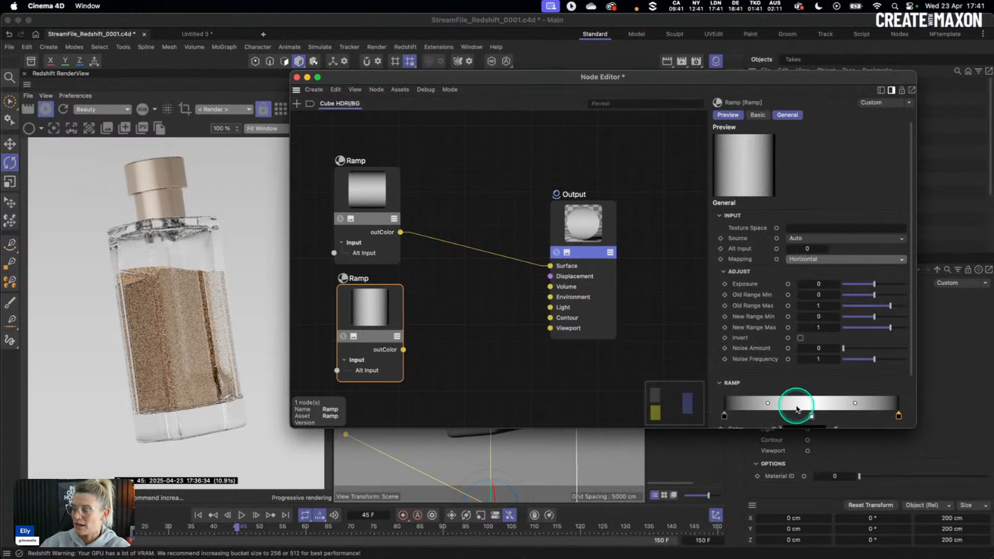
# Add a Color Layer node before the Output, feeding the vertical ramp into Base Layer color and the horizontal ramp into Layer 1 color.
pyautogui.doubleClick(476, 210)
pyautogui.write('colo')
pyautogui.moveTo(519, 306); pyautogui.dragTo(467, 227)
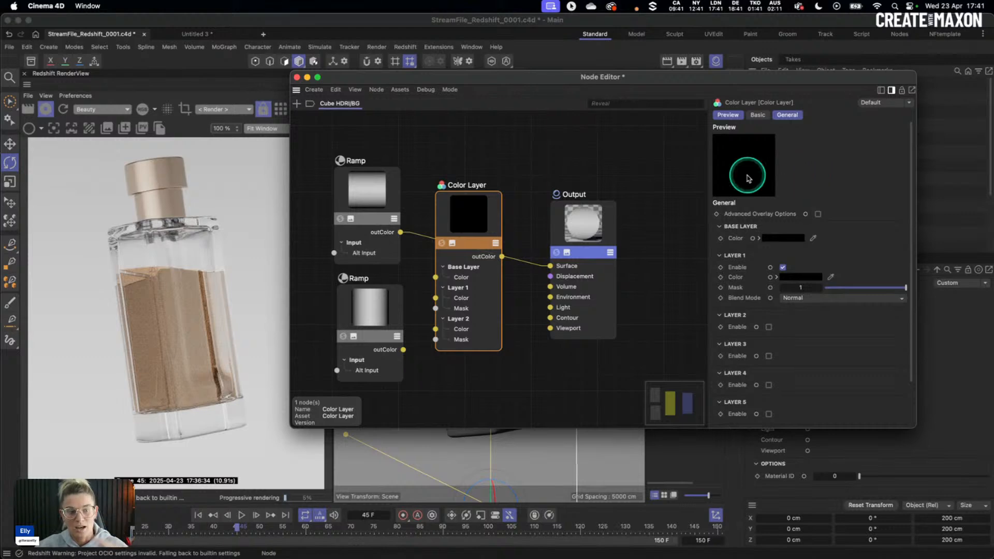
pyautogui.moveTo(400, 232); pyautogui.dragTo(436, 277)
pyautogui.moveTo(401, 350); pyautogui.dragTo(435, 298)
# Set the Color Layer's Layer 1 blend mode to Multiply.
pyautogui.click(461, 247)
pyautogui.click(800, 301)
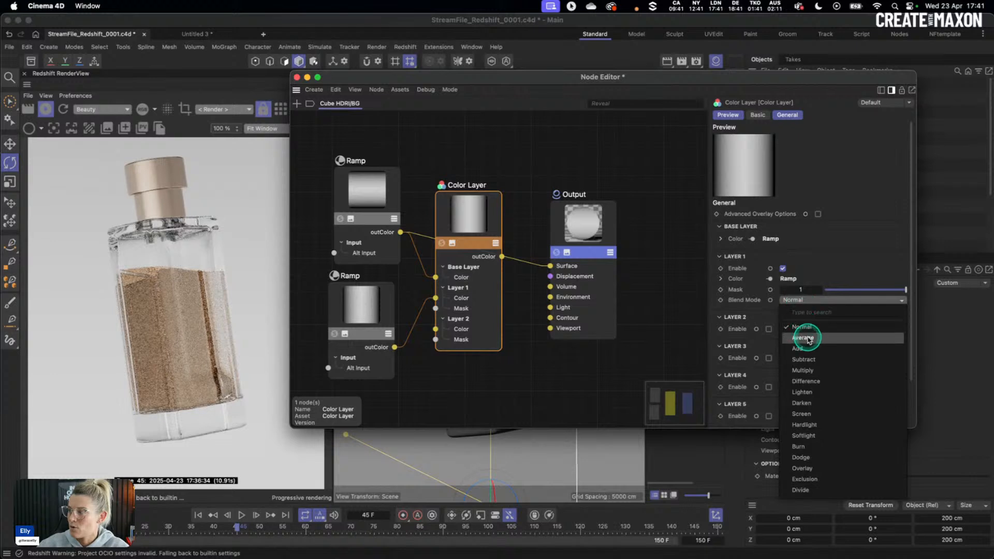
pyautogui.click(803, 363)
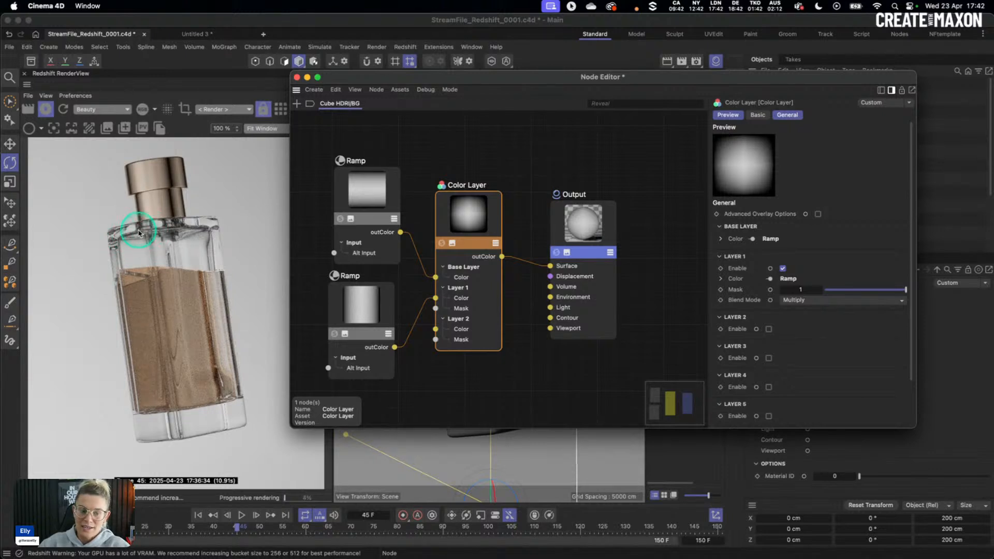
# Close the node graph and compare the bottle render with the gradient cube disabled and enabled.
pyautogui.click(297, 78)
pyautogui.click(859, 84)
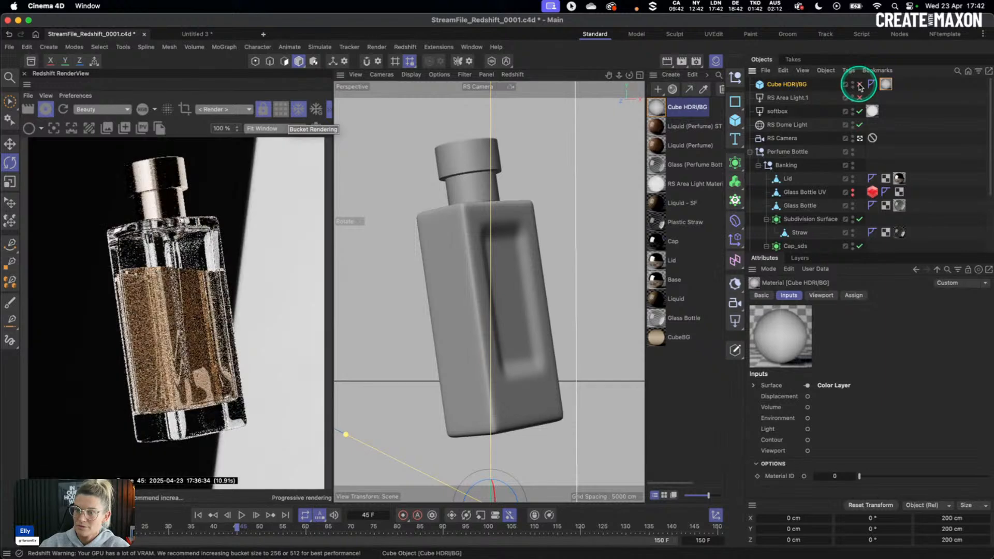
pyautogui.click(859, 84)
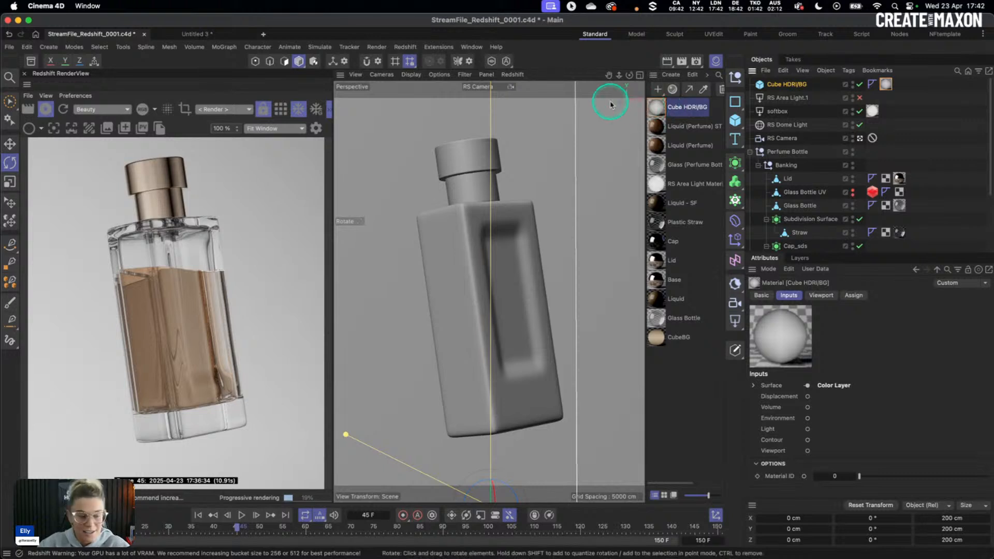
# Recolor the vertical ramp's middle knot with a brown sampled from the rendered liquid, and raise the color's brightness to 90%.
pyautogui.doubleClick(656, 110)
pyautogui.click(406, 204)
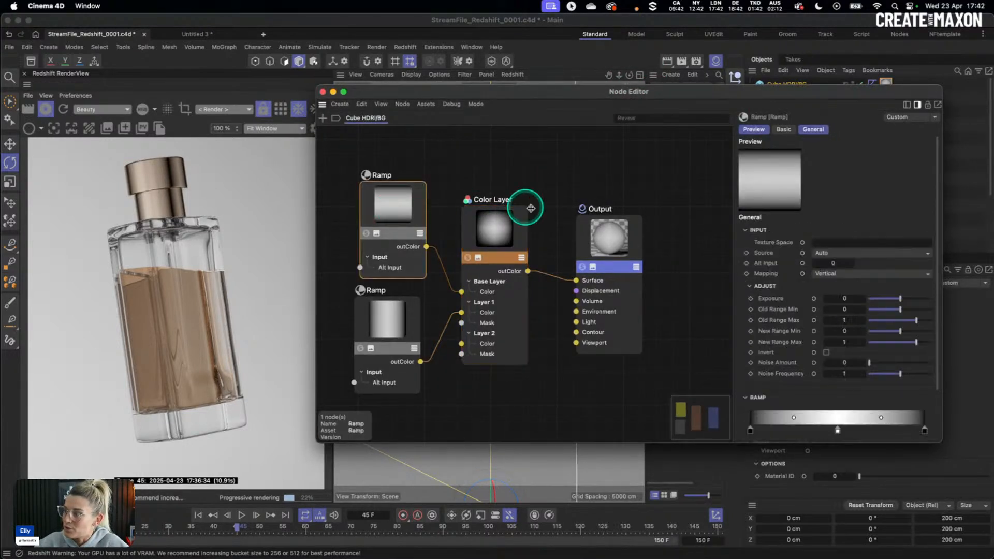
pyautogui.scroll(-2, 927, 381)
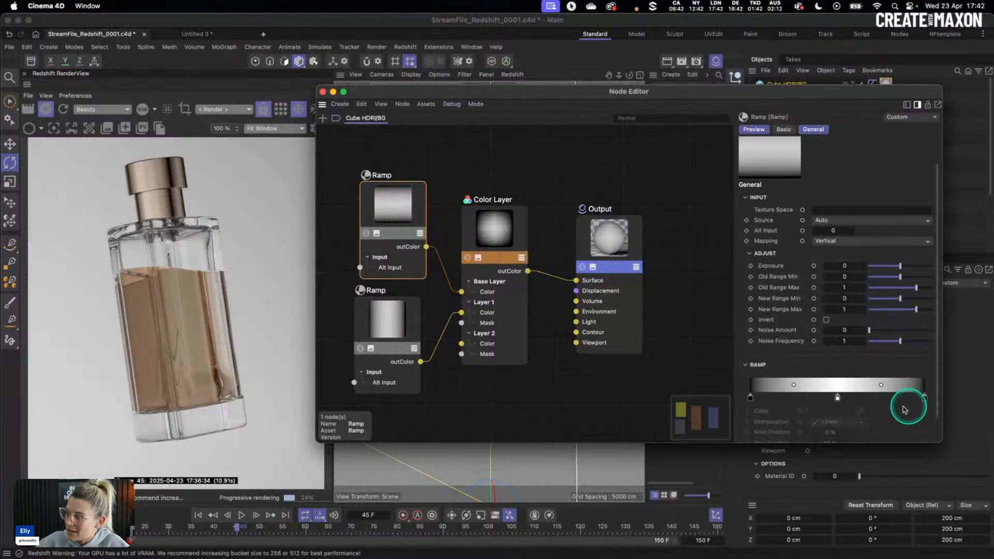
pyautogui.click(837, 400)
pyautogui.click(860, 410)
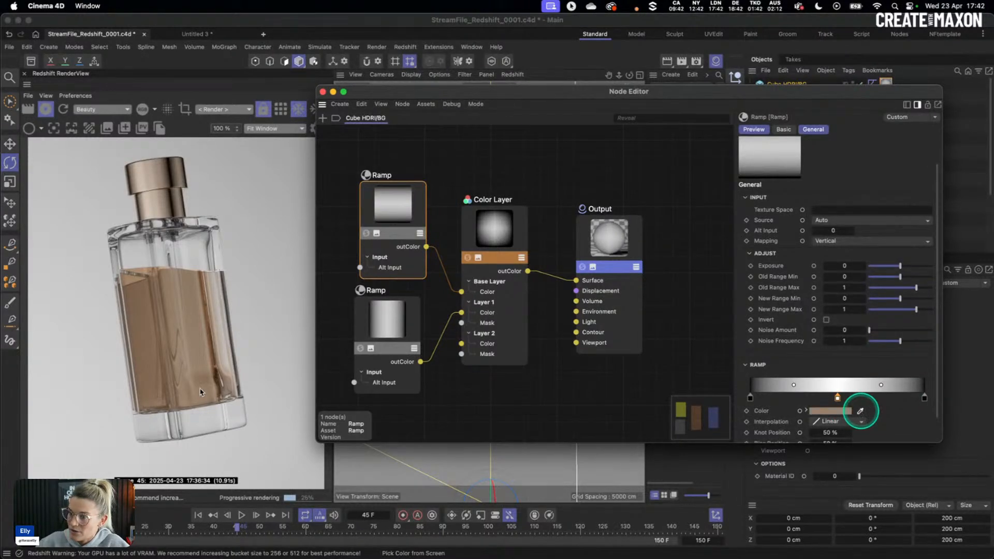
pyautogui.click(181, 400)
pyautogui.click(830, 410)
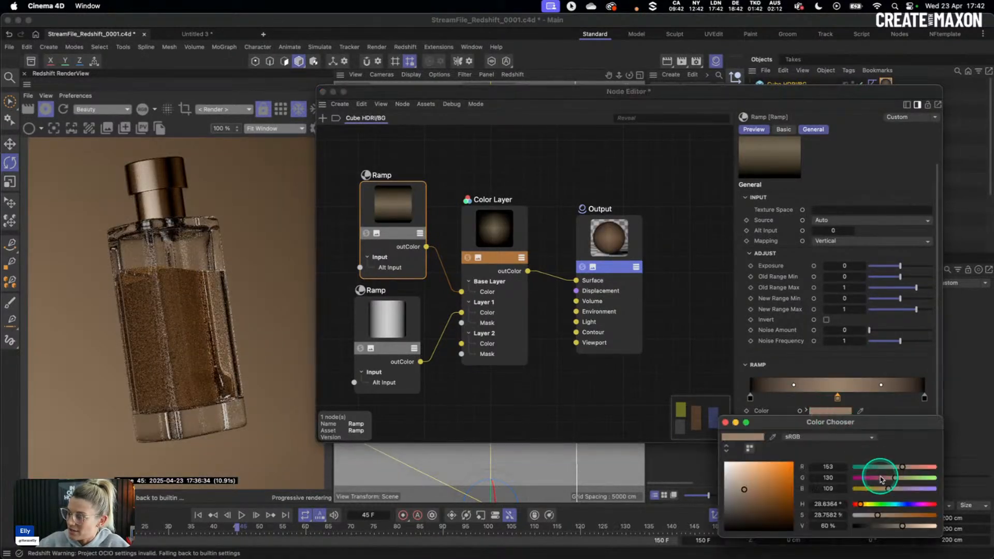
pyautogui.click(926, 526)
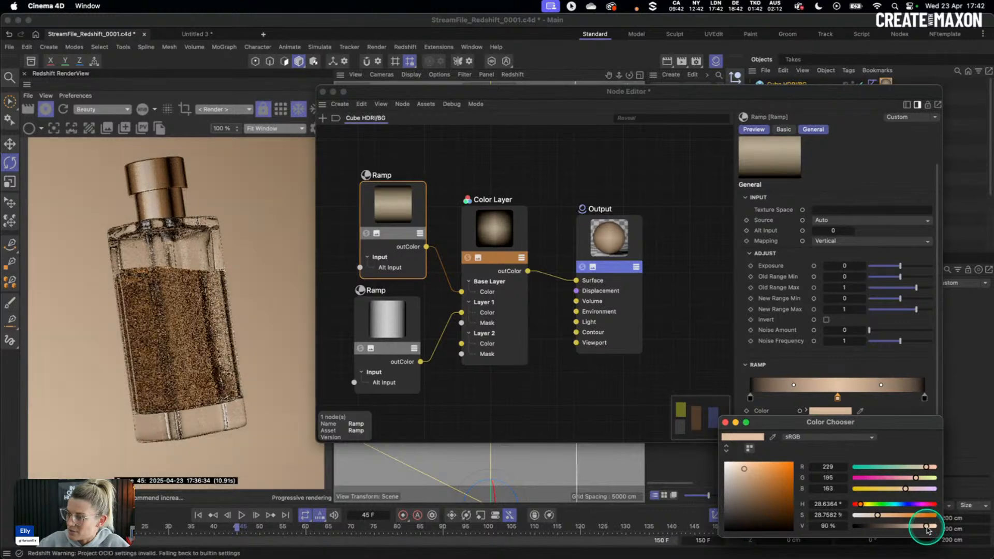
# Lighten and desaturate the middle knot of the background material's base-layer ramp to a pale beige.
pyautogui.moveTo(926, 527); pyautogui.dragTo(870, 519)
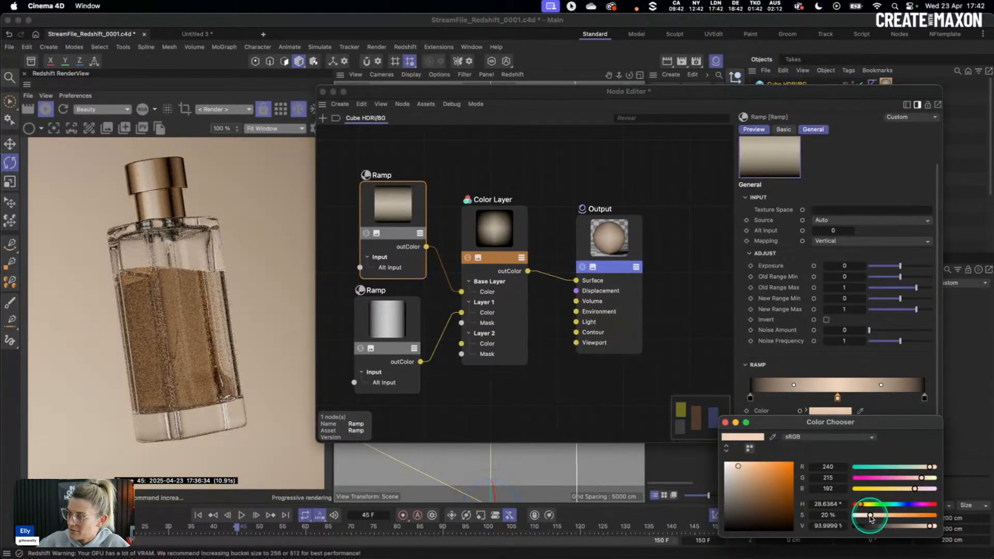
pyautogui.click(725, 422)
pyautogui.rightClick(842, 414)
pyautogui.click(862, 436)
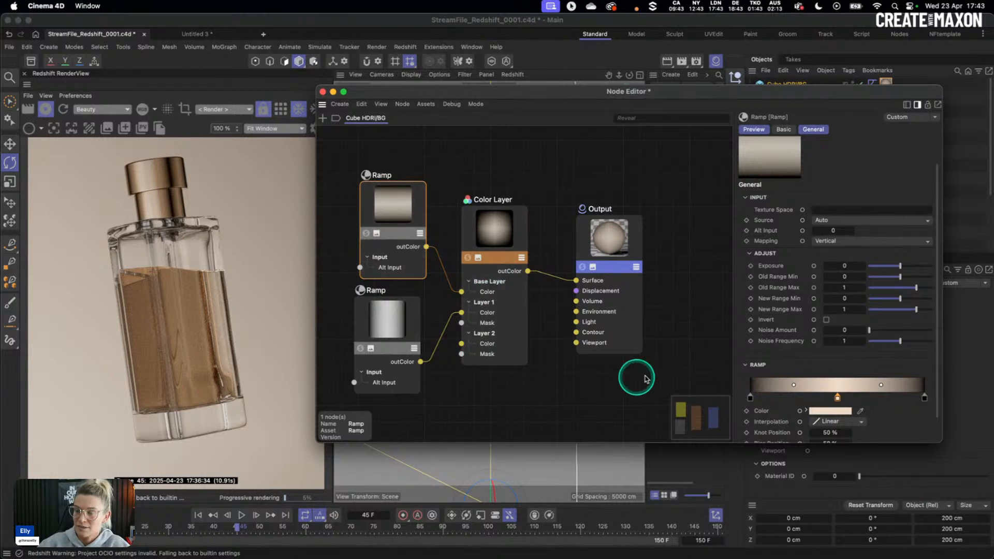
pyautogui.click(471, 241)
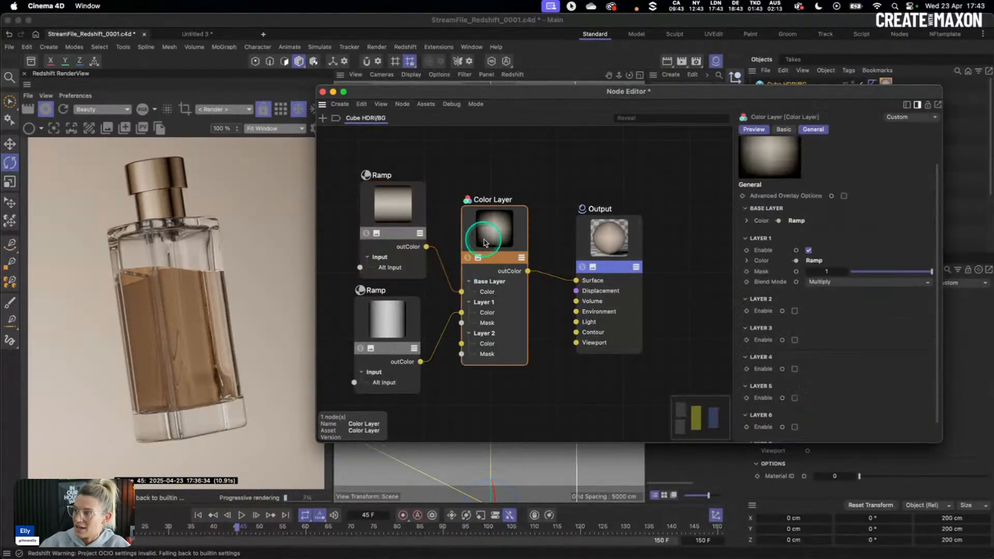
pyautogui.click(389, 213)
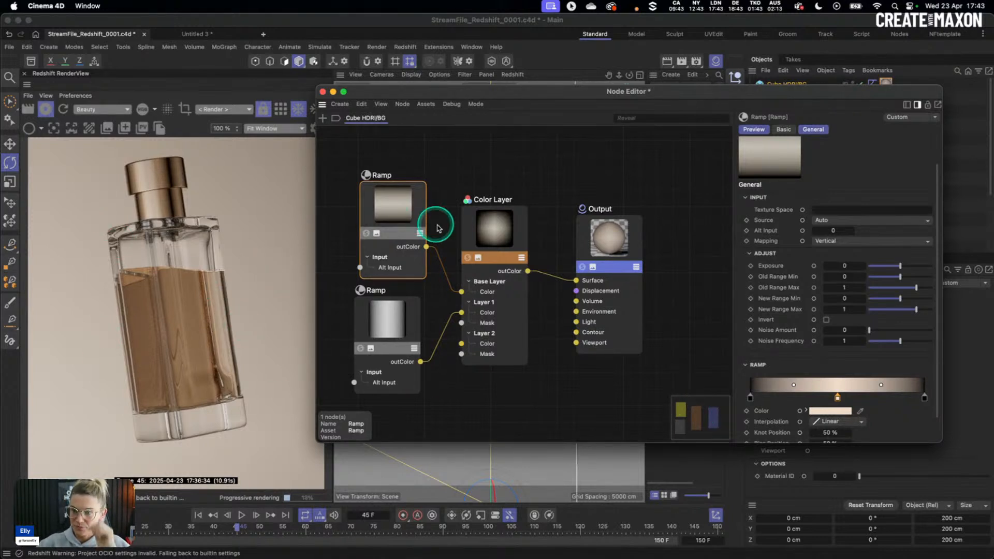
pyautogui.click(322, 93)
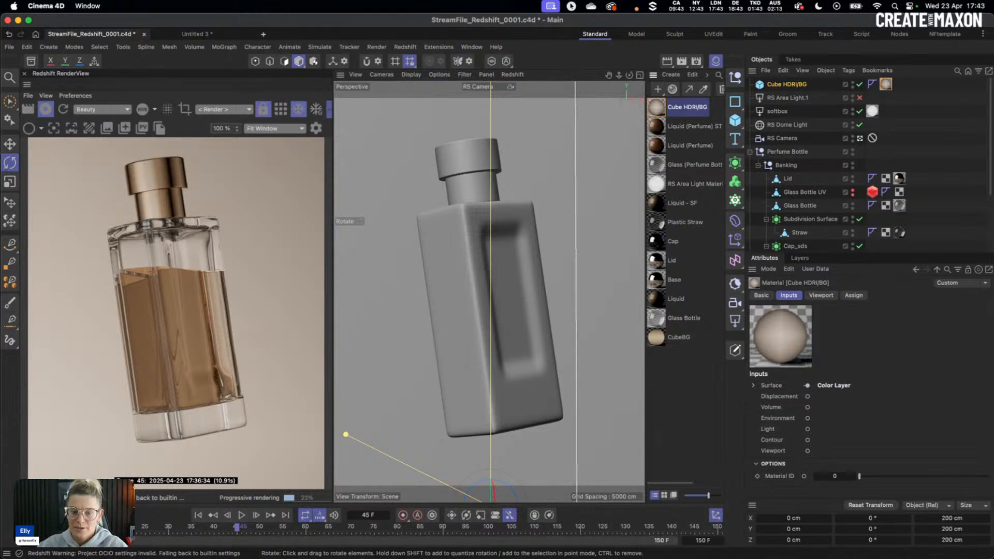
# Set the transmission depth of the Liquid (Perfume) material to 3.
pyautogui.click(693, 354)
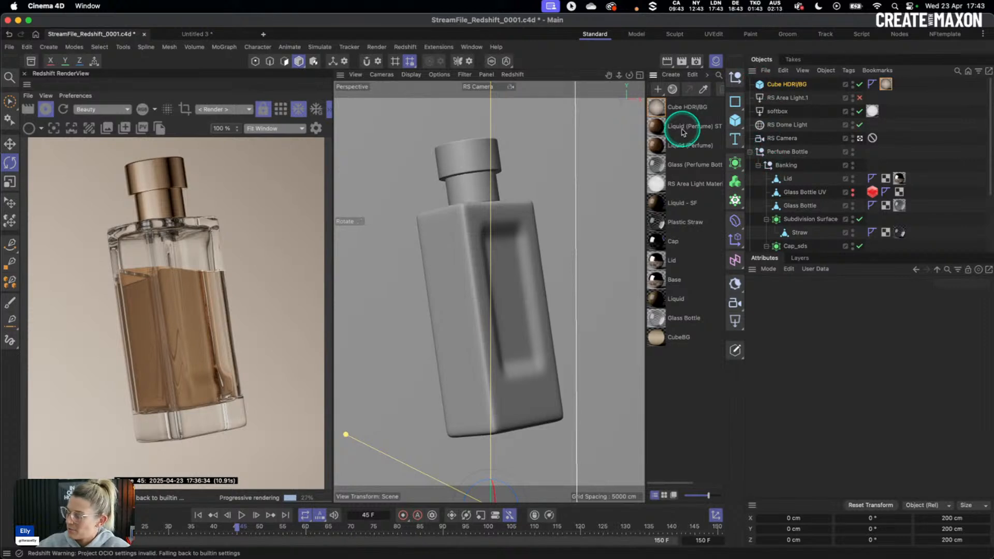
pyautogui.click(661, 130)
pyautogui.doubleClick(660, 136)
pyautogui.click(842, 421)
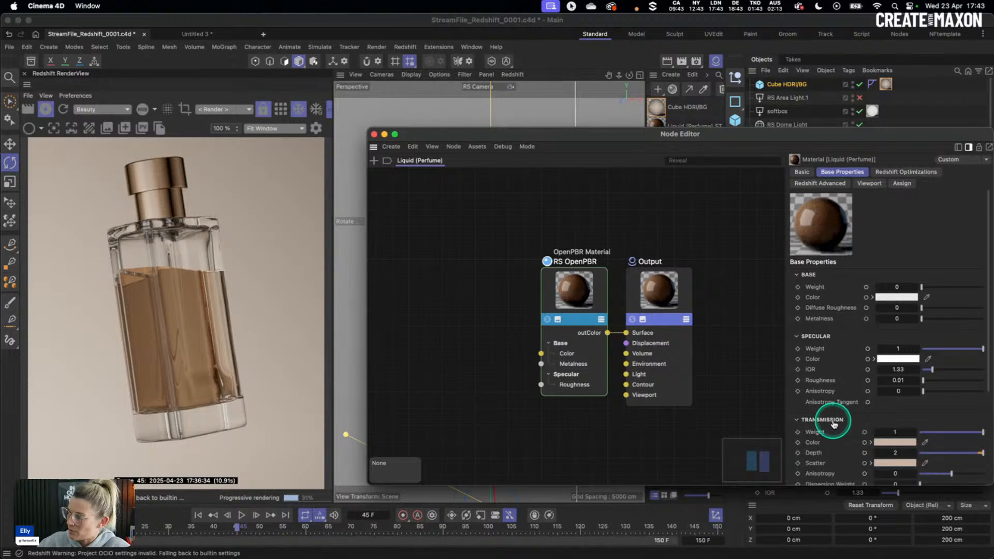
pyautogui.press('Return')
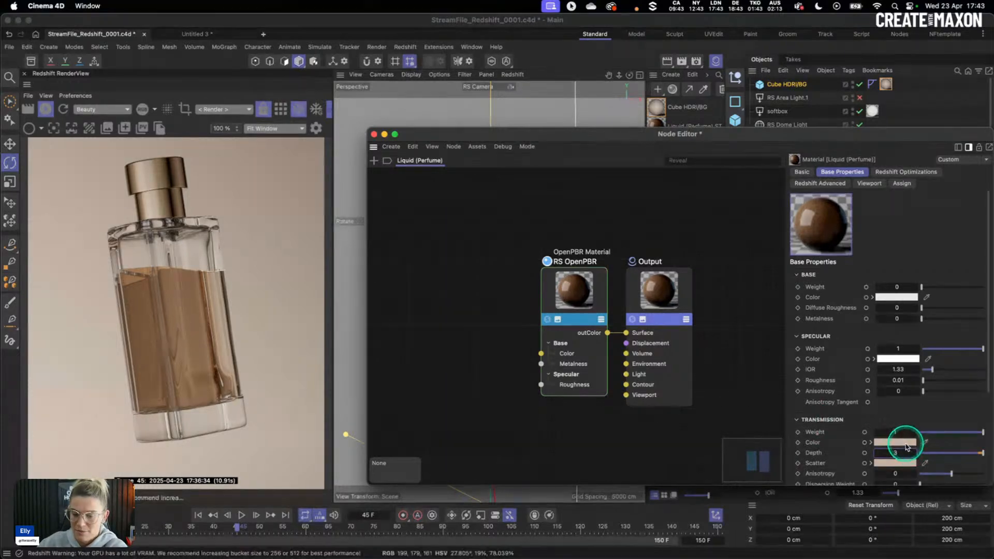
pyautogui.click(374, 135)
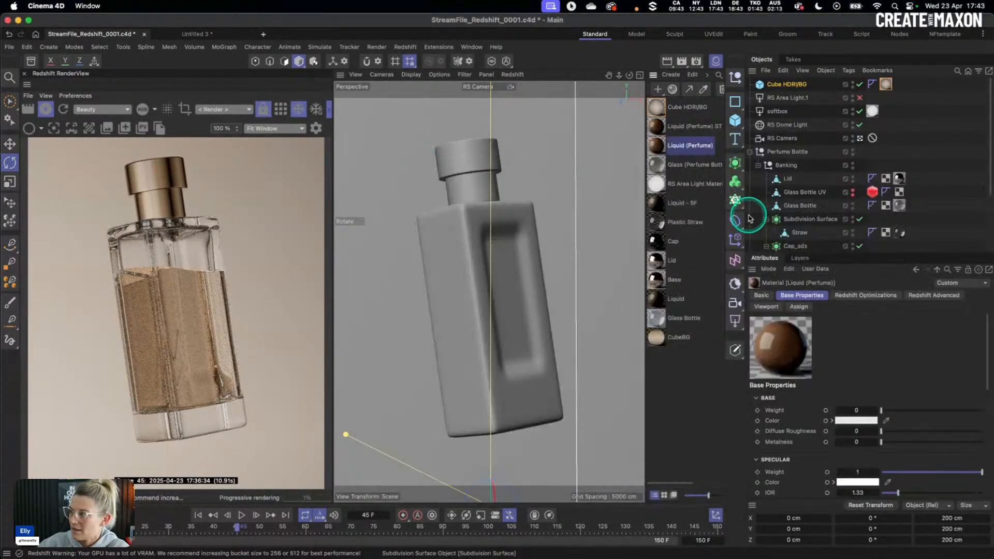
# Set the transmission depth of the Liquid (Perfume) ST material to 3 in its OpenPBR node.
pyautogui.doubleClick(656, 132)
pyautogui.click(568, 284)
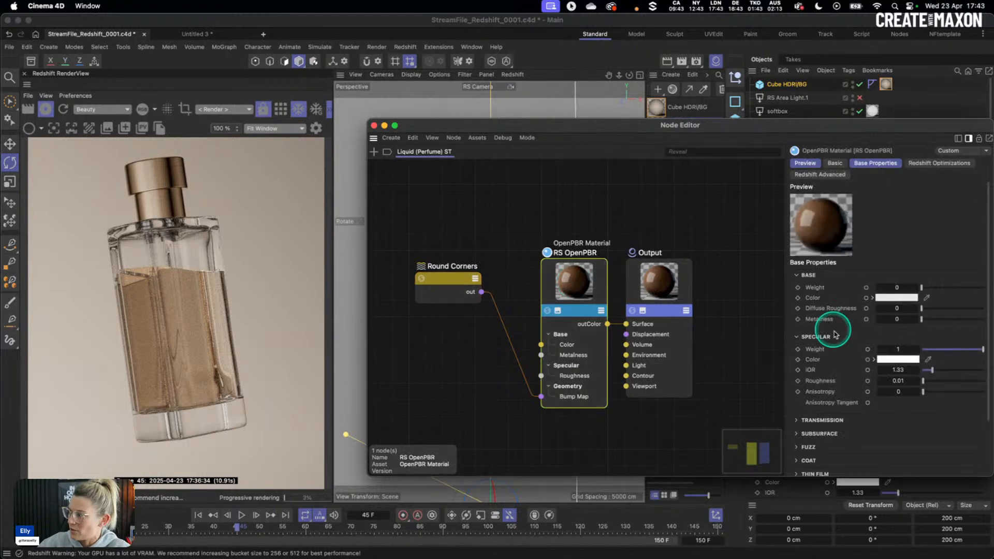
pyautogui.doubleClick(895, 420)
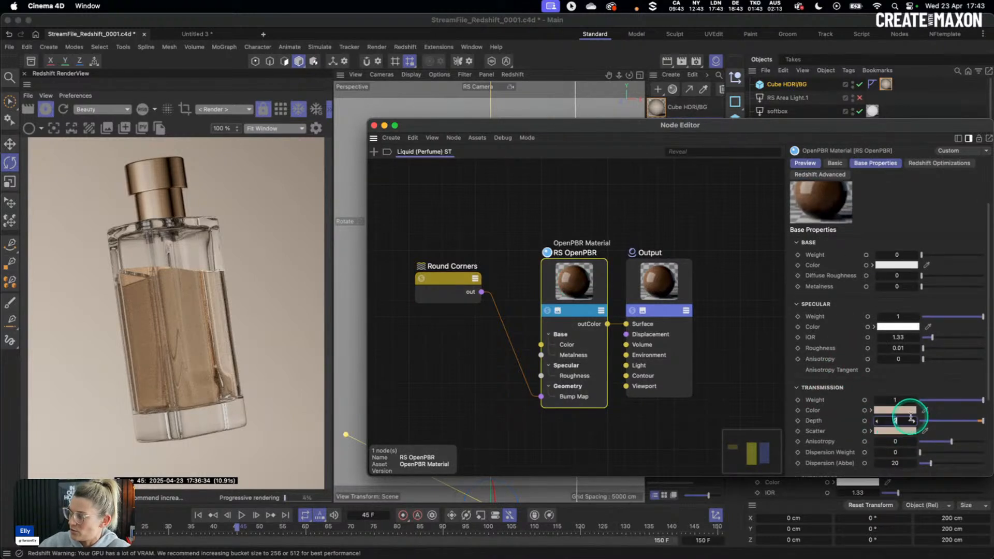
pyautogui.write('3')
pyautogui.press('Return')
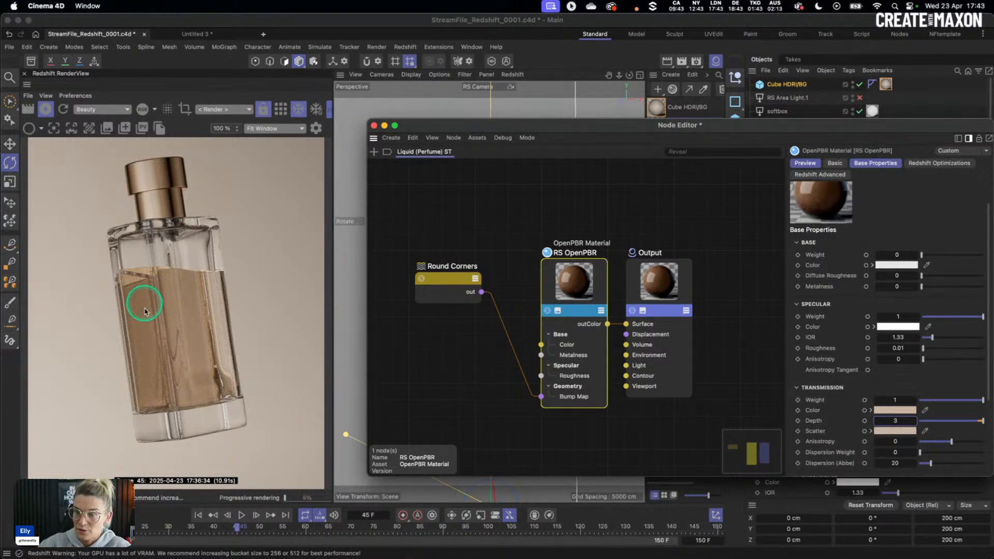
pyautogui.click(374, 126)
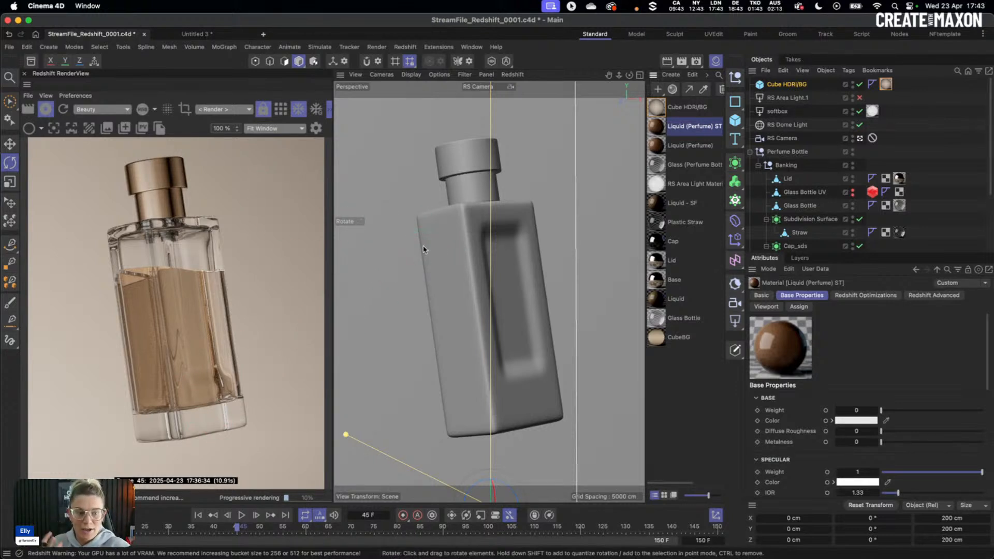
# Add a Redshift Object tag to the Cube HDRI/BG object and show the tag's visibility settings.
pyautogui.click(787, 125)
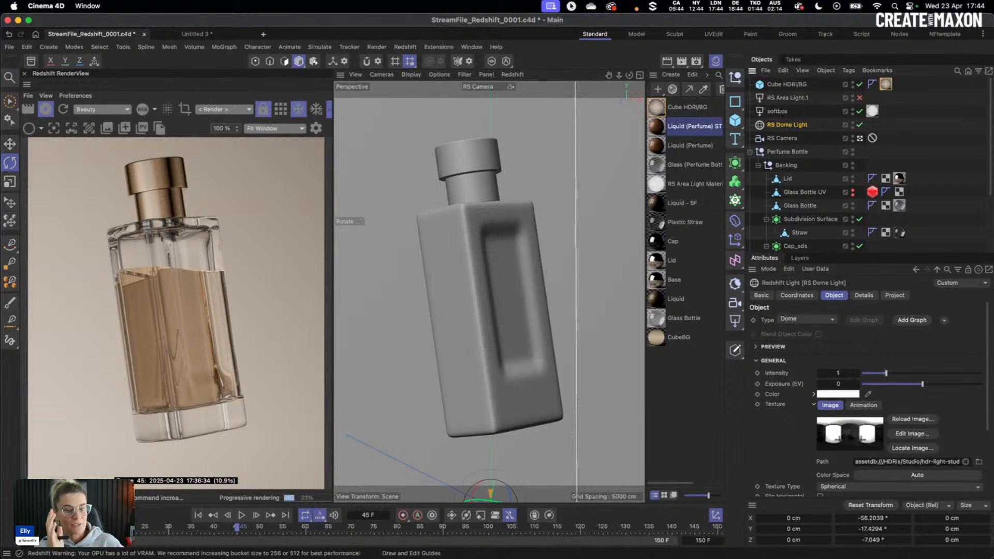
pyautogui.click(783, 86)
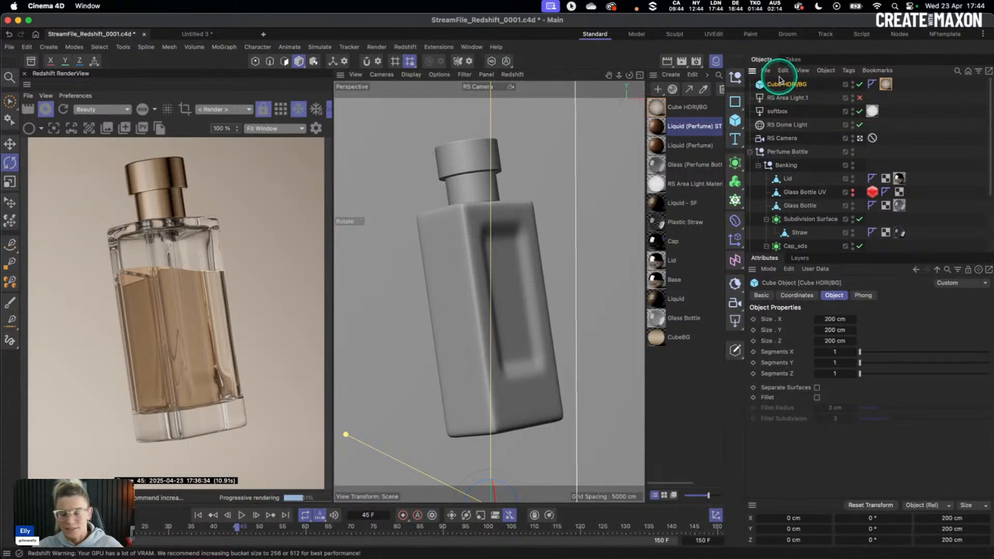
pyautogui.rightClick(789, 88)
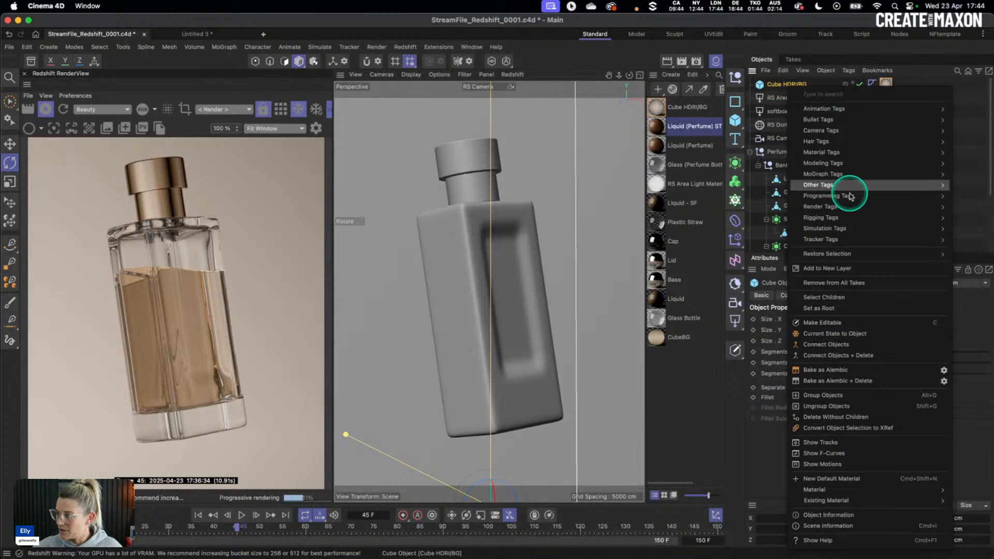
pyautogui.moveTo(823, 208)
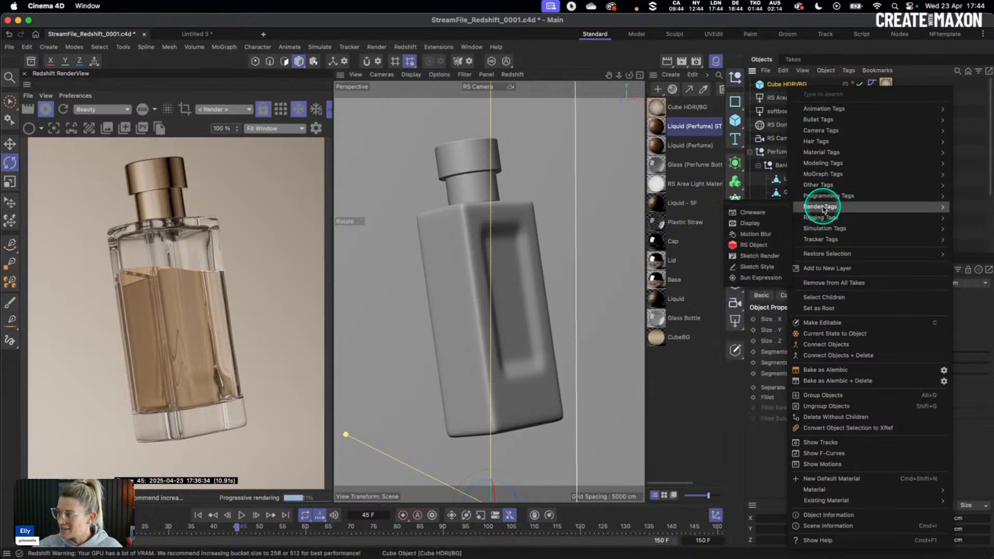
pyautogui.click(754, 245)
pyautogui.click(791, 295)
# Override the background cube's visibility and disable Casts Shadows, Self-Shadows, Receives Shadows and Casts AO.
pyautogui.click(792, 330)
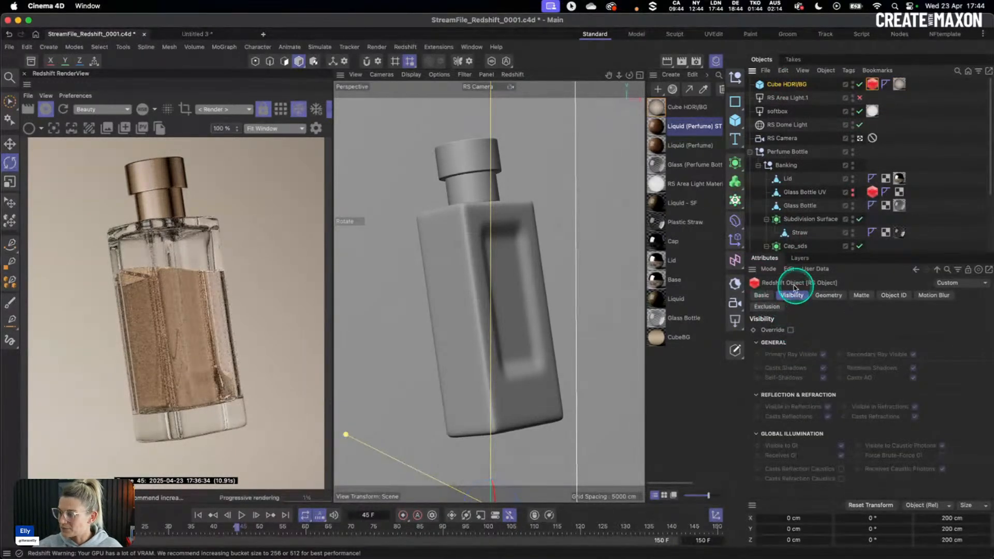
pyautogui.click(791, 330)
pyautogui.click(823, 367)
pyautogui.click(824, 377)
pyautogui.click(913, 368)
pyautogui.click(913, 378)
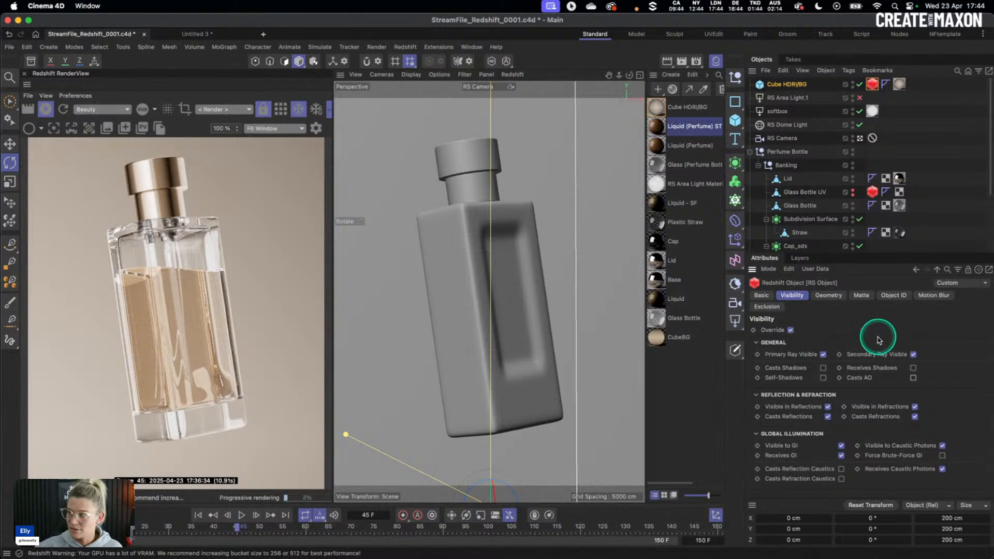
# Compare the render with the Cube HDRI/BG object disabled and enabled again, and stop the live render.
pyautogui.click(859, 84)
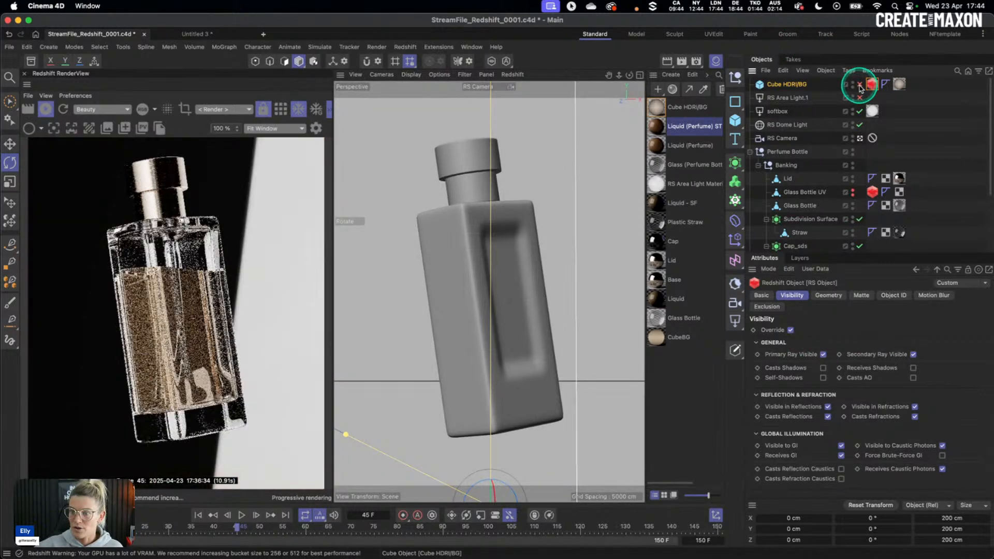
pyautogui.click(859, 85)
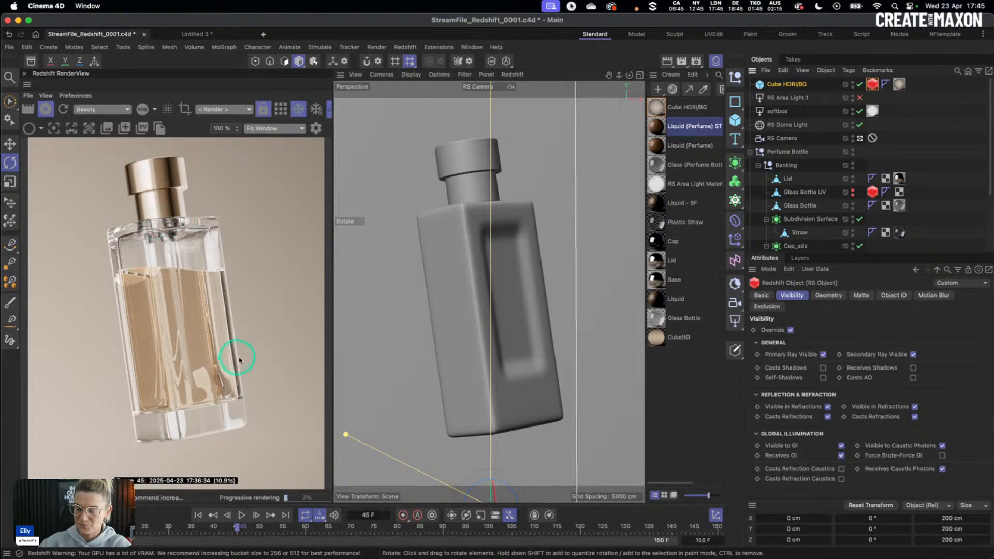
pyautogui.click(46, 111)
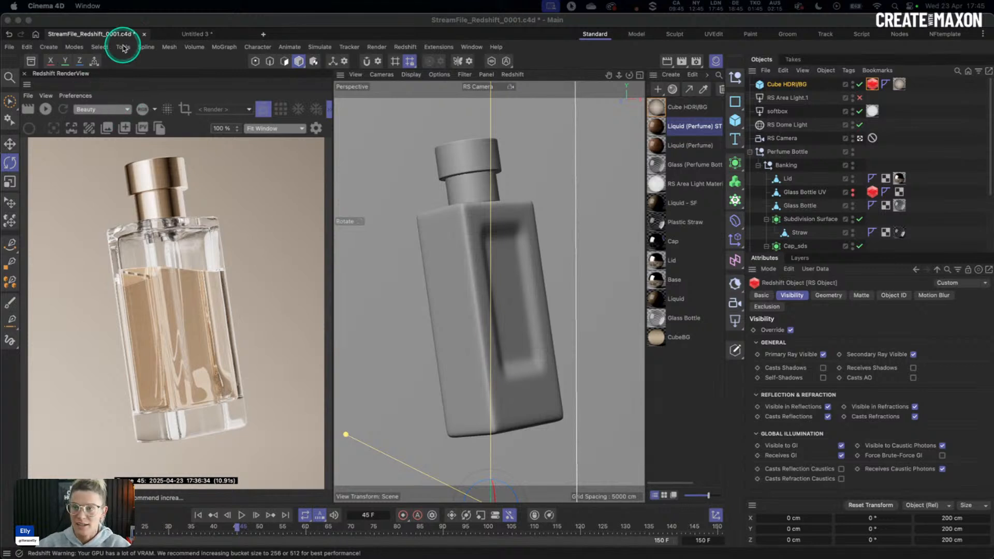
# Create a new empty project, close the Redshift RenderView and add a default cube.
pyautogui.click(263, 34)
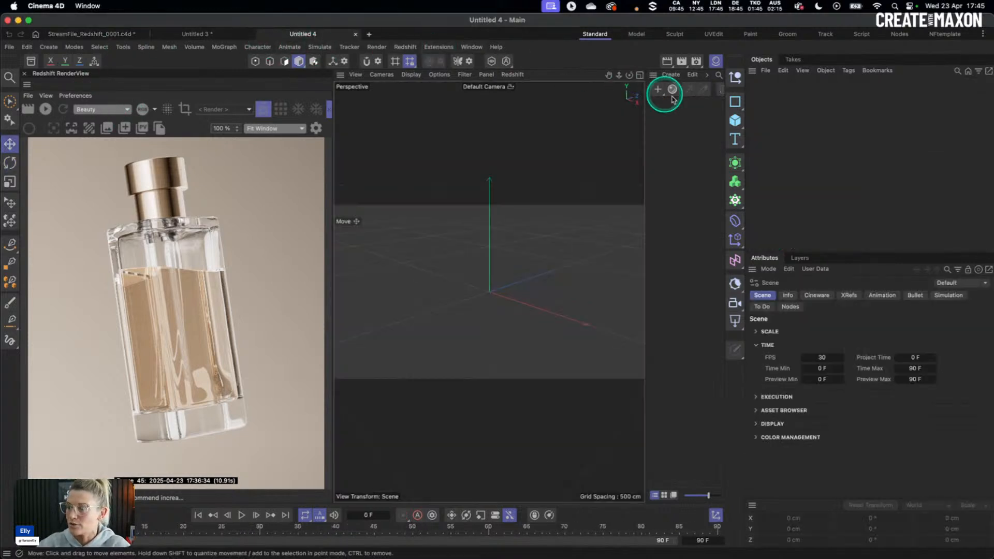
pyautogui.click(24, 73)
pyautogui.click(735, 123)
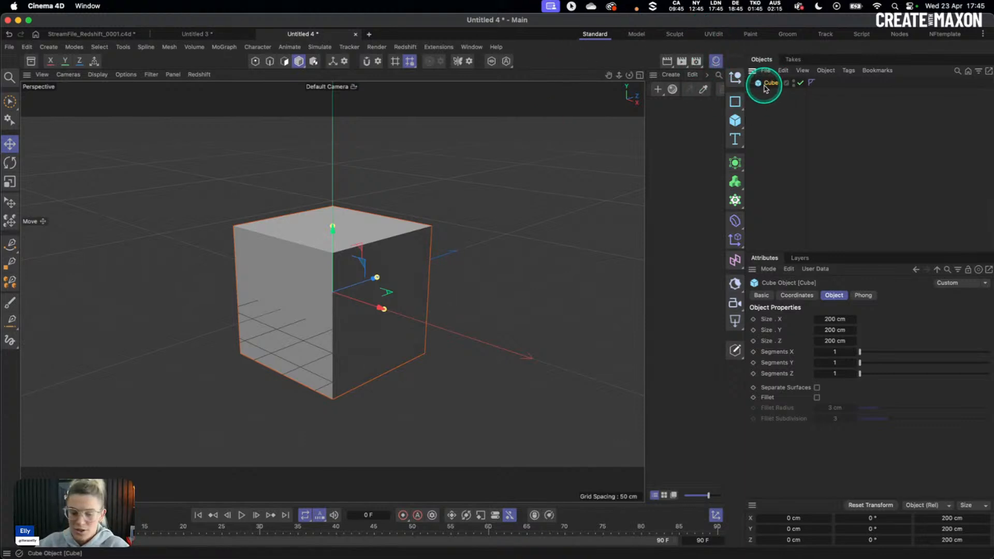
pyautogui.press('c')
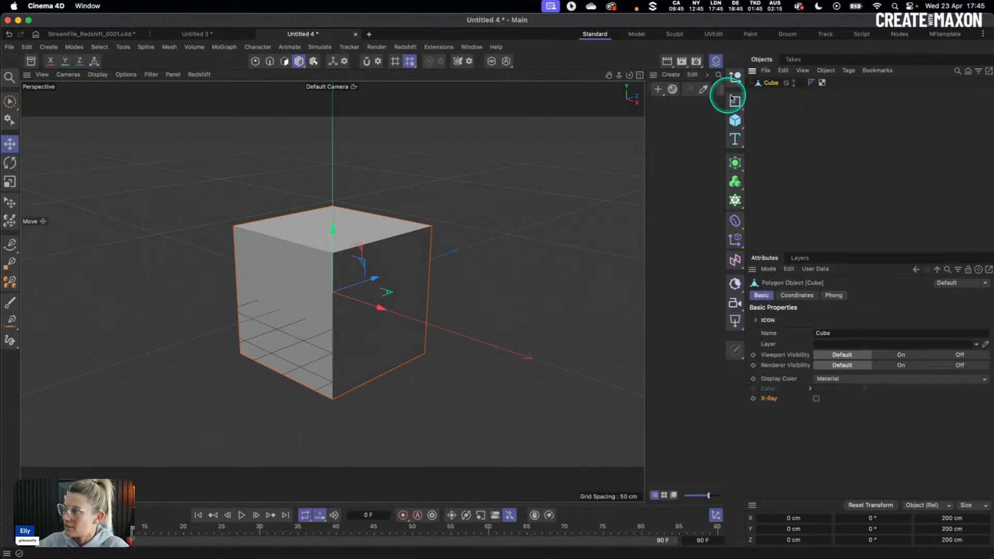
pyautogui.click(783, 71)
pyautogui.moveTo(767, 76)
pyautogui.press('Escape')
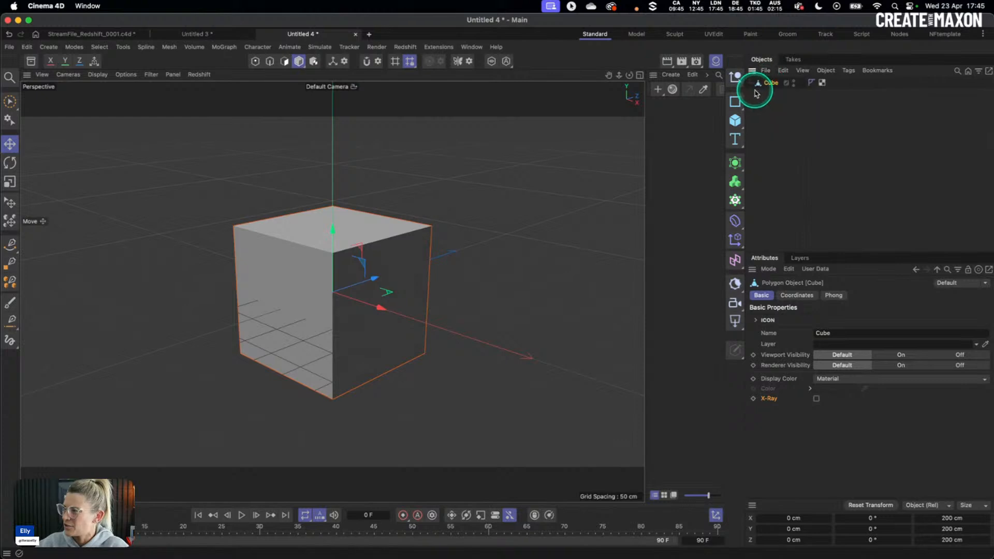
pyautogui.press('super+z')
# Find the Select Facing node operator by searching the assets for "fac" and place it as a child of the cube.
pyautogui.click(783, 70)
pyautogui.moveTo(802, 71)
pyautogui.moveTo(830, 90)
pyautogui.click(902, 116)
pyautogui.click(31, 61)
pyautogui.click(49, 199)
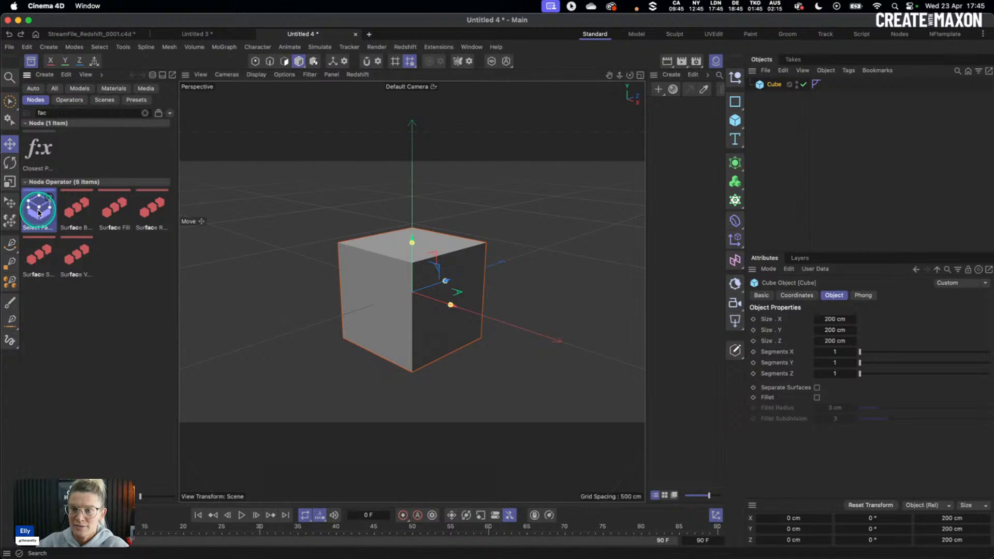
pyautogui.moveTo(445, 172); pyautogui.dragTo(779, 86)
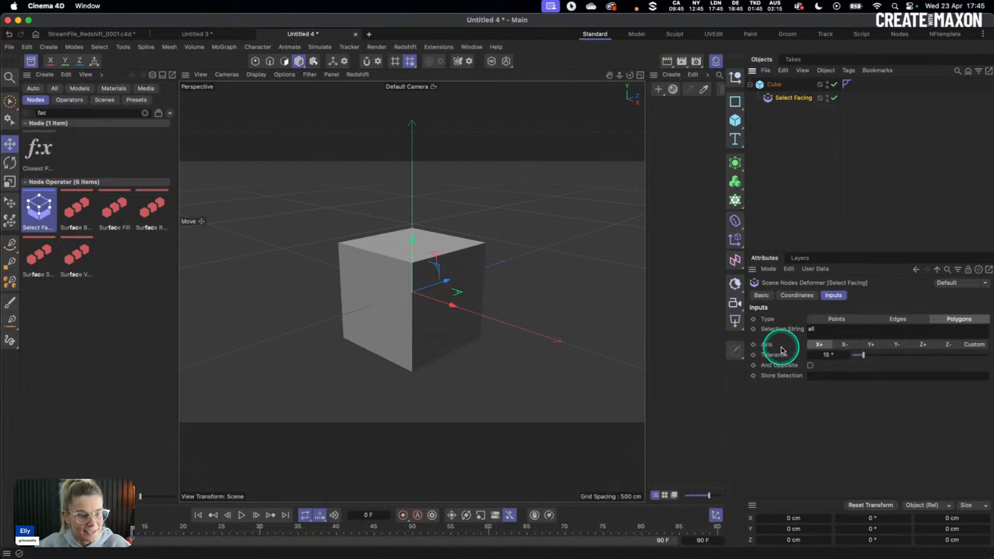
# Set the Select Facing axis to Y+ to target the cube's top polygon.
pyautogui.click(871, 344)
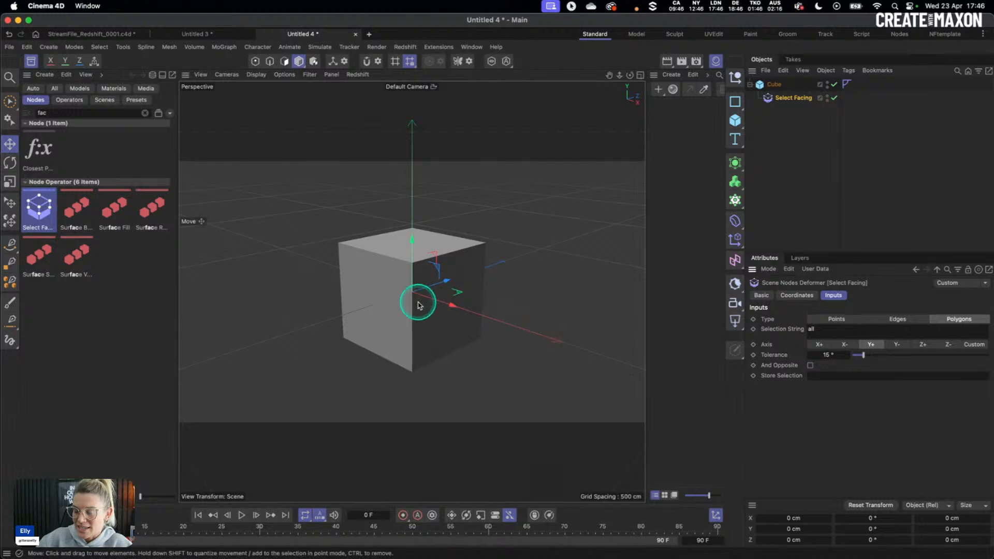
pyautogui.keyDown('alt'); pyautogui.moveTo(414, 313); pyautogui.dragTo(537, 310); pyautogui.keyUp('alt')
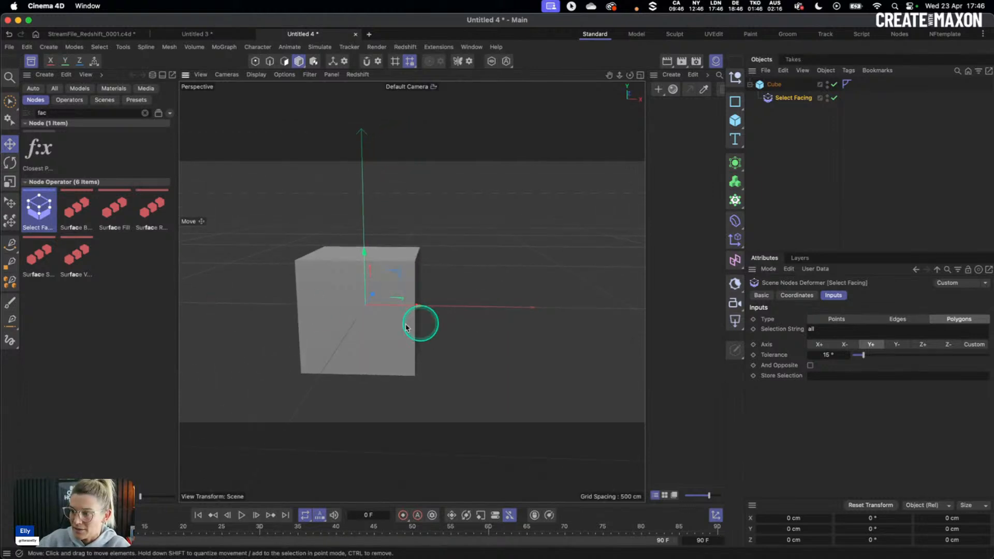
pyautogui.keyDown('alt'); pyautogui.moveTo(404, 322); pyautogui.dragTo(421, 244); pyautogui.keyUp('alt')
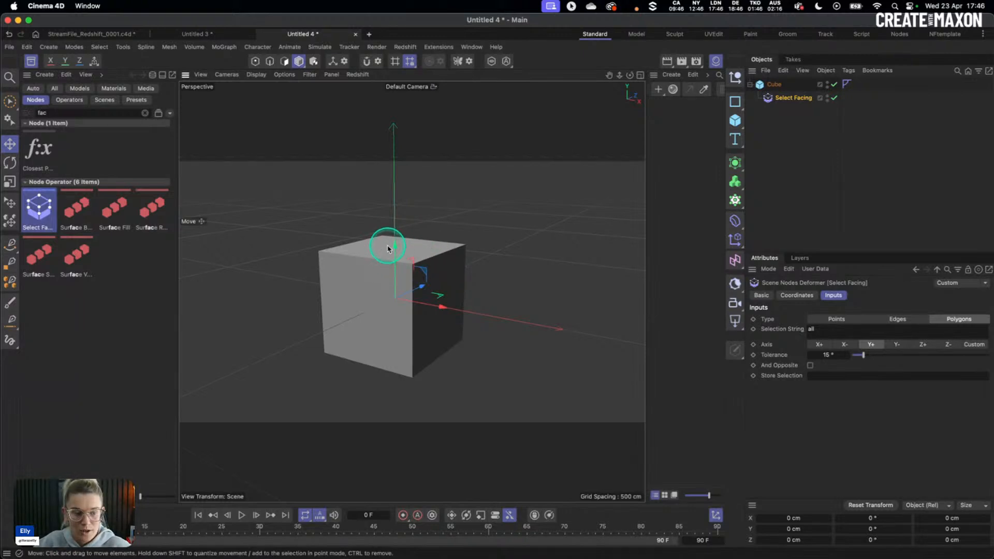
pyautogui.keyDown('alt'); pyautogui.moveTo(395, 240); pyautogui.dragTo(388, 417); pyautogui.keyUp('alt')
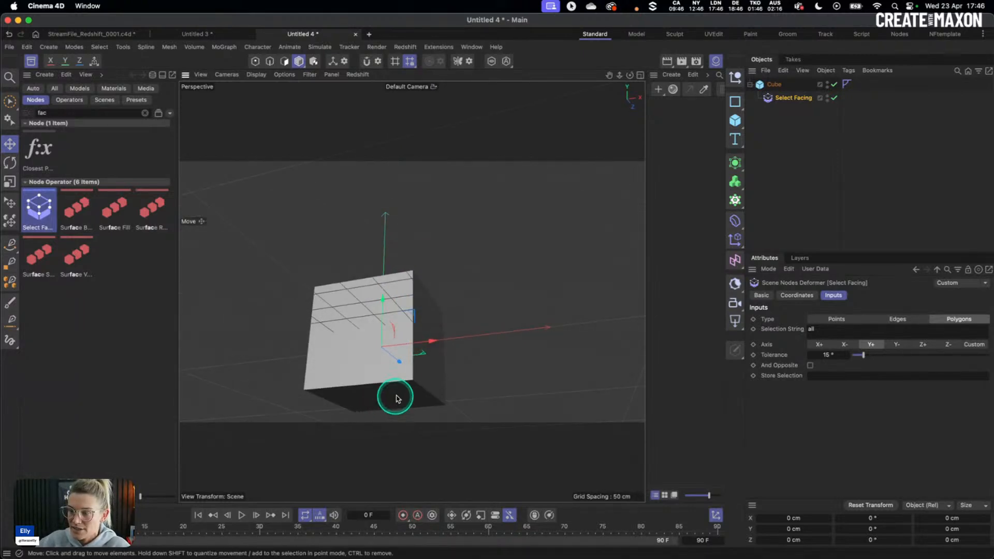
pyautogui.keyDown('alt'); pyautogui.moveTo(415, 297); pyautogui.dragTo(461, 348); pyautogui.keyUp('alt')
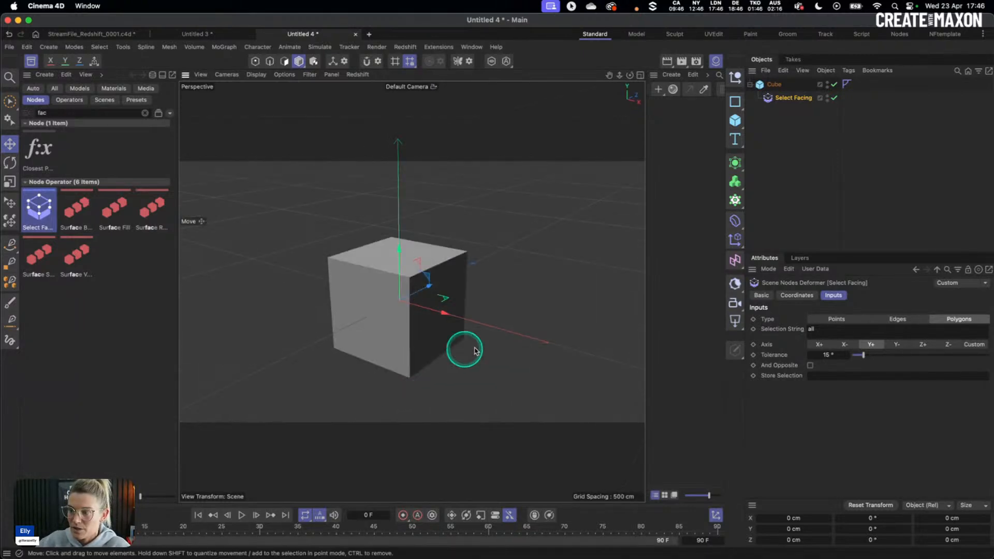
pyautogui.click(872, 345)
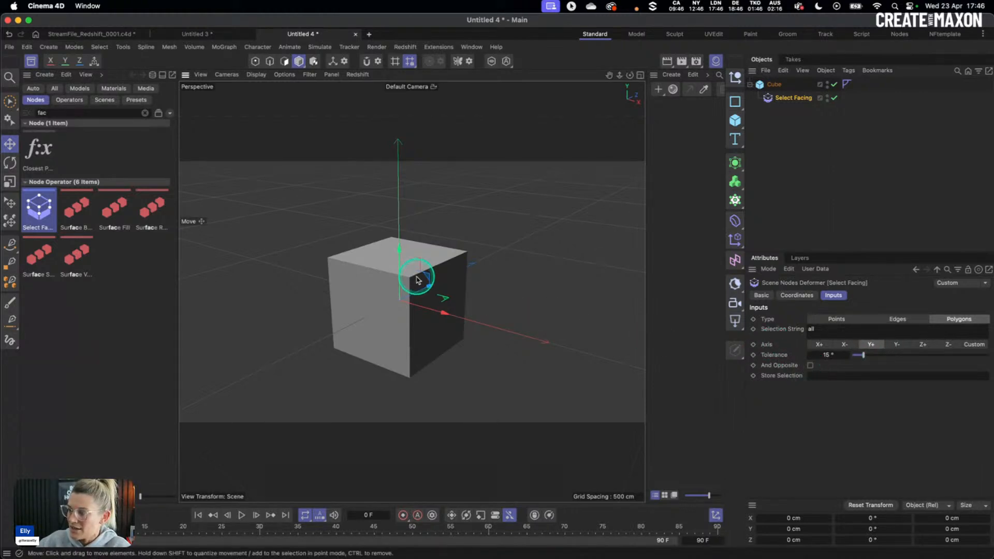
# Store the Select Facing operator's polygon selection under the name "Top".
pyautogui.keyDown('alt'); pyautogui.moveTo(410, 277); pyautogui.dragTo(429, 290); pyautogui.keyUp('alt')
pyautogui.click(830, 375)
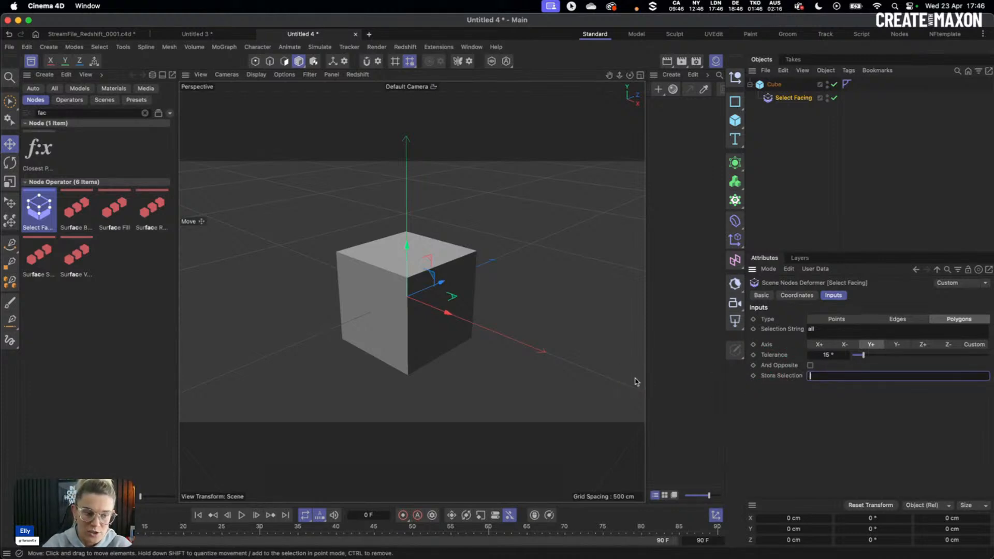
pyautogui.click(822, 408)
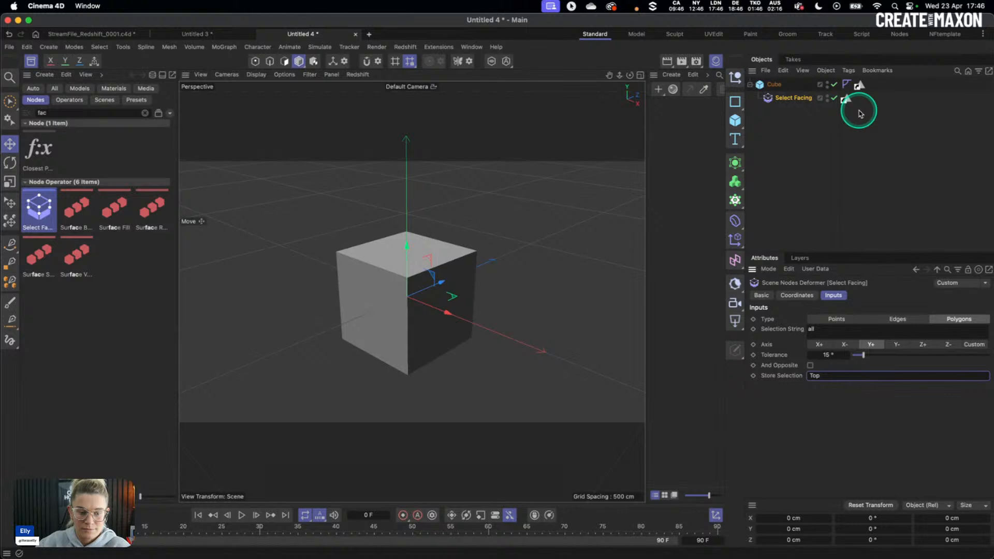
# Create a new material with a black base color and apply it to the cube.
pyautogui.doubleClick(667, 114)
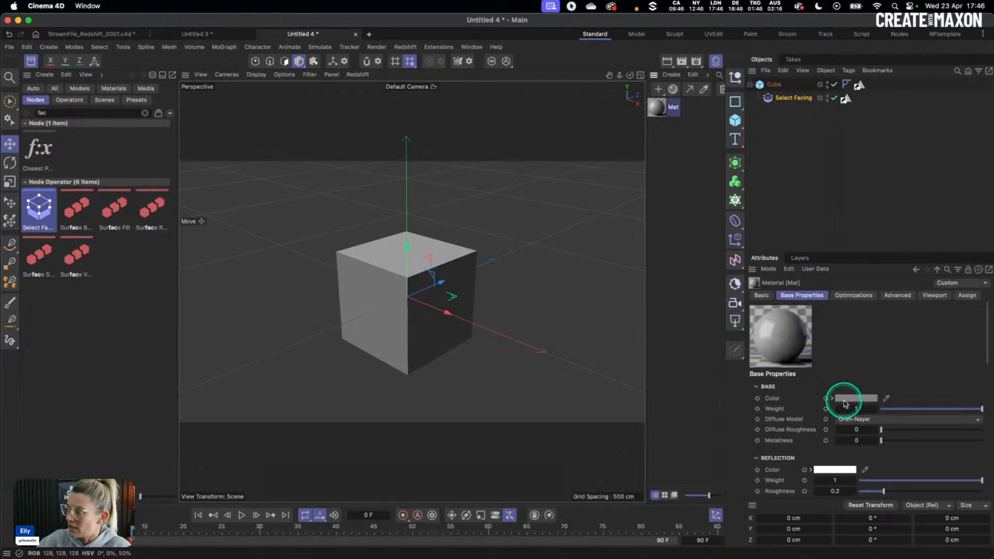
pyautogui.click(846, 399)
pyautogui.moveTo(906, 513); pyautogui.dragTo(867, 517)
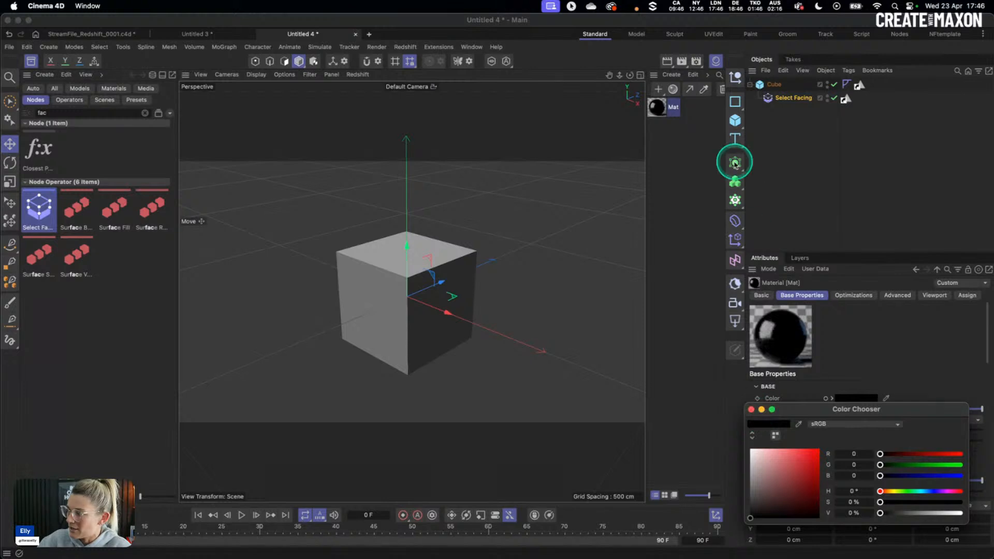
pyautogui.moveTo(660, 108); pyautogui.dragTo(781, 93)
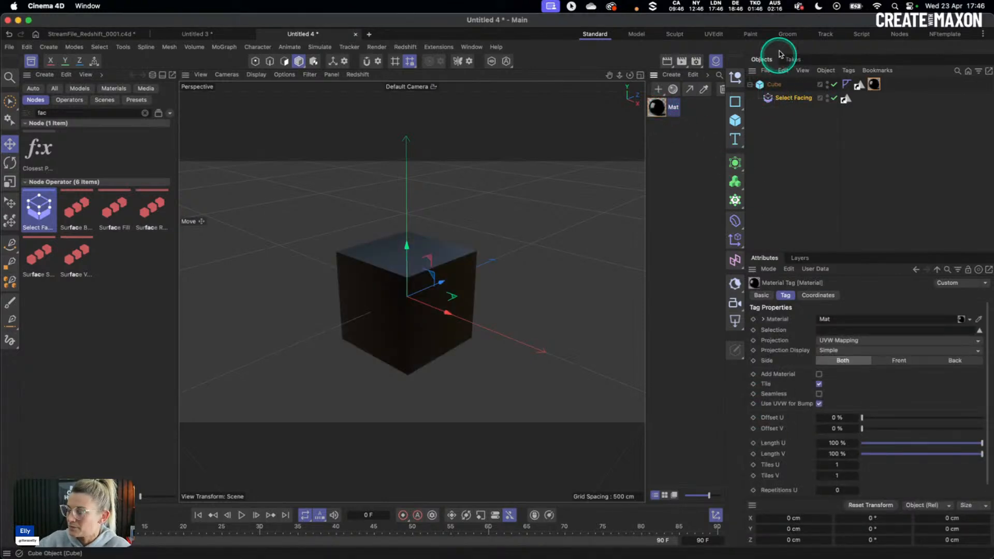
# Duplicate the black material, make the copy's base color red, and apply it to the cube restricted to the Top selection.
pyautogui.keyDown('ctrl'); pyautogui.moveTo(657, 111); pyautogui.dragTo(666, 136); pyautogui.keyUp('ctrl')
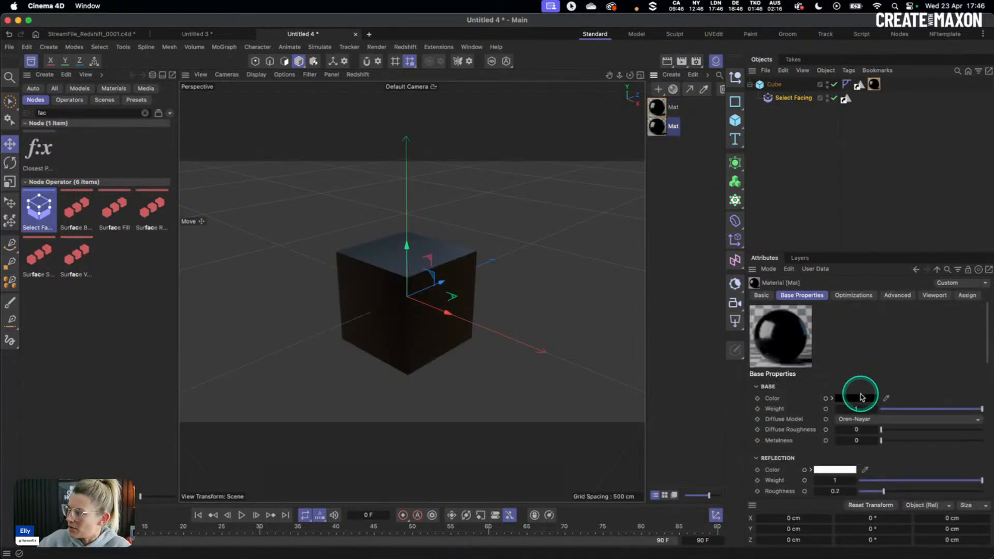
pyautogui.click(858, 398)
pyautogui.moveTo(936, 455); pyautogui.dragTo(964, 454)
pyautogui.click(751, 409)
pyautogui.moveTo(657, 124); pyautogui.dragTo(832, 329)
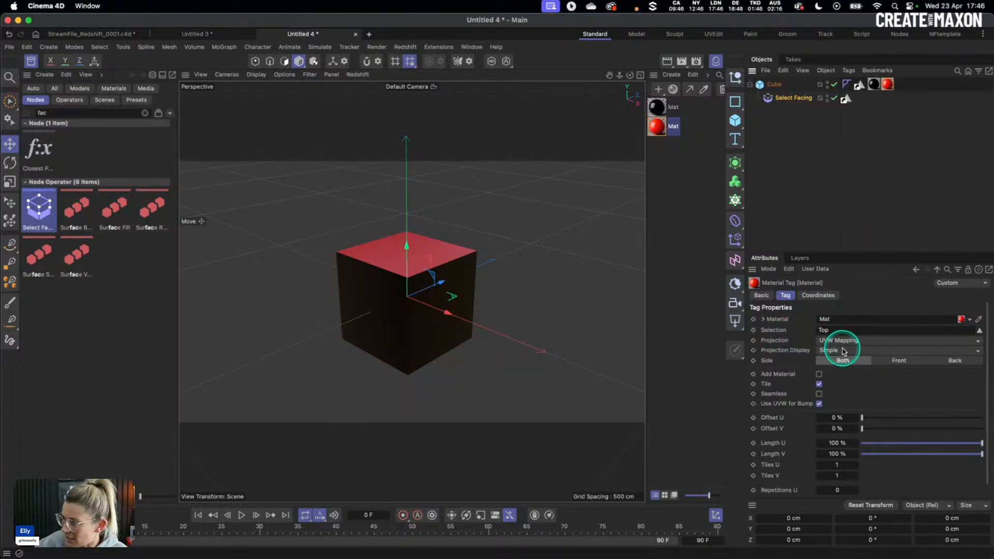
# Switch the Select Facing axis to X+ and then to Z+ to move the red material between cube faces.
pyautogui.click(791, 98)
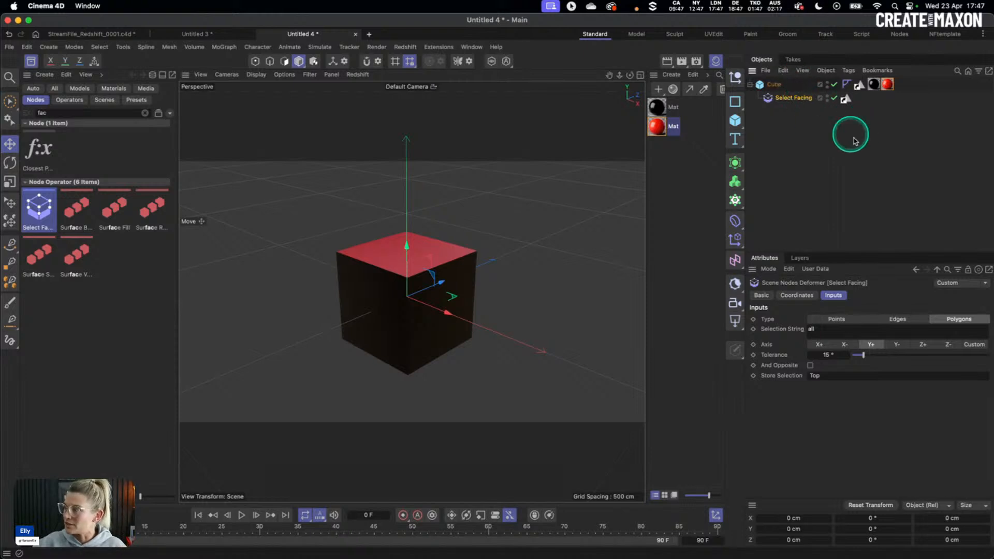
pyautogui.click(823, 346)
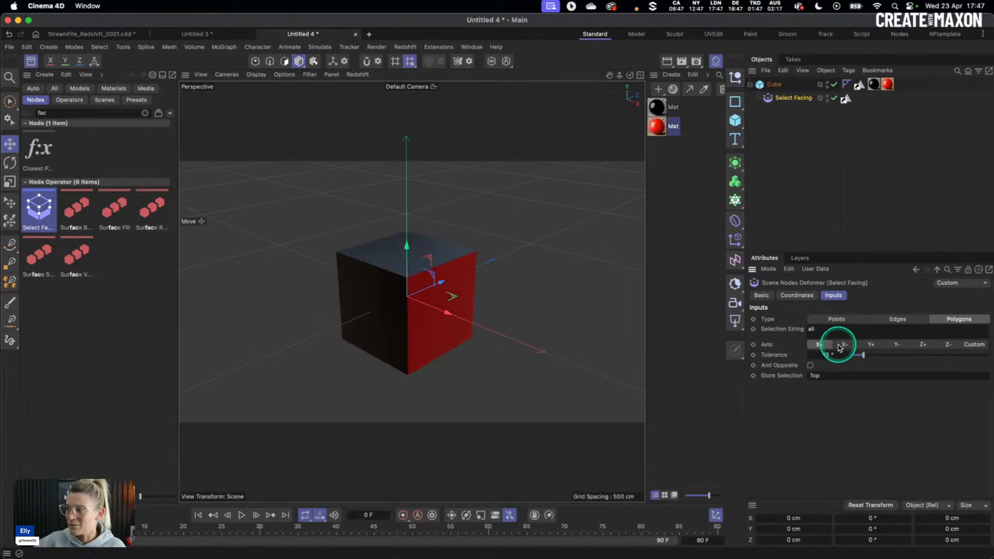
pyautogui.click(922, 345)
pyautogui.keyDown('alt'); pyautogui.moveTo(464, 281); pyautogui.dragTo(515, 297); pyautogui.keyUp('alt')
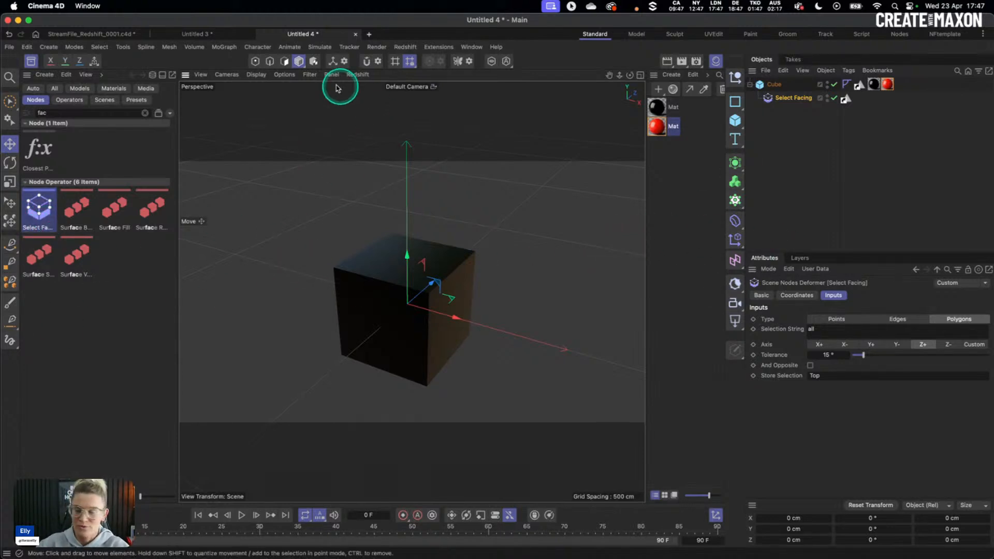
# Return to the StreamFile_Redshift_0001.c4d project, hide the asset browser, and reopen the Redshift RenderView with the live render running.
pyautogui.click(99, 34)
pyautogui.click(31, 61)
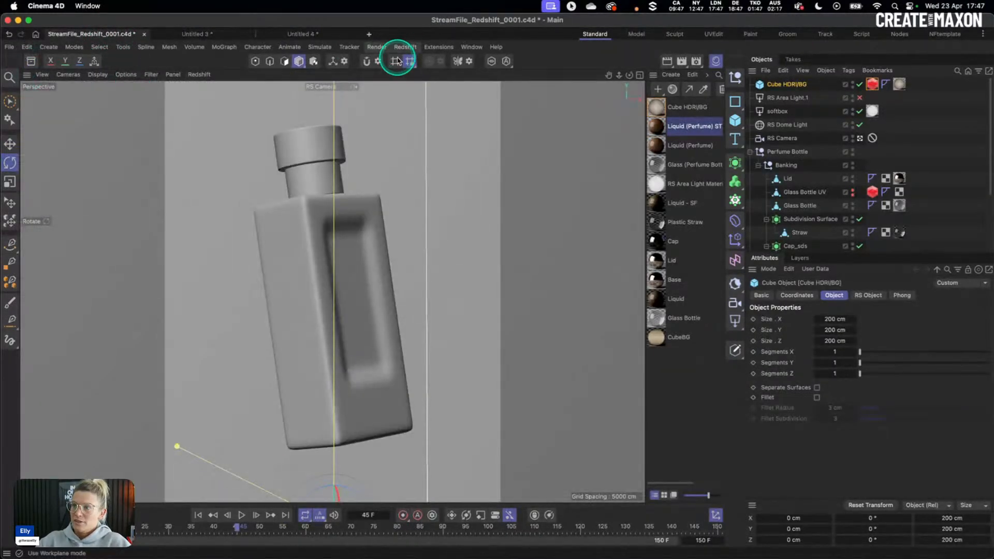
pyautogui.click(405, 47)
pyautogui.click(457, 130)
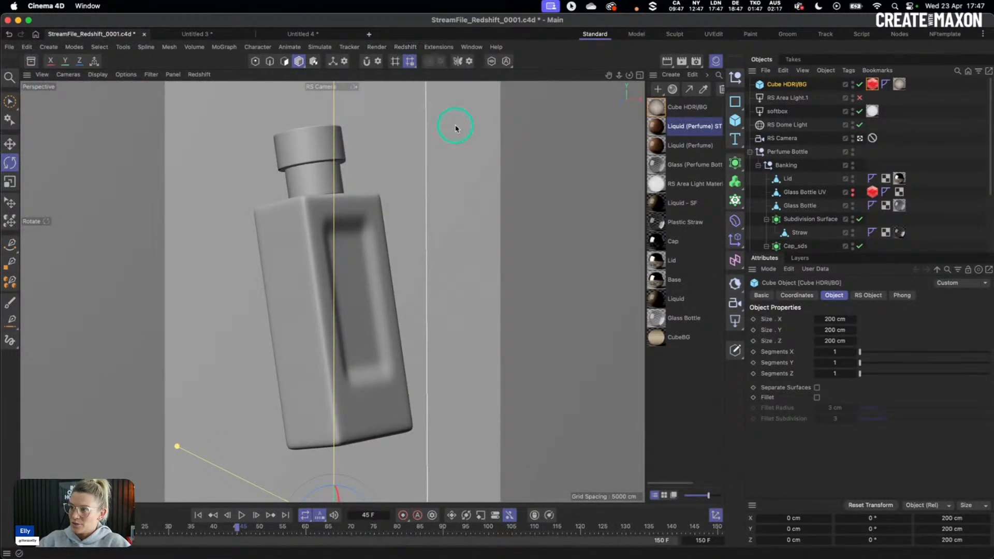
pyautogui.moveTo(84, 159); pyautogui.dragTo(83, 158)
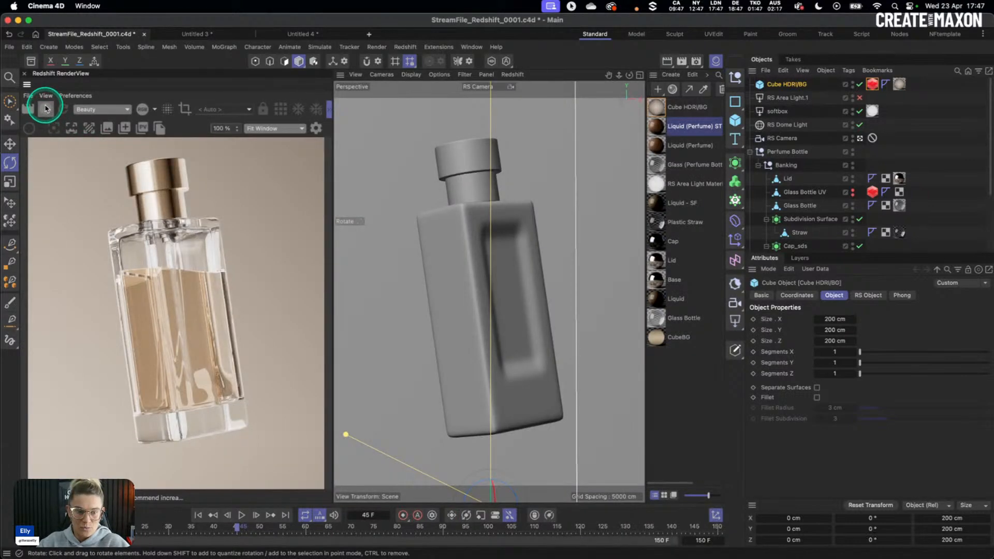
pyautogui.click(46, 108)
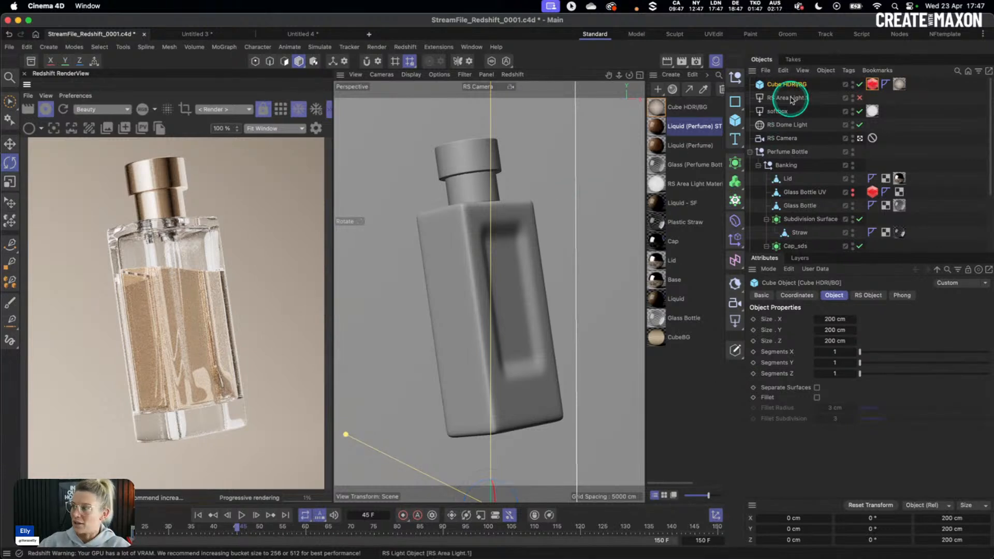
# Open the Glass (Perfume Bottle) material's node graph and spread the RS OpenPBR and Output nodes apart to make room.
pyautogui.click(784, 128)
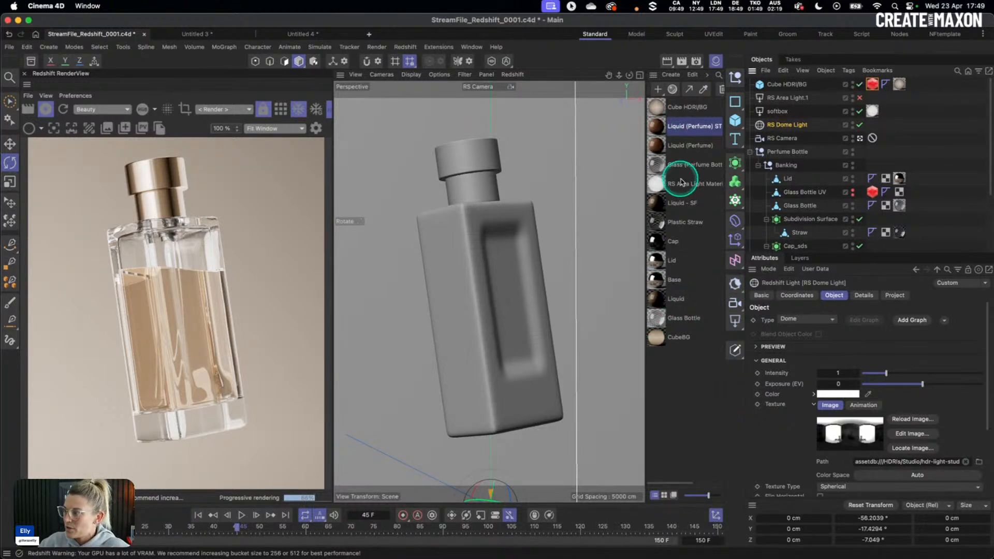
pyautogui.doubleClick(656, 166)
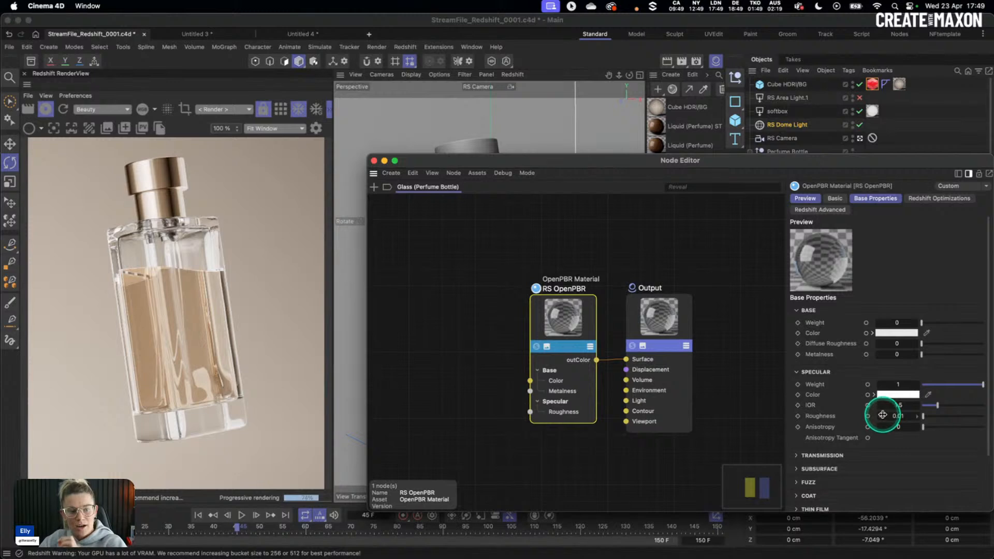
pyautogui.moveTo(554, 314); pyautogui.dragTo(510, 266)
pyautogui.moveTo(654, 322); pyautogui.dragTo(658, 289)
pyautogui.moveTo(515, 276); pyautogui.dragTo(579, 268)
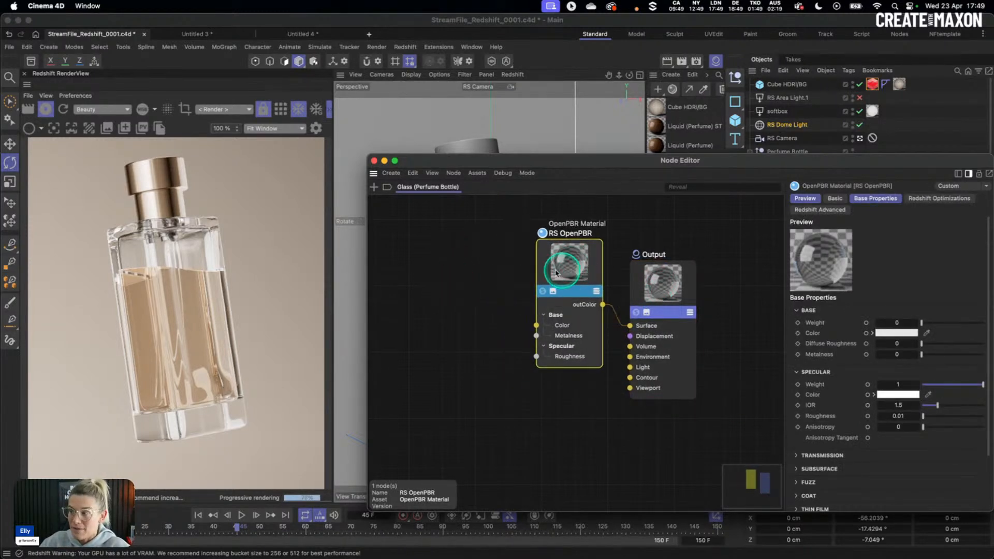
pyautogui.click(31, 63)
pyautogui.click(30, 62)
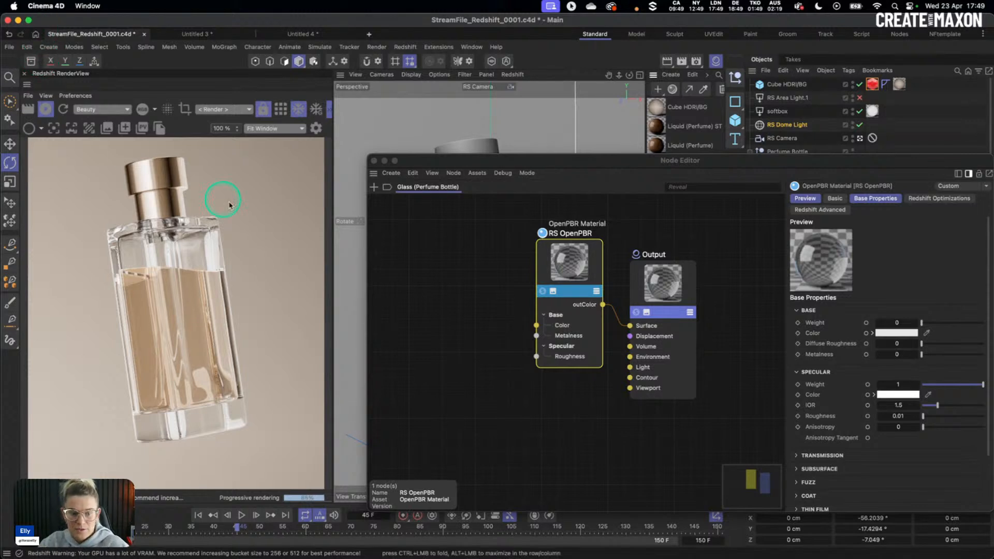
pyautogui.moveTo(576, 265); pyautogui.dragTo(550, 255)
pyautogui.moveTo(670, 292); pyautogui.dragTo(675, 281)
pyautogui.moveTo(547, 258); pyautogui.dragTo(538, 247)
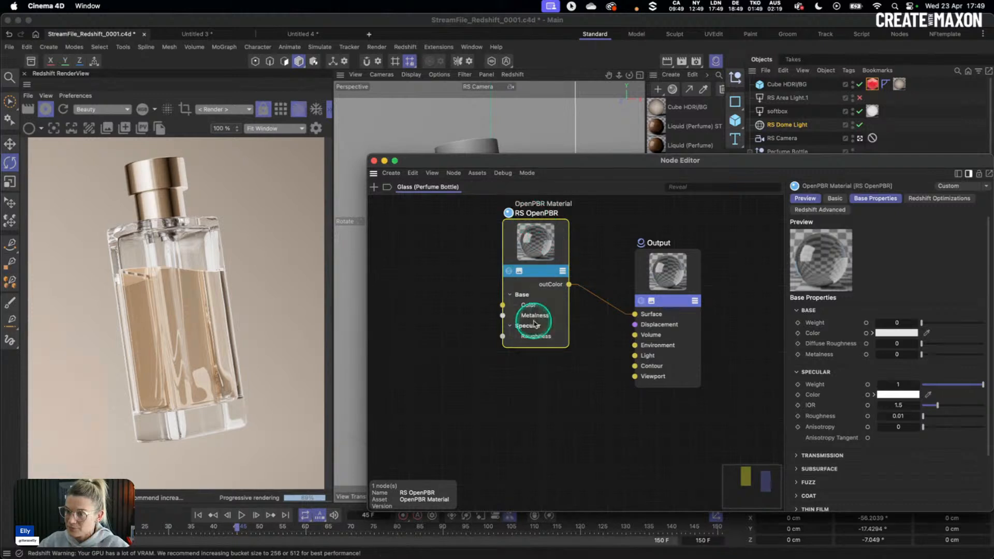
pyautogui.moveTo(535, 244); pyautogui.dragTo(554, 281)
pyautogui.moveTo(667, 279); pyautogui.dragTo(670, 286)
pyautogui.moveTo(560, 280); pyautogui.dragTo(558, 273)
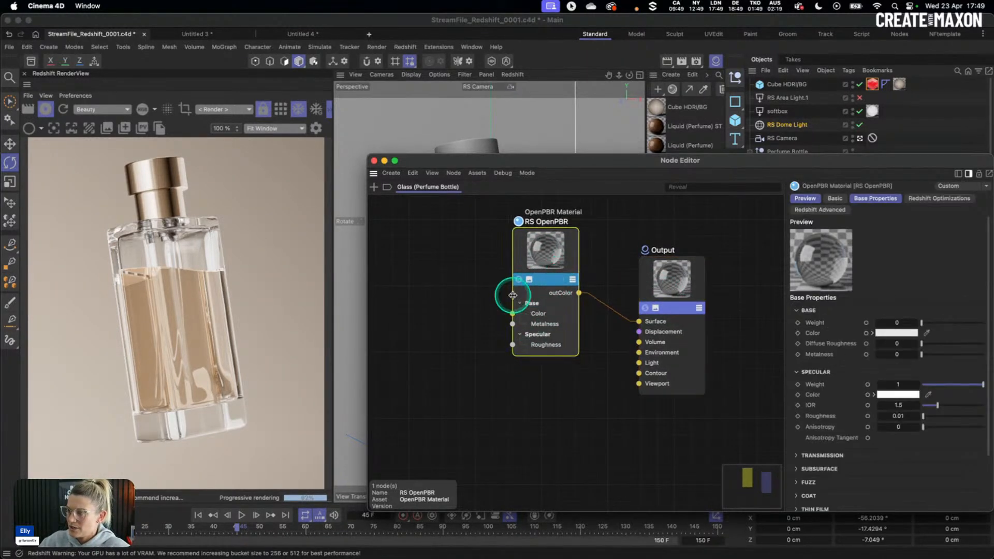
pyautogui.moveTo(597, 366); pyautogui.dragTo(574, 357, button='middle')
pyautogui.scroll(-1, 576, 353)
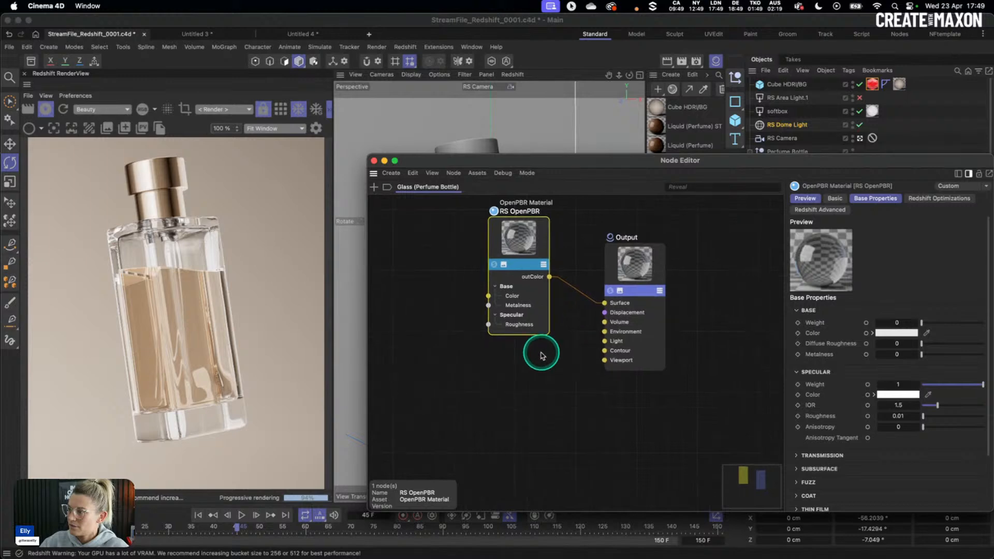
# Add a Maxon Noise node below the RS OpenPBR node and solo it in the render.
pyautogui.doubleClick(477, 388)
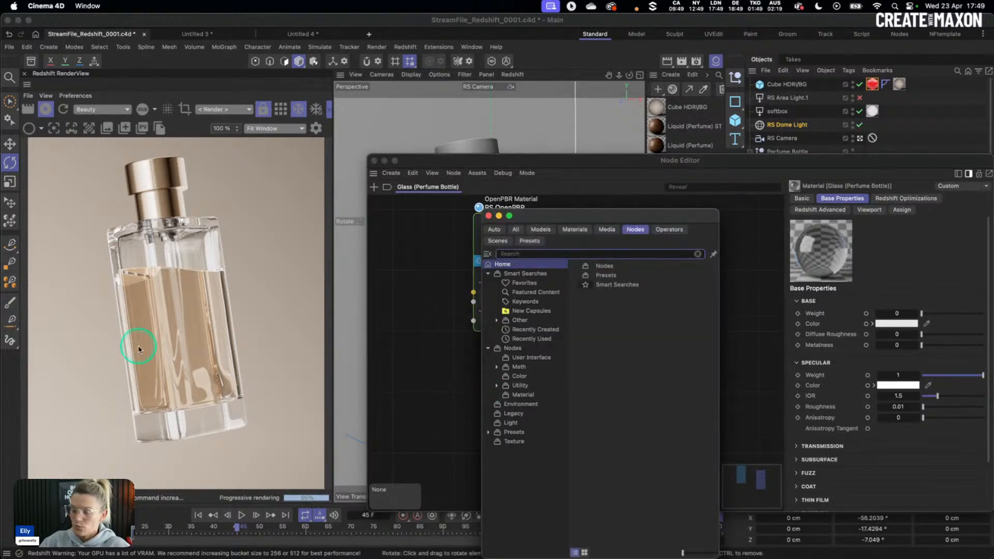
pyautogui.write('maxon')
pyautogui.click(554, 265)
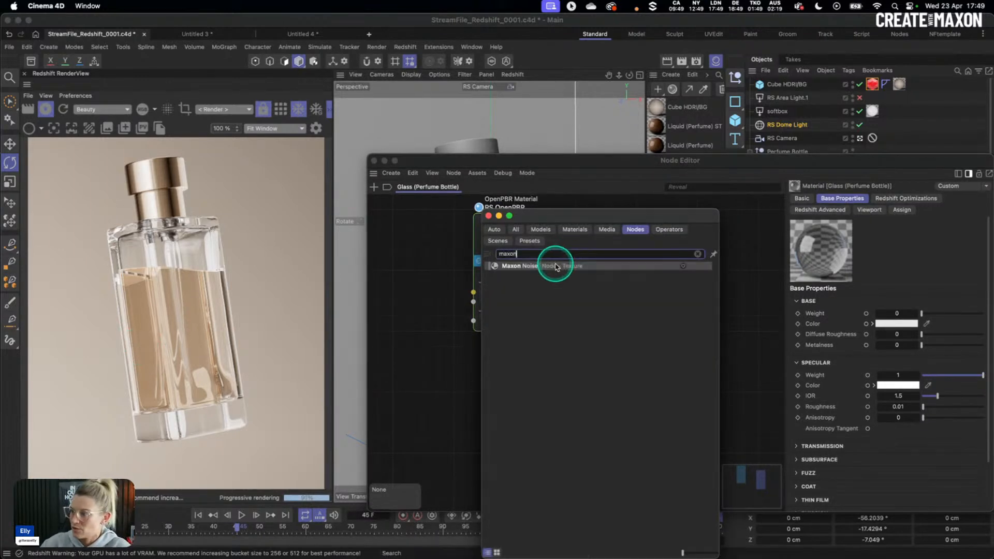
pyautogui.moveTo(409, 365); pyautogui.dragTo(456, 379)
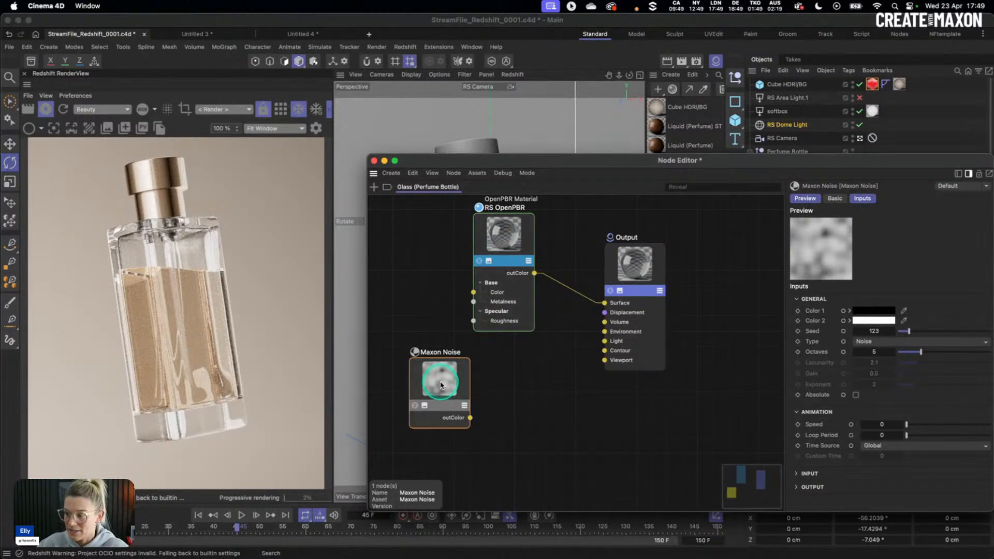
pyautogui.click(419, 406)
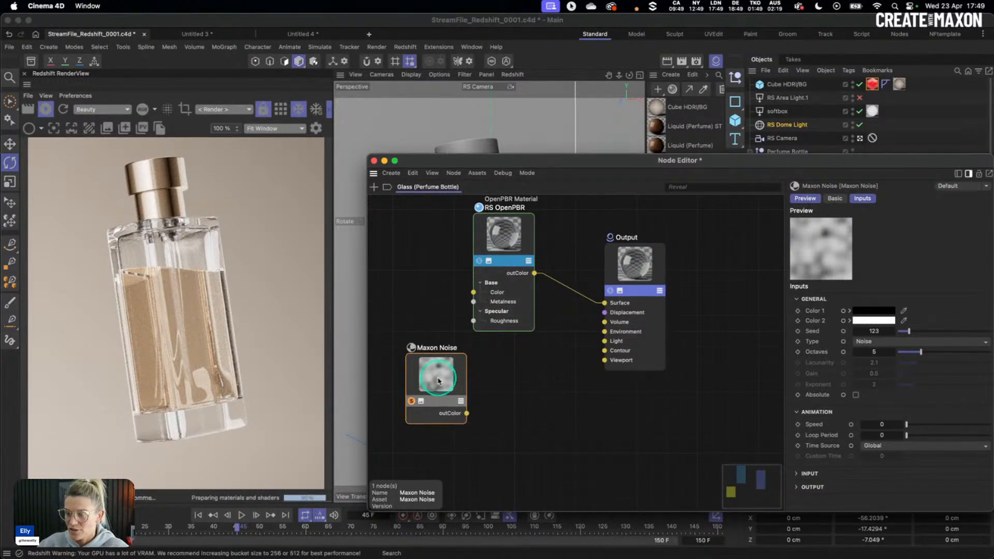
# Set the Maxon Noise overall scale to 5 and its Y scale to 5 to stretch the pattern vertically.
pyautogui.click(802, 473)
pyautogui.scroll(-3, 810, 470)
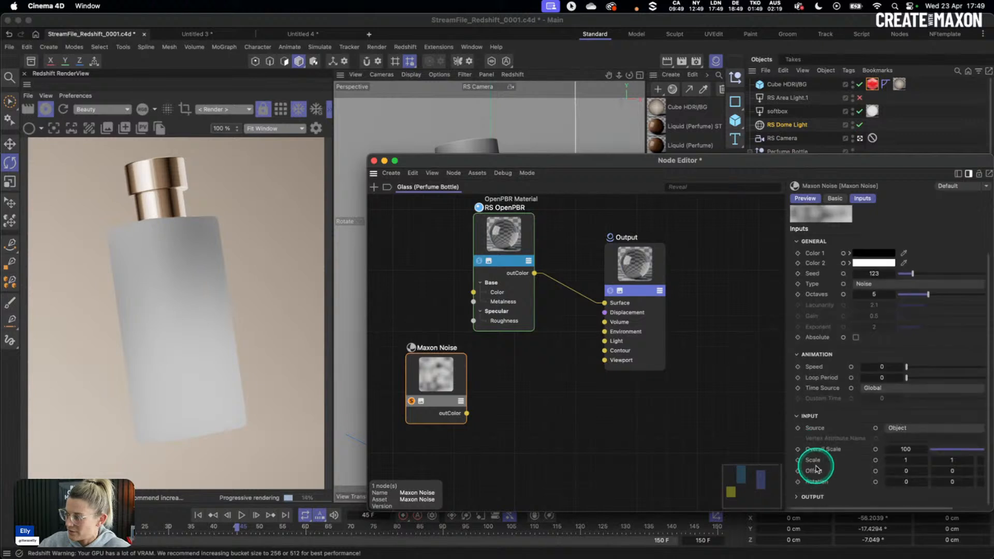
pyautogui.doubleClick(906, 448)
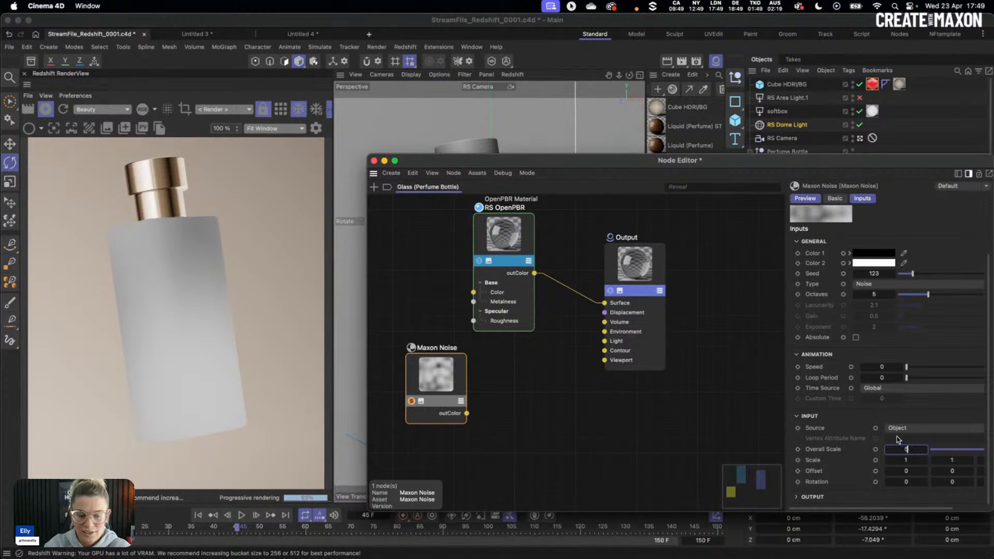
pyautogui.press('Return')
pyautogui.click(965, 460)
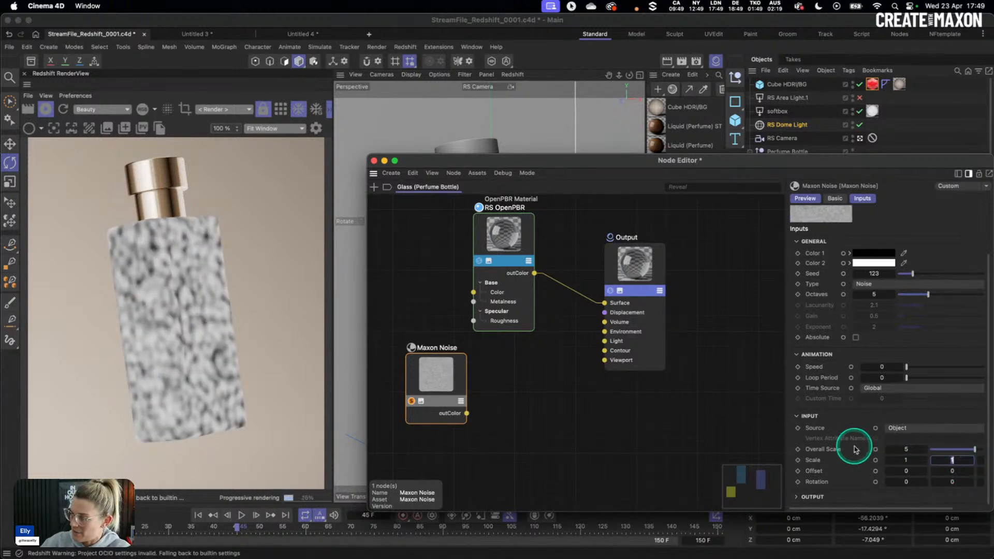
pyautogui.write('5')
pyautogui.press('Return')
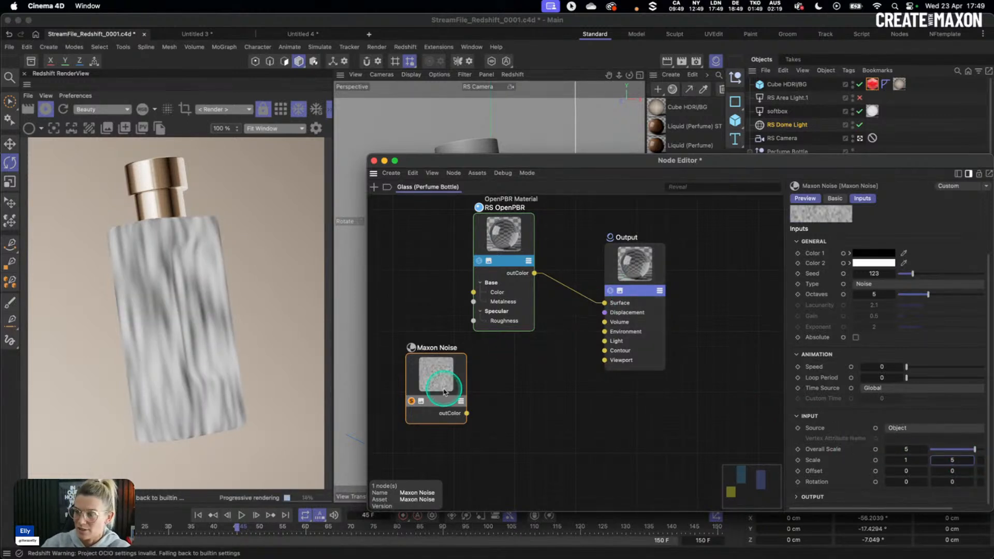
# Stop soloing the noise, add a Displacement node, and connect the Maxon Noise through it to the Output node's Displacement input.
pyautogui.click(412, 401)
pyautogui.moveTo(442, 382); pyautogui.dragTo(433, 400)
pyautogui.click(490, 385)
pyautogui.hotkey('shift', 'c')
pyautogui.write('dis')
pyautogui.moveTo(544, 284); pyautogui.dragTo(519, 372)
pyautogui.moveTo(435, 397); pyautogui.dragTo(434, 389)
pyautogui.click(518, 372)
pyautogui.moveTo(454, 423); pyautogui.dragTo(604, 312)
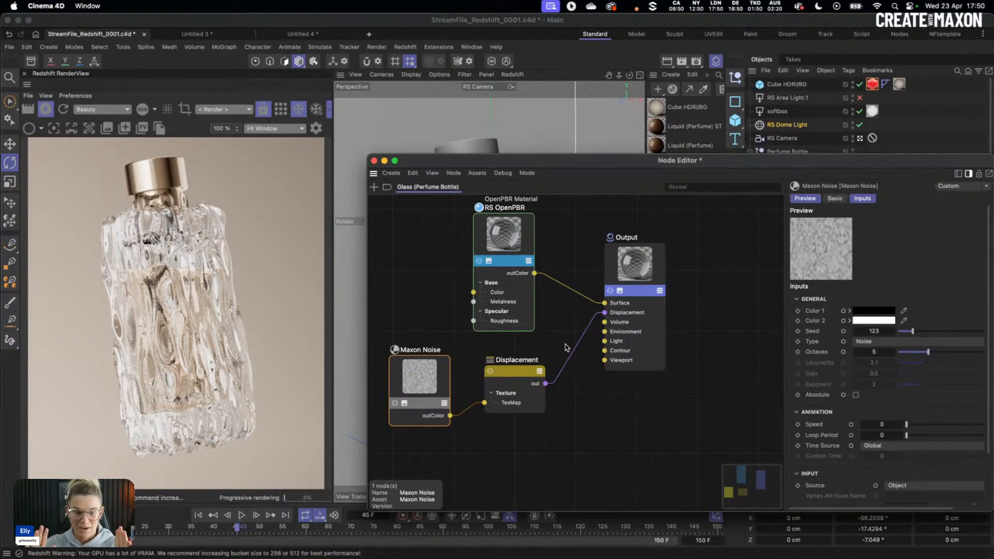
# Close the node graph and add an RS Object tag to the Glass Bottle object.
pyautogui.click(375, 161)
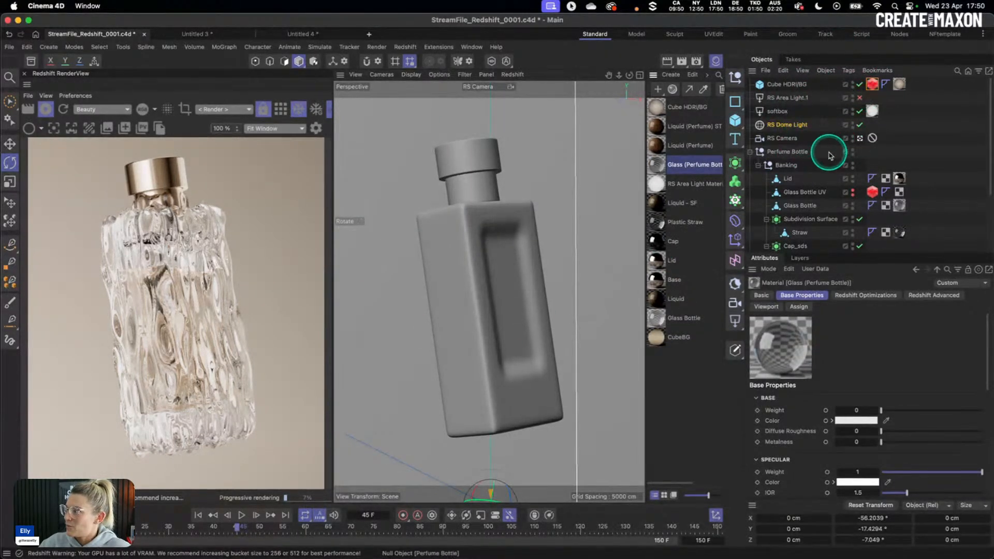
pyautogui.click(800, 207)
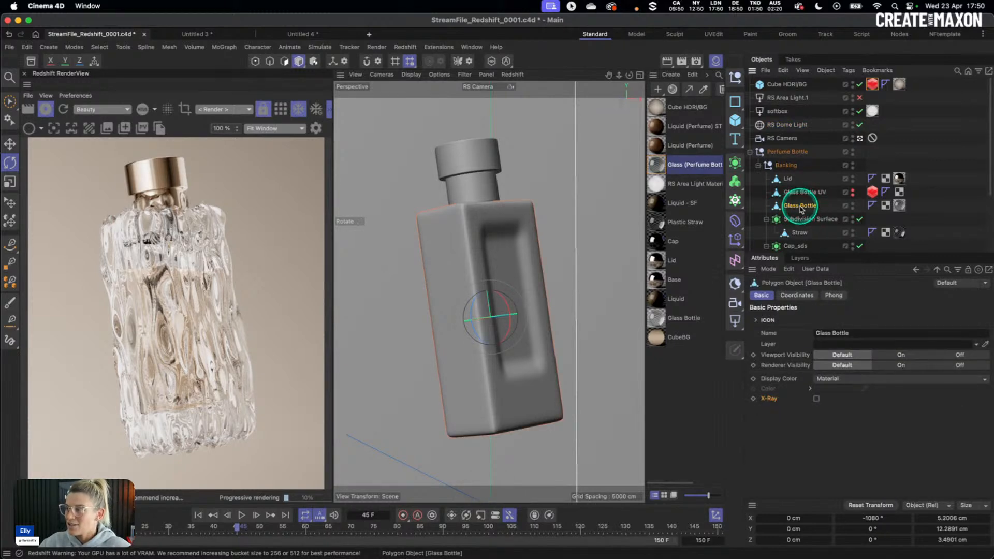
pyautogui.rightClick(800, 207)
pyautogui.write('rs')
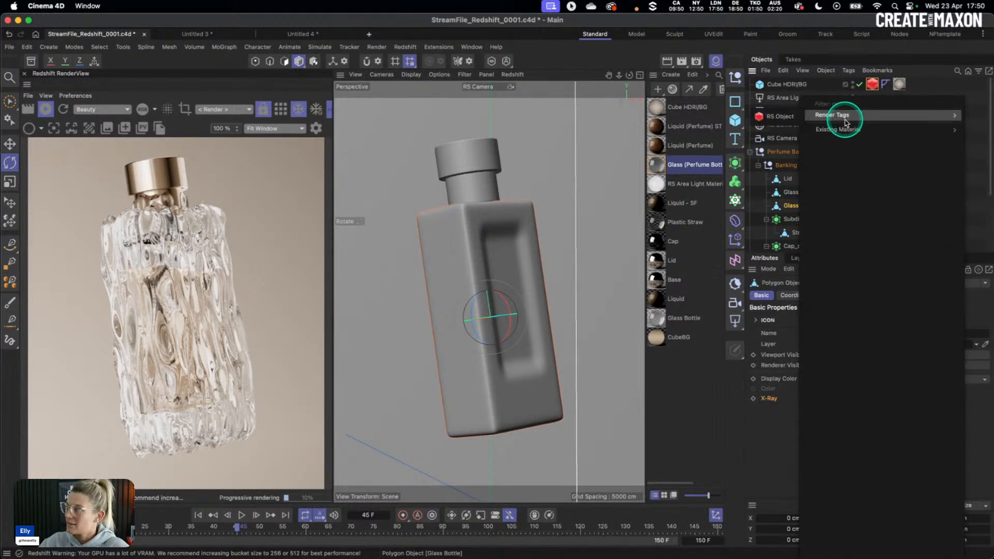
pyautogui.click(778, 116)
# Enable the geometry override in the Glass Bottle's RS Object tag.
pyautogui.click(827, 295)
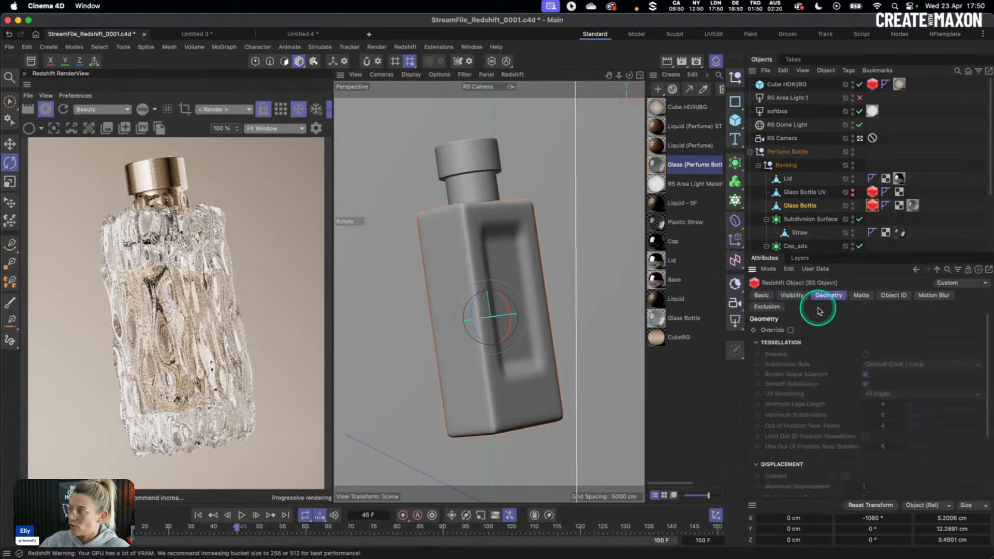
pyautogui.click(790, 331)
pyautogui.scroll(-2, 806, 337)
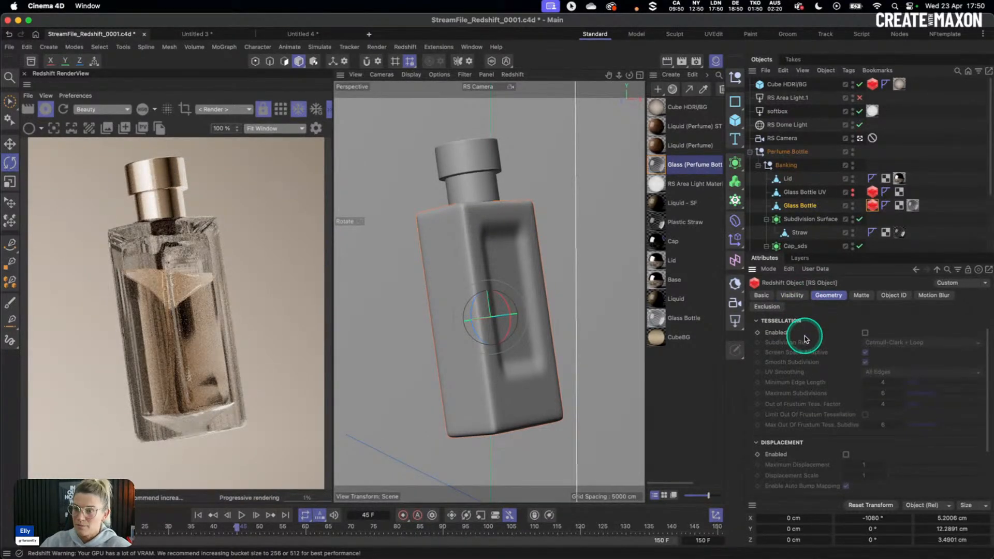
pyautogui.scroll(1, 808, 337)
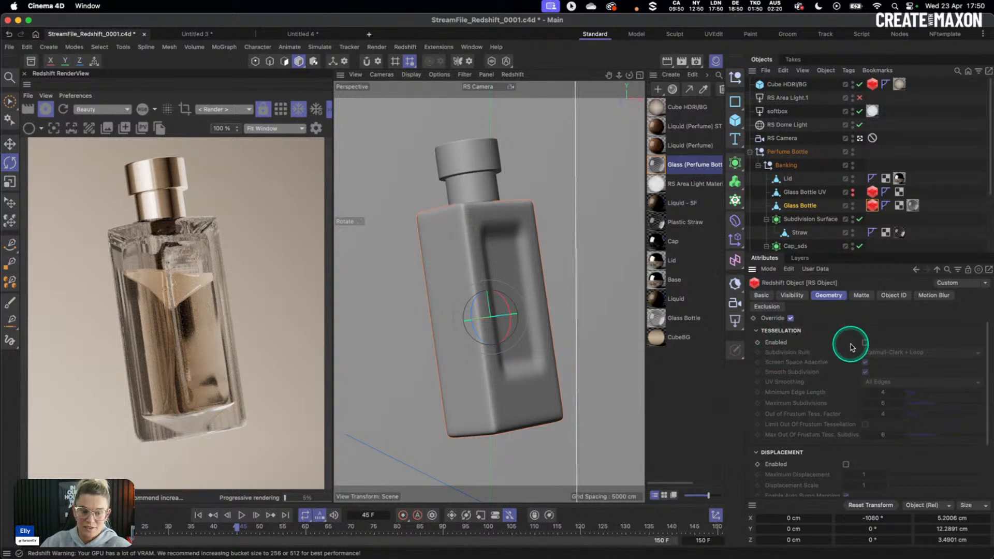
# Compare the bottle's render with tessellation and the geometry override each switched on and off.
pyautogui.click(865, 343)
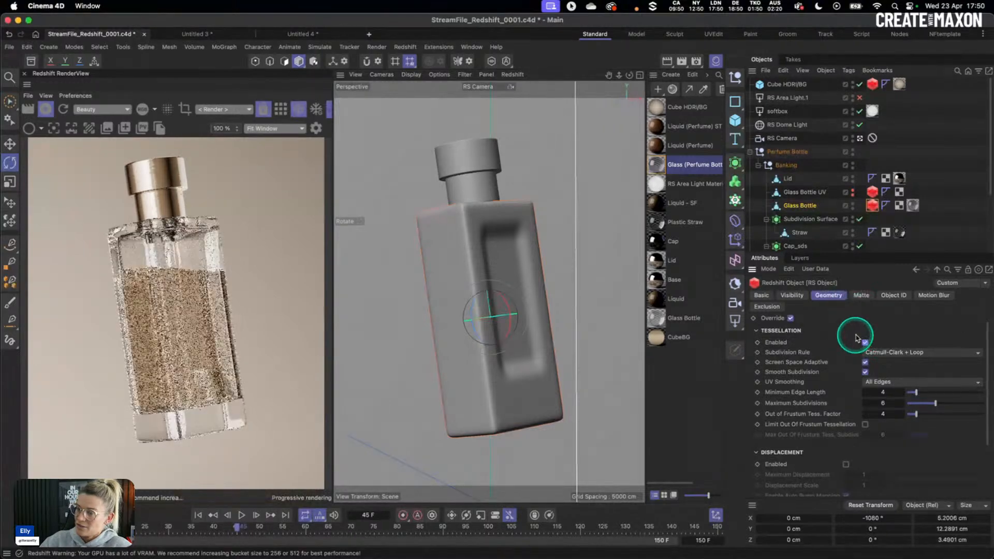
pyautogui.click(865, 343)
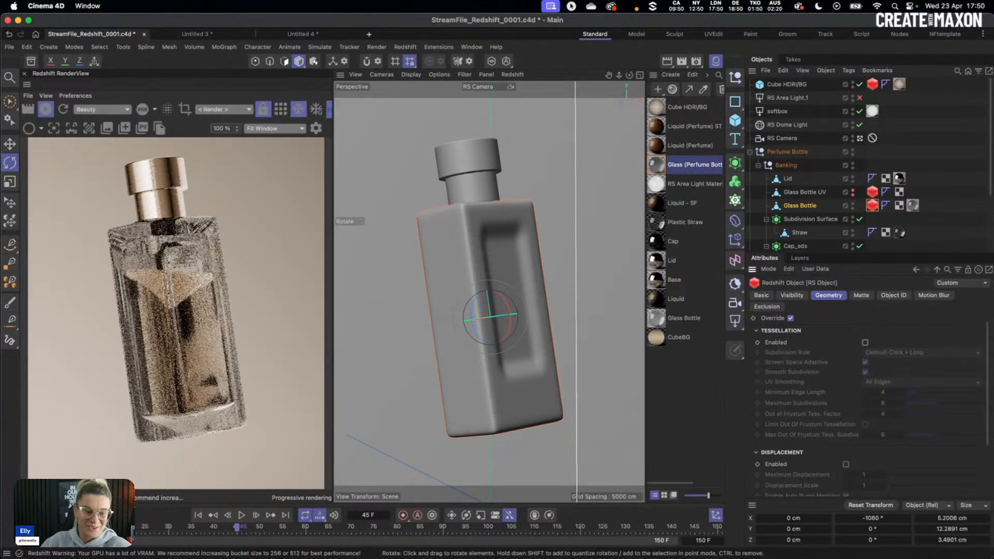
pyautogui.click(791, 318)
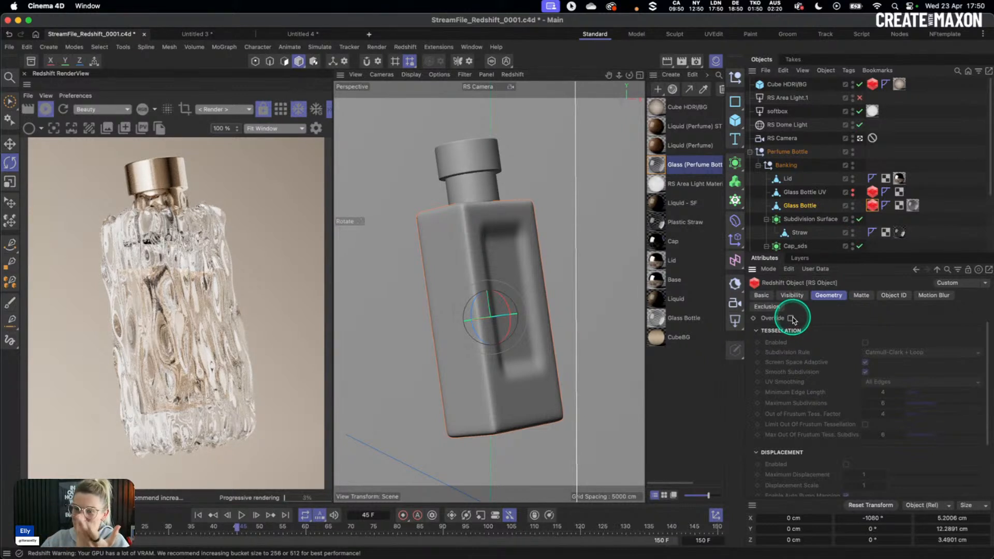
pyautogui.click(791, 319)
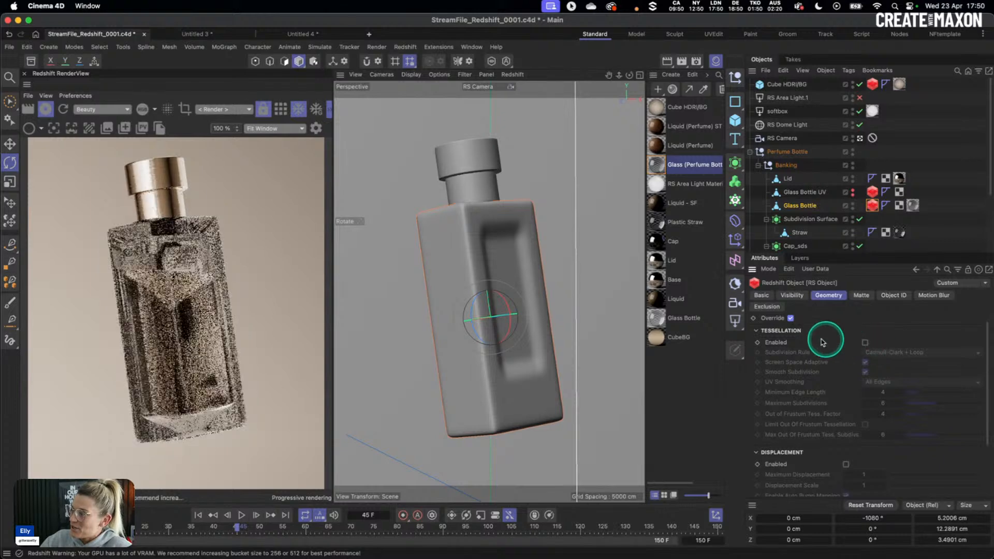
# Enable tessellation on the Glass Bottle with maximum subdivisions of 8, and enable displacement.
pyautogui.click(864, 343)
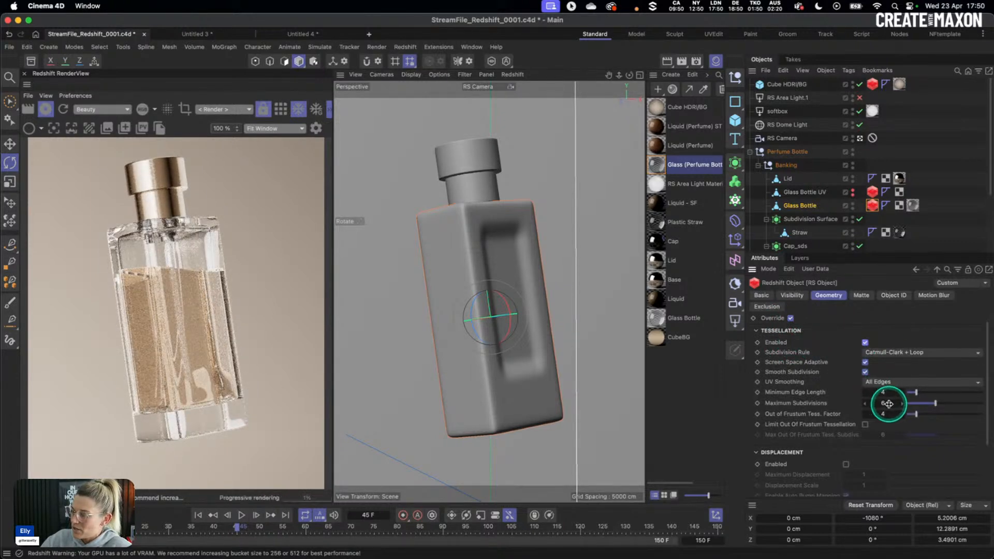
pyautogui.doubleClick(873, 402)
pyautogui.write('8')
pyautogui.press('Return')
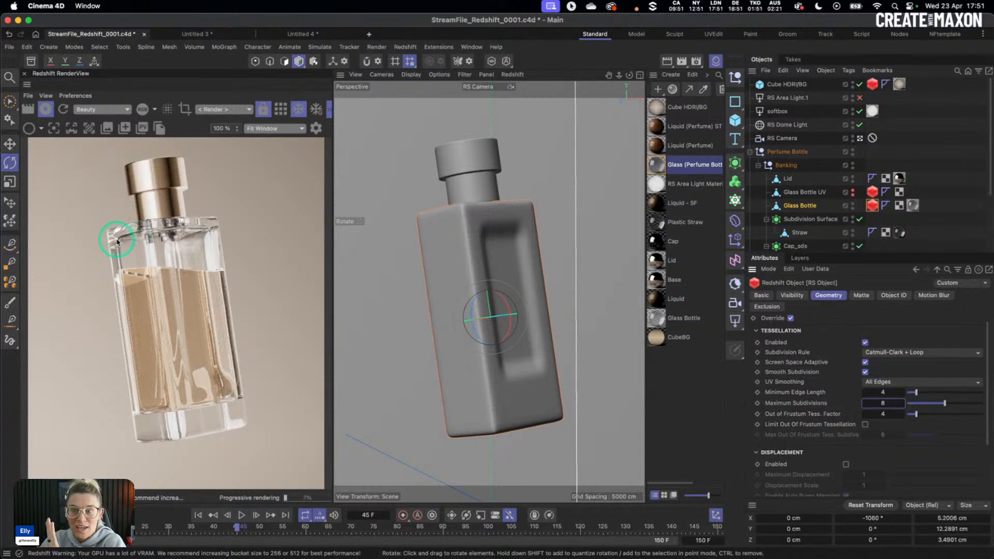
pyautogui.click(846, 465)
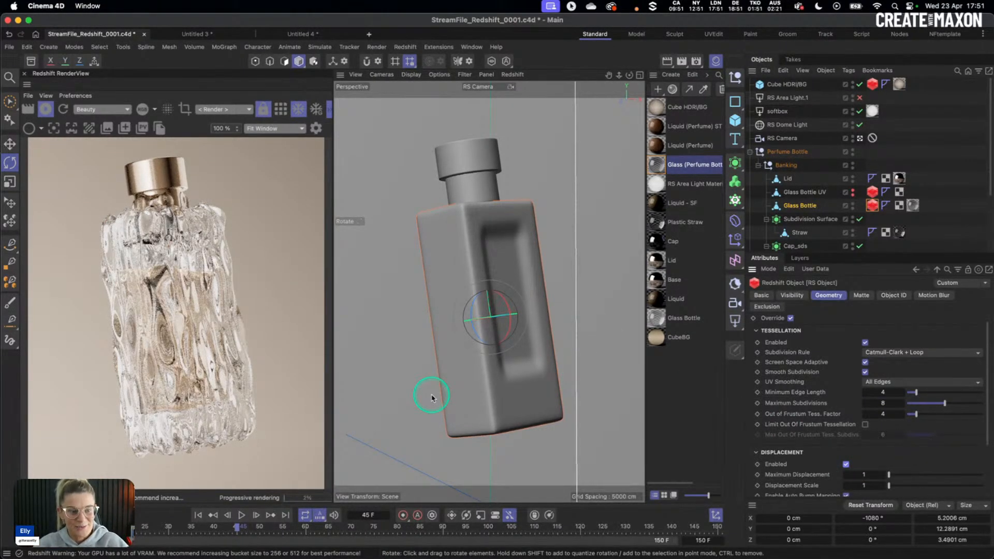
# Set the Displacement node's scale to 0.01 in the Glass (Perfume Bottle) material and close its node graph.
pyautogui.click(655, 164)
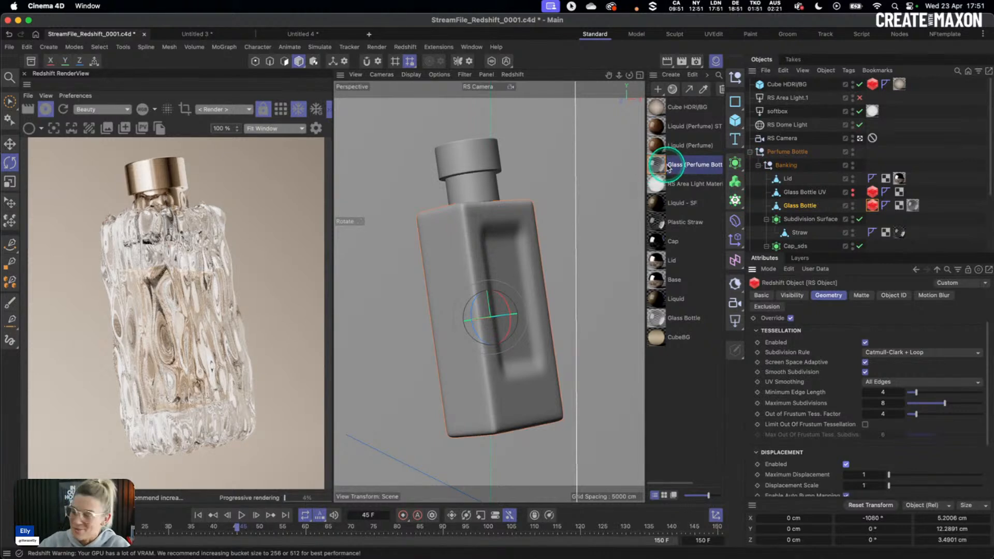
pyautogui.doubleClick(654, 165)
pyautogui.moveTo(659, 170); pyautogui.dragTo(631, 133)
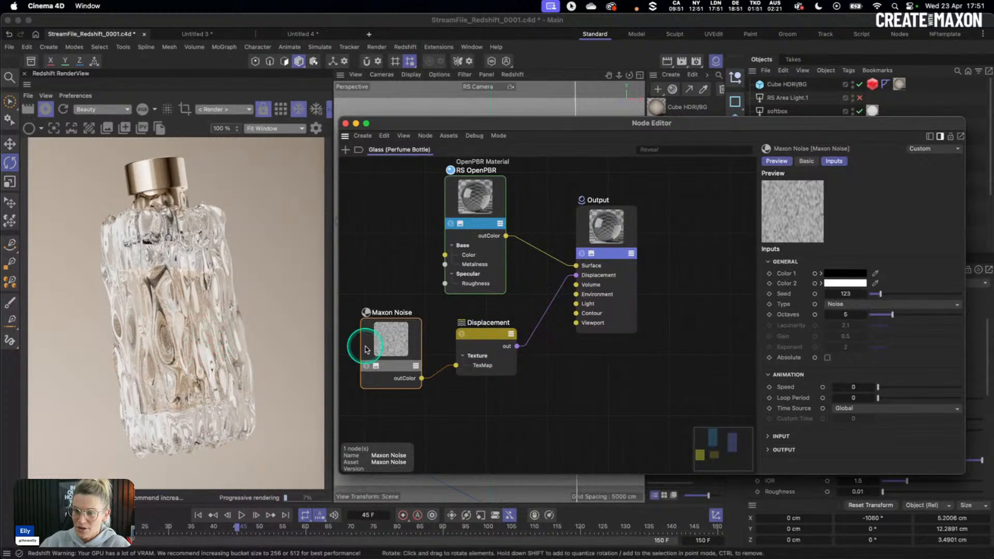
pyautogui.click(486, 342)
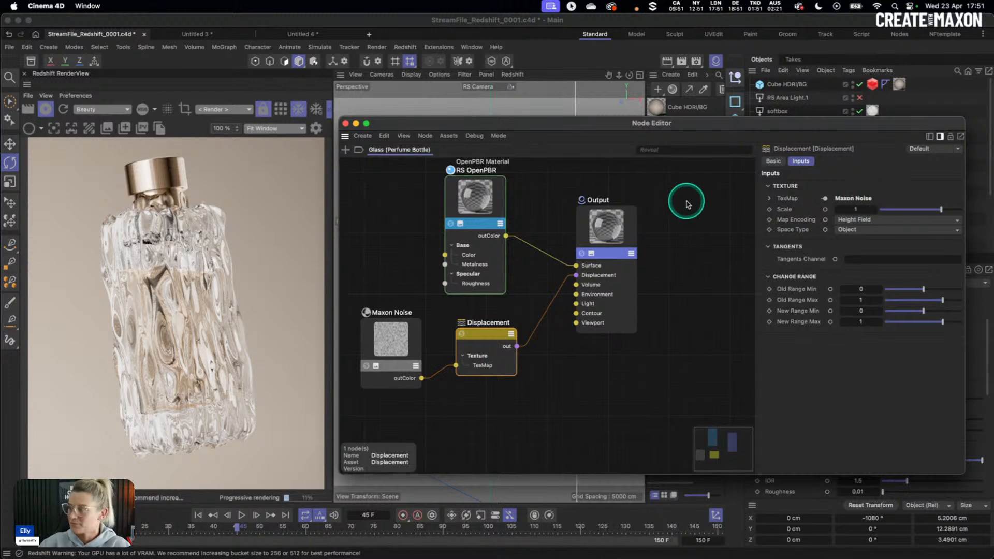
pyautogui.doubleClick(852, 208)
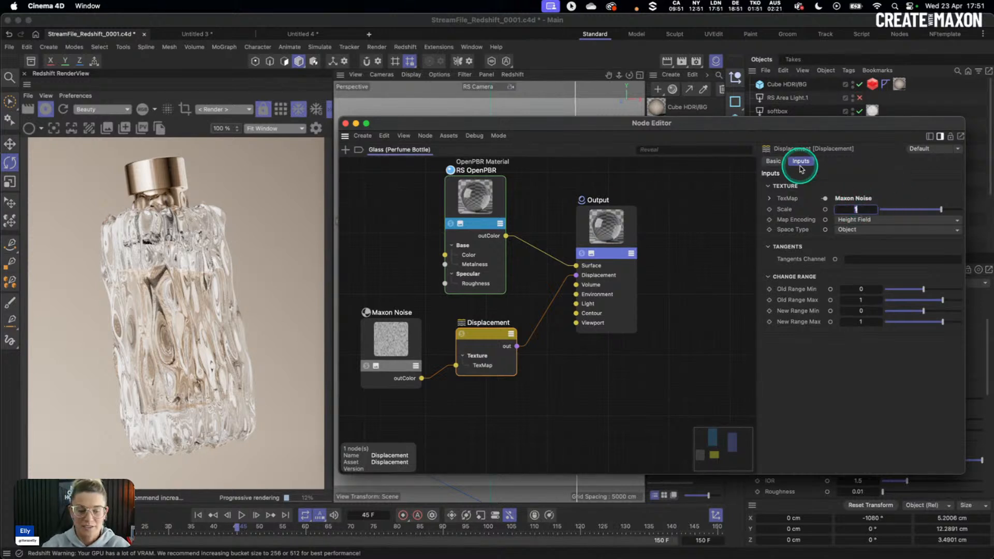
pyautogui.write('0.01')
pyautogui.press('Return')
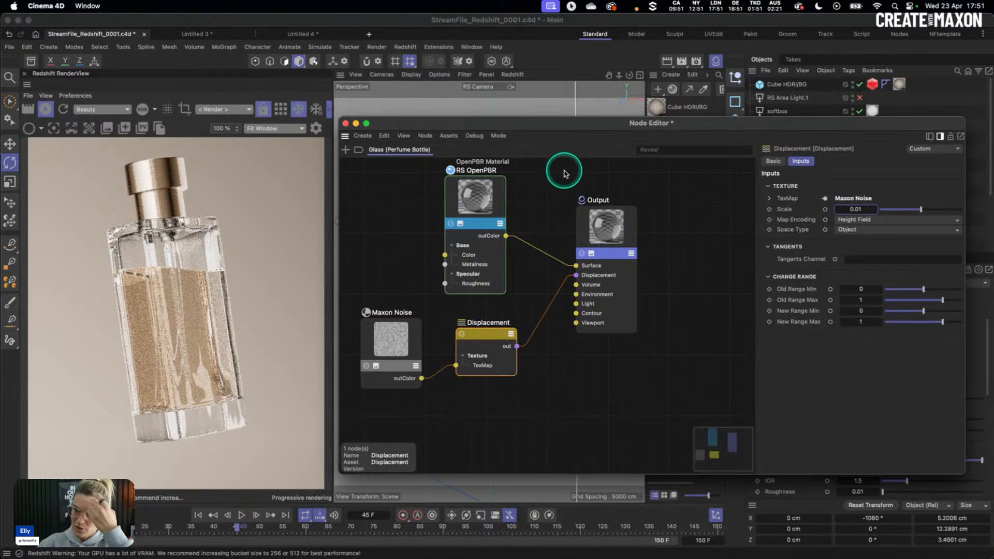
pyautogui.click(369, 125)
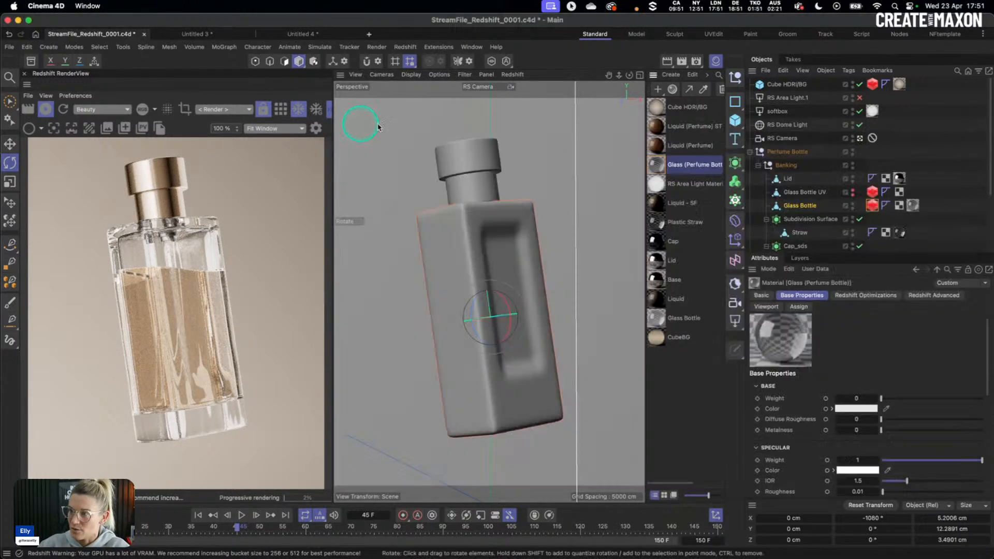
# Switch to the default camera, frame the Glass Bottle and examine the displaced glass up close from below.
pyautogui.click(861, 138)
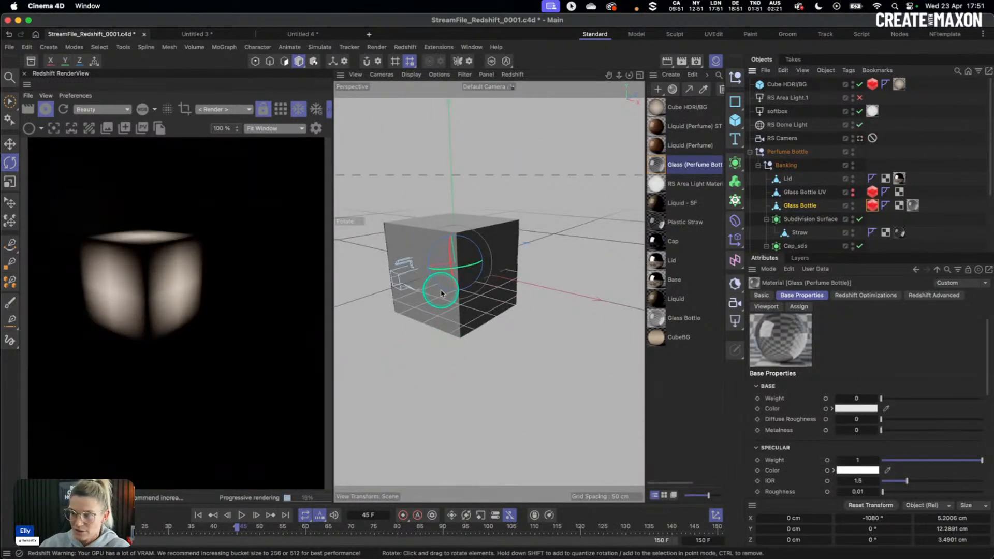
pyautogui.keyDown('alt'); pyautogui.moveTo(437, 300); pyautogui.dragTo(506, 284); pyautogui.keyUp('alt')
pyautogui.keyDown('alt'); pyautogui.moveTo(414, 306); pyautogui.dragTo(530, 246, button='right'); pyautogui.keyUp('alt')
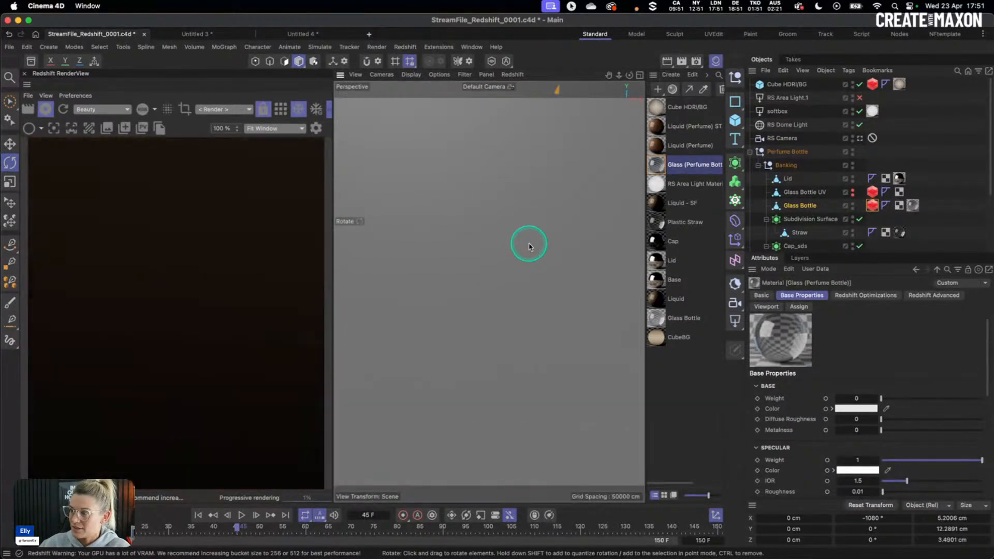
pyautogui.click(800, 207)
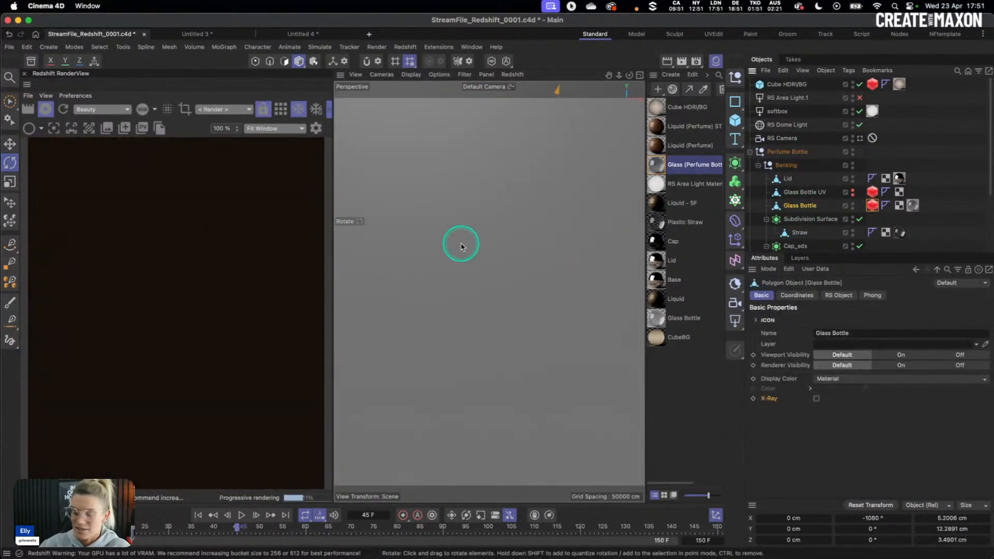
pyautogui.press('o')
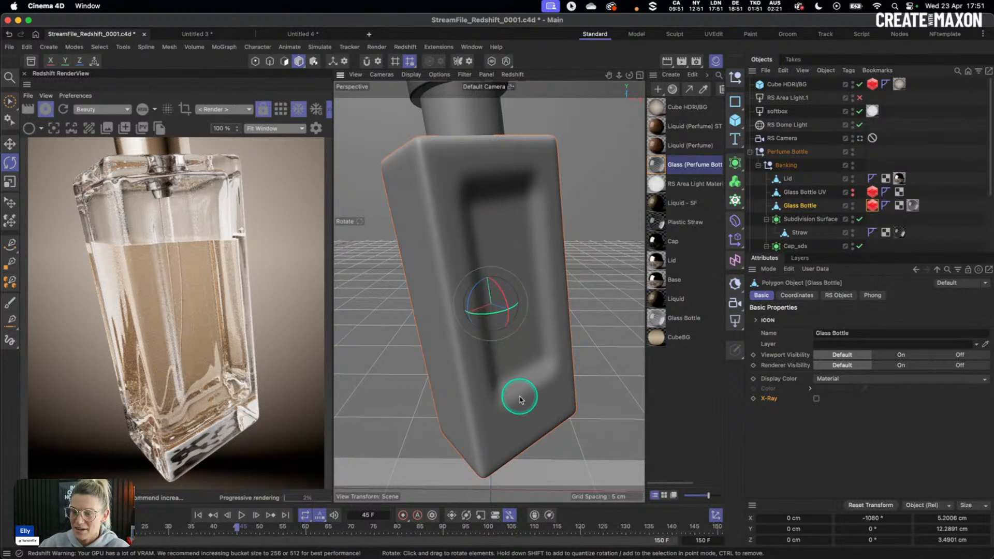
pyautogui.keyDown('alt'); pyautogui.moveTo(526, 406); pyautogui.dragTo(542, 353); pyautogui.keyUp('alt')
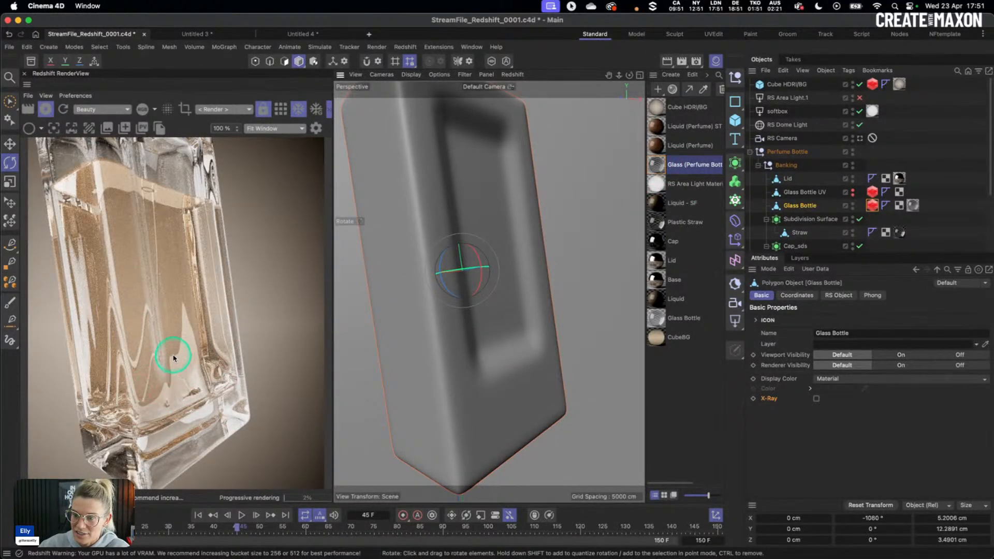
# Try a Displacement scale of 0.02 in the Glass (Perfume Bottle) material, and undo the change.
pyautogui.doubleClick(654, 172)
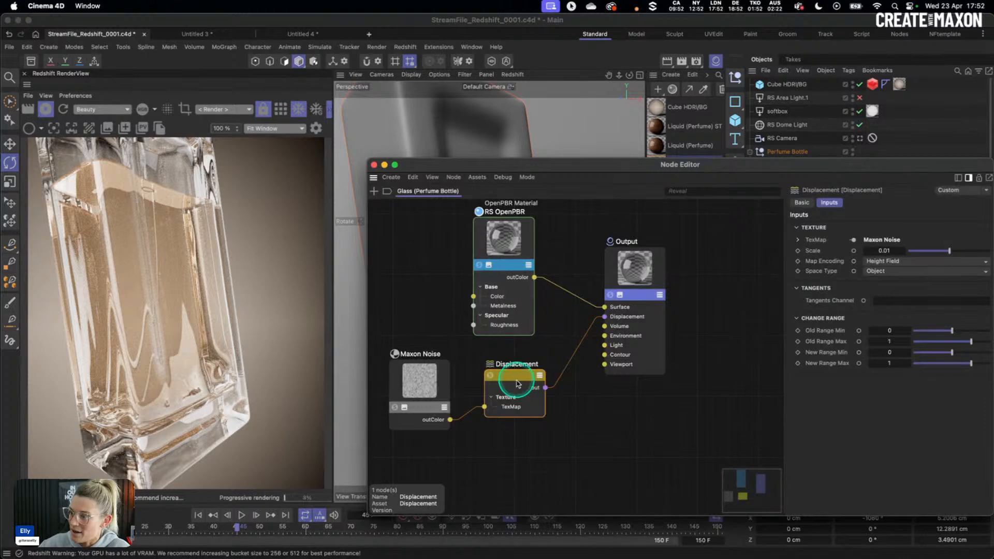
pyautogui.doubleClick(883, 251)
pyautogui.write('0')
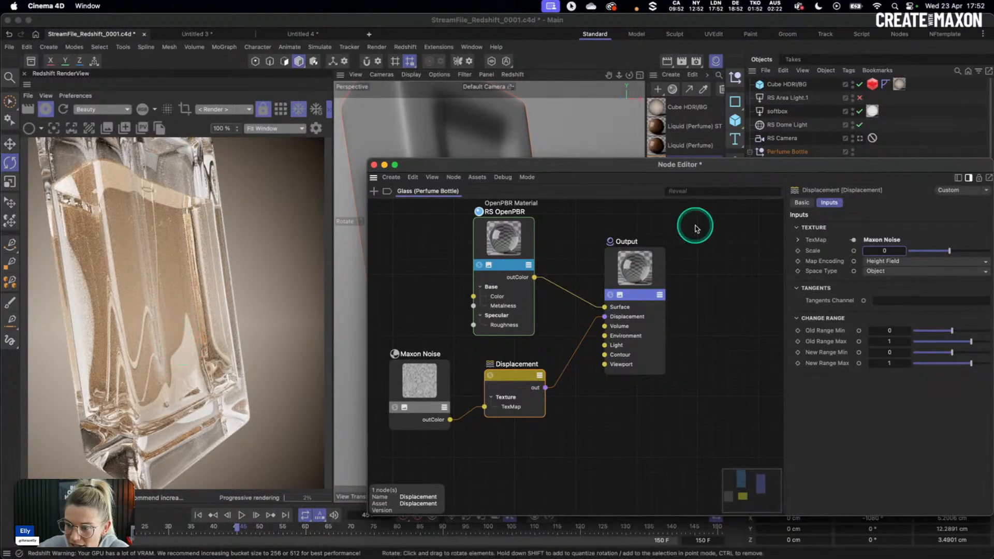
pyautogui.write('02')
pyautogui.press('Return')
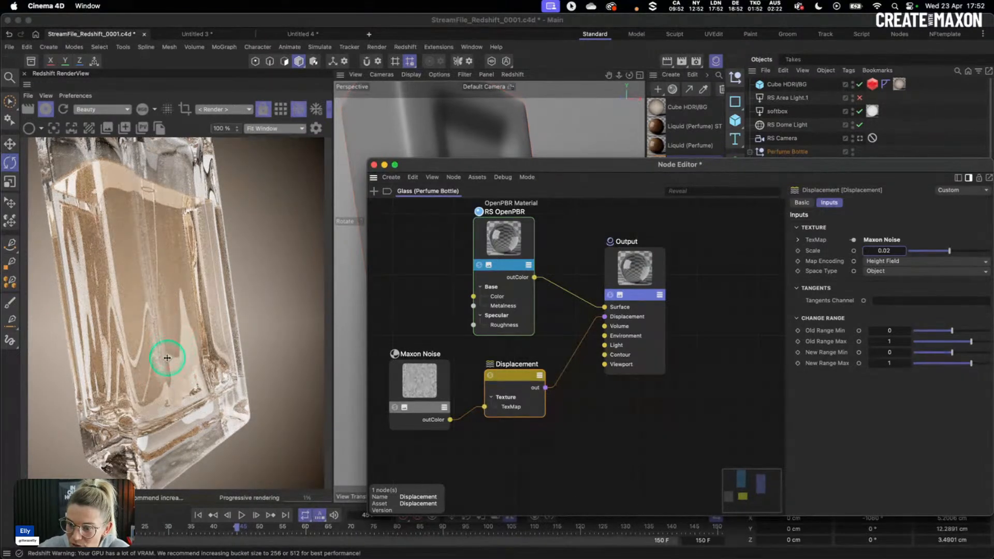
pyautogui.press('super+z')
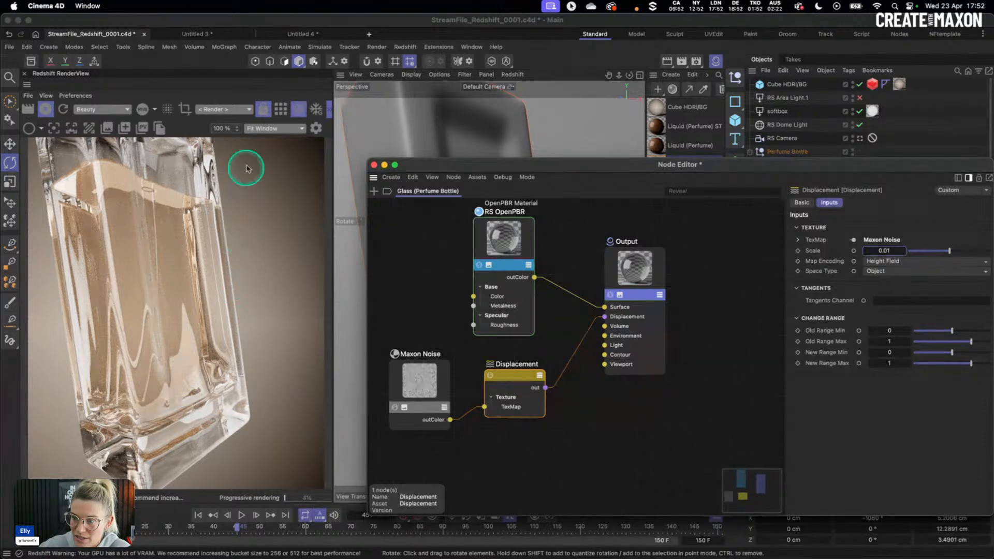
# Check the bottle's displacement in a clay render, restore the full-material render and close the glass node graph.
pyautogui.click(29, 130)
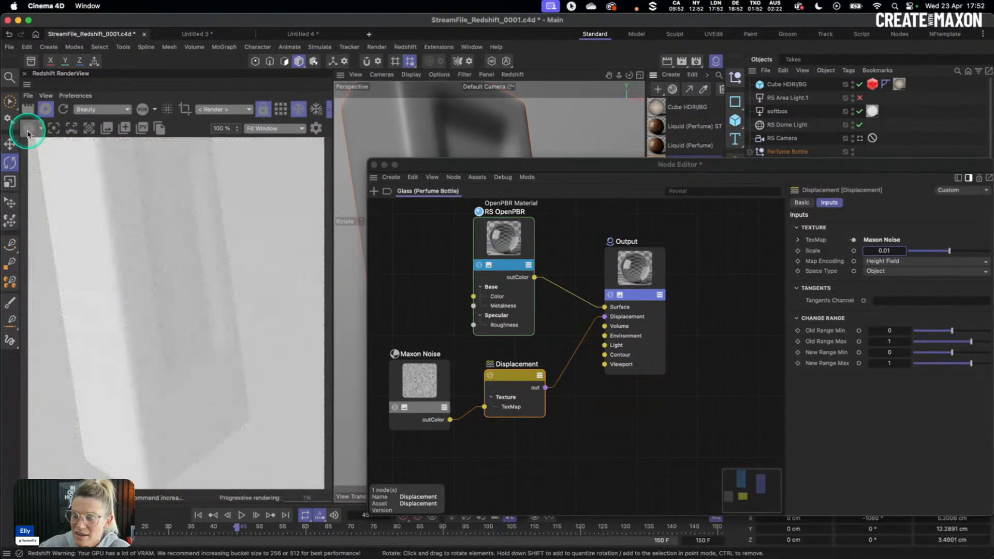
pyautogui.click(29, 132)
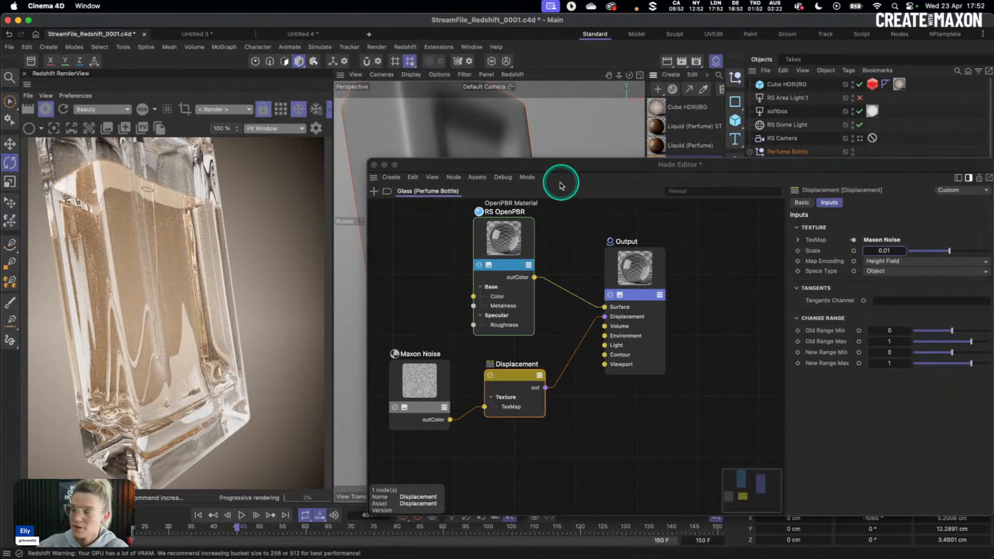
pyautogui.moveTo(567, 172); pyautogui.dragTo(561, 190)
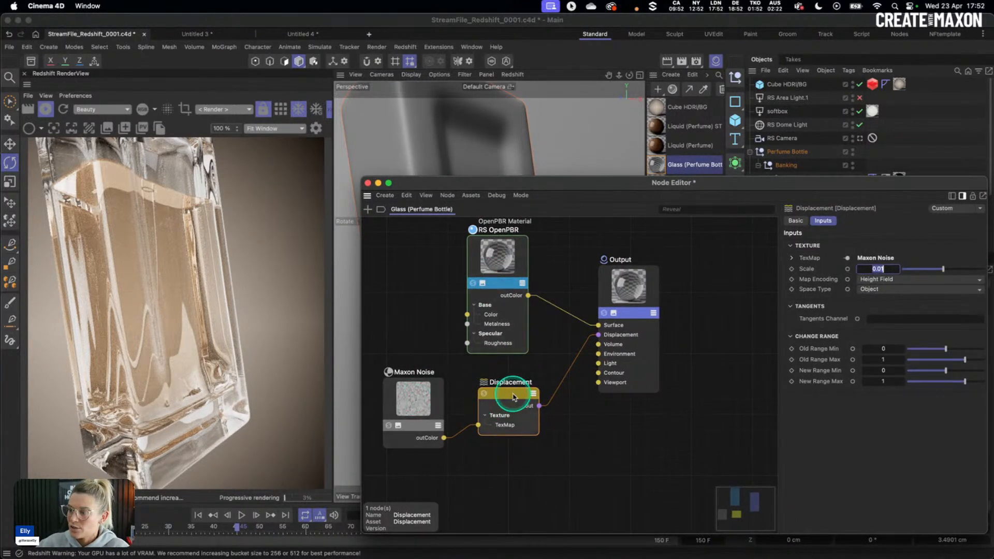
pyautogui.moveTo(523, 311); pyautogui.dragTo(537, 316)
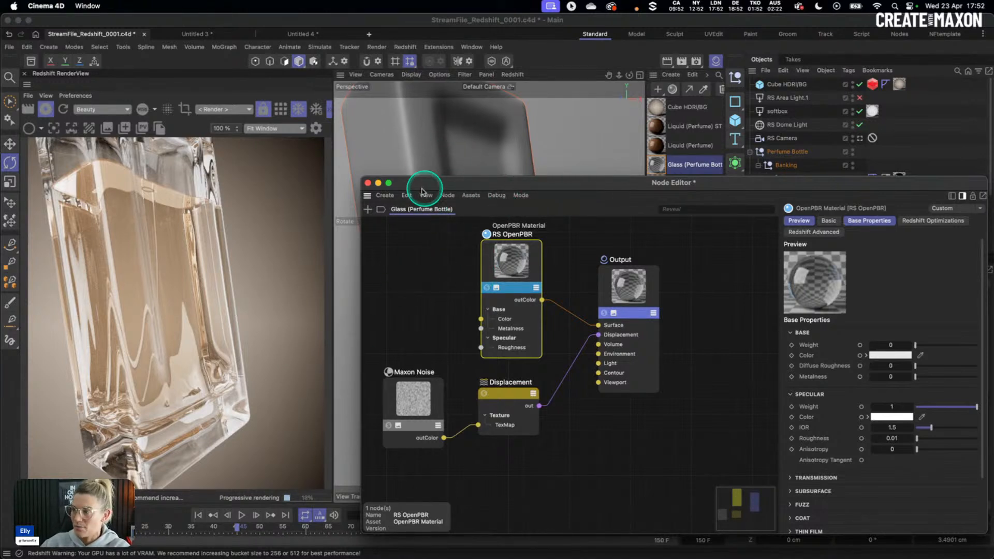
pyautogui.click(367, 184)
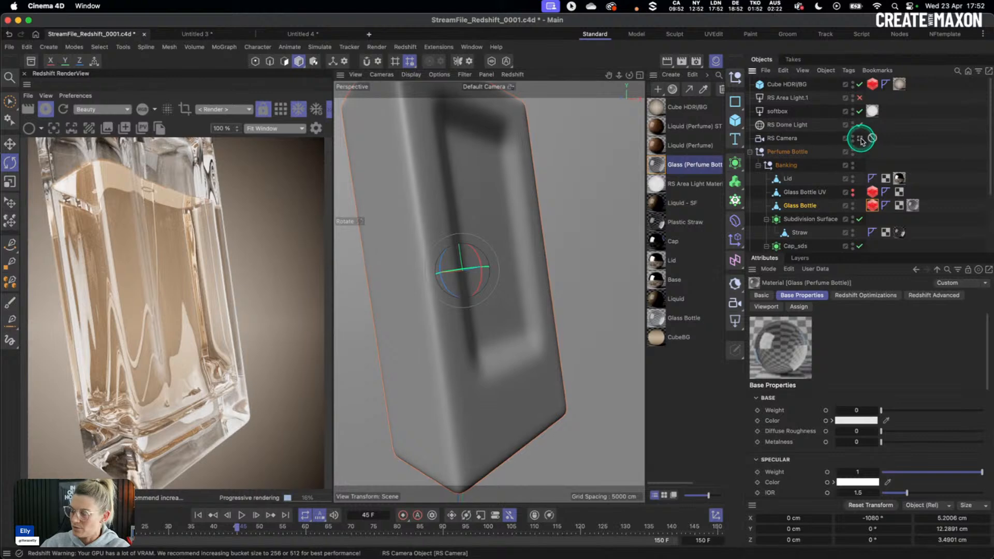
# Return the viewport to the RS Camera view, keeping the RS Dome Light enabled.
pyautogui.click(861, 138)
pyautogui.click(861, 139)
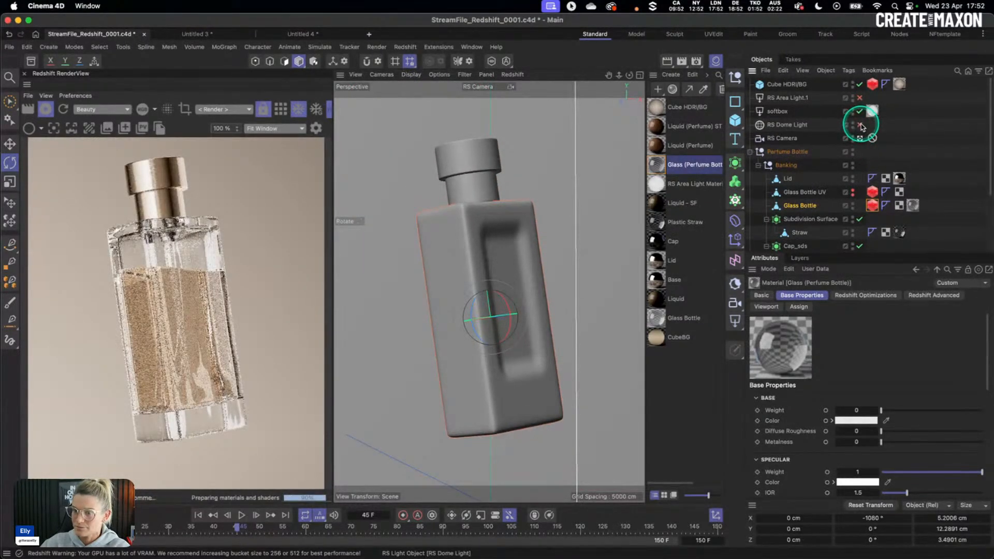
pyautogui.click(860, 125)
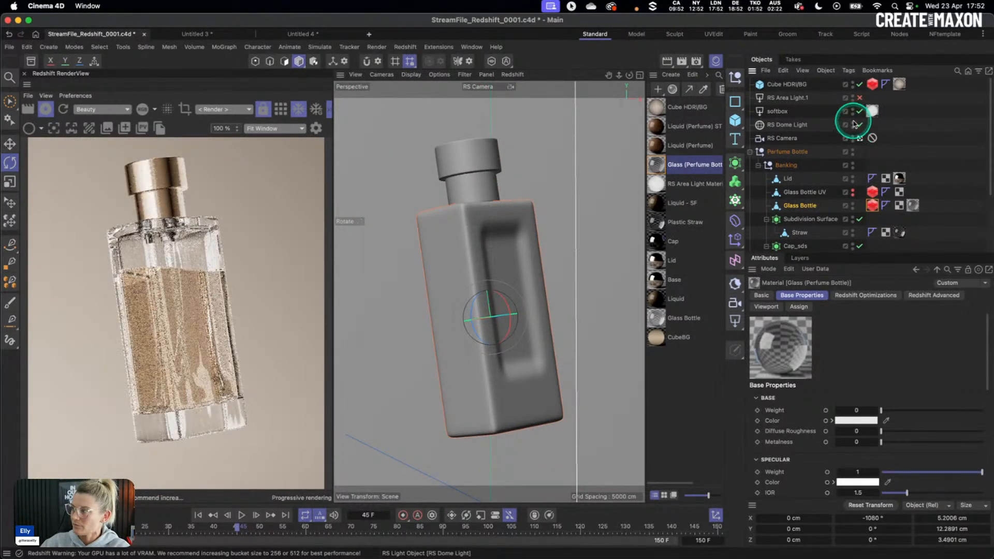
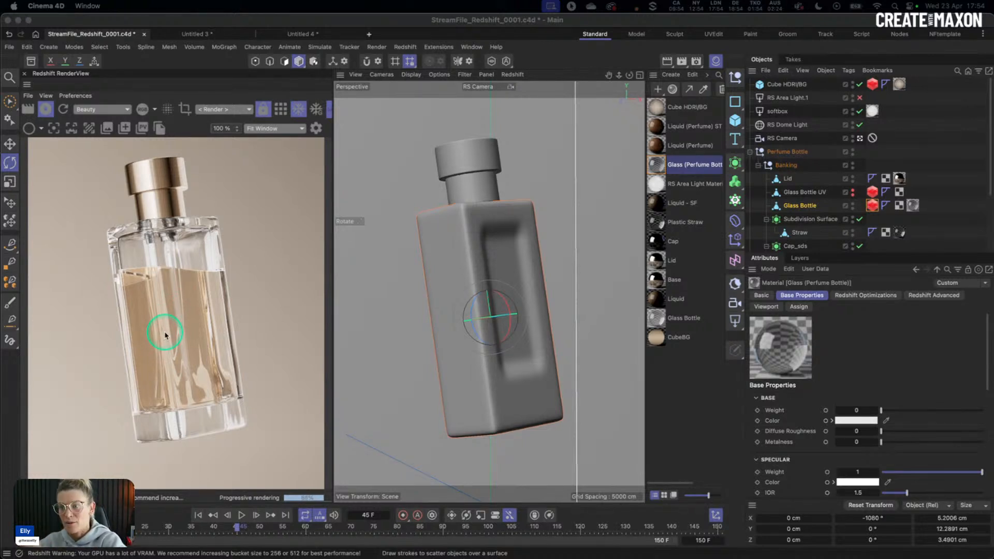
# Stop the live render and enable caustics in the Redshift render settings.
pyautogui.click(776, 113)
pyautogui.click(784, 99)
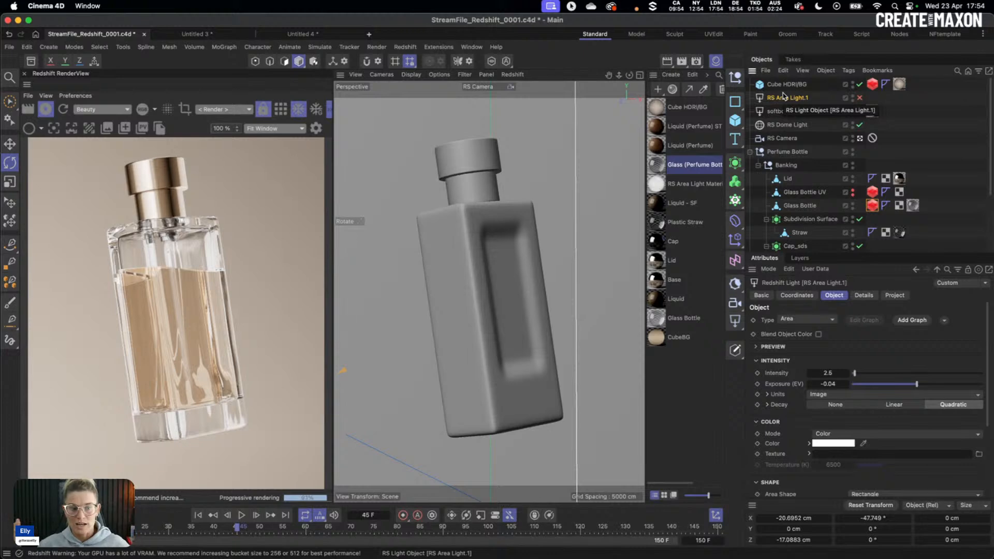
pyautogui.click(46, 109)
pyautogui.click(713, 62)
pyautogui.click(706, 119)
pyautogui.click(576, 157)
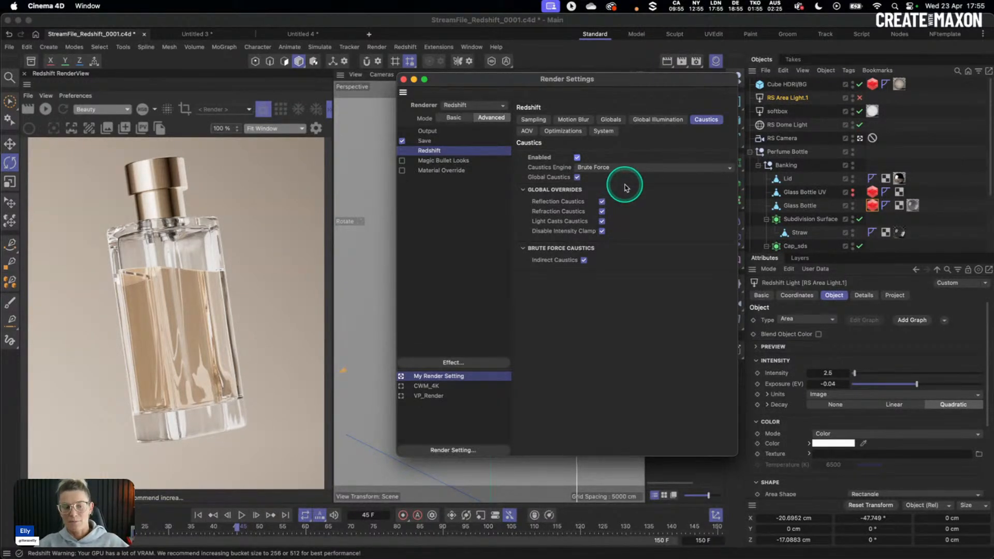
# Turn off caustics in the Redshift render settings, inspect the Cube HDRI/BG's Redshift Object tag and close the settings.
pyautogui.click(595, 171)
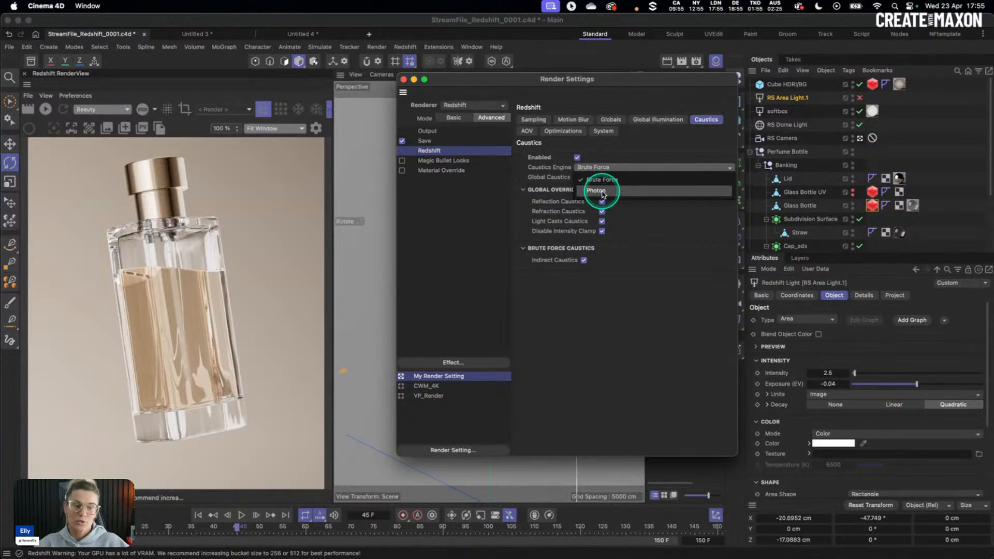
pyautogui.click(632, 148)
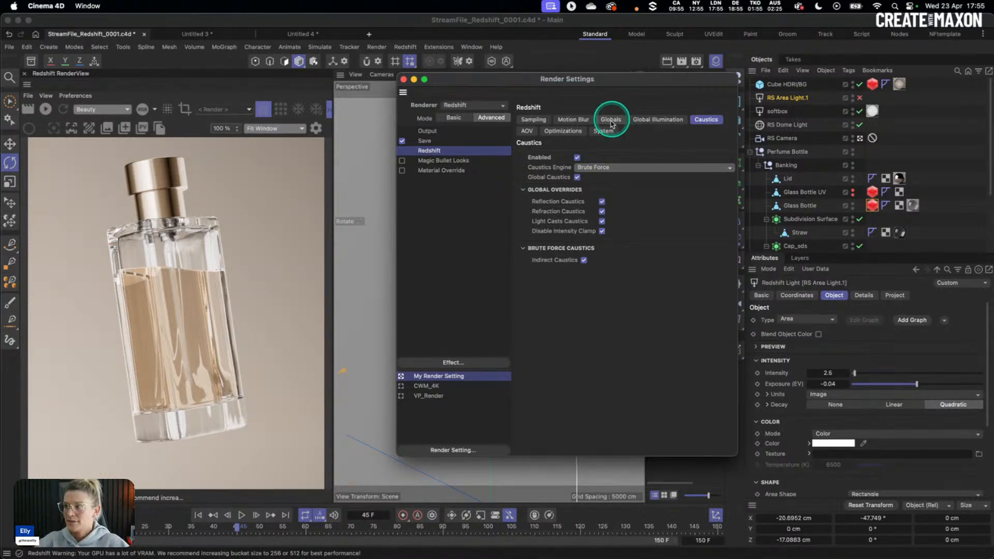
pyautogui.click(577, 156)
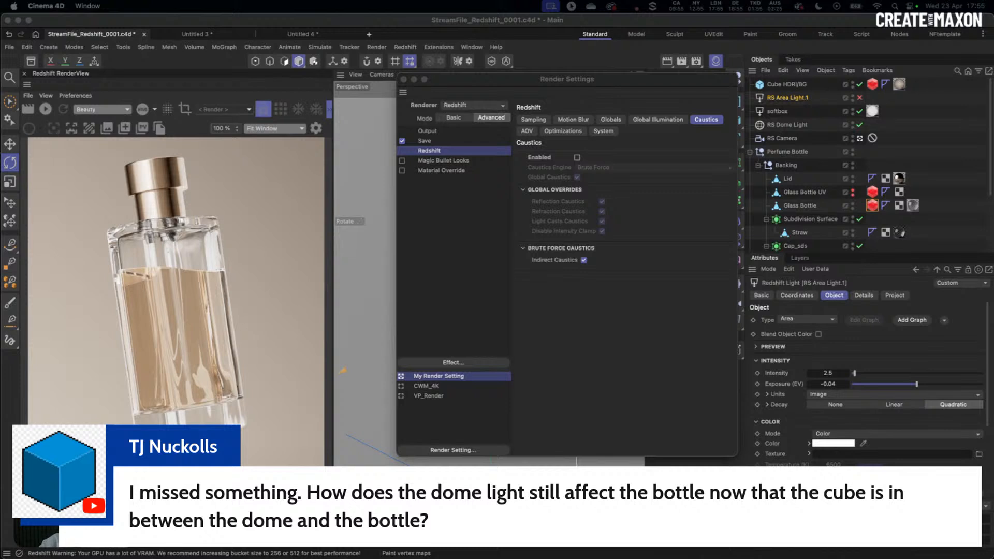
pyautogui.click(873, 84)
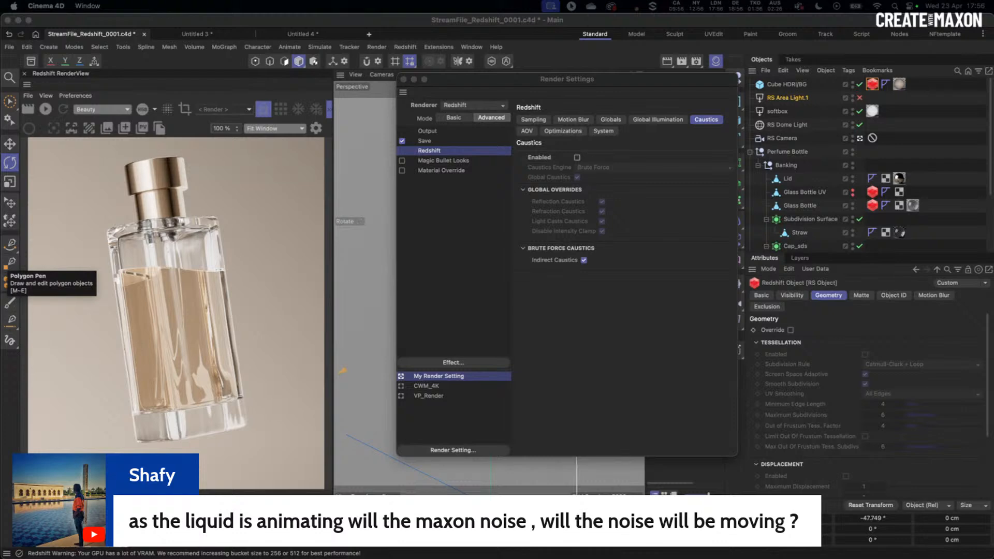
pyautogui.click(404, 79)
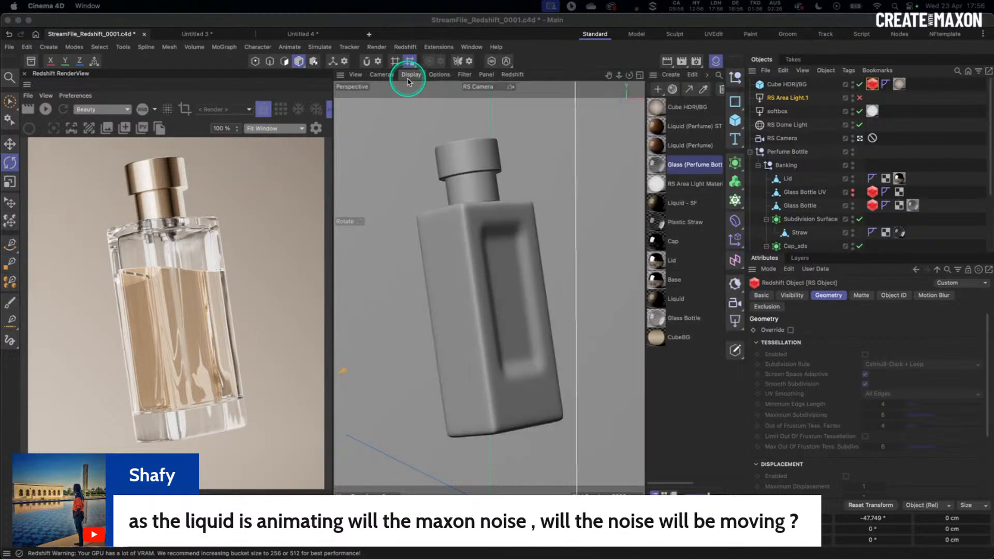
# Open the Glass (Perfume Bottle) node graph and examine the Maxon Noise animation and input source options, leaving the source at Object.
pyautogui.click(656, 164)
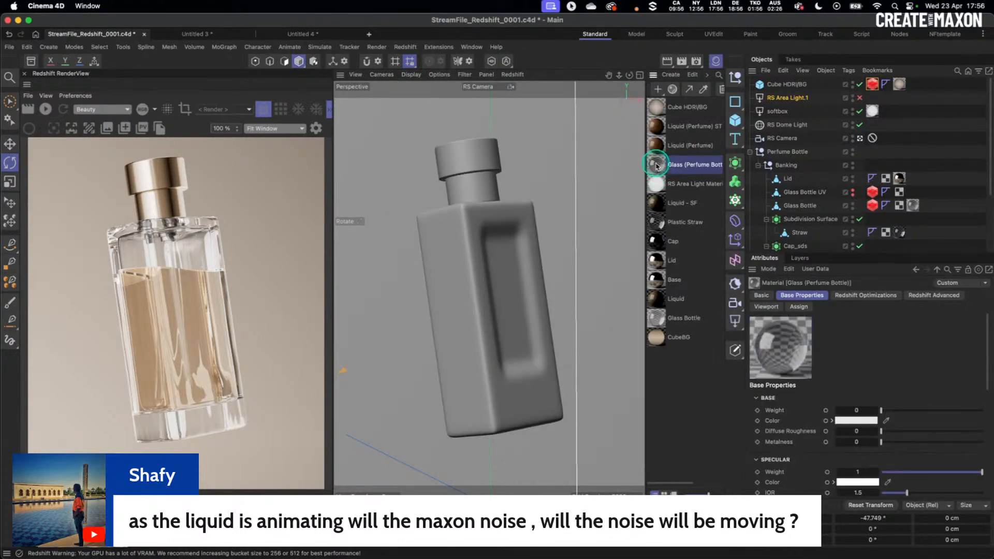
pyautogui.doubleClick(656, 165)
pyautogui.click(363, 355)
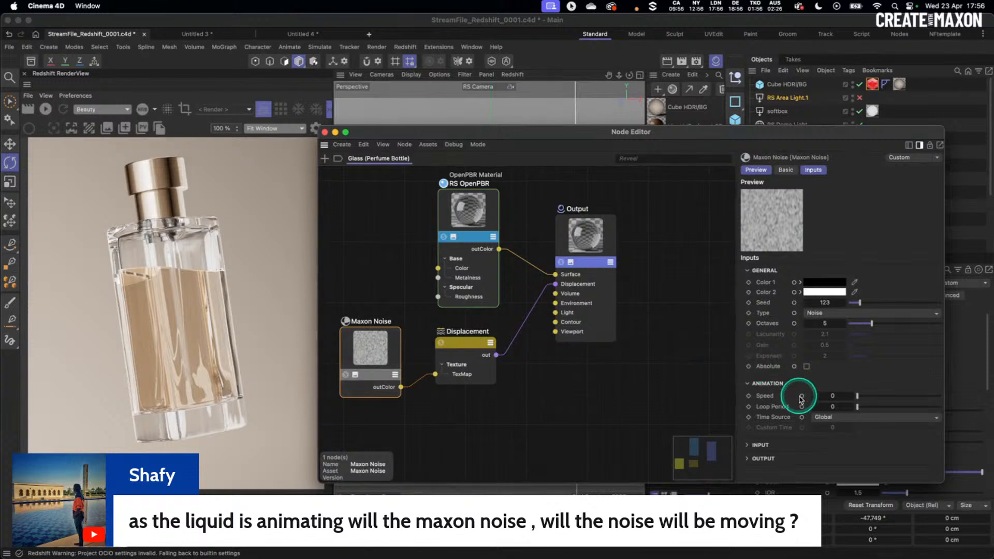
pyautogui.click(760, 446)
pyautogui.scroll(-3, 838, 437)
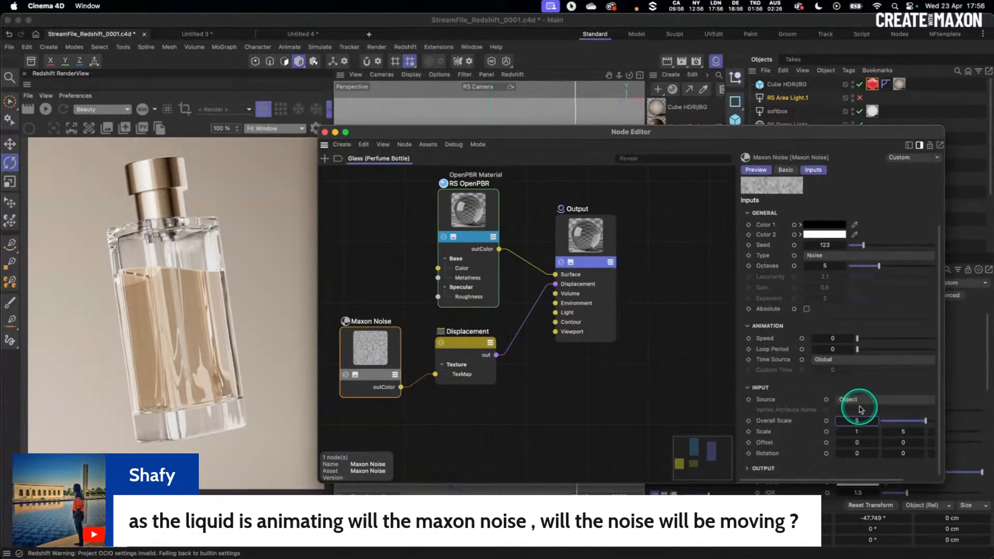
pyautogui.click(860, 406)
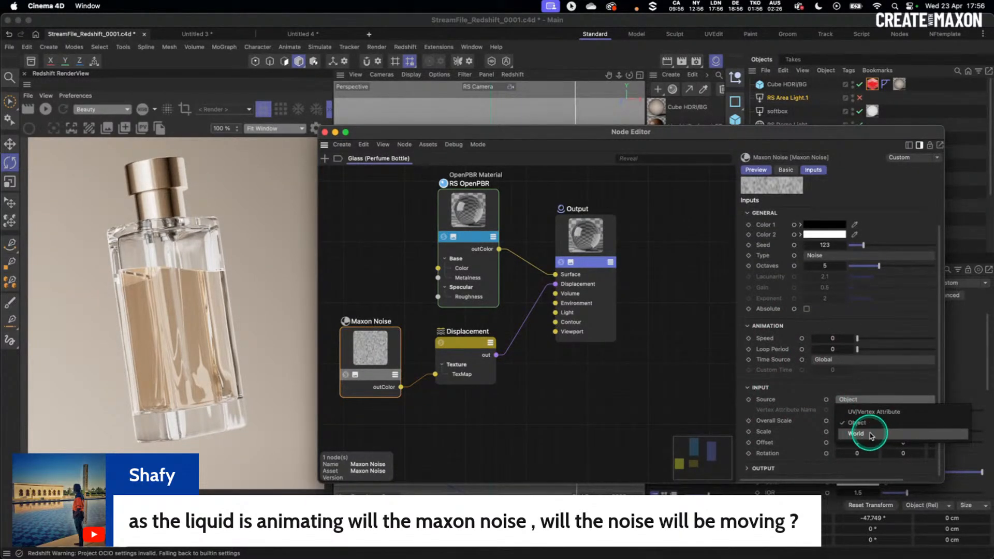
pyautogui.click(800, 390)
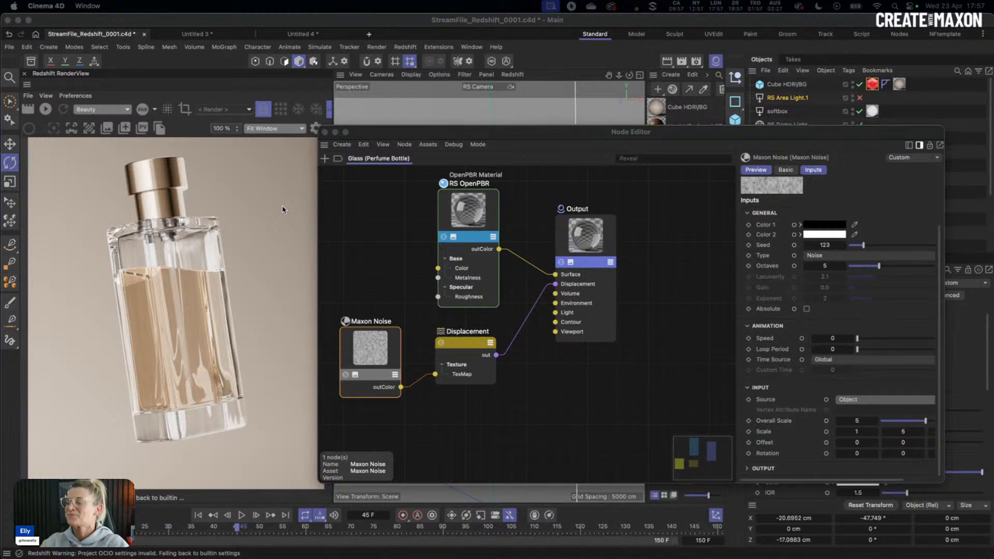
# Open the Asset Browser and search its materials for "glass".
pyautogui.click(31, 61)
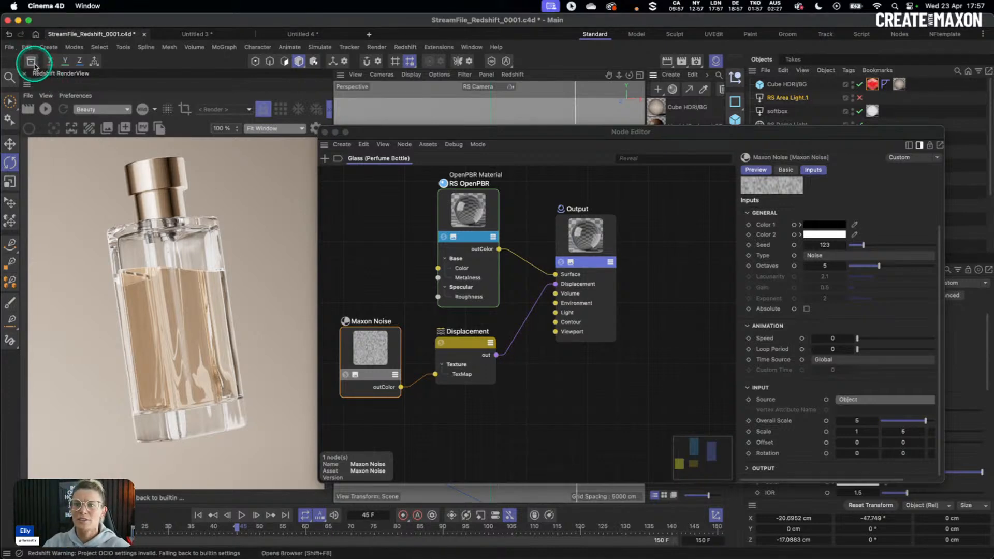
pyautogui.click(64, 113)
pyautogui.press('BackSpace')
pyautogui.press('BackSpace')
pyautogui.press('BackSpace')
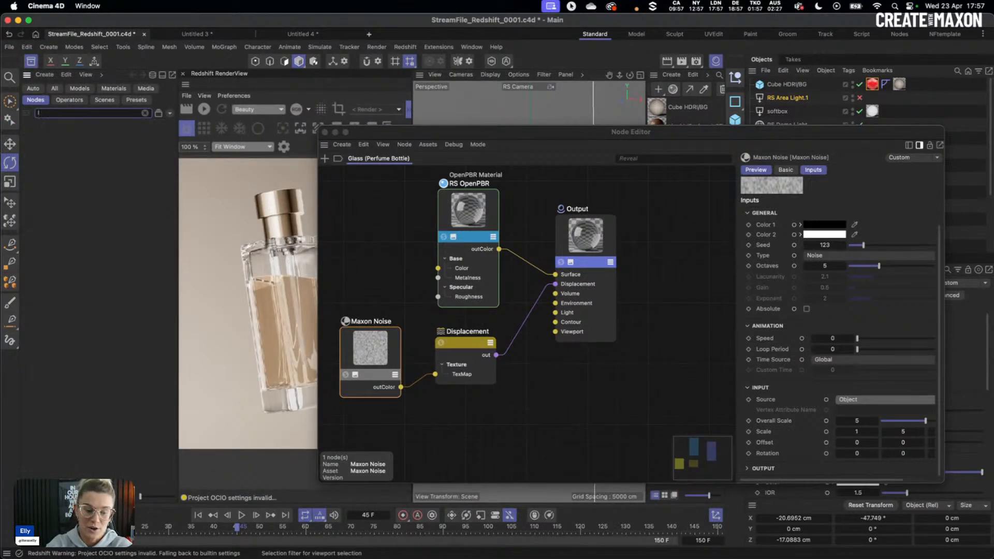
pyautogui.write('glass')
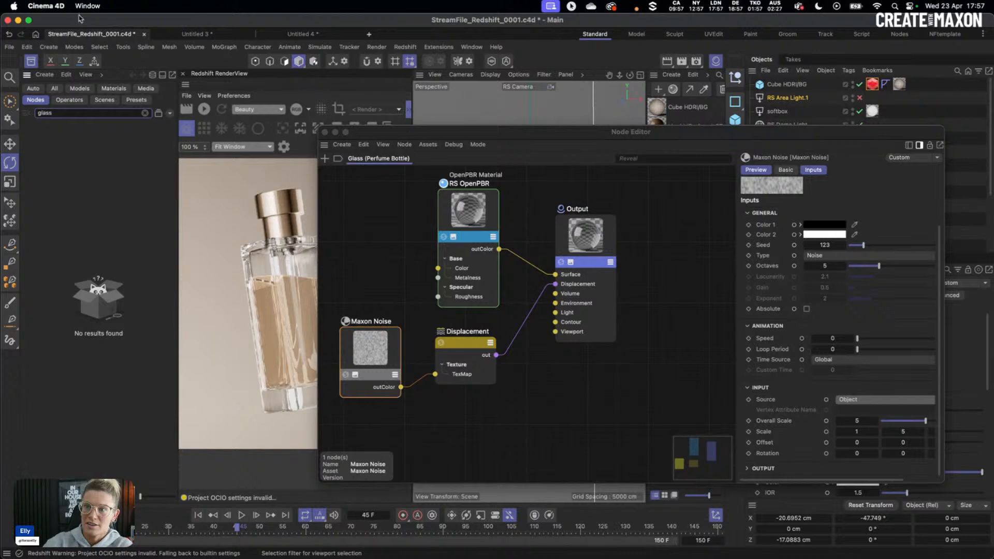
pyautogui.click(113, 88)
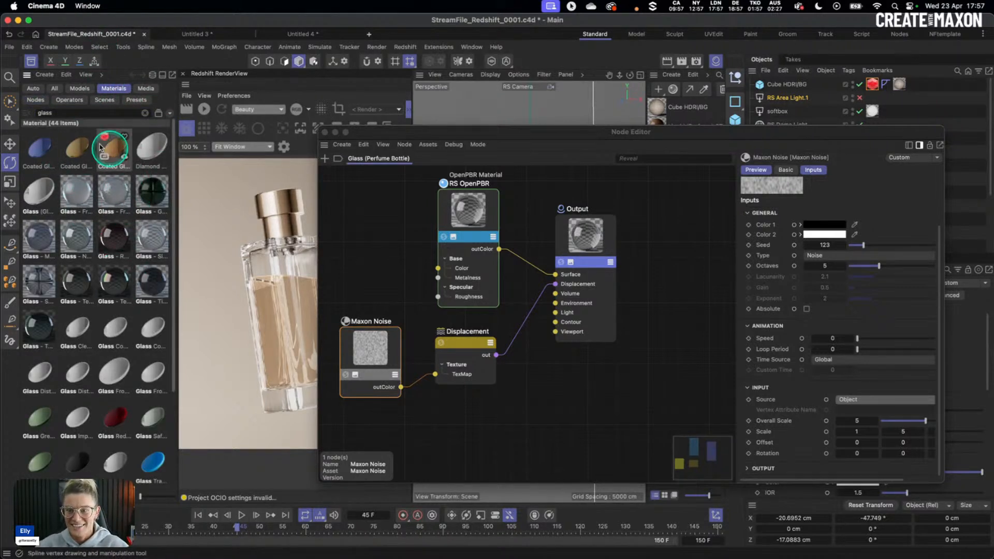
# Search the Asset Browser materials for "liquid", clear the search and close the browser.
pyautogui.moveTo(74, 114); pyautogui.dragTo(28, 113)
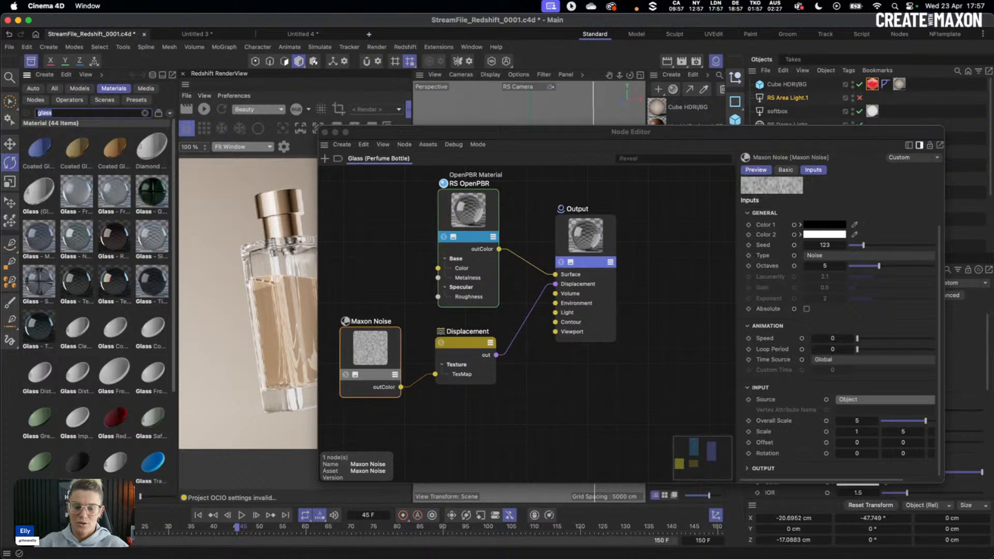
pyautogui.write('liquid')
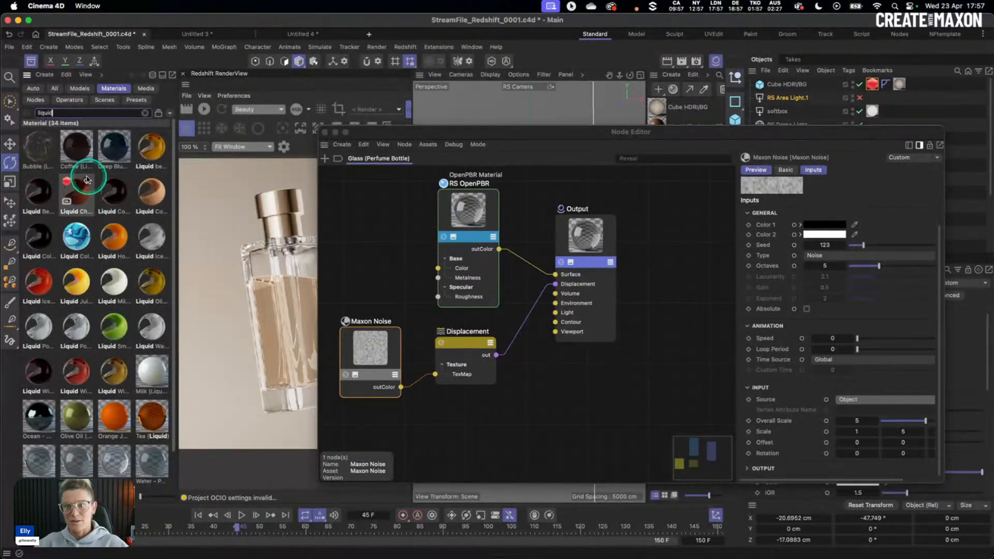
pyautogui.click(126, 155)
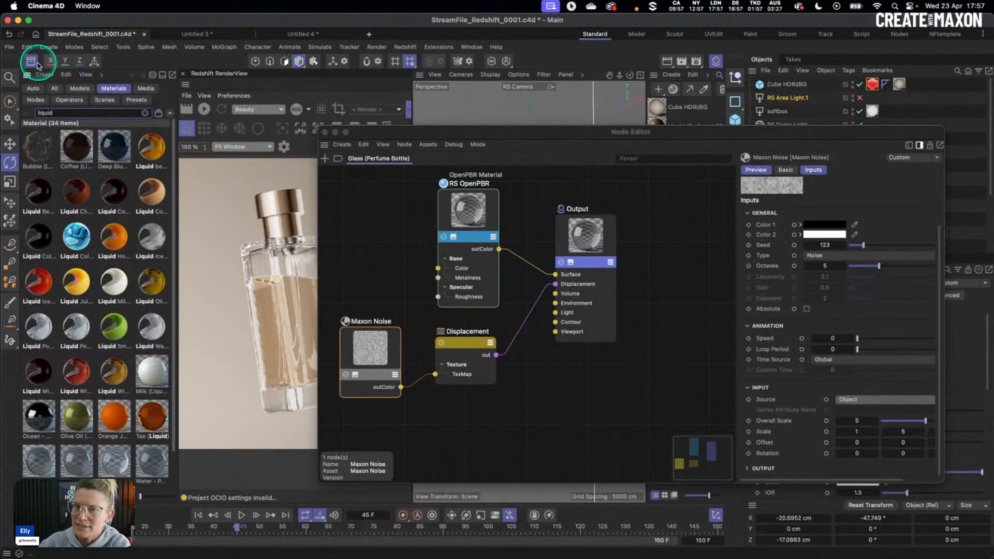
pyautogui.click(146, 113)
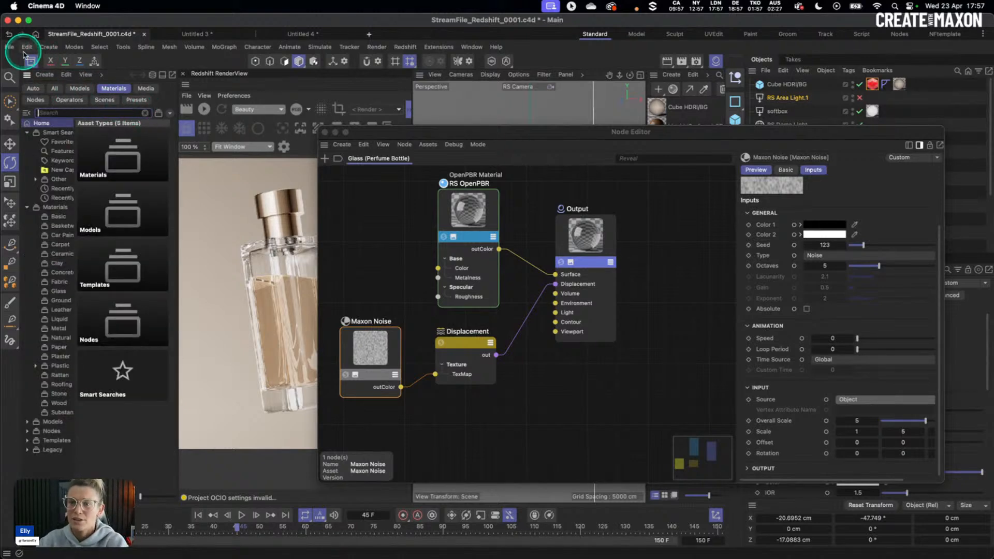
pyautogui.click(32, 61)
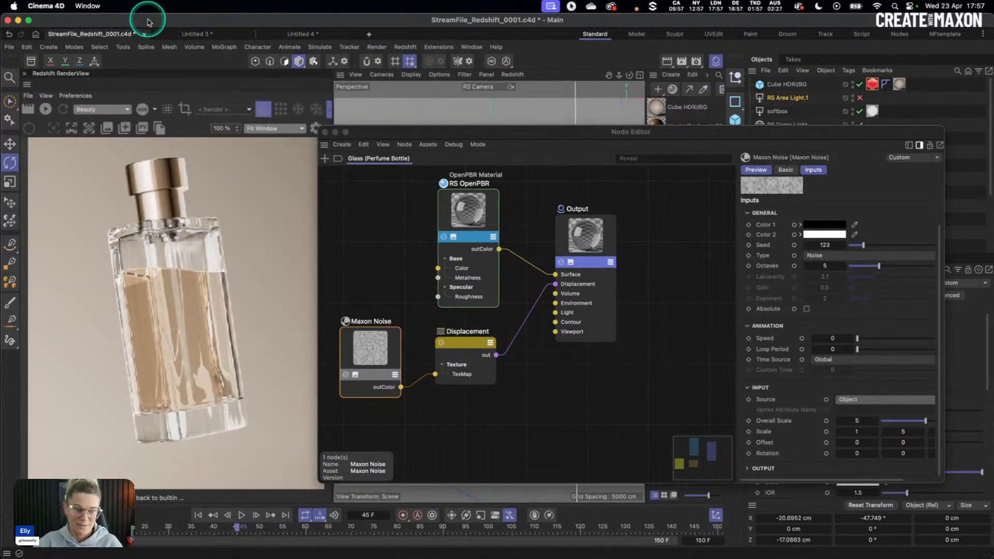
# Move the node editor clear of the render and briefly run the live Redshift render of the bottle.
pyautogui.moveTo(528, 132); pyautogui.dragTo(510, 125)
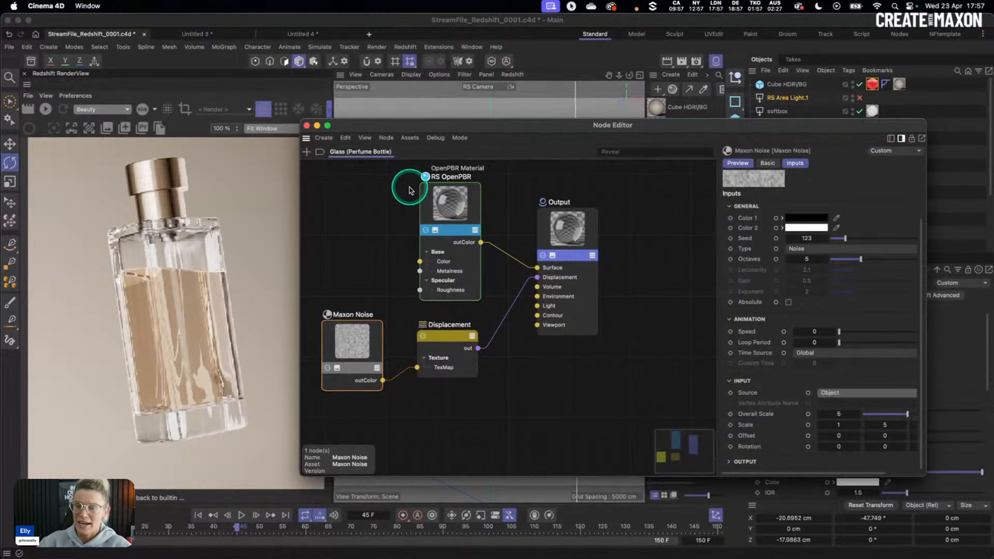
pyautogui.click(45, 109)
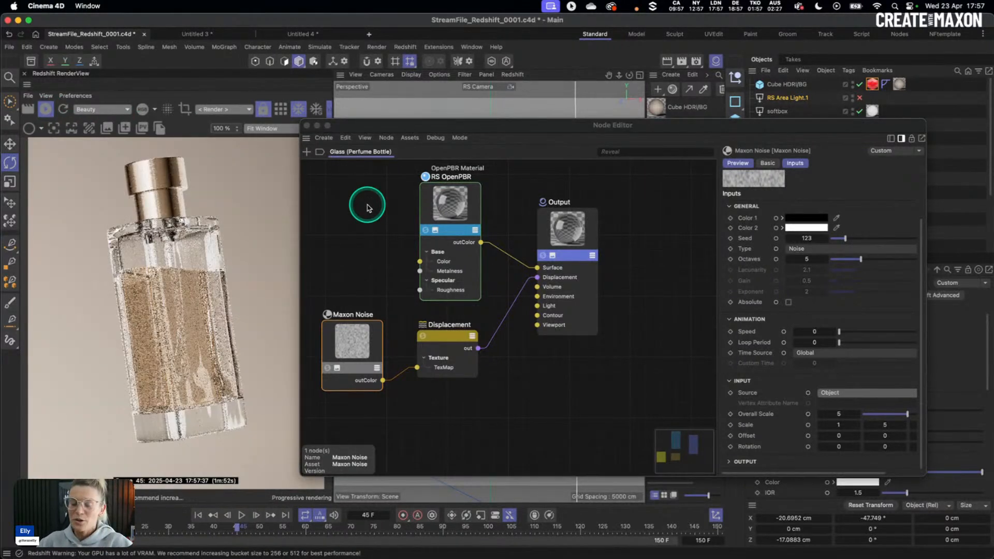
pyautogui.click(66, 125)
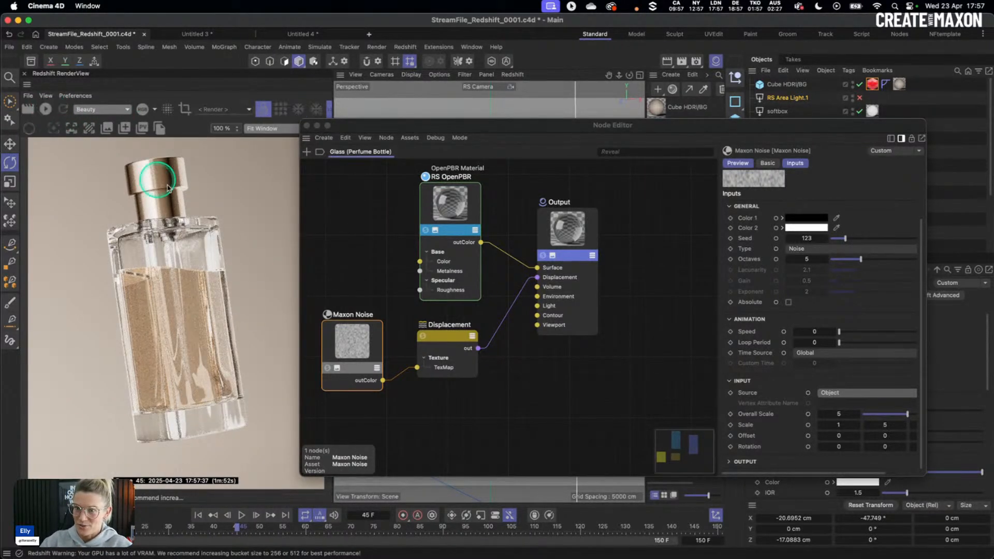
# Switch to QuickTime Player, view CWM_PerfumeAd_4K_V3.mp4 at 00:08 as a reference, and minimize the video.
pyautogui.moveTo(565, 552)
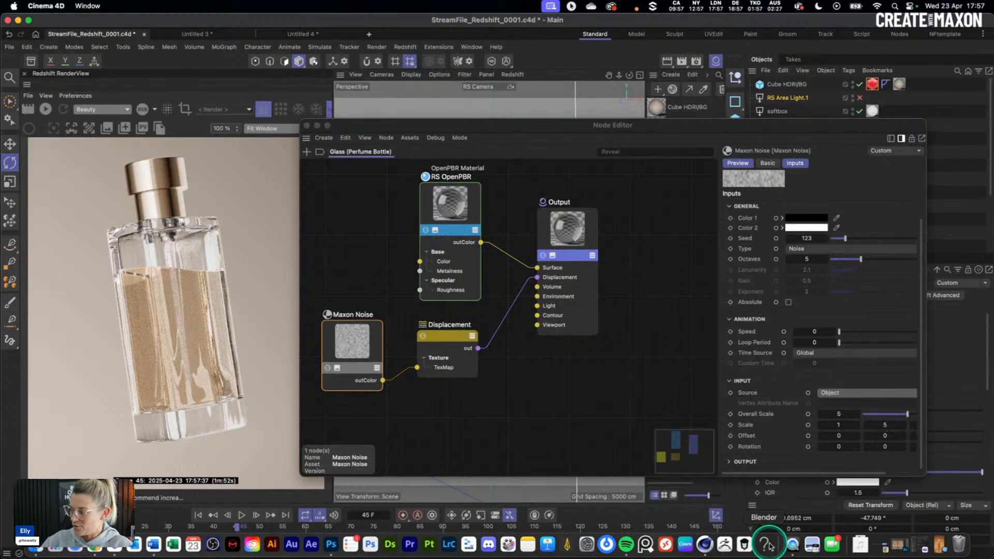
pyautogui.click(800, 544)
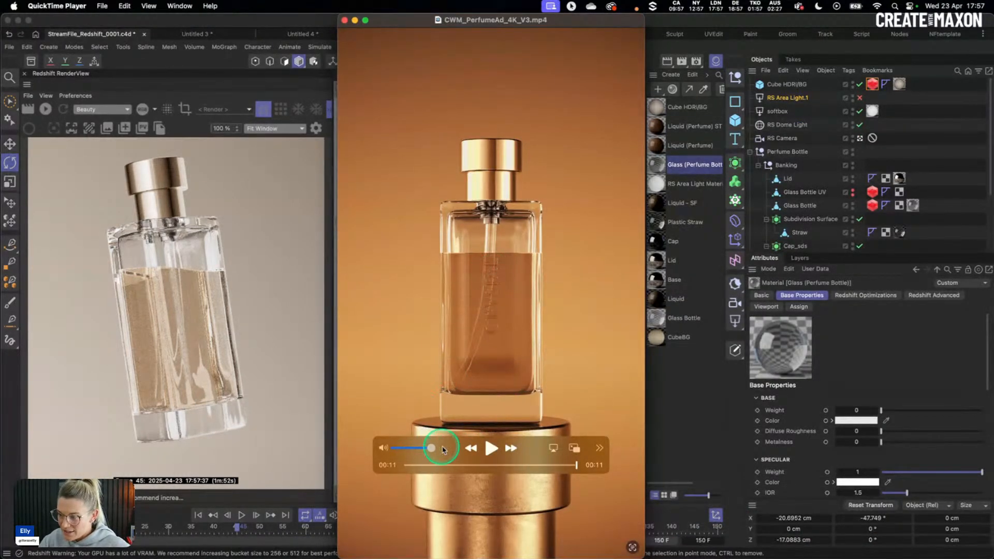
pyautogui.moveTo(566, 465); pyautogui.dragTo(528, 465)
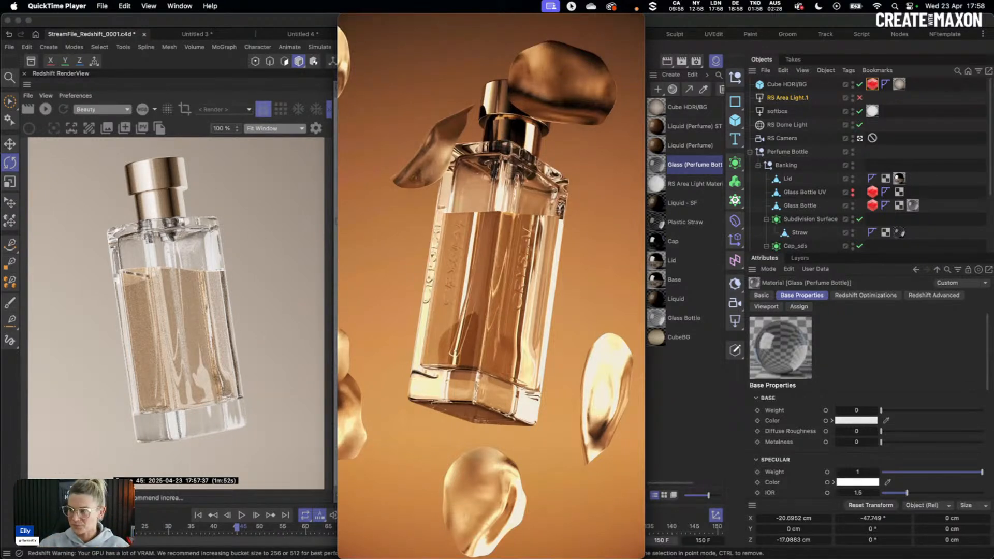
pyautogui.moveTo(377, 31)
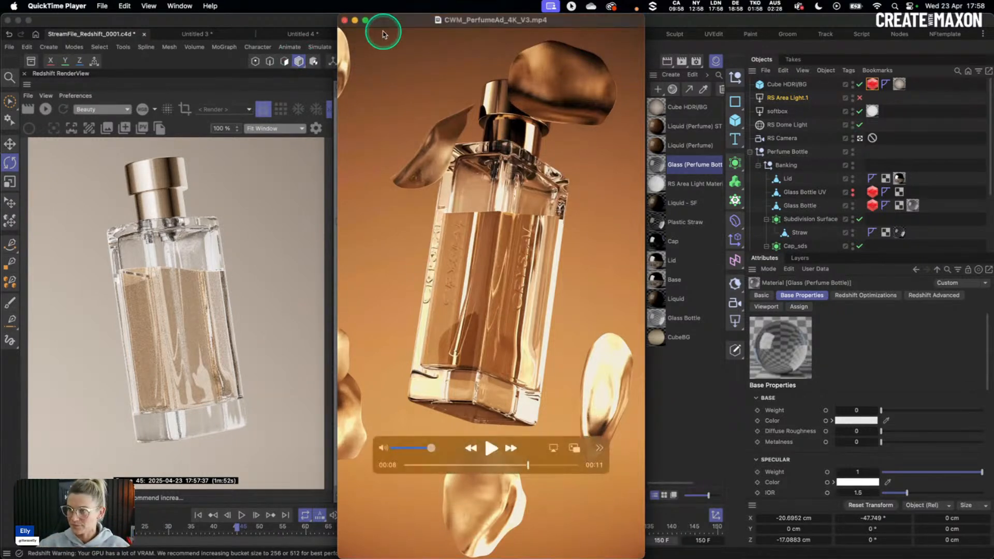
pyautogui.click(355, 20)
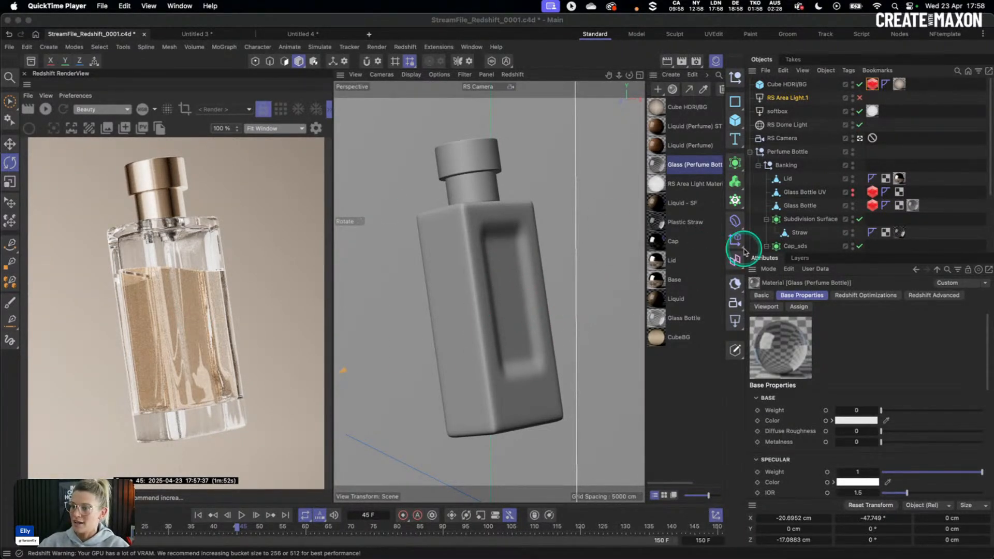
# Close the node graph and copy the Glass Bottle object into a new empty Cinema 4D project.
pyautogui.click(798, 210)
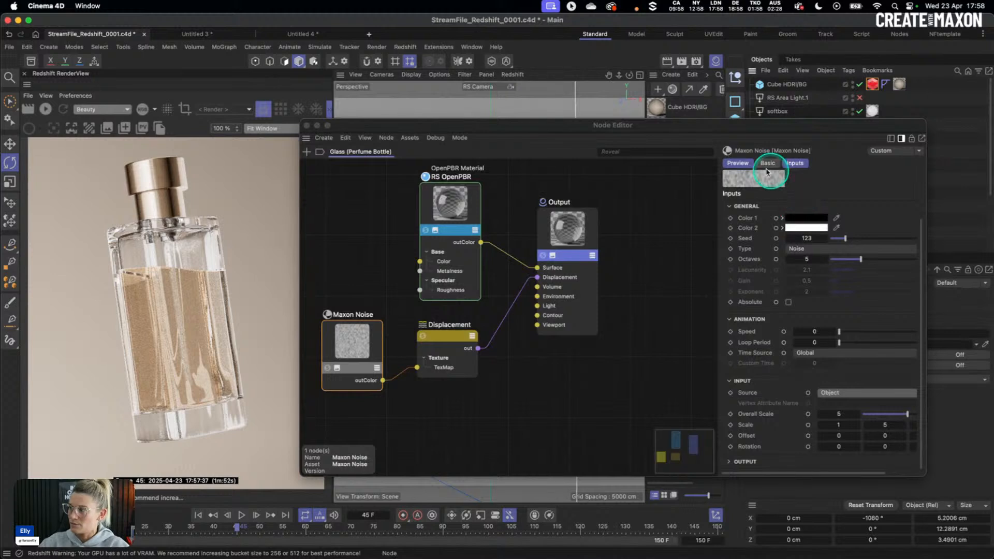
pyautogui.click(307, 126)
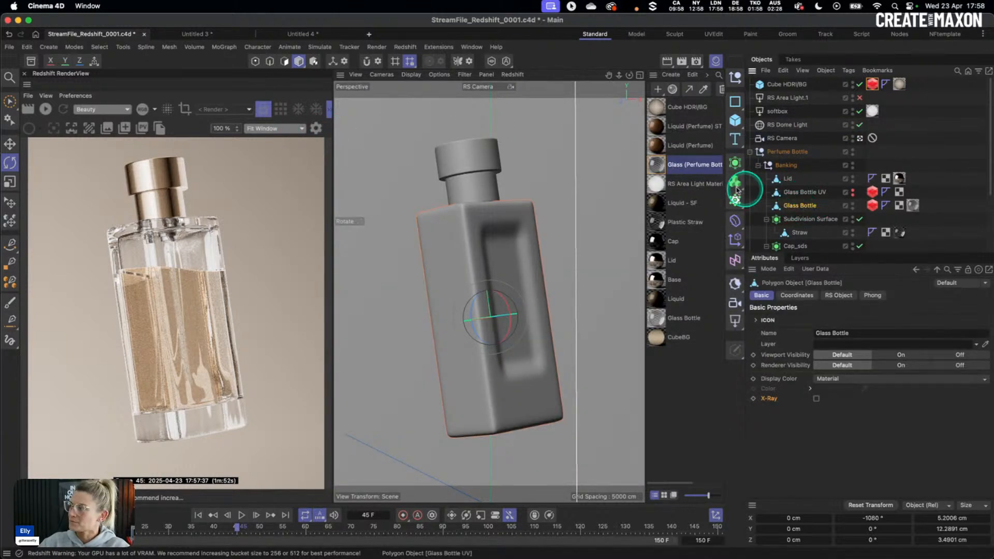
pyautogui.click(368, 34)
pyautogui.click(24, 74)
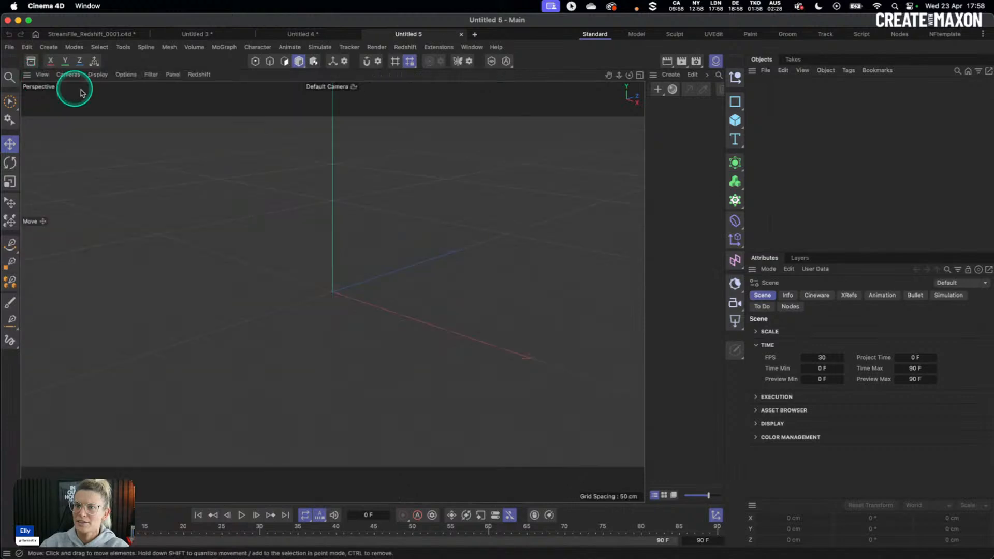
pyautogui.press('super+v')
# Delete the material tag and the Redshift Object tag from the copied Glass Bottle.
pyautogui.click(861, 84)
pyautogui.press('Delete')
pyautogui.click(831, 84)
pyautogui.press('Delete')
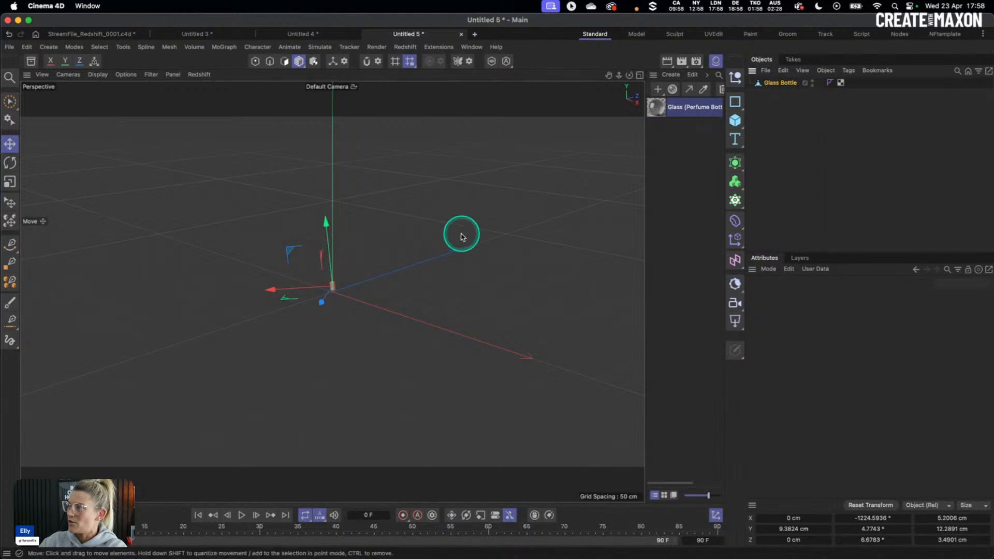
# Frame the copied Glass Bottle in the viewport and delete its UVW tag.
pyautogui.press('s')
pyautogui.keyDown('alt'); pyautogui.moveTo(316, 260); pyautogui.dragTo(468, 244); pyautogui.keyUp('alt')
pyautogui.click(841, 83)
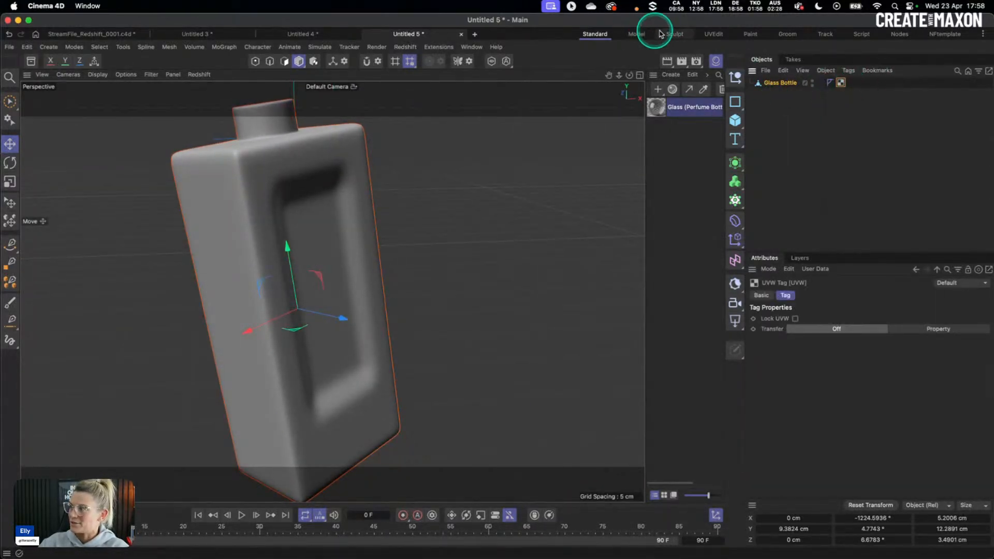
pyautogui.press('Delete')
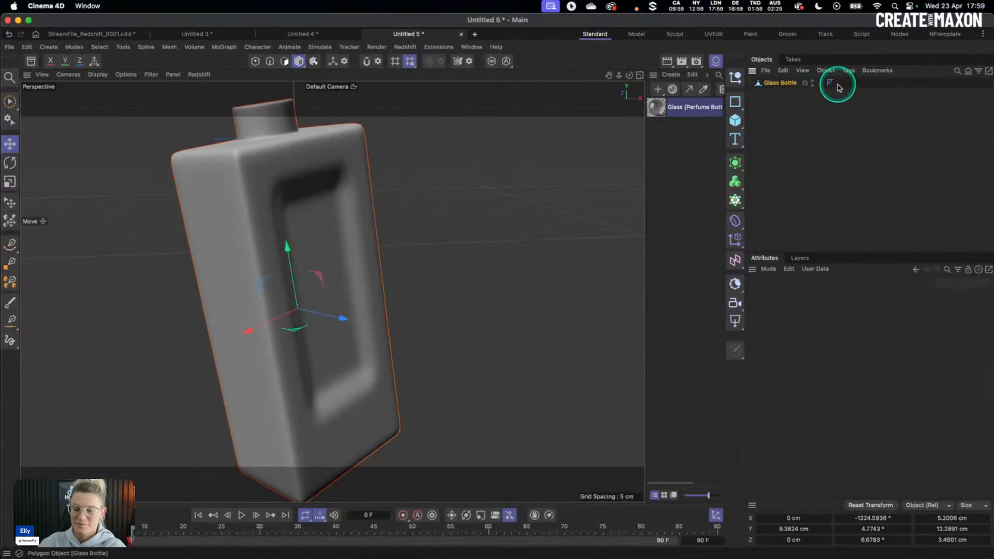
# Switch to the UVEdit layout and generate initial UVs for the whole Glass Bottle object with Set UVW from Projection.
pyautogui.click(712, 35)
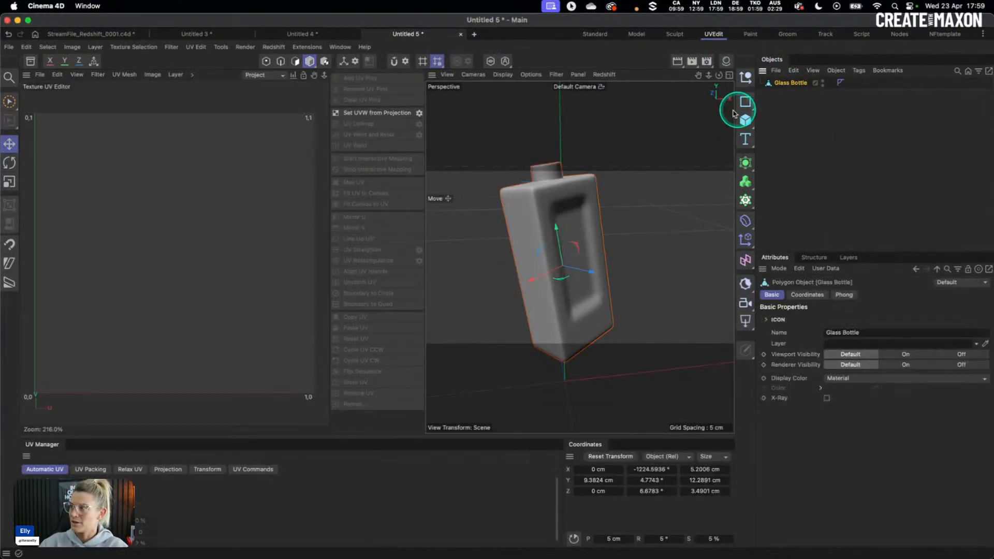
pyautogui.click(295, 60)
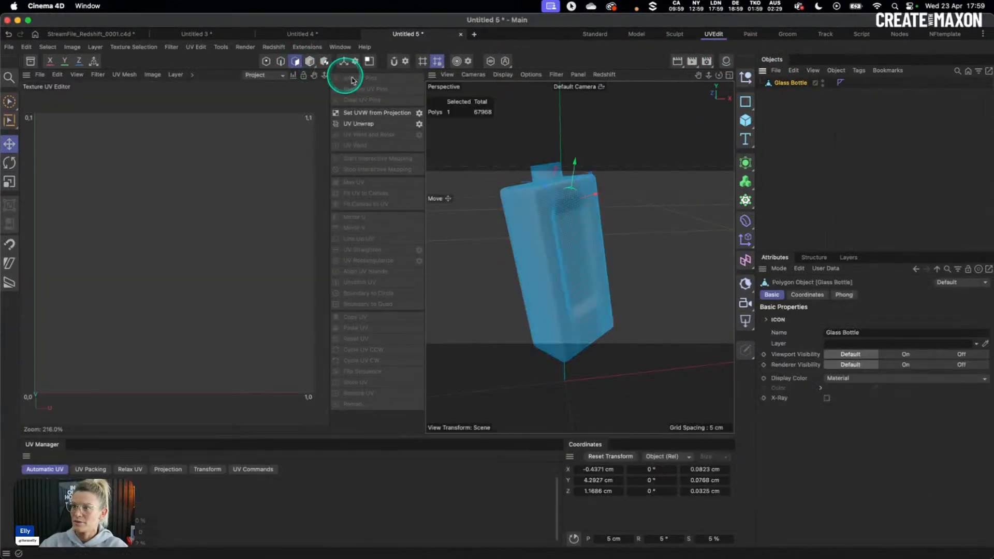
pyautogui.click(311, 61)
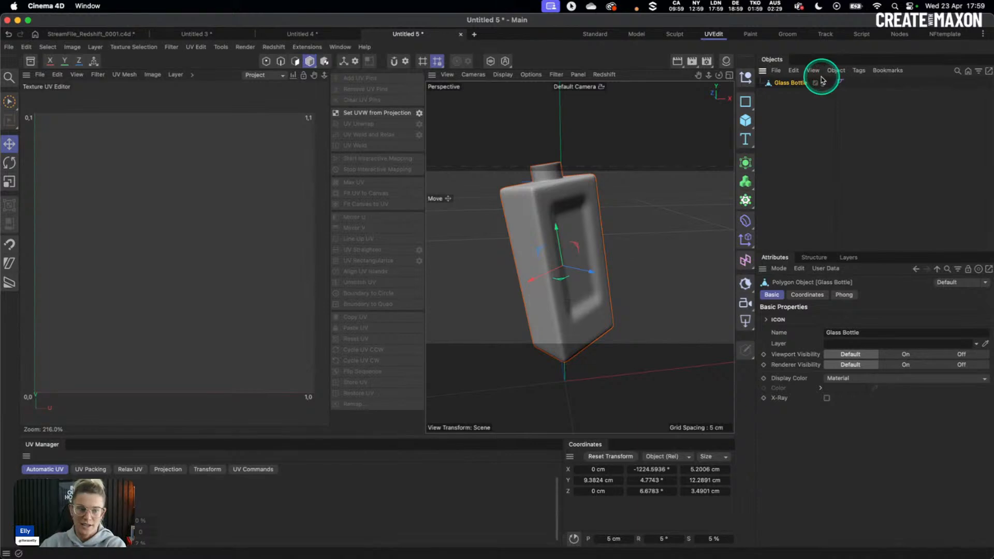
pyautogui.click(388, 115)
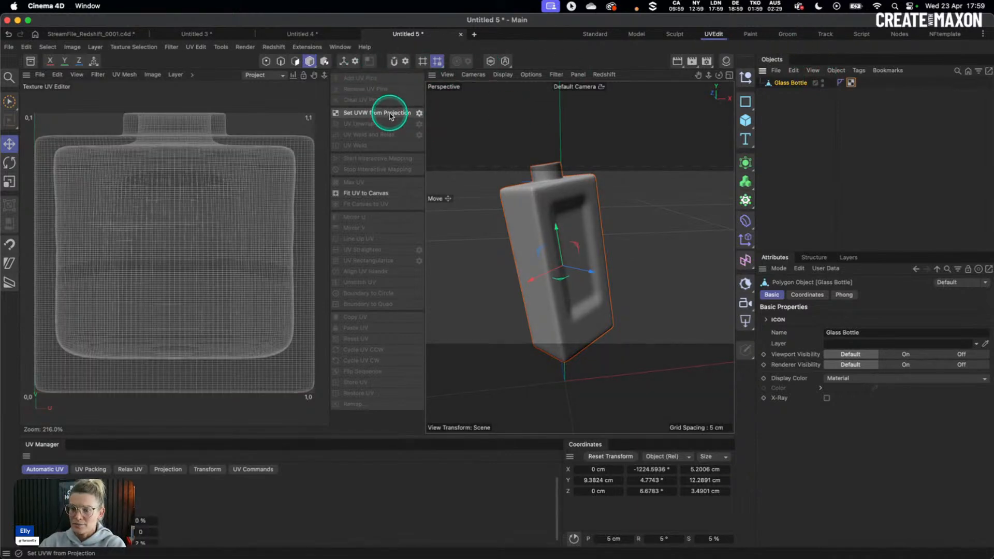
# Try Automatic UV on the projected Glass Bottle, first in model mode and again in polygon mode.
pyautogui.click(33, 468)
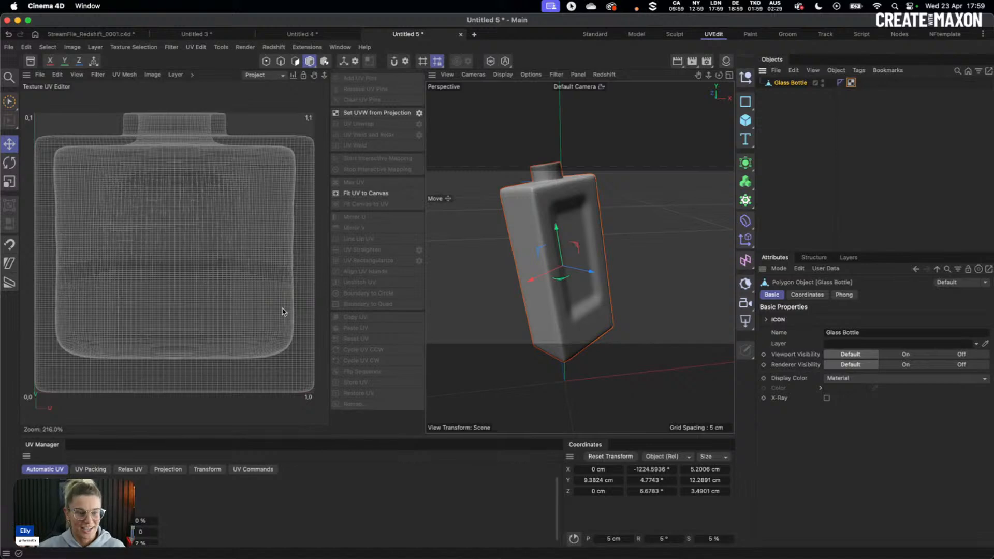
pyautogui.click(45, 534)
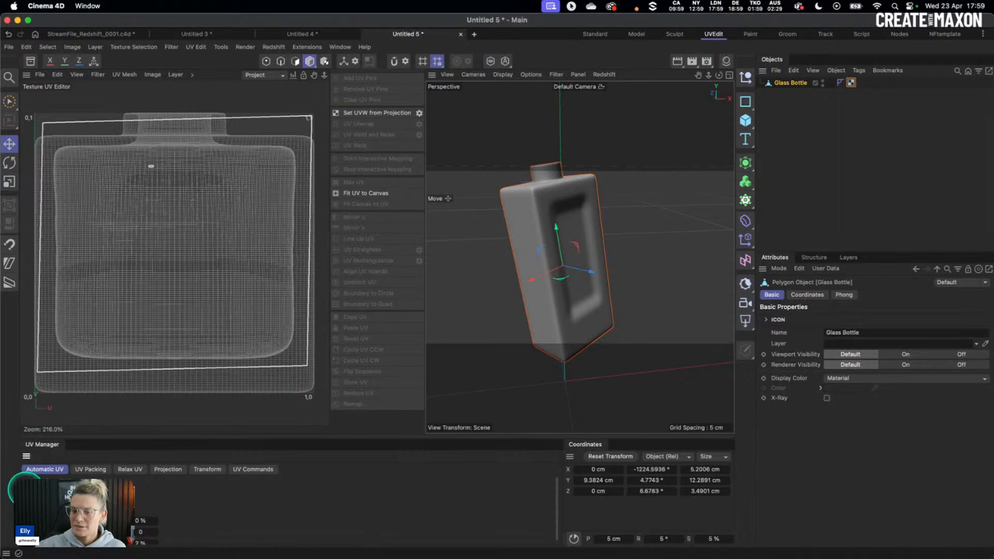
pyautogui.click(41, 536)
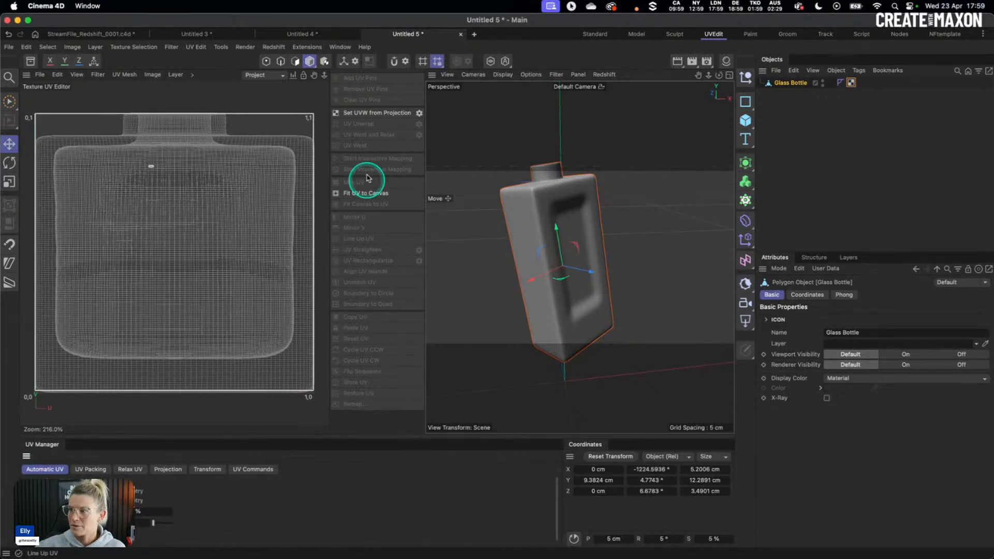
pyautogui.click(295, 60)
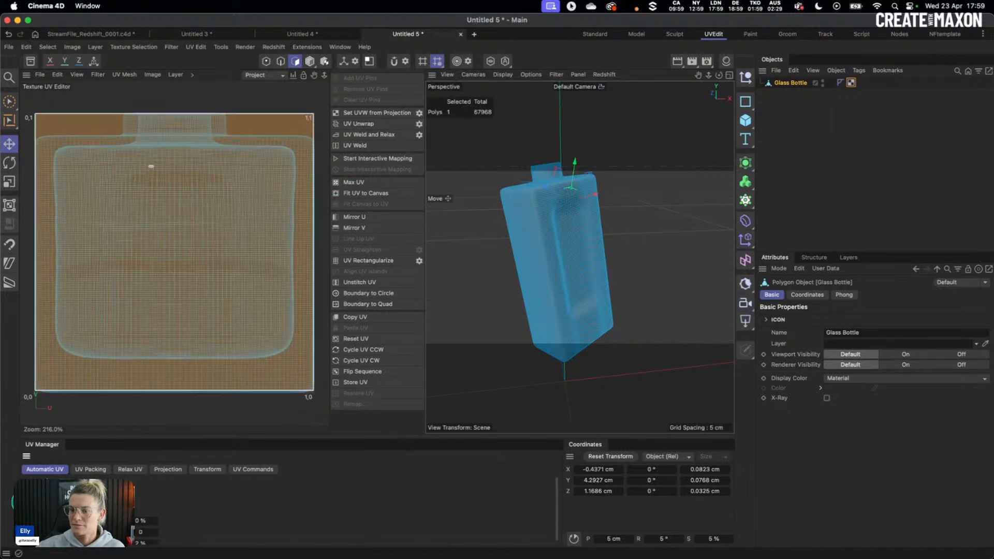
pyautogui.click(42, 537)
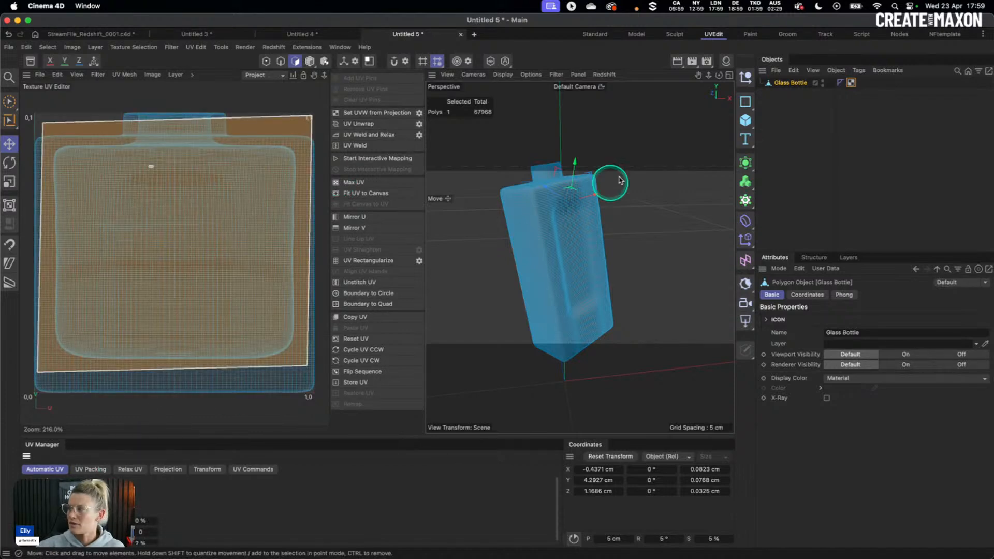
# Delete the Glass Bottle's UVW tag and reselect the object.
pyautogui.click(850, 82)
pyautogui.click(791, 82)
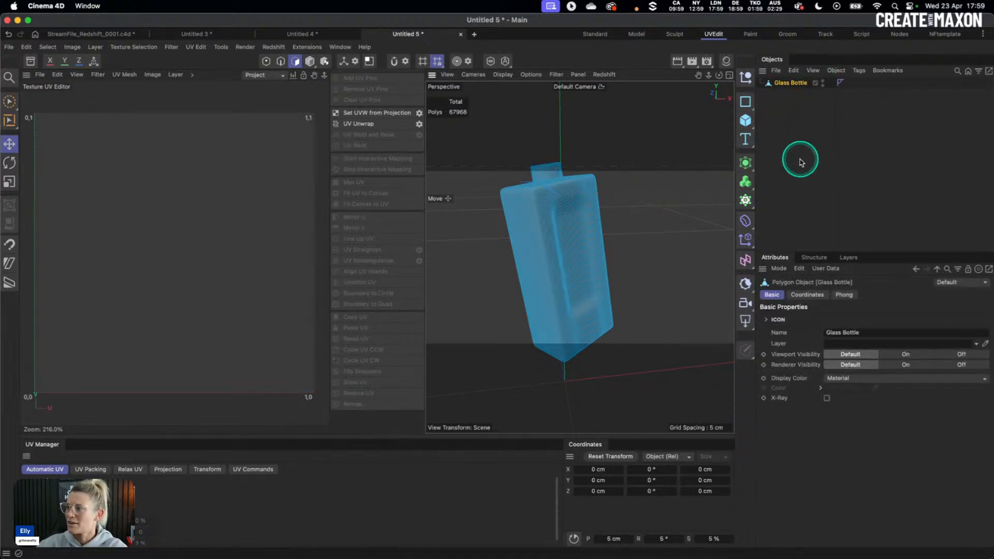
pyautogui.click(798, 159)
pyautogui.click(782, 85)
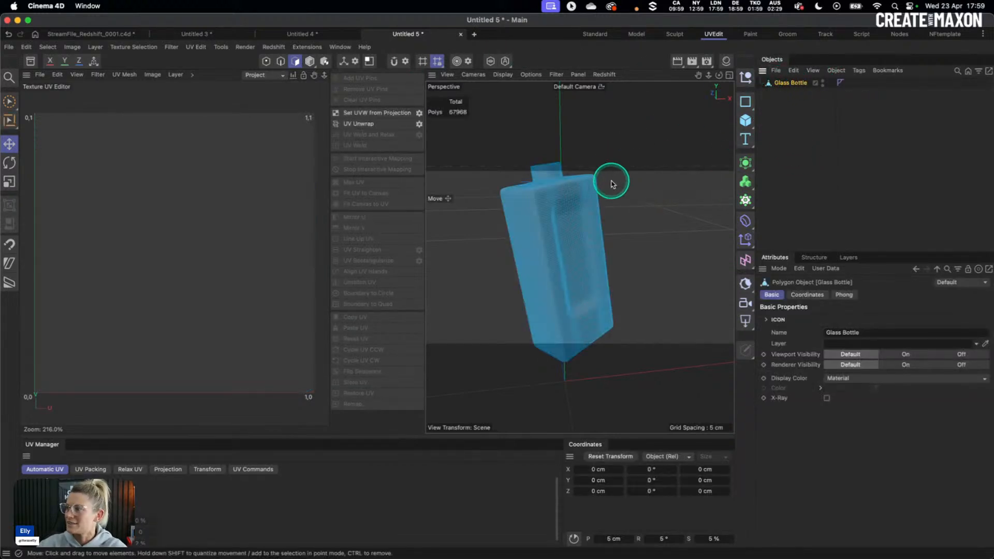
# Set the Glass Bottle's UVWs from projection again and split them into packed islands with Automatic UV.
pyautogui.click(361, 115)
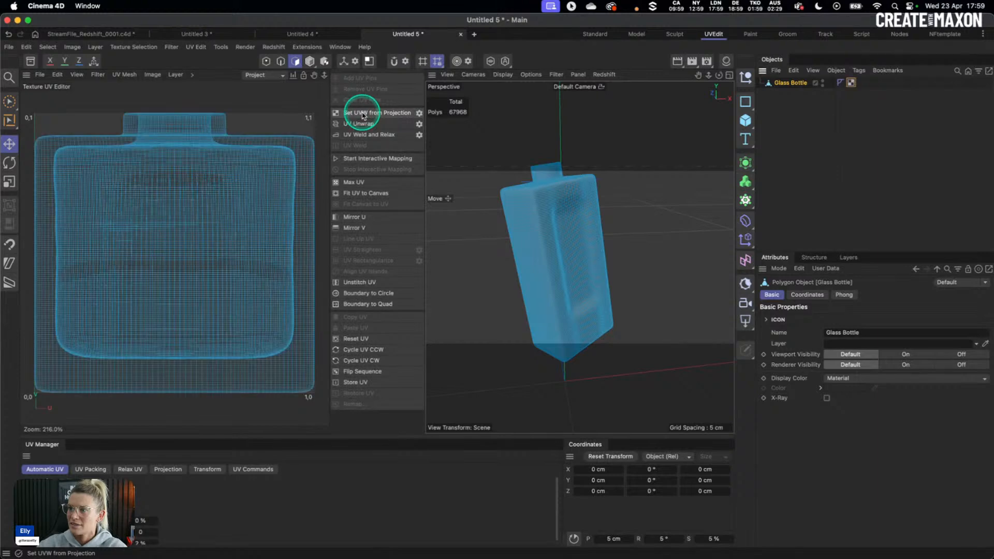
pyautogui.click(365, 124)
pyautogui.click(487, 236)
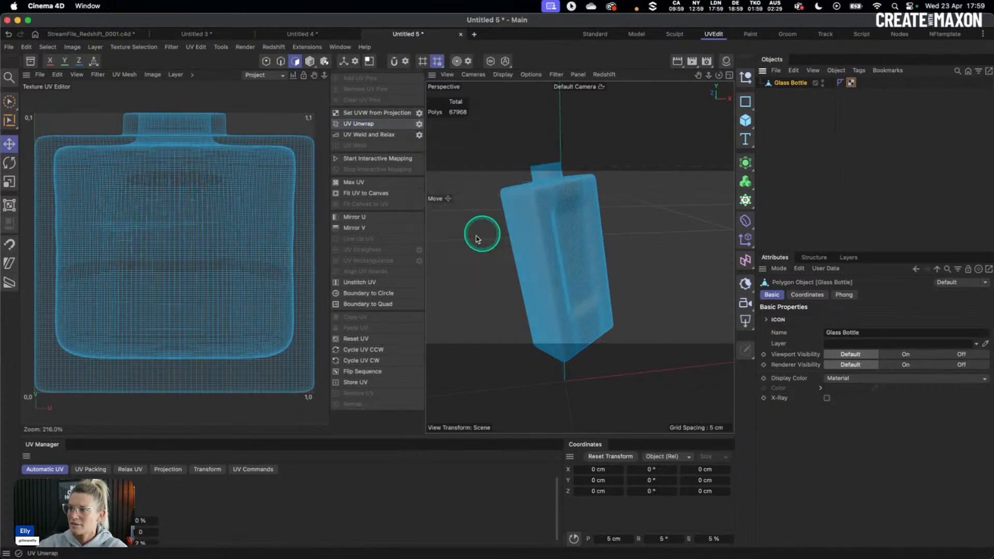
pyautogui.click(43, 534)
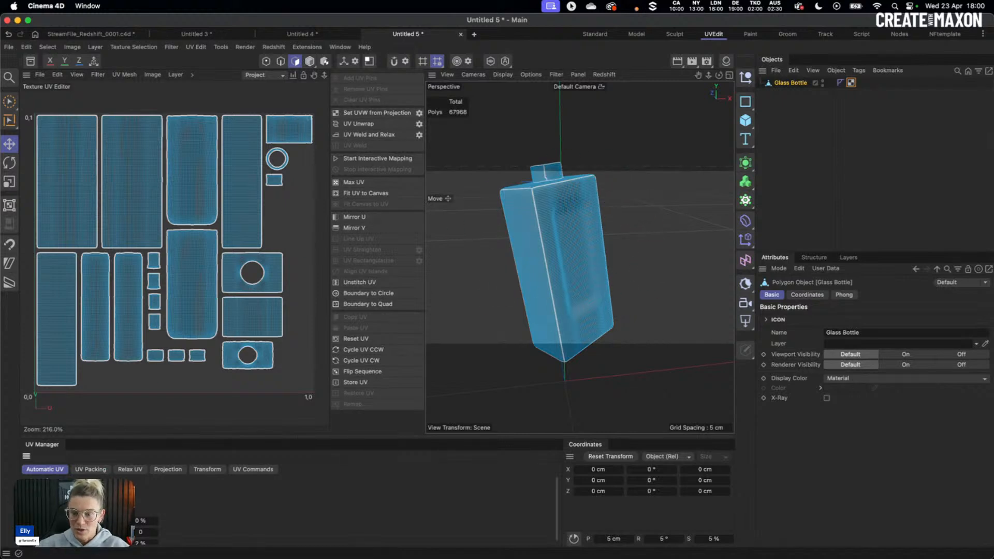
# Check which UV islands match the bottle's faces by selecting polygons on the large islands and on the model.
pyautogui.click(116, 393)
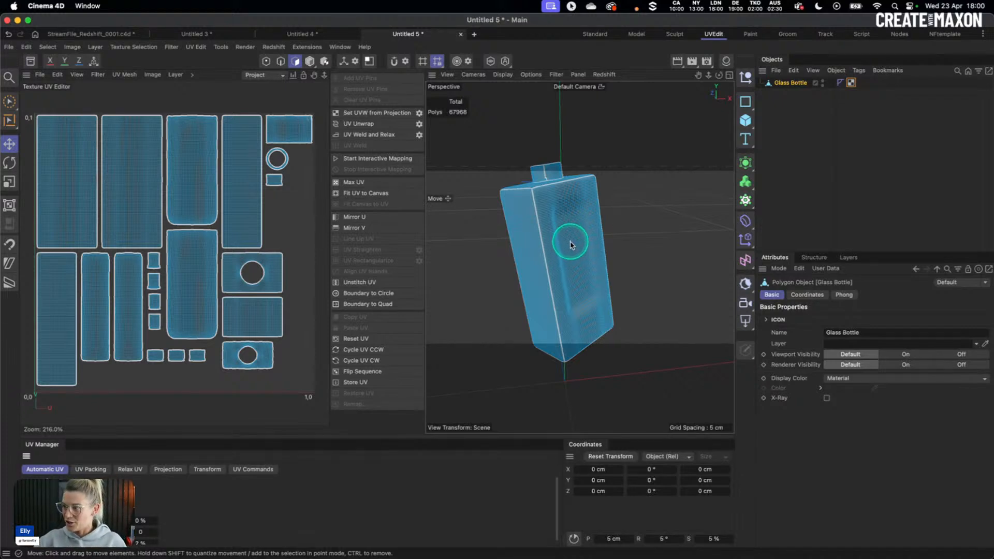
pyautogui.click(63, 182)
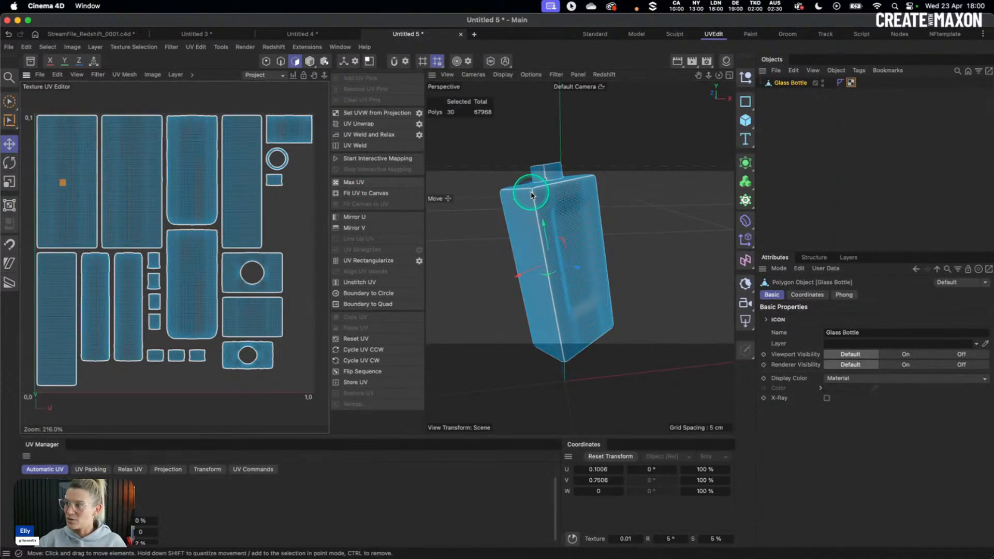
pyautogui.keyDown('alt'); pyautogui.moveTo(581, 203); pyautogui.dragTo(572, 231); pyautogui.keyUp('alt')
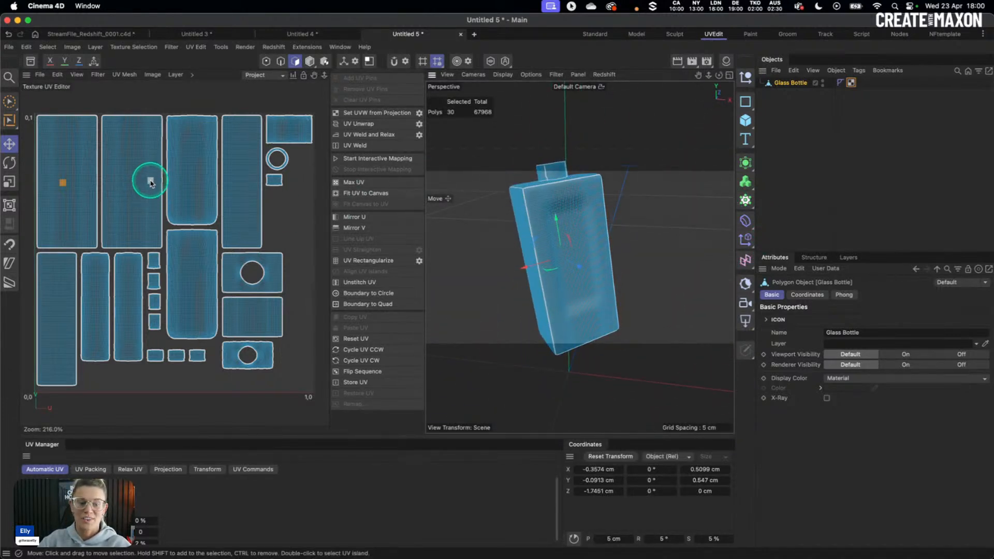
pyautogui.click(132, 177)
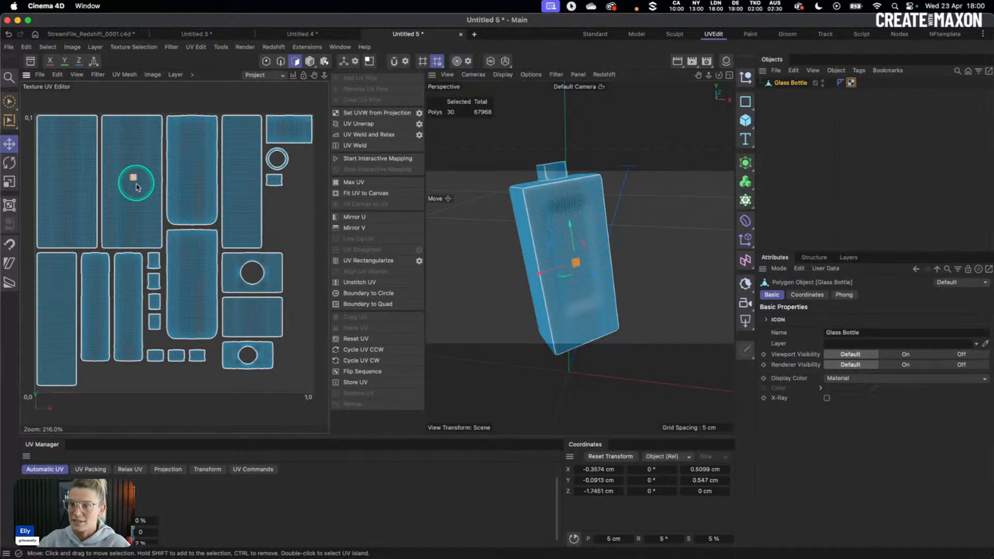
pyautogui.click(564, 235)
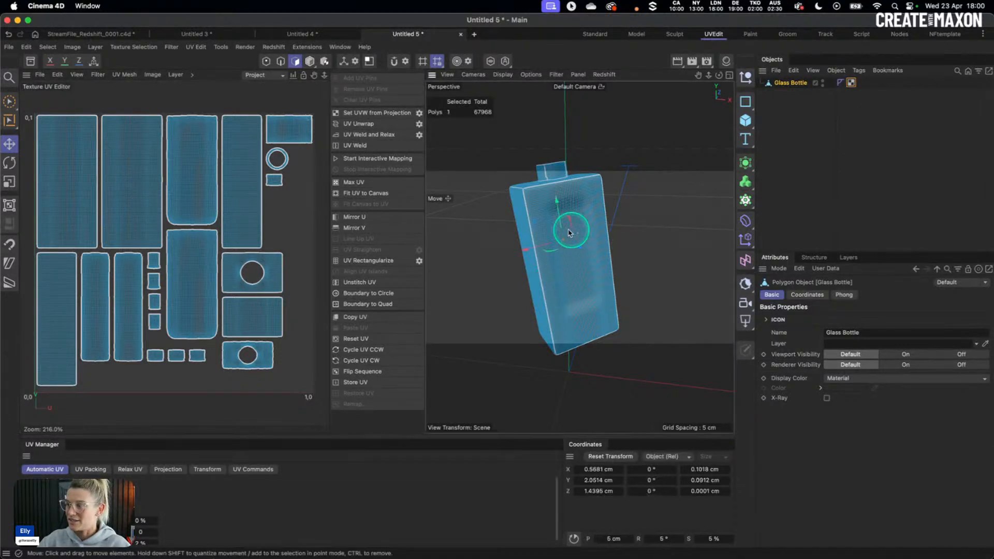
pyautogui.click(640, 254)
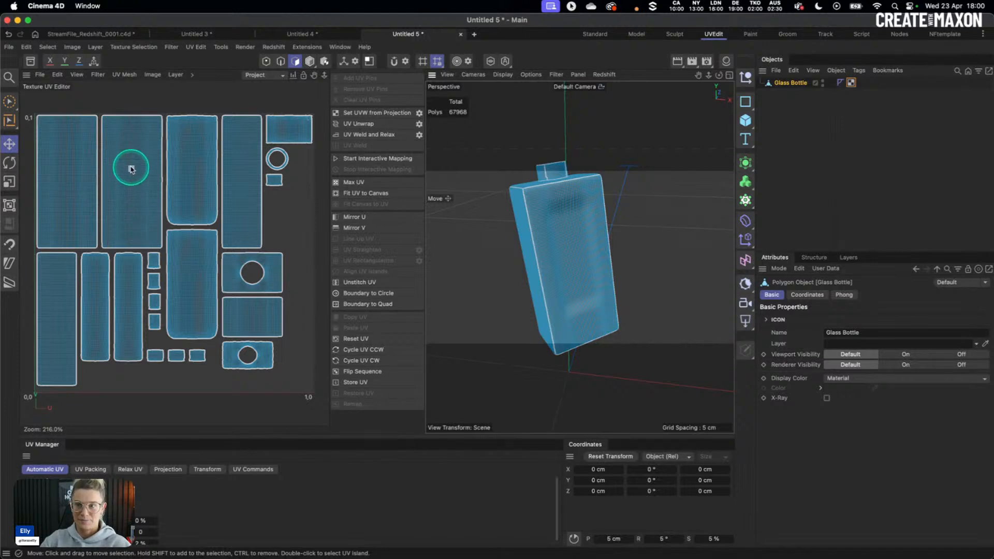
# Create a new 4096 × 4096 pixel texture named perfumebottle_uv_livedemo in the Texture UV Editor.
pyautogui.click(40, 75)
pyautogui.click(83, 62)
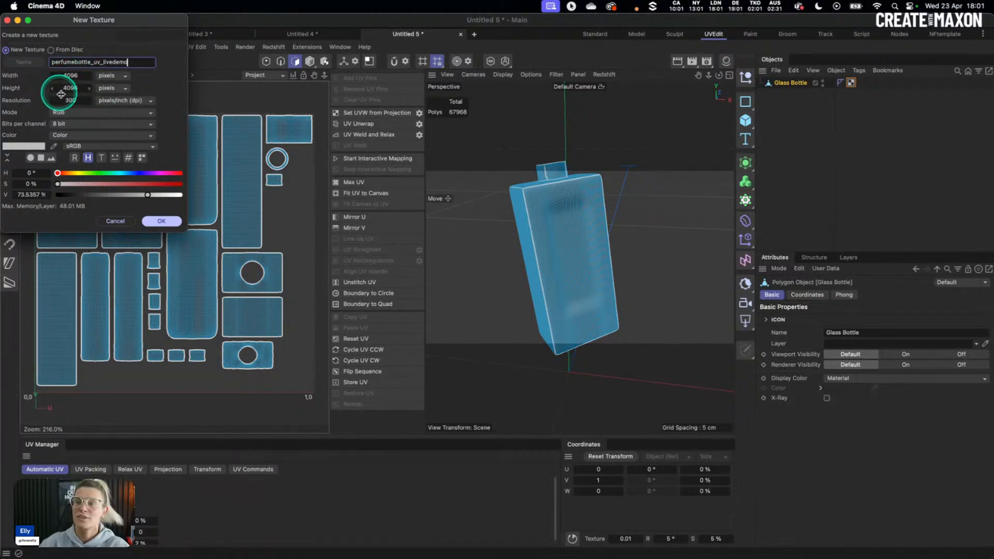
pyautogui.click(174, 220)
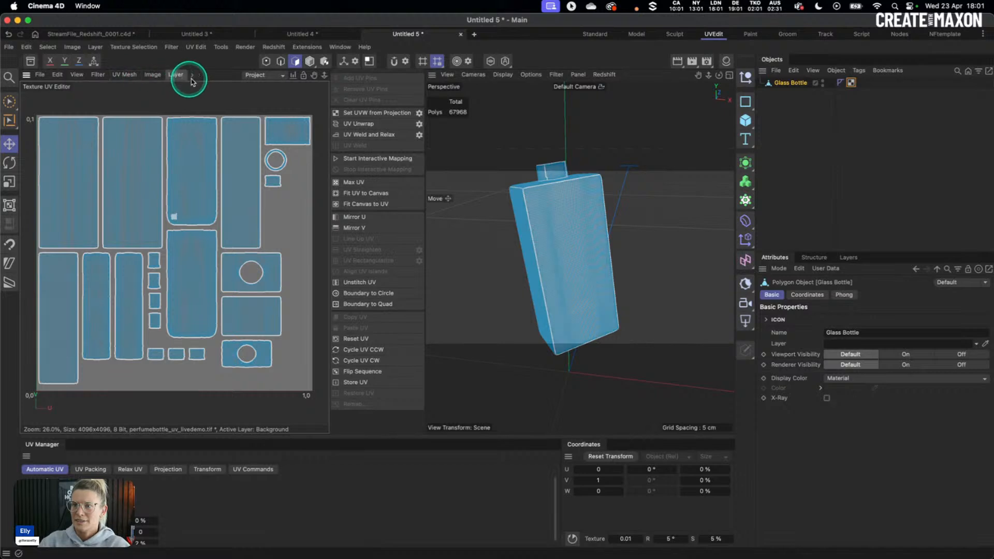
# Add a UV mesh layer showing the bottle's islands to the new texture.
pyautogui.click(194, 76)
pyautogui.click(175, 74)
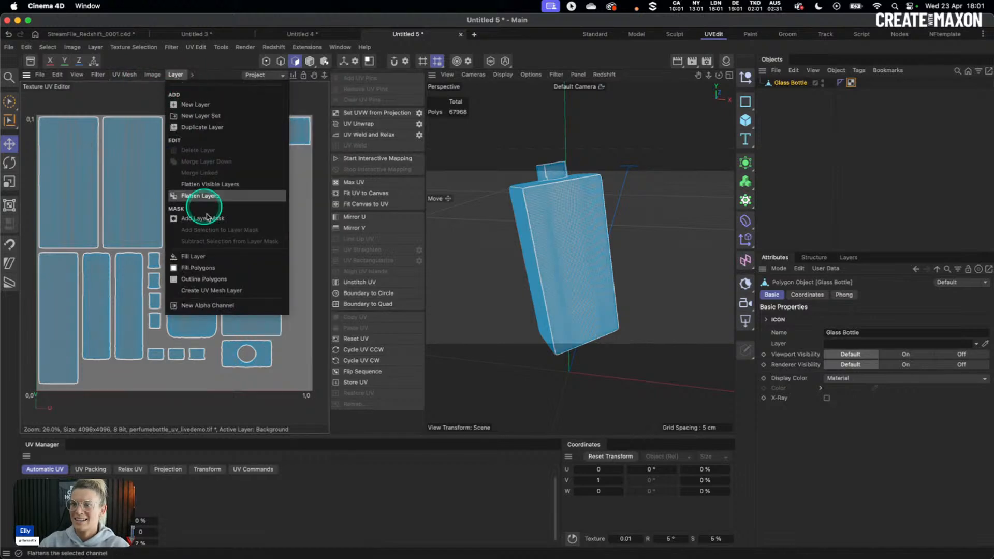
pyautogui.click(222, 292)
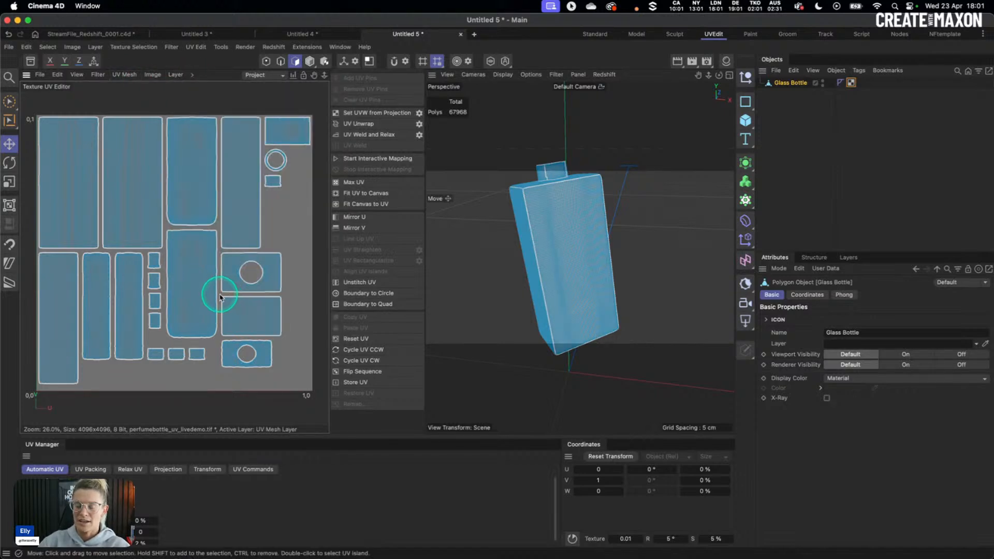
# Save the texture in PSD format as perfumebottle_uv_livedemo.psd in the Stuff for Stream folder.
pyautogui.click(40, 74)
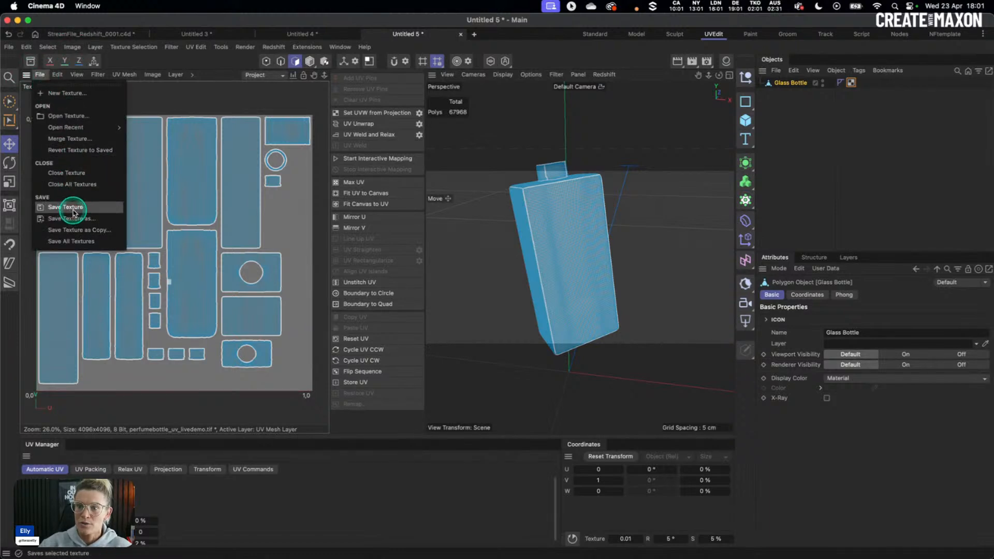
pyautogui.click(74, 209)
pyautogui.click(108, 193)
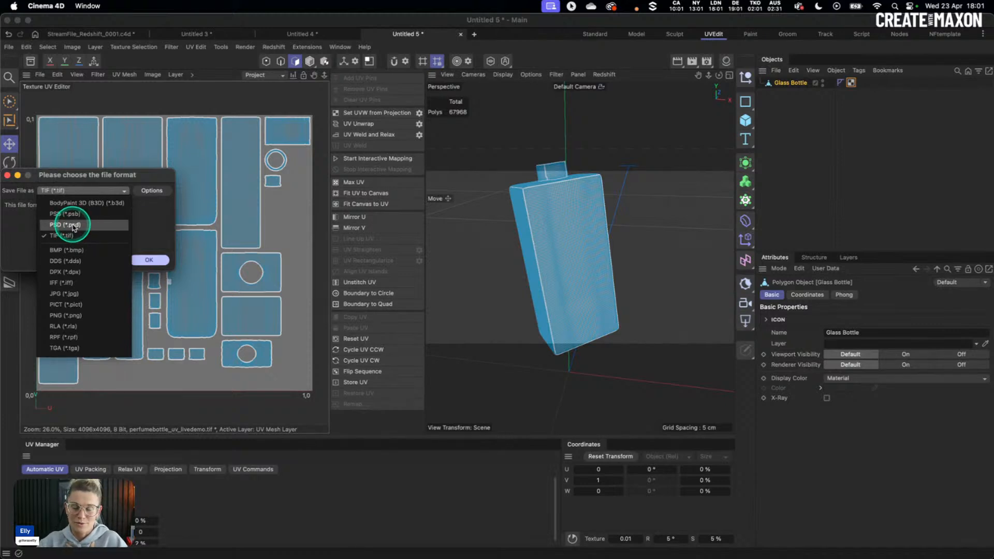
pyautogui.click(74, 225)
pyautogui.click(149, 260)
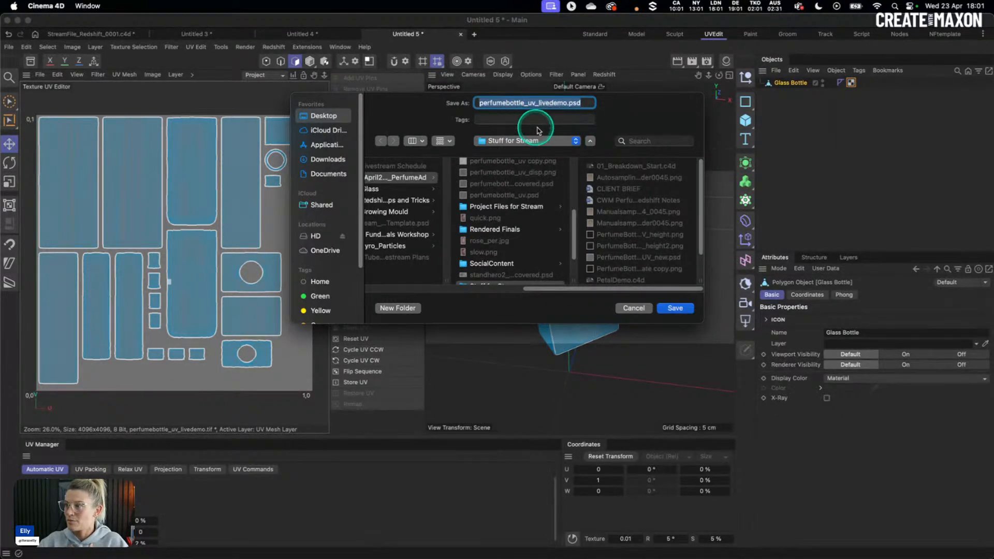
pyautogui.click(675, 308)
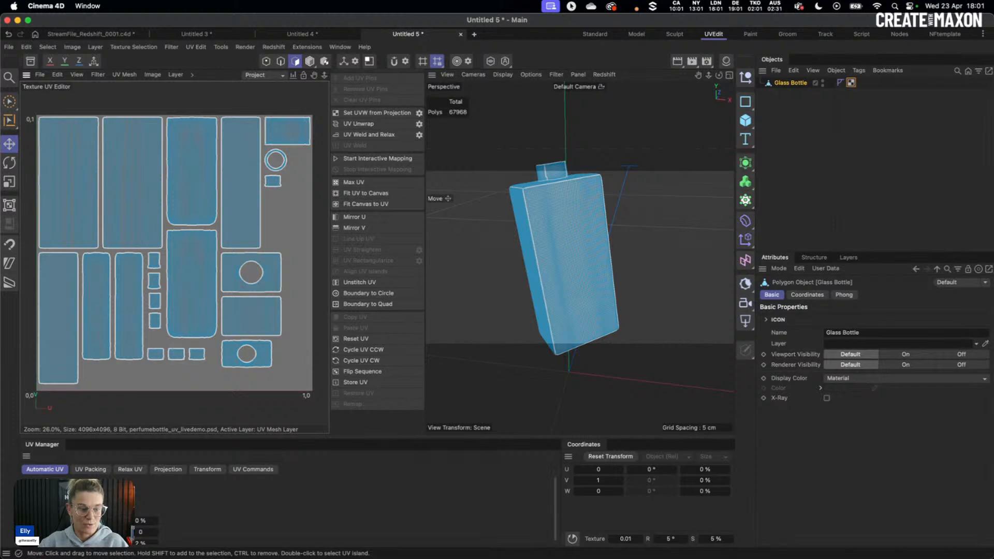
# Switch to Photoshop with perfumebottle_uv_livedemo.psd open and move its window into view.
pyautogui.press('super+Tab')
pyautogui.moveTo(408, 76); pyautogui.dragTo(0, 200)
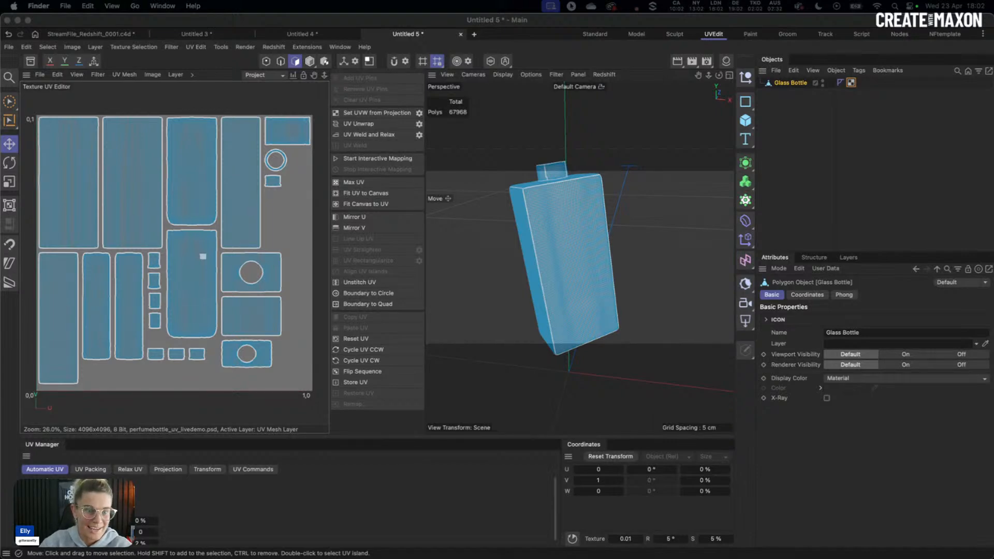
pyautogui.moveTo(0, 24); pyautogui.dragTo(339, 16)
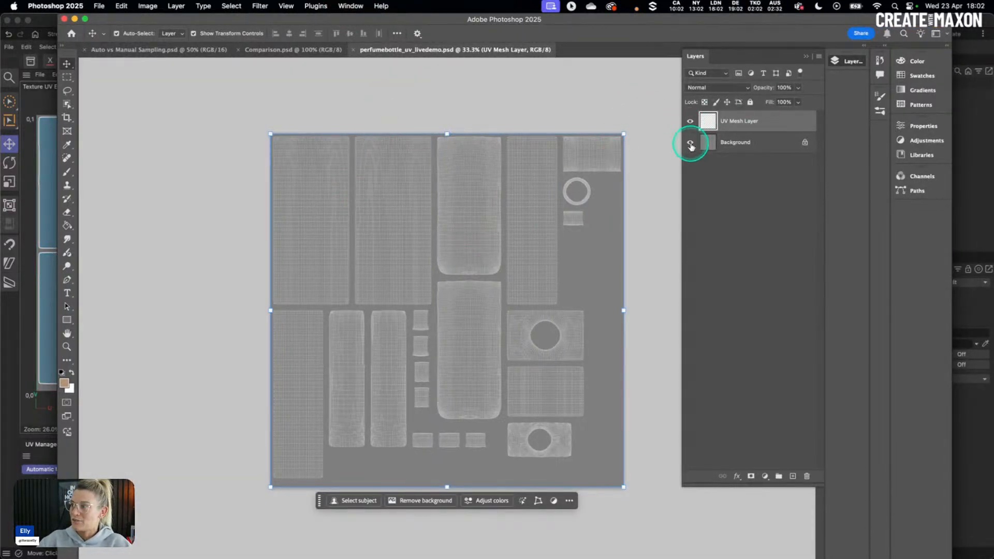
# Unlock the Background layer and fill it with the default black using the Paint Bucket.
pyautogui.click(744, 142)
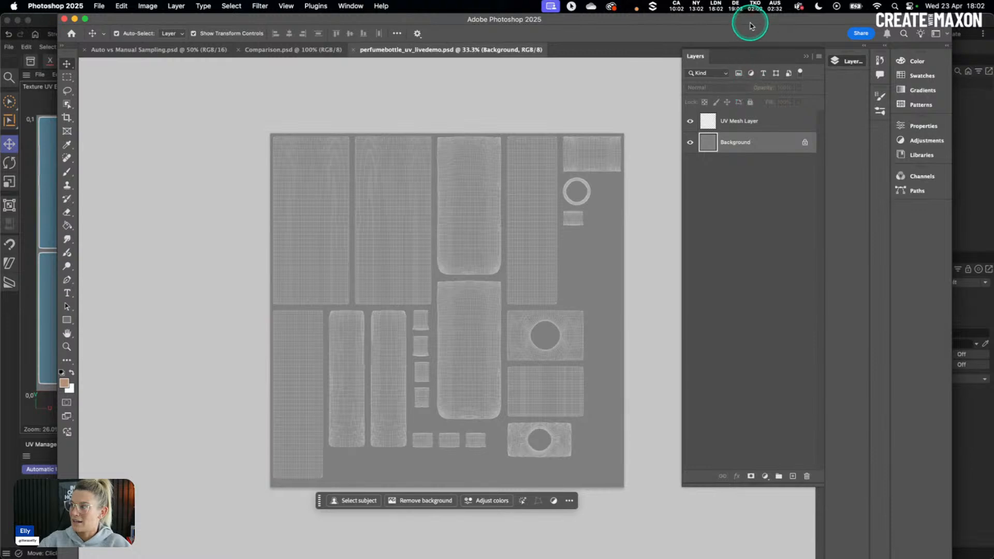
pyautogui.moveTo(750, 20); pyautogui.dragTo(716, 20)
pyautogui.click(807, 61)
pyautogui.click(802, 61)
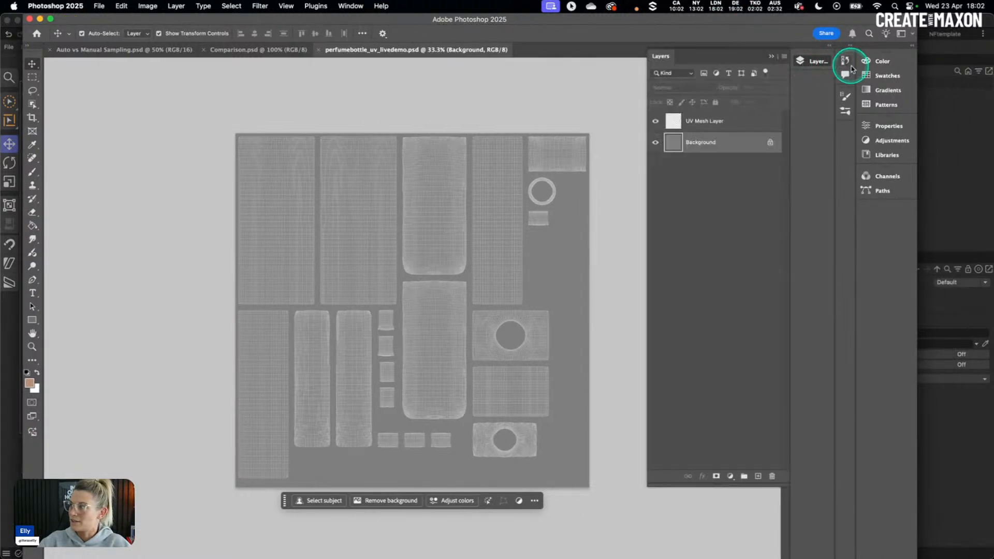
pyautogui.click(875, 61)
pyautogui.press('d')
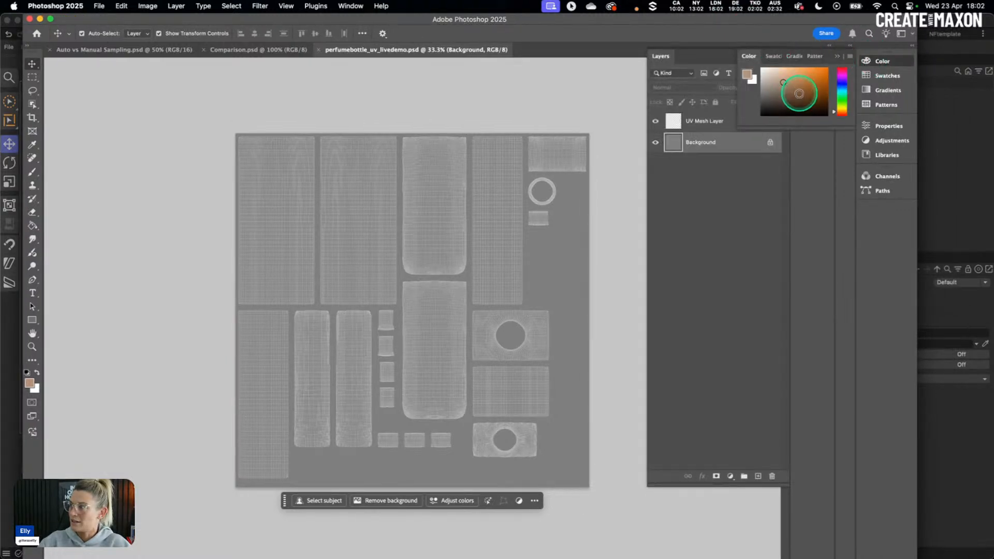
pyautogui.click(770, 142)
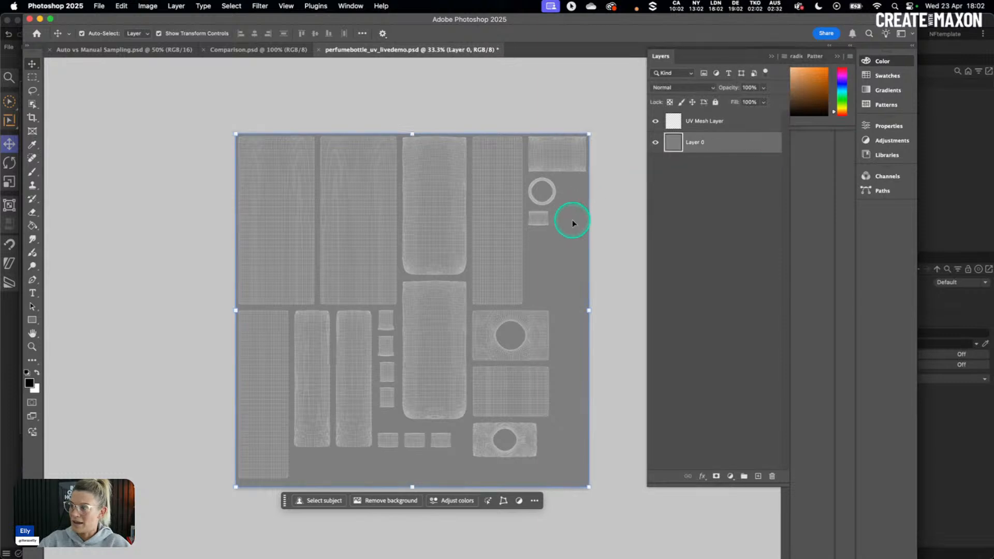
pyautogui.press('g')
pyautogui.click(576, 226)
# Toggle the UV Mesh Layer's visibility over the black fill and leave it hidden.
pyautogui.click(656, 123)
pyautogui.click(656, 123)
pyautogui.click(656, 123)
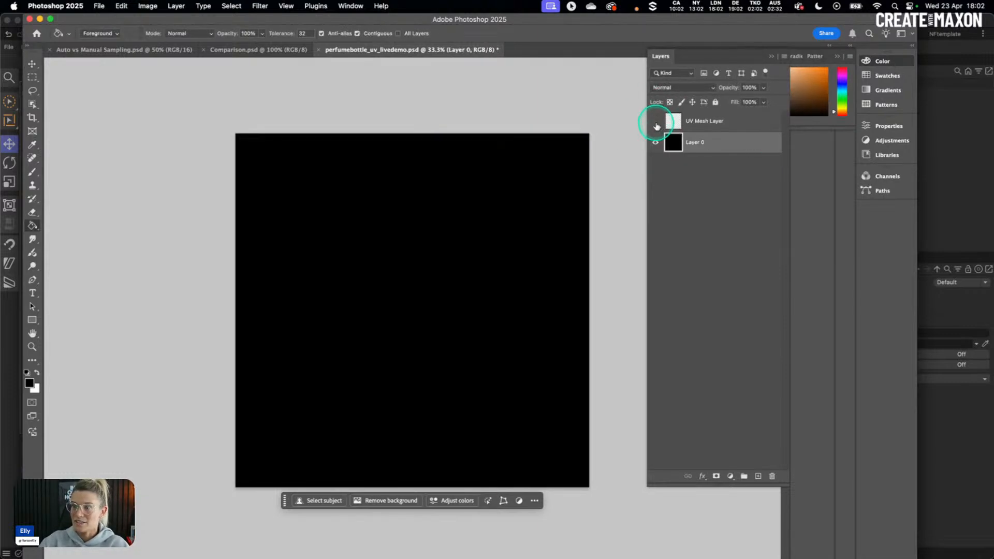
# Toggle the UV Mesh Layer back on over the black fill and activate the Move tool.
pyautogui.click(656, 123)
pyautogui.click(656, 123)
pyautogui.click(656, 123)
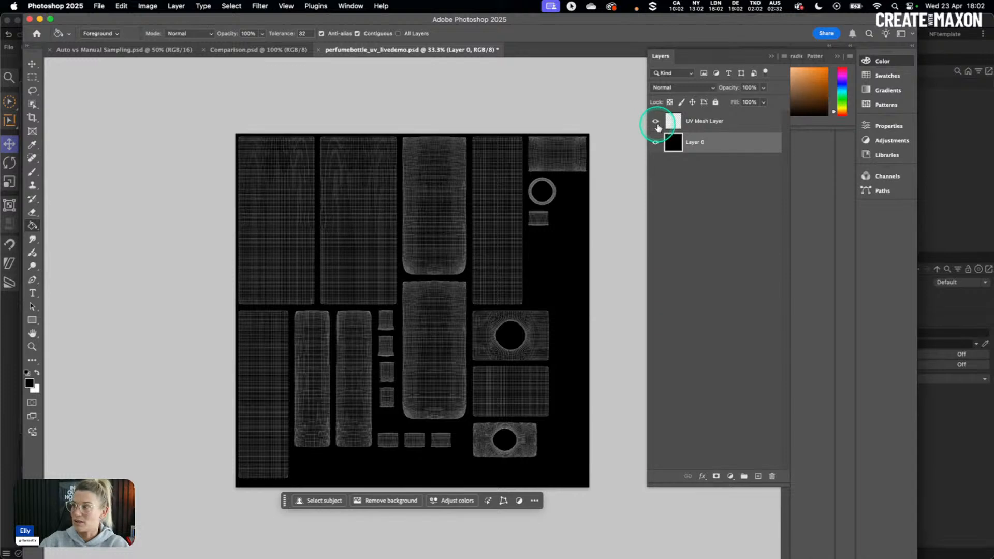
pyautogui.click(32, 63)
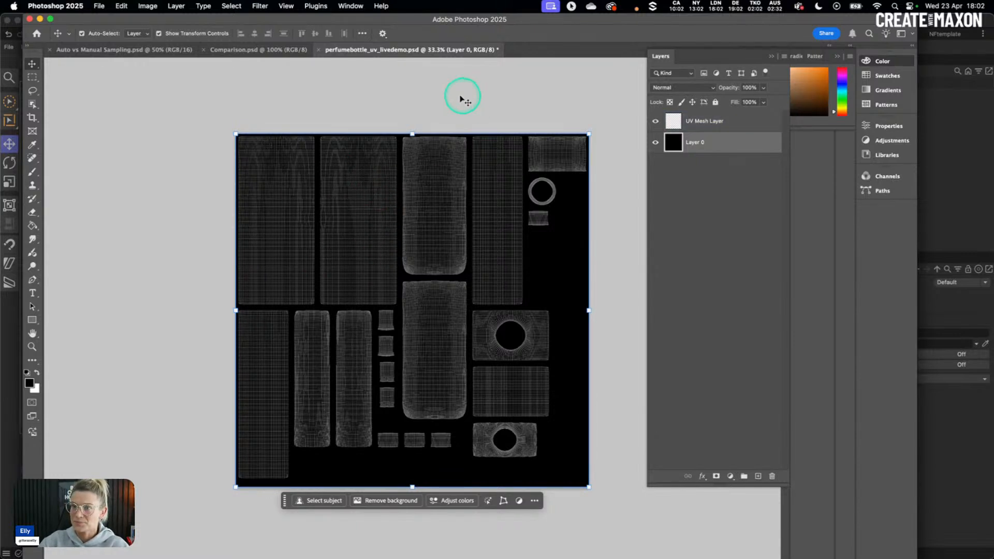
# Open the recent files PerfumeBottle_UVTemplate.psd and perfumebottle_uv-Recovered.psd.
pyautogui.click(99, 6)
pyautogui.moveTo(134, 57)
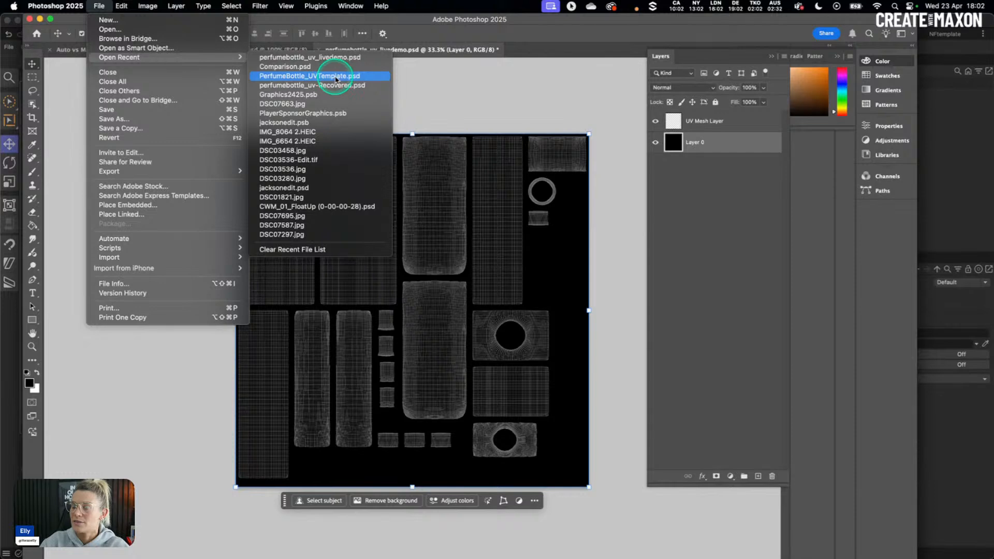
pyautogui.click(335, 78)
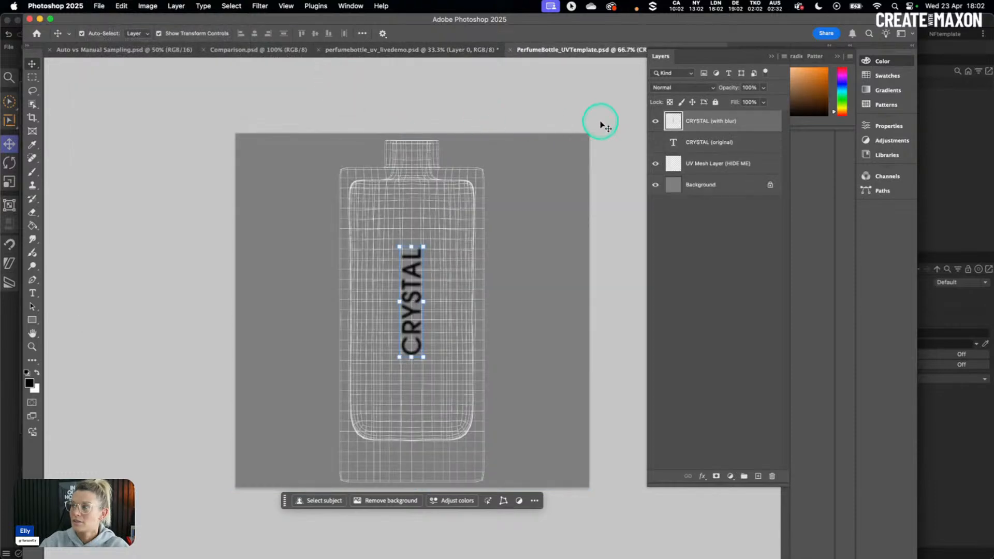
pyautogui.click(99, 6)
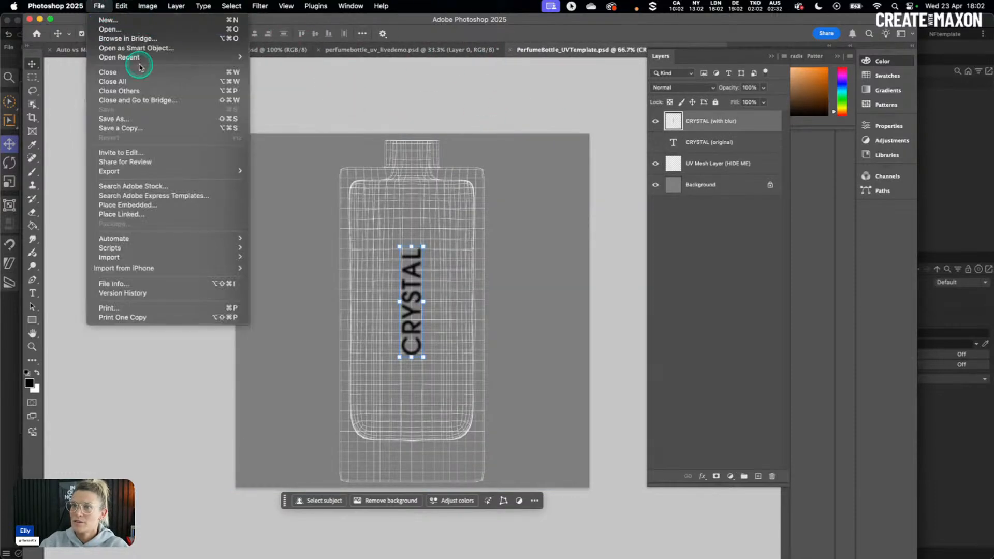
pyautogui.moveTo(139, 58)
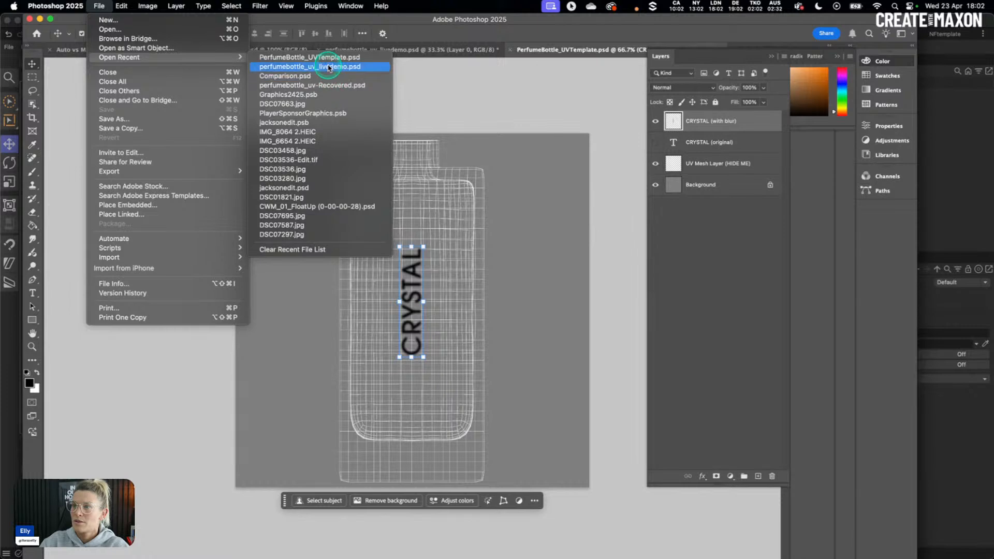
pyautogui.click(331, 86)
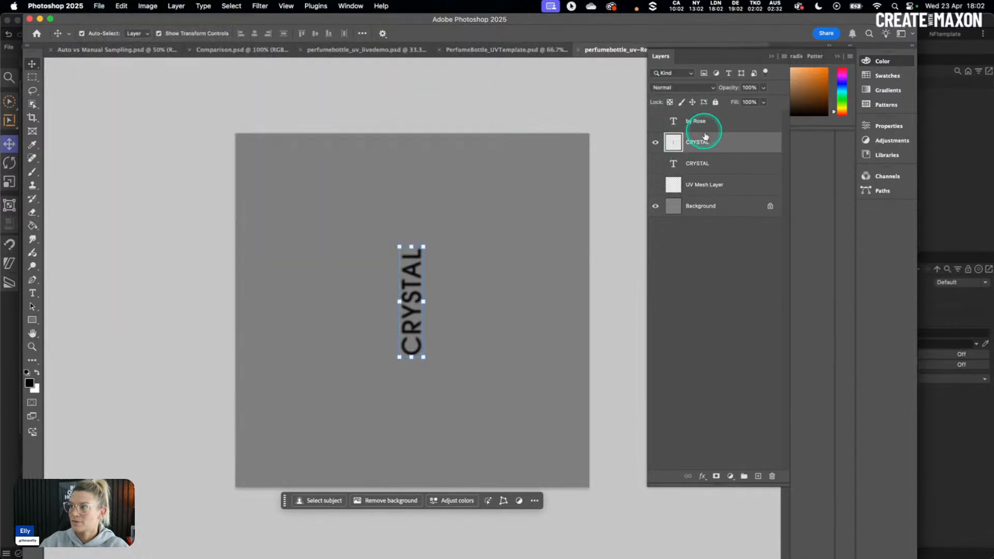
# Show the CRYSTAL text layer and copy it into perfumebottle_uv_livedemo.psd, over the second tall UV island in the upper row.
pyautogui.click(656, 163)
pyautogui.click(673, 163)
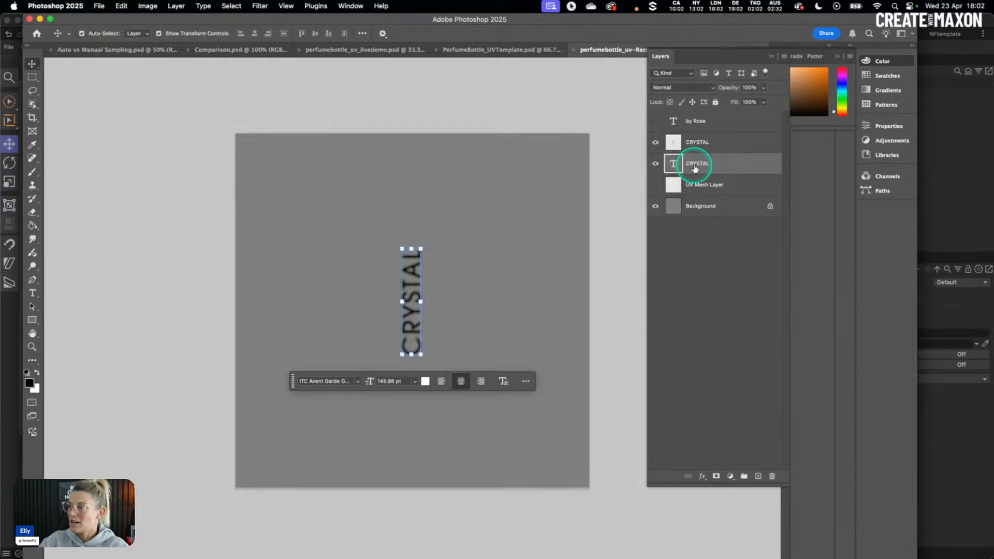
pyautogui.moveTo(695, 166); pyautogui.dragTo(350, 217)
pyautogui.click(718, 136)
# Replace the copied CRYSTAL text with GOLDEN and move it near the centre of its UV island.
pyautogui.doubleClick(354, 220)
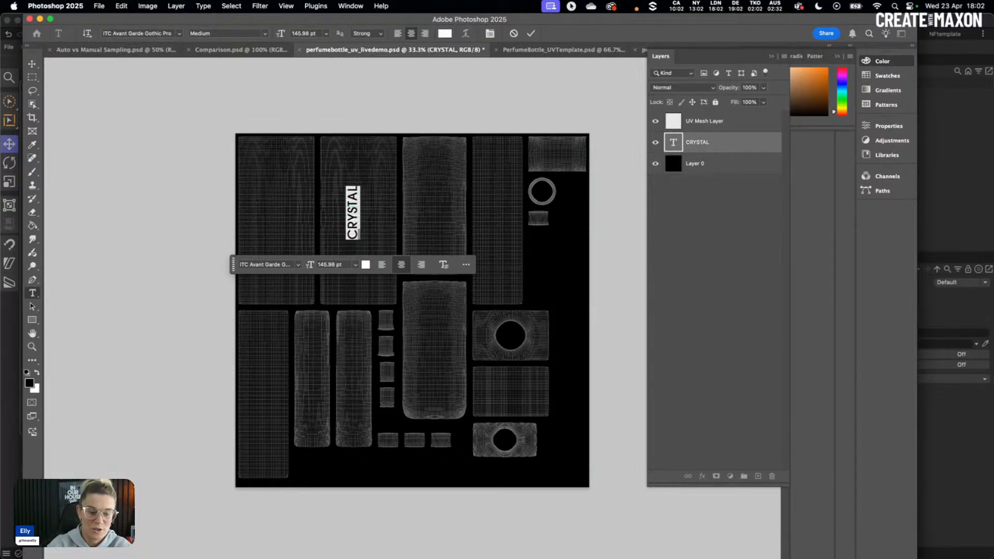
pyautogui.write('SEOU')
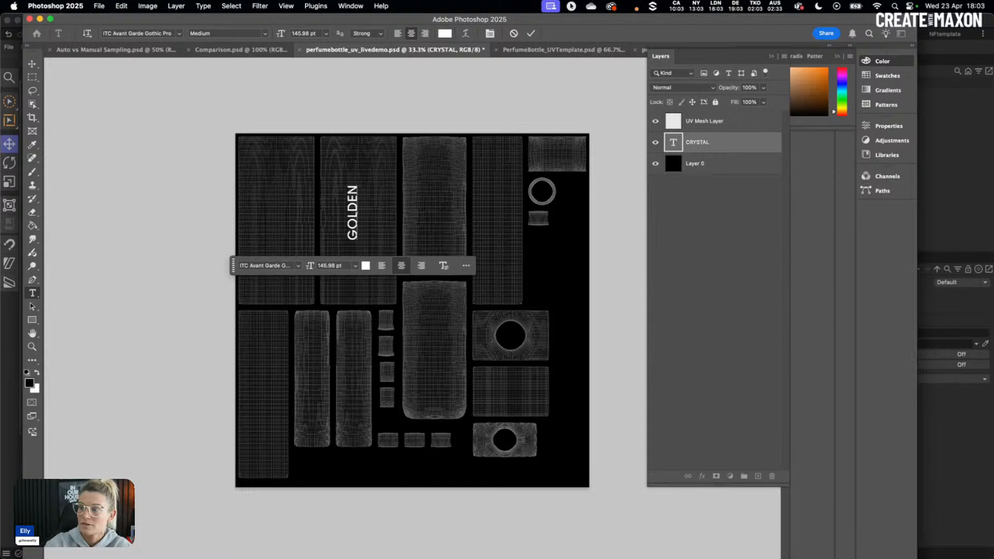
pyautogui.click(32, 65)
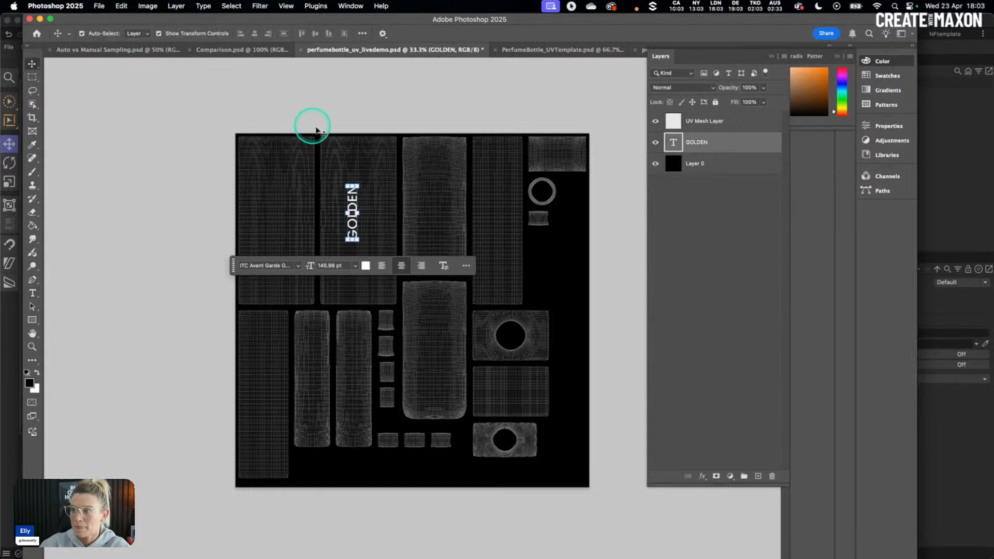
pyautogui.moveTo(341, 214)
pyautogui.mouseDown()
pyautogui.moveTo(355, 215)
pyautogui.moveTo(355, 227)
pyautogui.mouseUp()
pyautogui.click(414, 97)
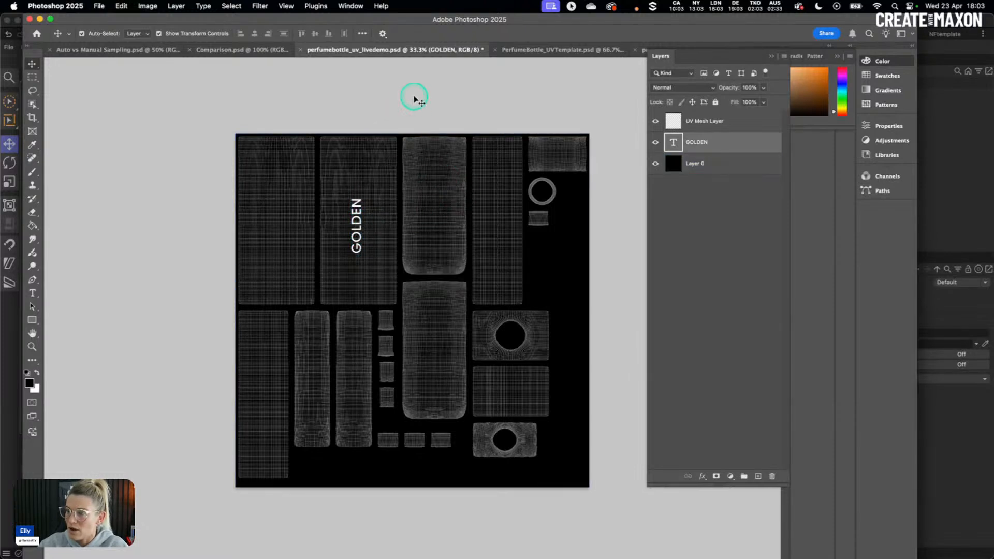
# Change the GOLDEN text colour to mid grey and hide the UV Mesh Layer.
pyautogui.click(356, 213)
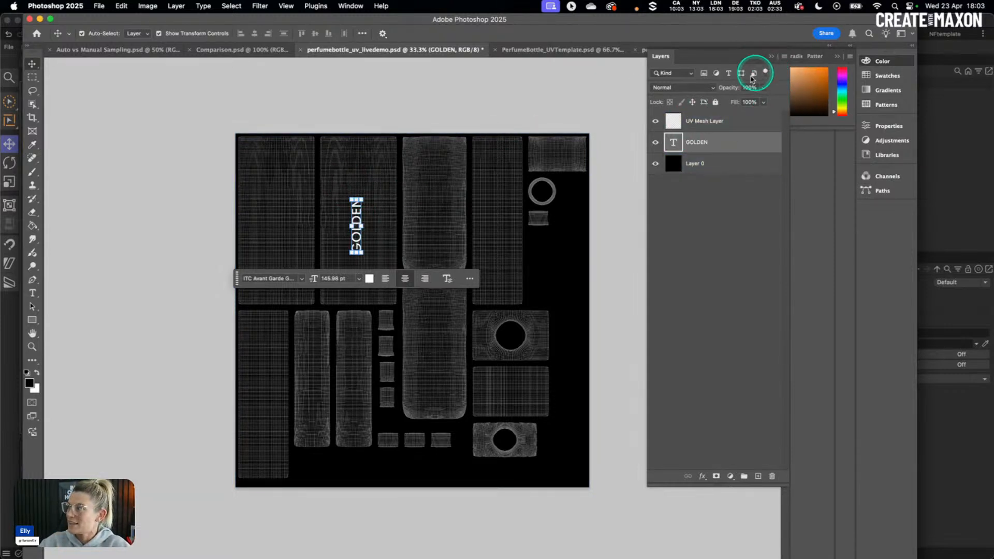
pyautogui.click(910, 45)
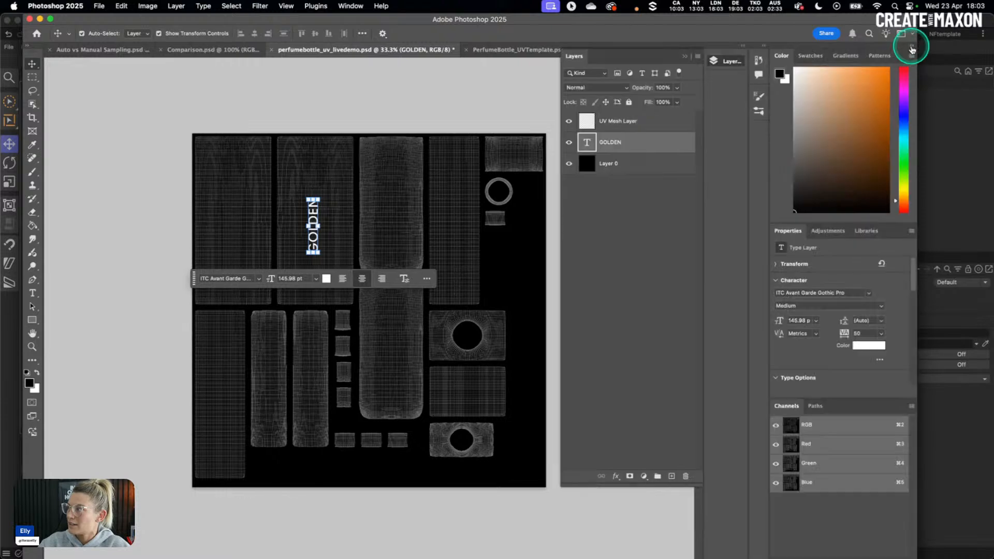
pyautogui.click(862, 345)
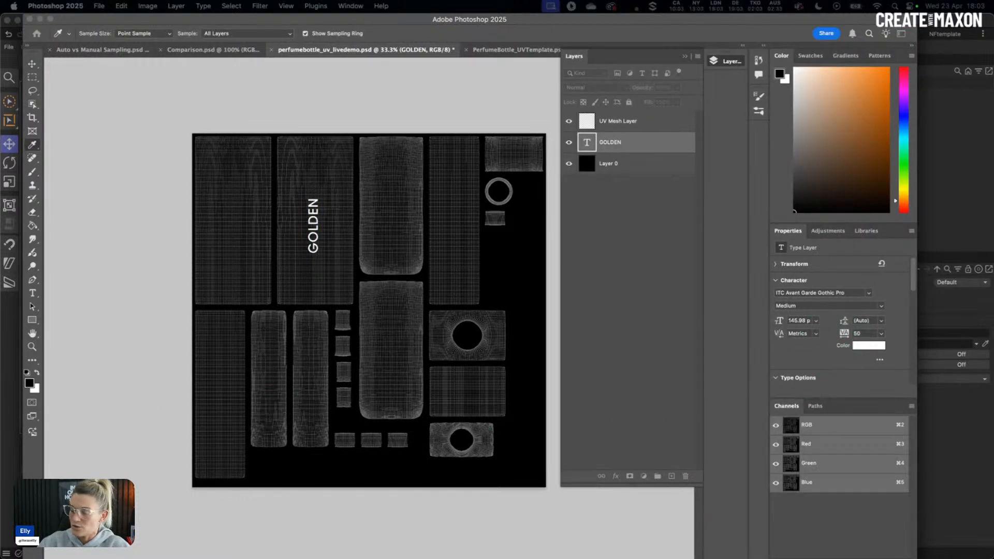
pyautogui.press('Escape')
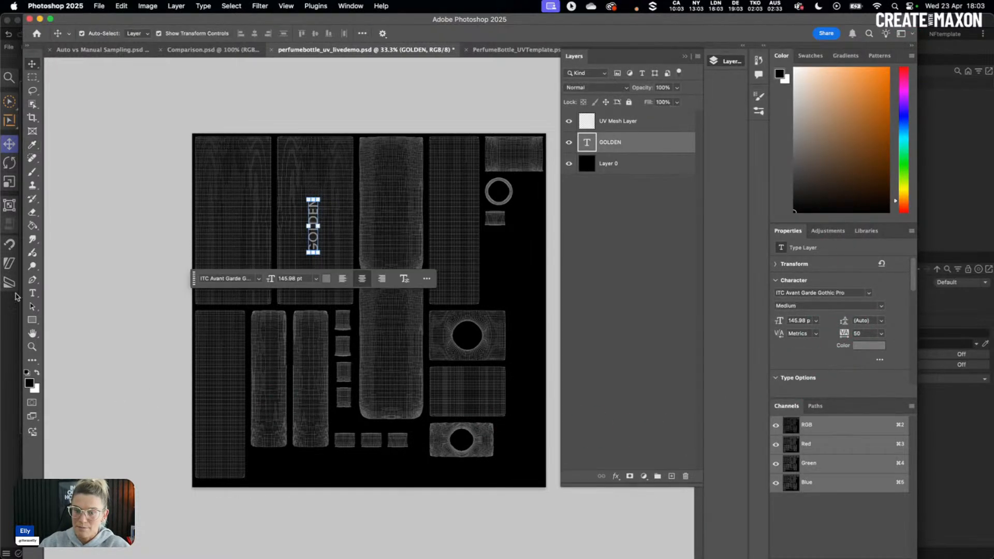
pyautogui.click(569, 121)
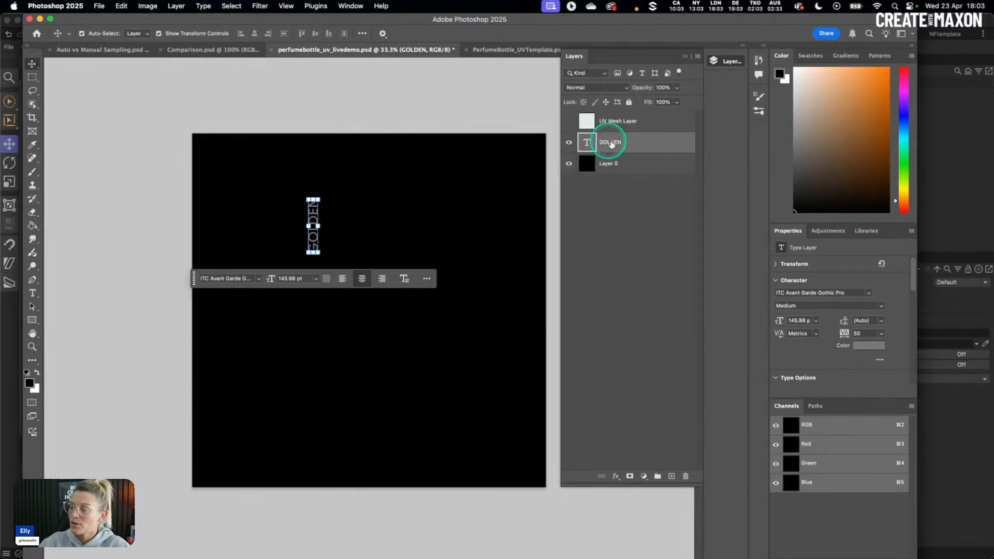
pyautogui.click(465, 124)
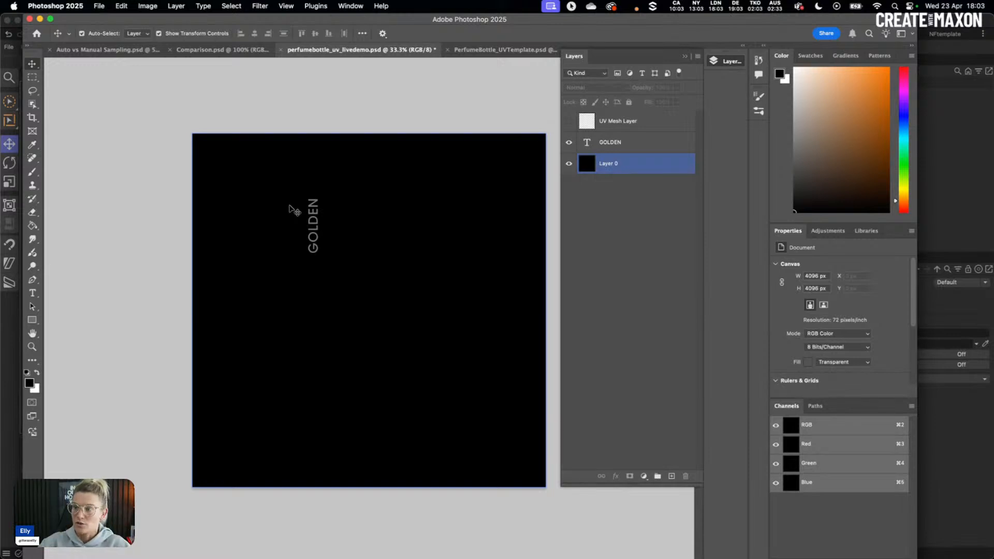
# Convert the GOLDEN text layer to a smart object and apply a Gaussian Blur with a 4.3-pixel radius.
pyautogui.doubleClick(588, 141)
pyautogui.click(285, 6)
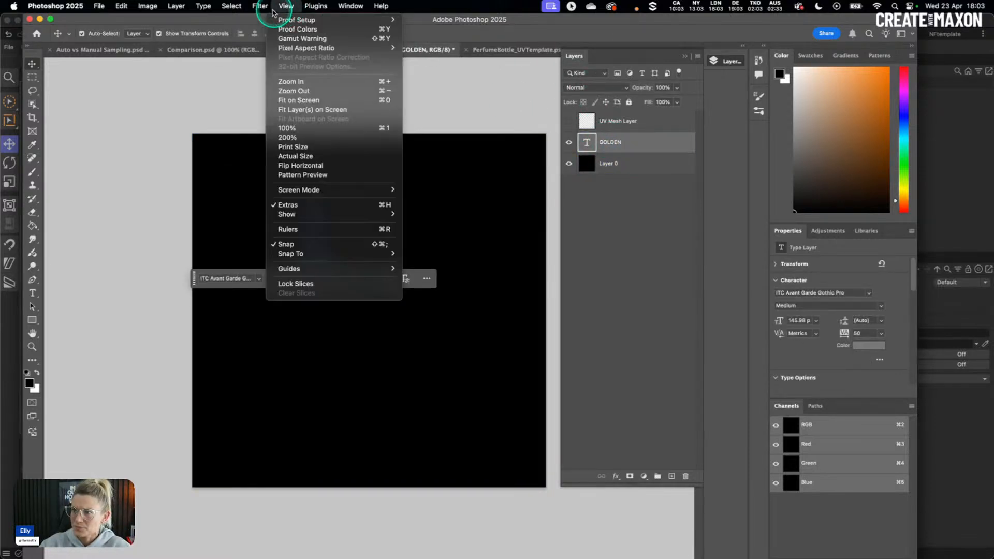
pyautogui.moveTo(259, 6)
pyautogui.moveTo(366, 126)
pyautogui.click(432, 164)
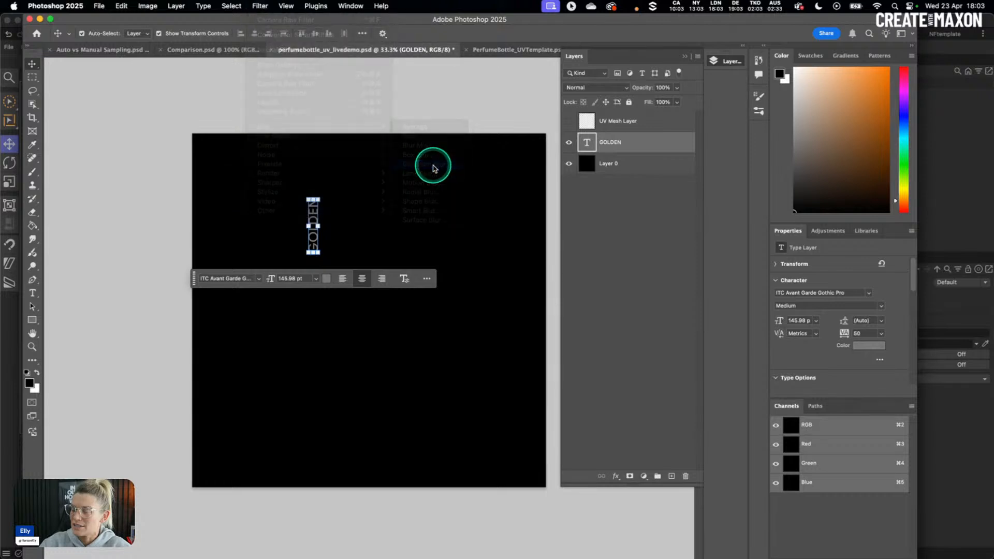
pyautogui.click(499, 218)
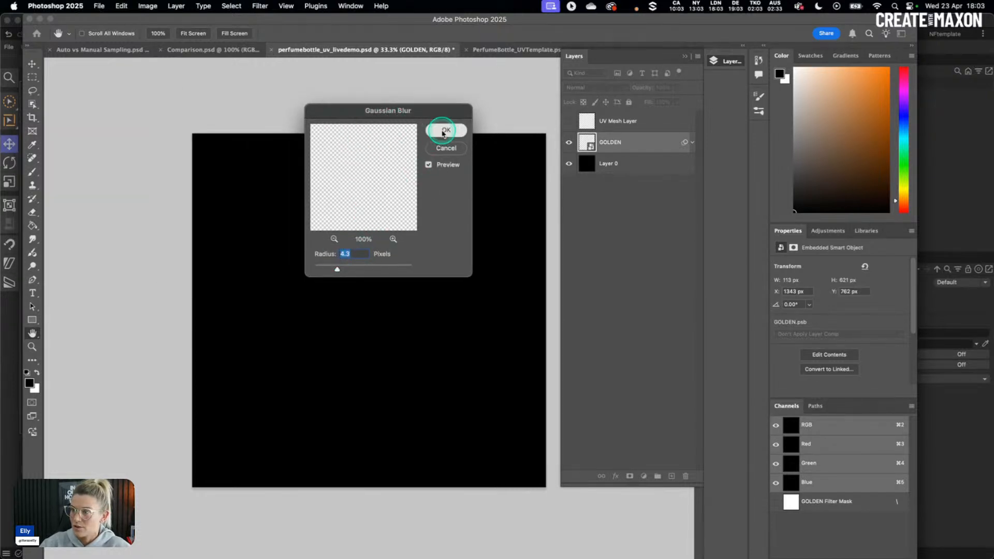
pyautogui.click(444, 128)
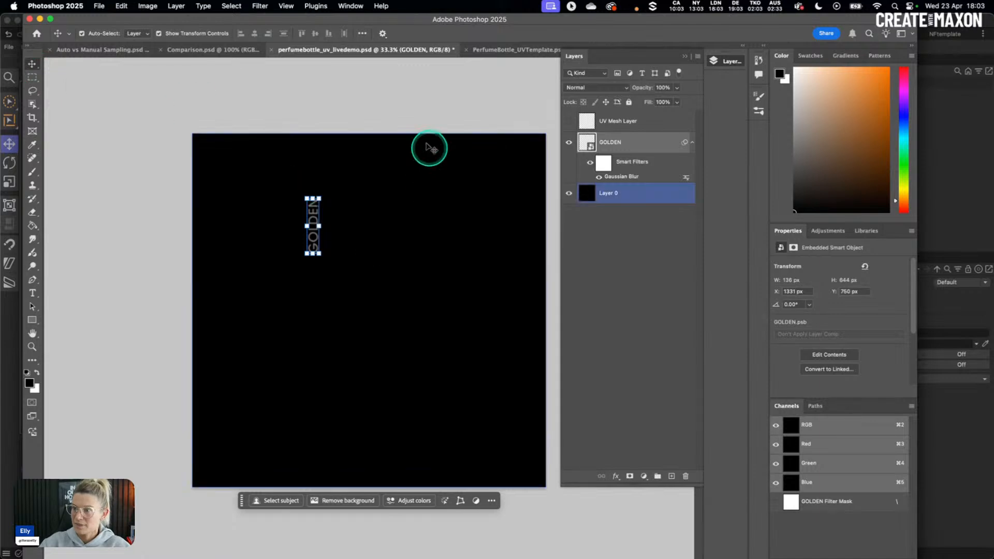
pyautogui.click(456, 116)
pyautogui.click(600, 143)
pyautogui.click(206, 77)
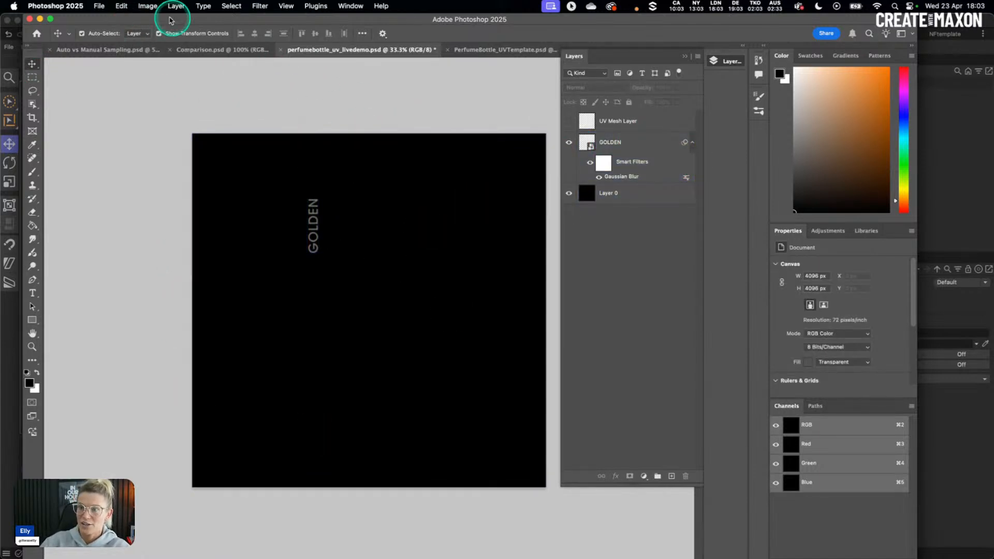
# Save a copy of the perfumebottle_uv_livedemo texture with the UV mesh hidden.
pyautogui.click(99, 6)
pyautogui.click(136, 128)
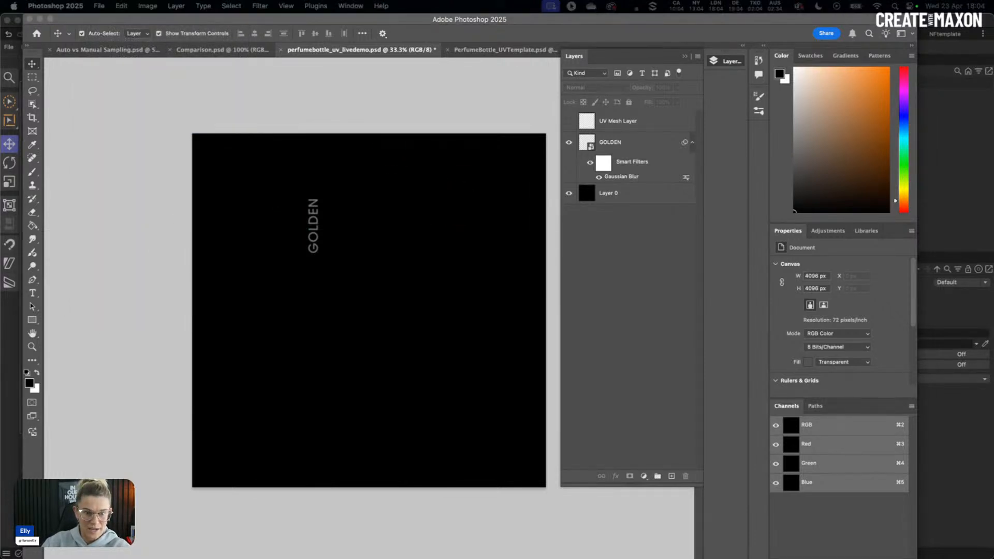
pyautogui.press('Return')
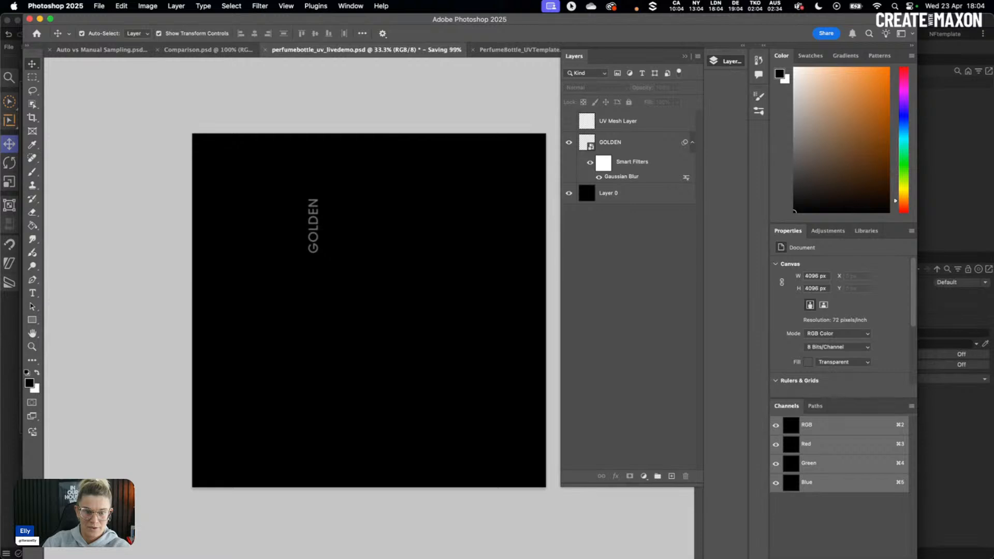
# Switch to Cinema 4D and rename the unwrapped Glass Bottle object as Glass Bottle UV'd.
pyautogui.click(39, 20)
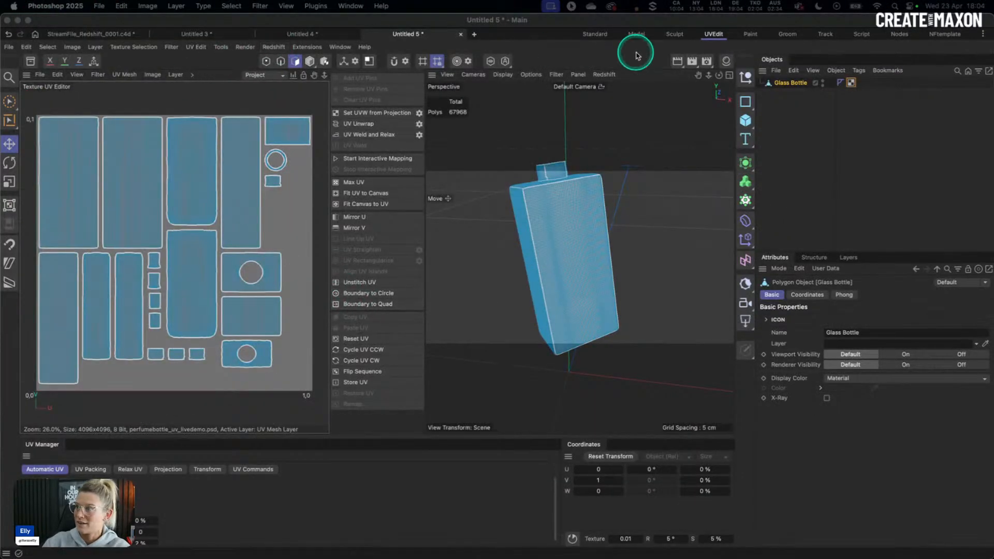
pyautogui.click(810, 108)
pyautogui.doubleClick(792, 84)
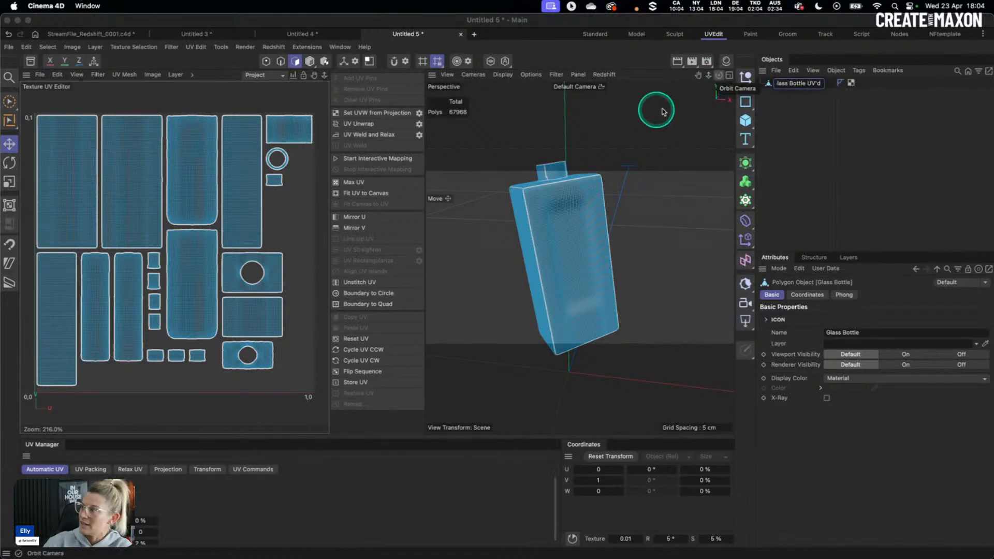
pyautogui.click(803, 107)
pyautogui.click(794, 82)
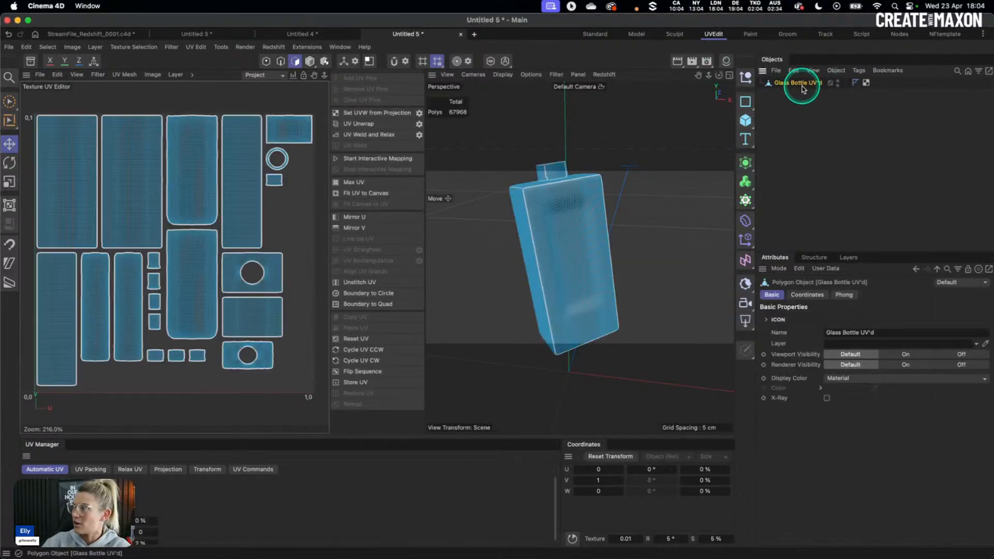
# Copy the Glass Bottle UV'd object in Model mode and switch to StreamFile_Redshift_0001.c4d in the Standard layout.
pyautogui.click(10, 101)
pyautogui.click(309, 61)
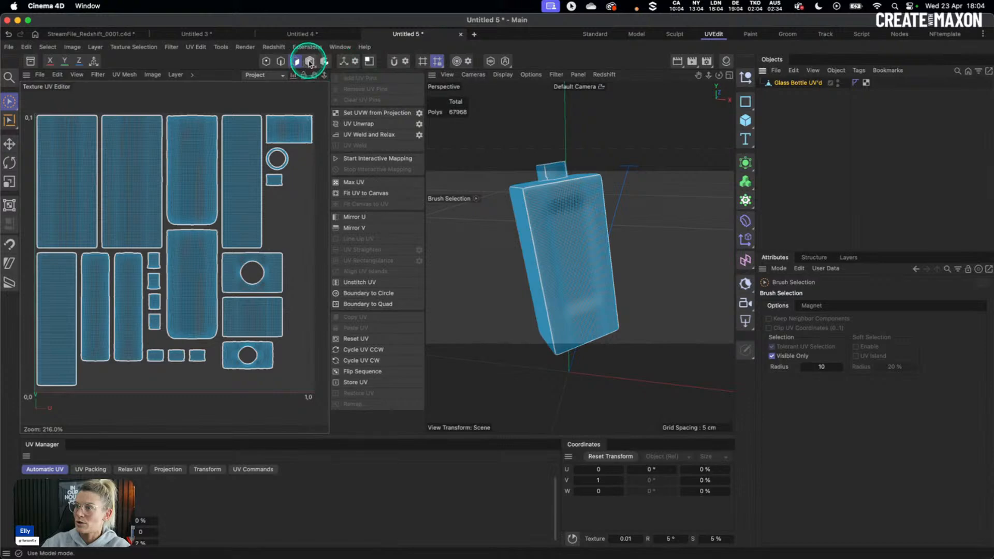
pyautogui.click(805, 83)
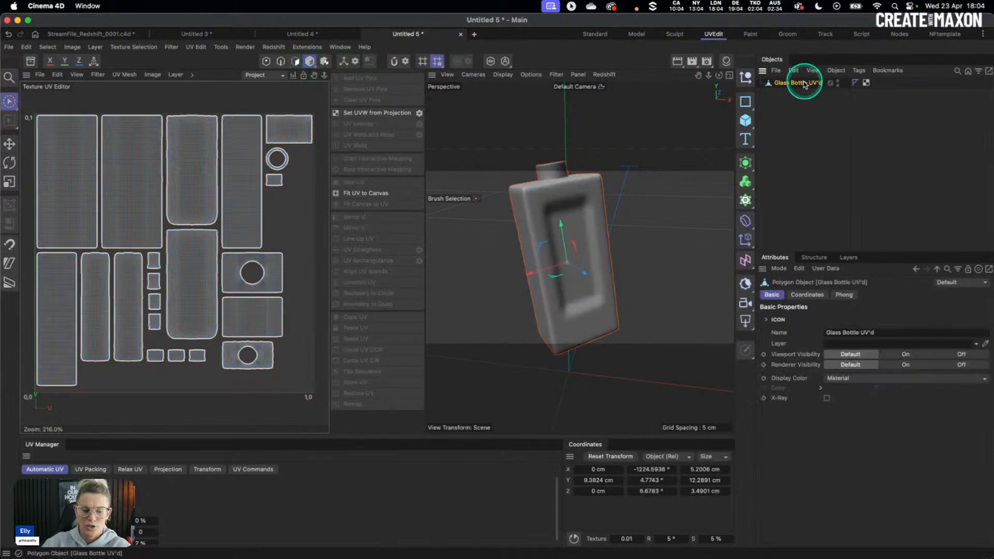
pyautogui.click(127, 35)
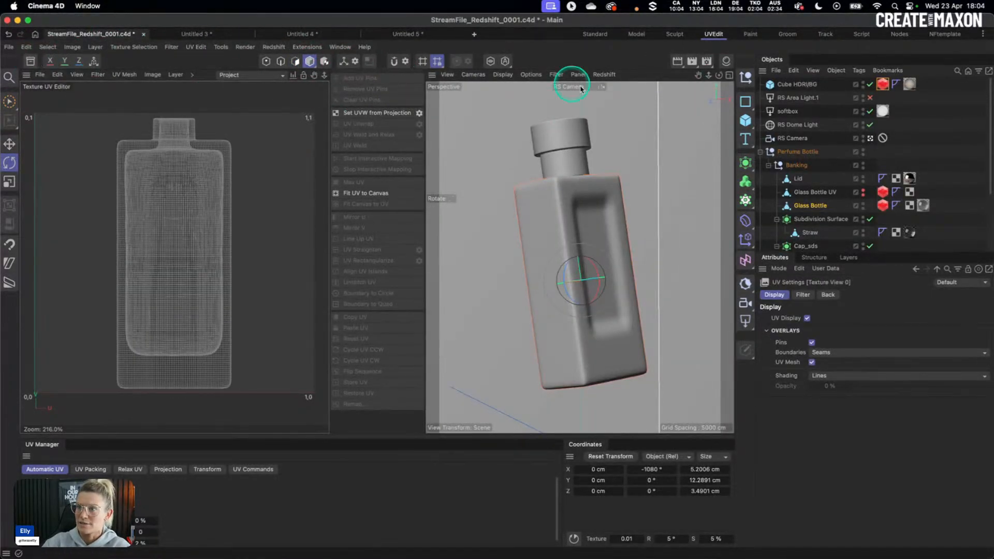
pyautogui.click(594, 34)
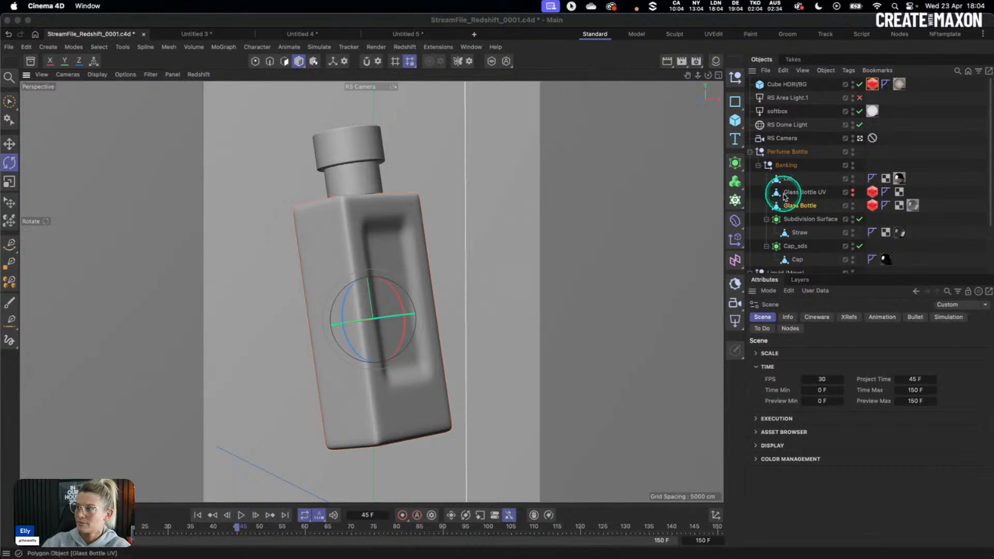
# Paste Glass Bottle UV'd into the Banking group above Glass Bottle UV and transfer Glass Bottle's Redshift Object and glass material tags to it.
pyautogui.click(801, 98)
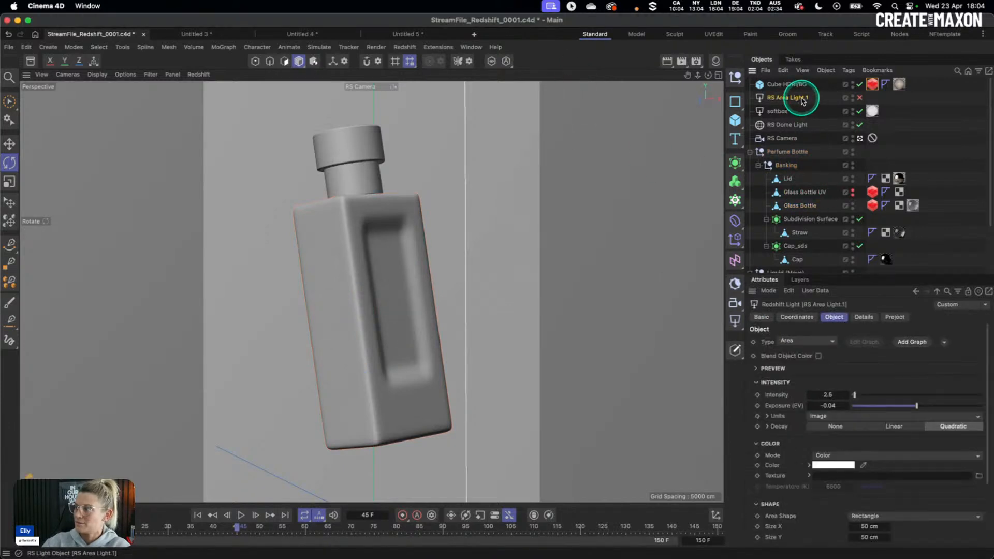
pyautogui.press('super+v')
pyautogui.moveTo(792, 84); pyautogui.dragTo(819, 199)
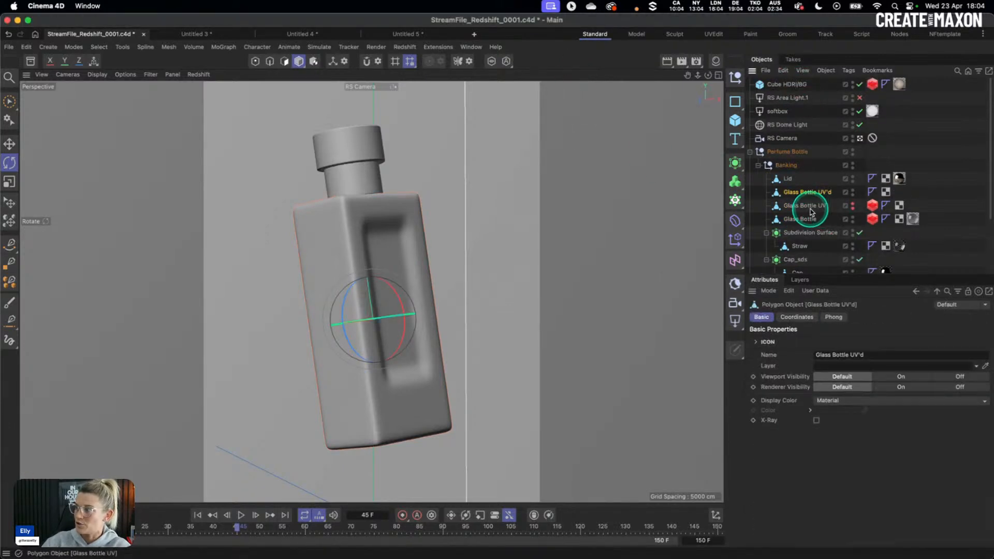
pyautogui.moveTo(870, 220); pyautogui.dragTo(912, 192)
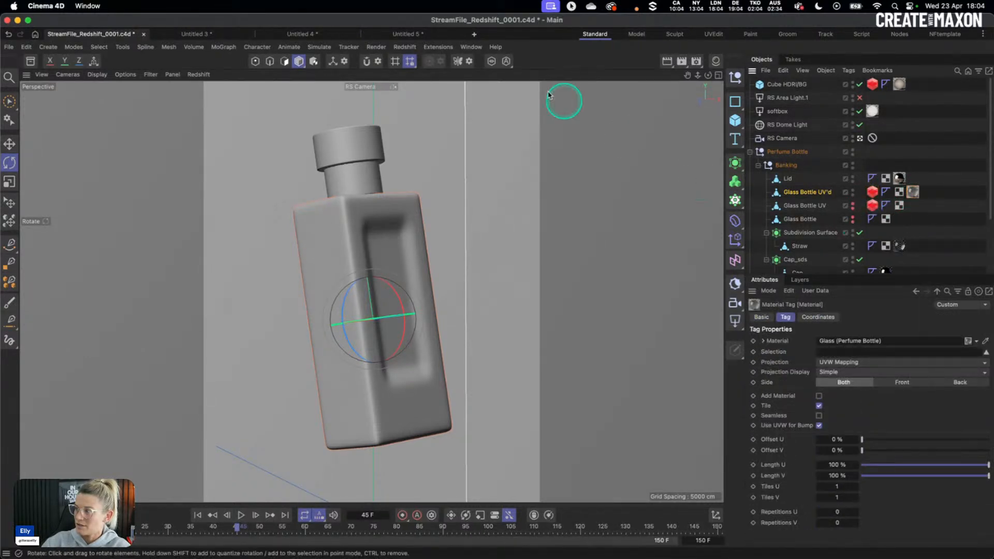
# Open the Redshift RenderView docked beside the viewport and show the scene's materials.
pyautogui.click(404, 46)
pyautogui.click(436, 126)
pyautogui.moveTo(440, 132); pyautogui.dragTo(49, 107)
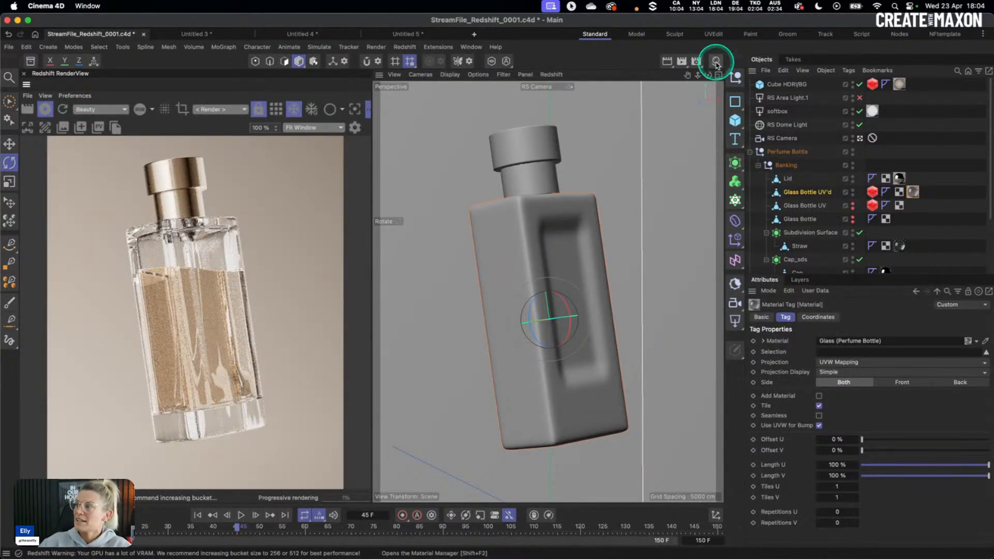
pyautogui.click(715, 62)
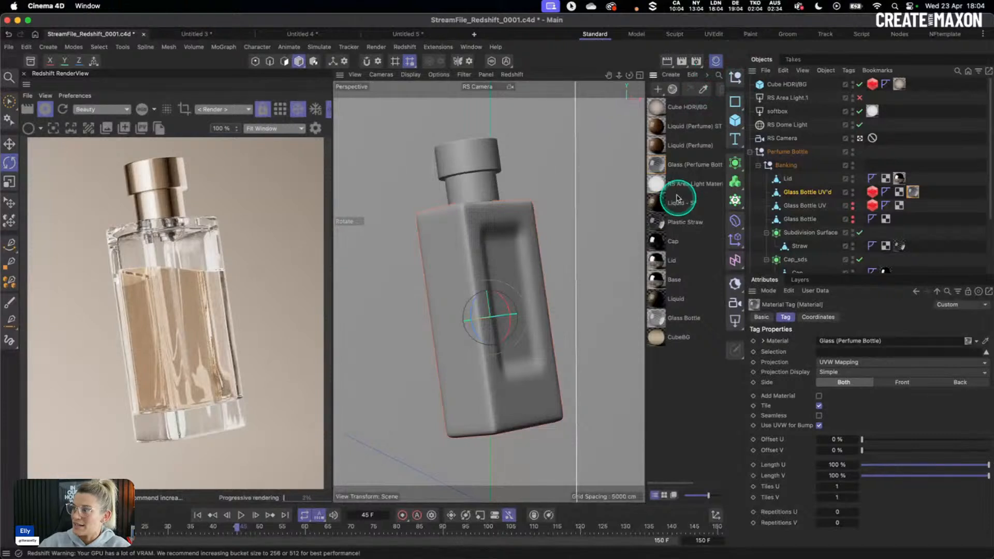
# Open the Glass (Perfume Bottle) material's node graph and add perfumebottle_uv_livedemo copy.png as a texture node.
pyautogui.doubleClick(665, 165)
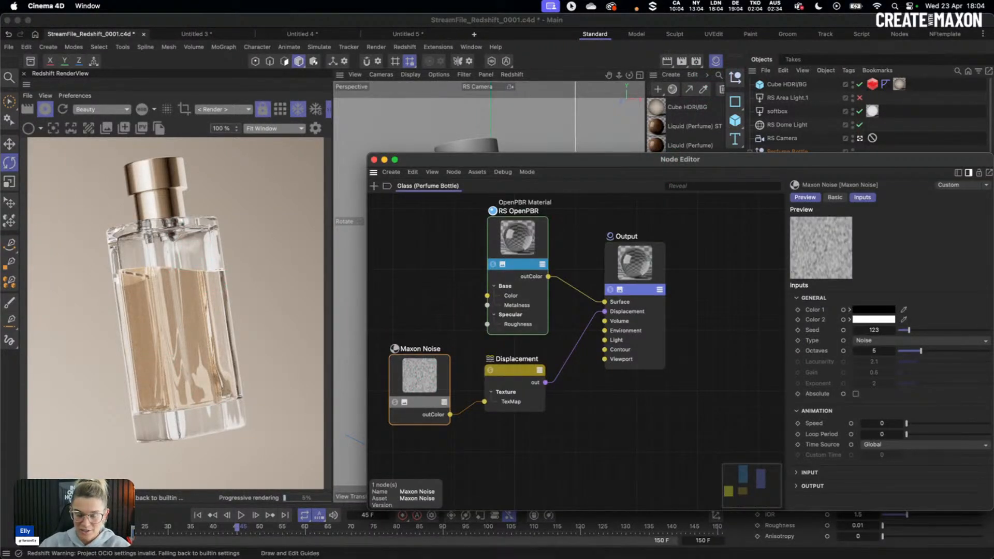
pyautogui.moveTo(1, 290); pyautogui.dragTo(599, 409)
pyautogui.moveTo(600, 405); pyautogui.dragTo(410, 467)
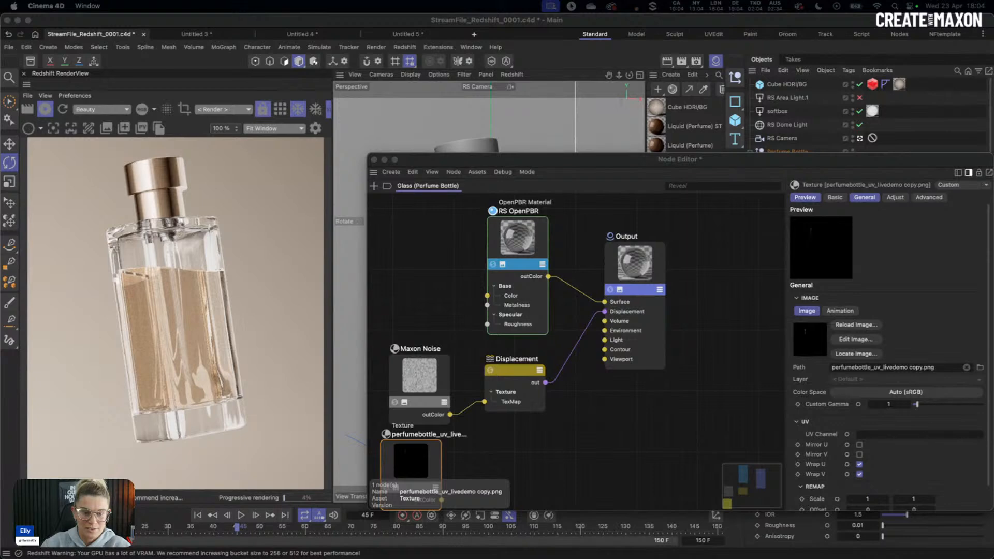
pyautogui.moveTo(1, 26); pyautogui.dragTo(452, 24)
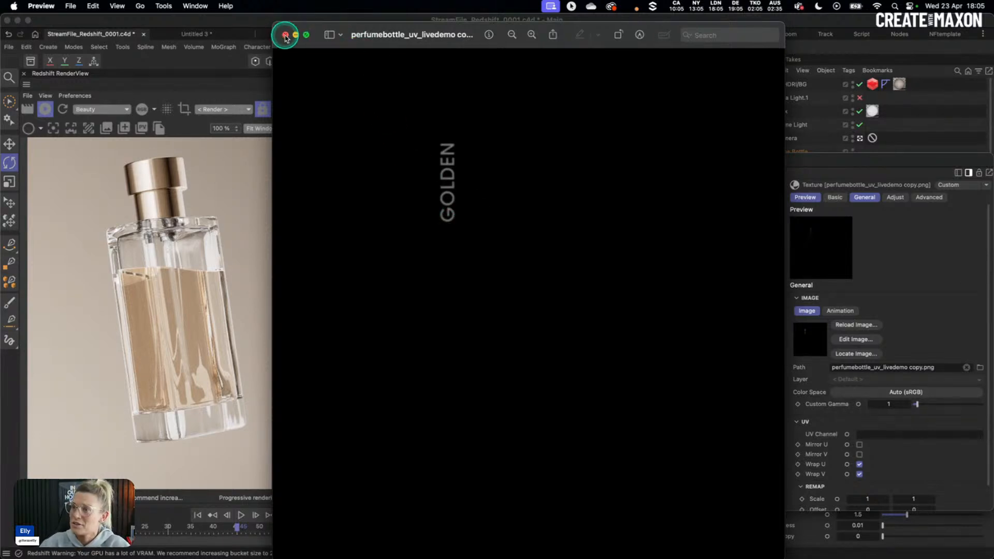
pyautogui.click(285, 35)
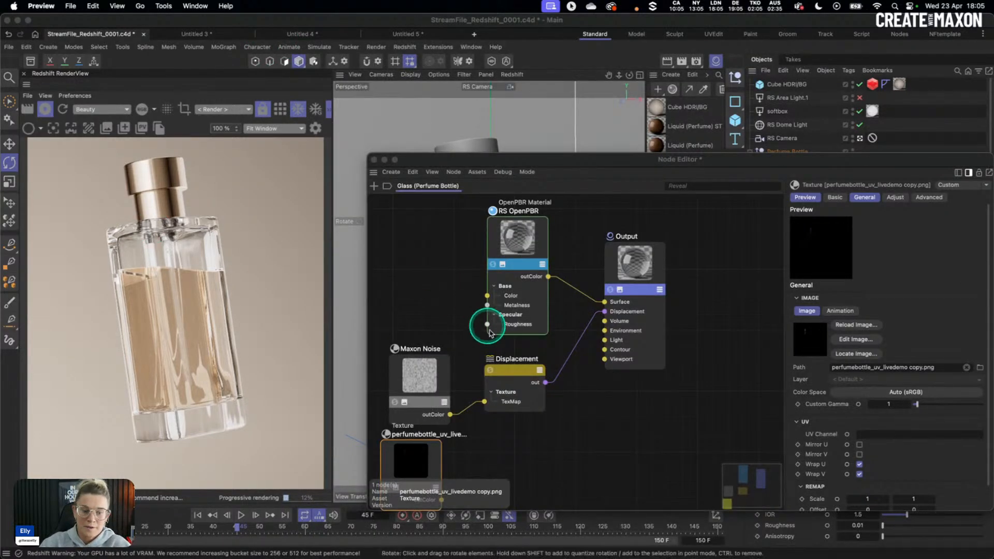
# Add a second Displacement node, feed the label texture into its TexMap and connect it to the Output's Displacement.
pyautogui.click(553, 436)
pyautogui.click(510, 396)
pyautogui.click(532, 448)
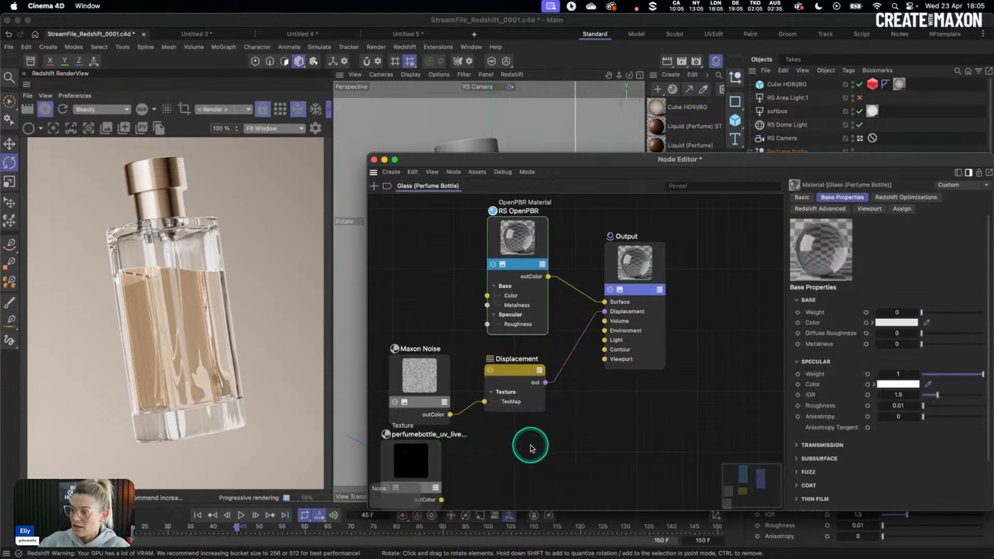
pyautogui.moveTo(532, 447); pyautogui.dragTo(514, 379, button='middle')
pyautogui.moveTo(386, 389); pyautogui.dragTo(405, 391)
pyautogui.doubleClick(487, 395)
pyautogui.write('dis')
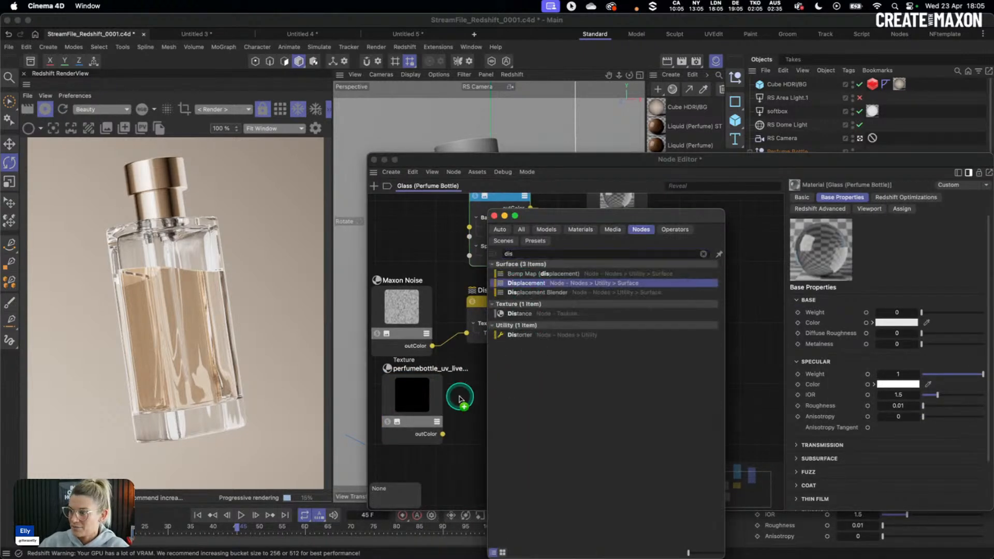
pyautogui.press('Return')
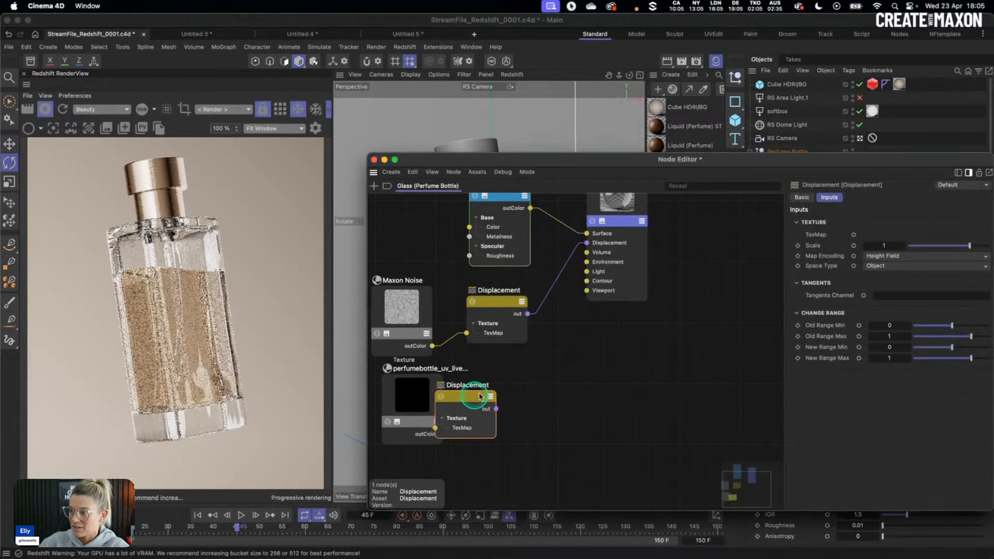
pyautogui.moveTo(444, 433); pyautogui.dragTo(586, 243)
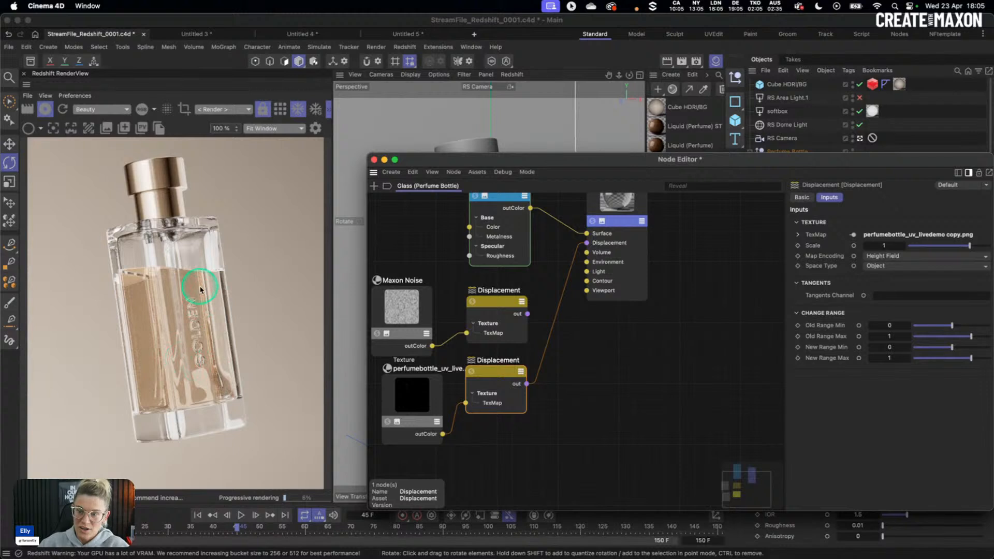
# Set the label texture's vertical UV offset to -0.02.
pyautogui.click(413, 396)
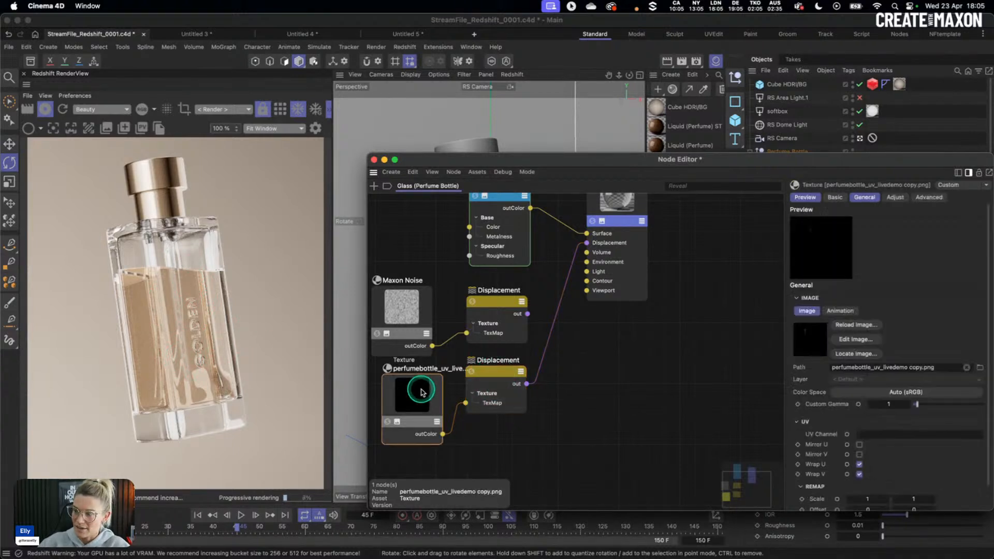
pyautogui.moveTo(889, 157); pyautogui.dragTo(865, 81)
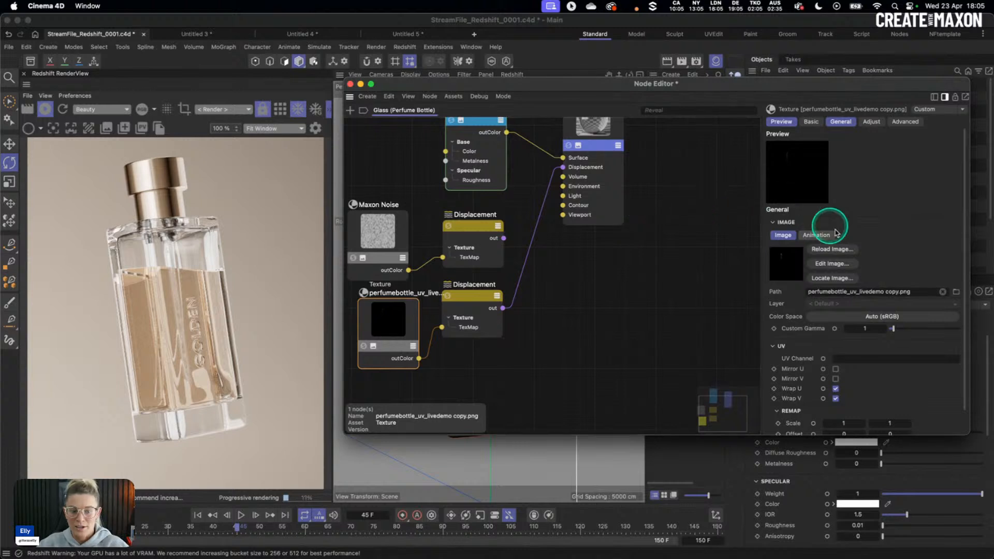
pyautogui.scroll(-2, 897, 281)
pyautogui.click(893, 406)
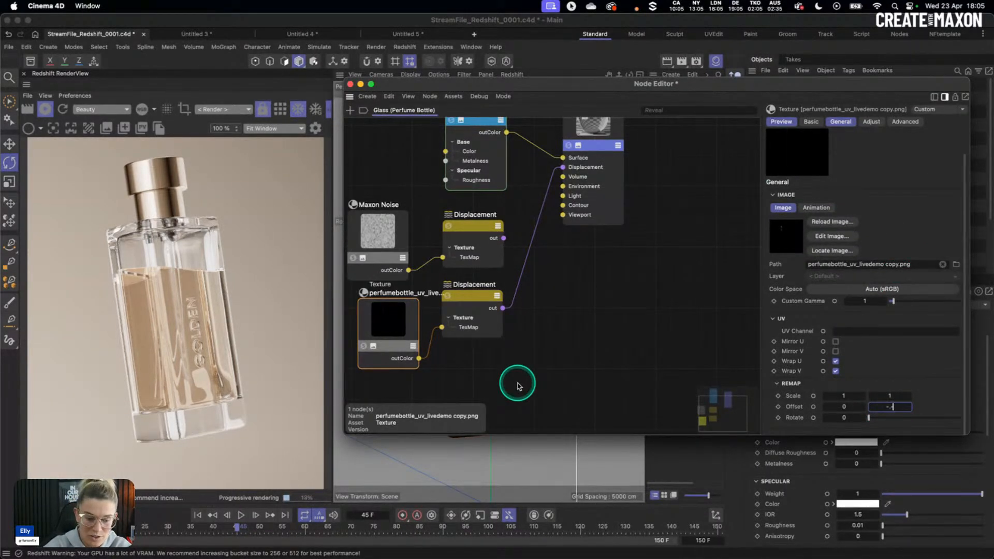
pyautogui.click(897, 403)
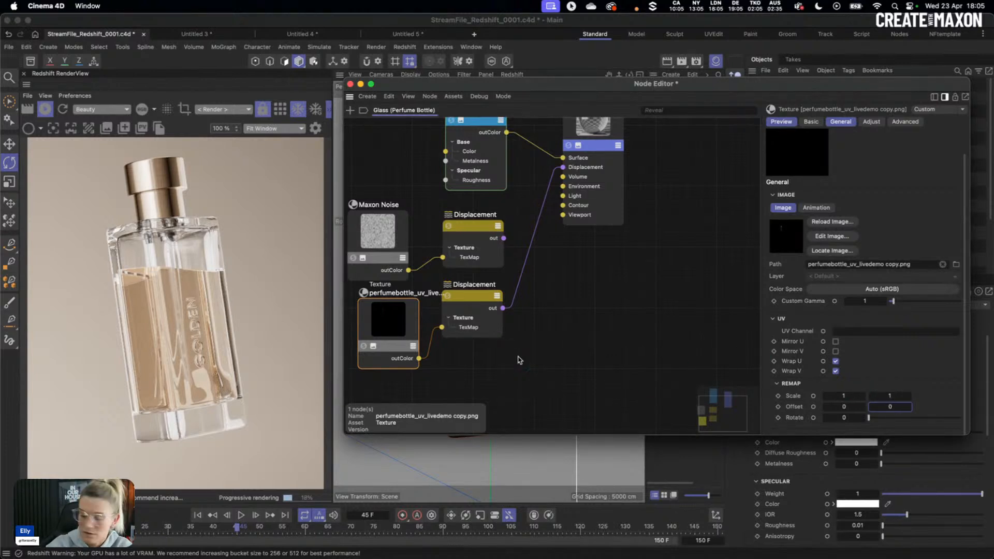
pyautogui.doubleClick(902, 404)
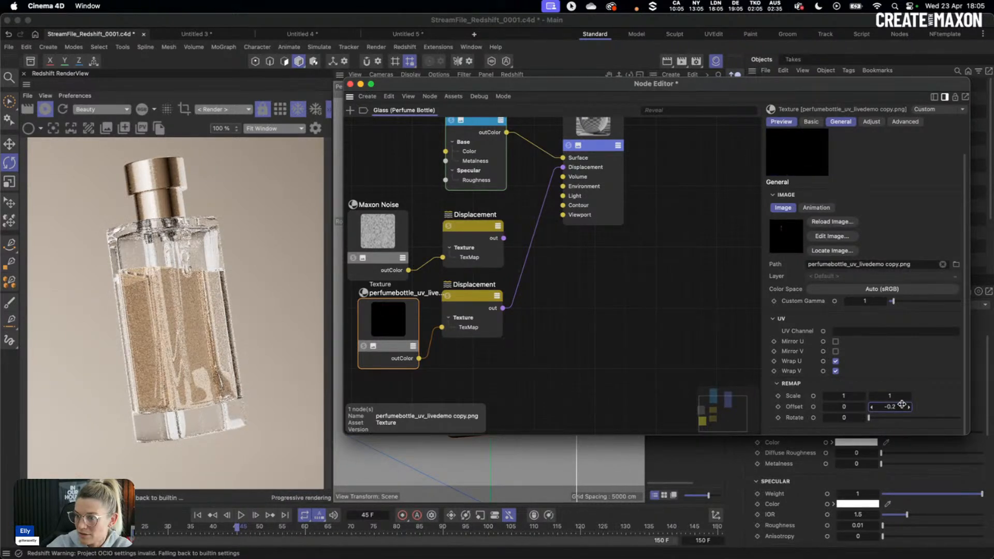
pyautogui.click(896, 403)
pyautogui.write('0')
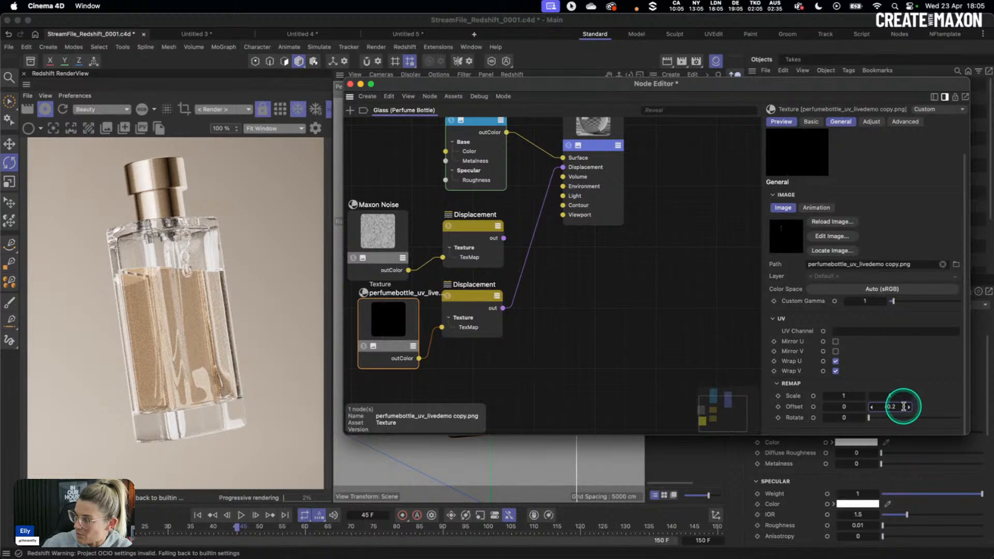
pyautogui.click(750, 375)
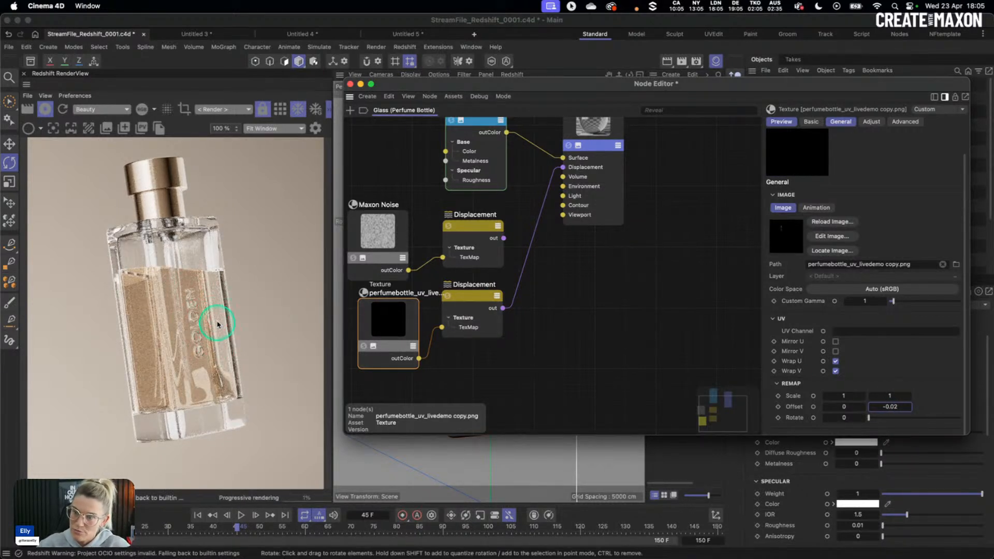
# Set the label Displacement node's scale to 0.1 and inspect the GOLDEN lettering up close through the default camera.
pyautogui.click(474, 304)
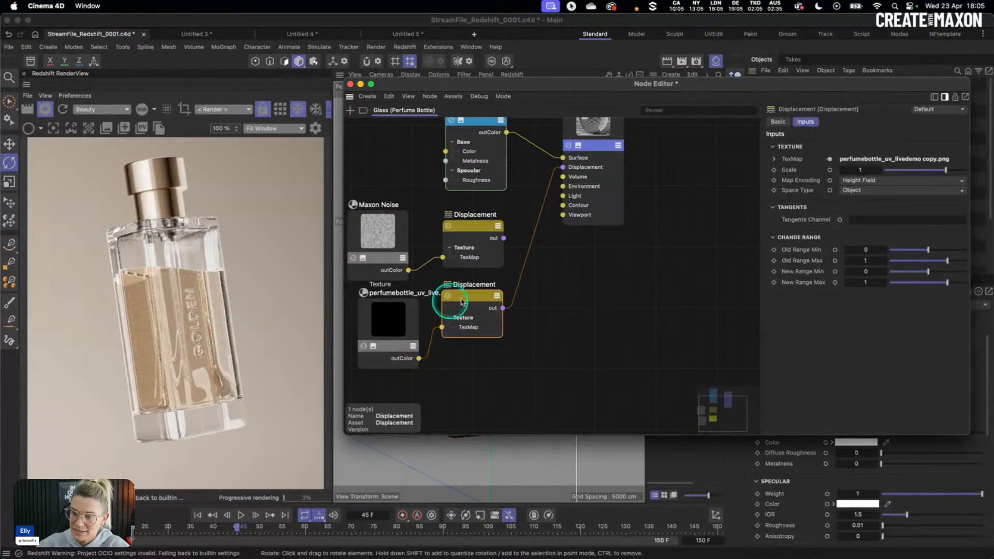
pyautogui.click(861, 170)
pyautogui.write('0.1')
pyautogui.press('Return')
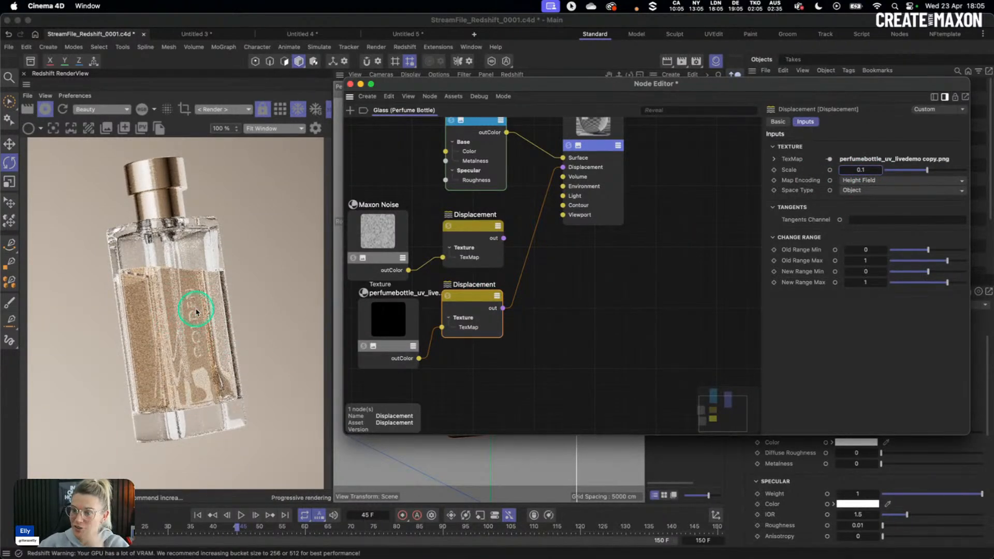
pyautogui.moveTo(400, 87); pyautogui.dragTo(503, 389)
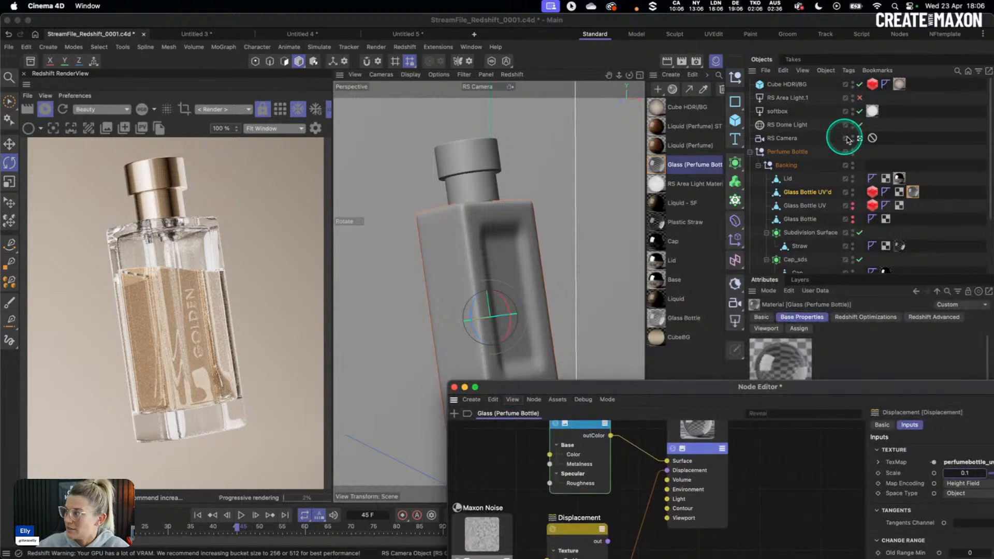
pyautogui.click(861, 140)
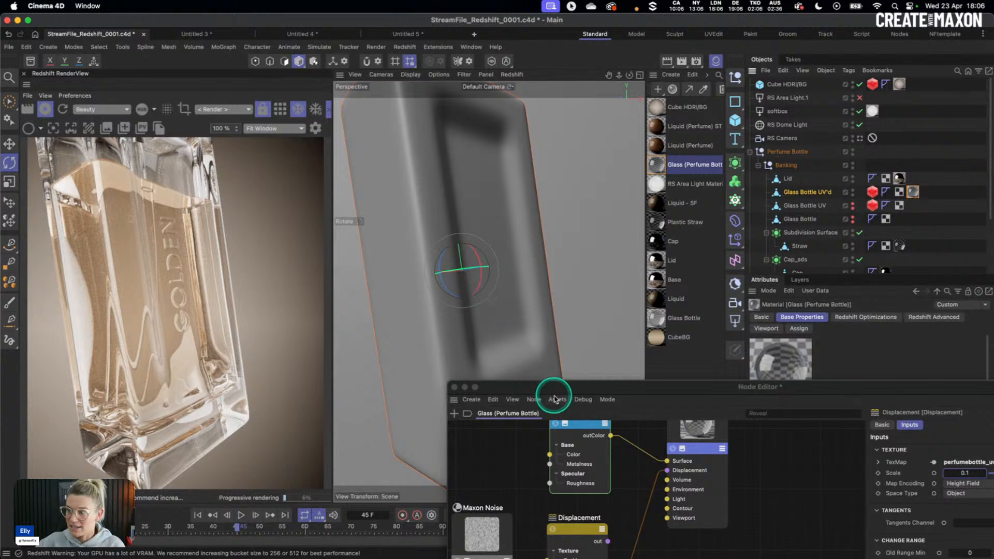
# Move the Output node of the glass material away from the two Displacement nodes to make room between them.
pyautogui.moveTo(554, 390); pyautogui.dragTo(441, 81)
pyautogui.moveTo(386, 314); pyautogui.dragTo(378, 320)
pyautogui.moveTo(467, 290); pyautogui.dragTo(470, 300)
pyautogui.click(845, 164)
pyautogui.click(495, 233)
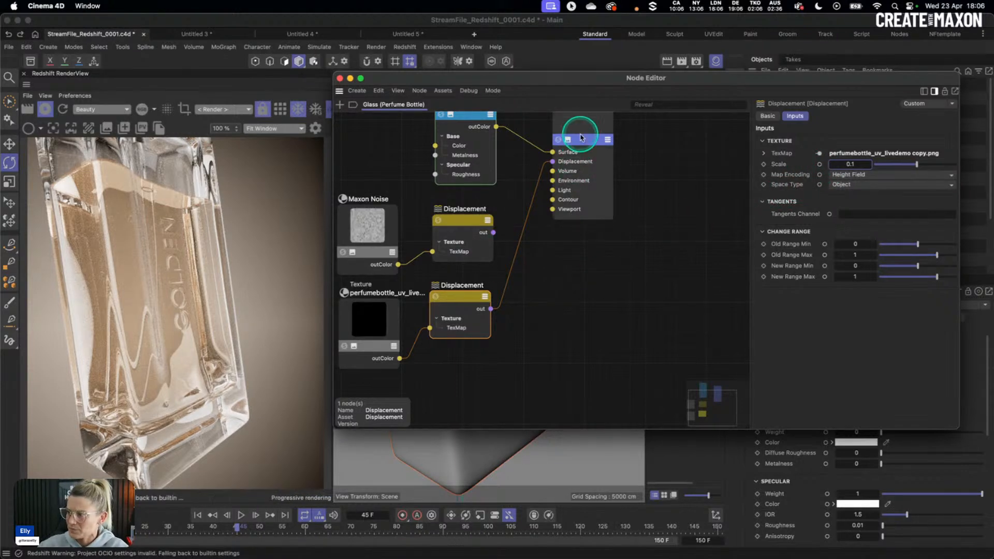
pyautogui.moveTo(574, 139); pyautogui.dragTo(652, 178)
pyautogui.hscroll(-3, 435, 249)
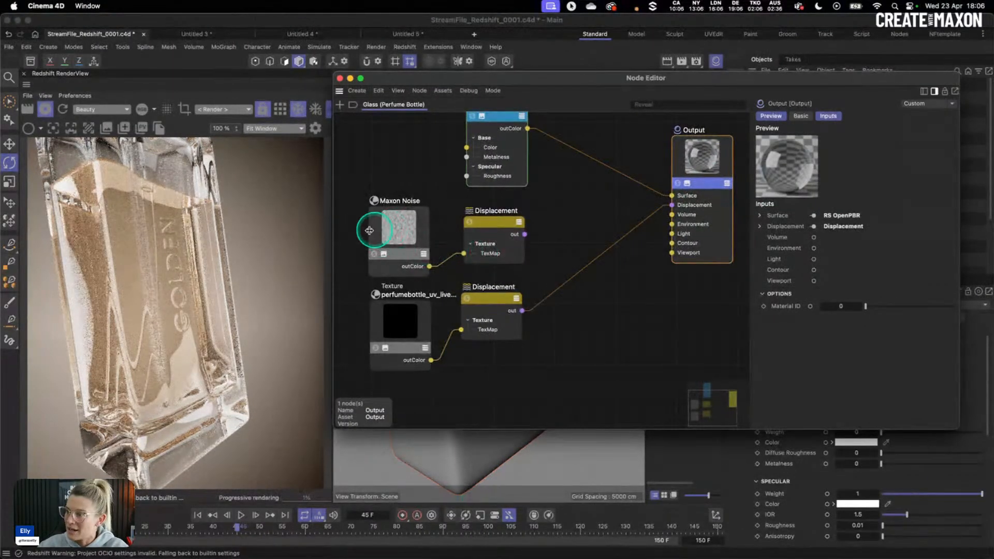
pyautogui.click(387, 229)
pyautogui.keyDown('shift'); pyautogui.click(510, 236); pyautogui.keyUp('shift')
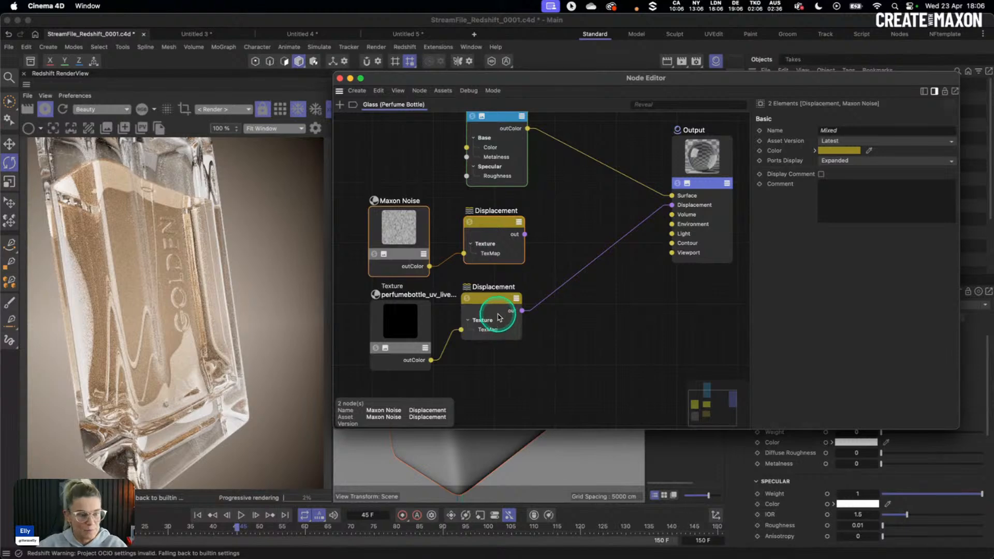
# Add a Displacement Blender feeding the Output, with the noise Displacement as Base input and the label Displacement as Layer 0 input.
pyautogui.click(577, 219)
pyautogui.hotkey('shift', 'c')
pyautogui.write('cis')
pyautogui.moveTo(629, 290); pyautogui.dragTo(594, 228)
pyautogui.moveTo(525, 234); pyautogui.dragTo(558, 262)
pyautogui.moveTo(522, 310); pyautogui.dragTo(556, 280)
pyautogui.moveTo(590, 230)
pyautogui.mouseDown()
pyautogui.moveTo(579, 235)
pyautogui.moveTo(600, 238)
pyautogui.mouseUp()
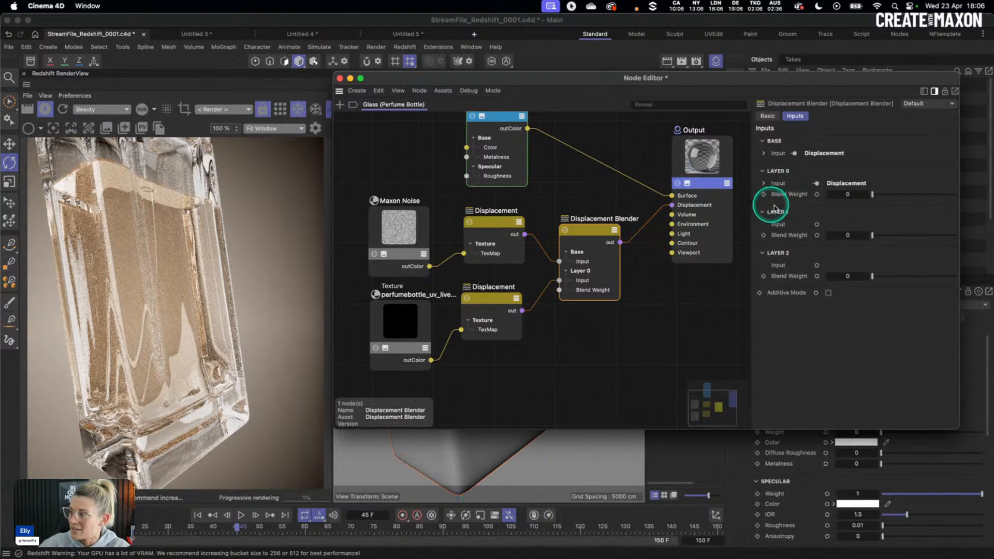
# Set the Displacement Blender's Layer 0 Blend Weight to 1 and enable Additive Mode.
pyautogui.moveTo(872, 194); pyautogui.dragTo(913, 194)
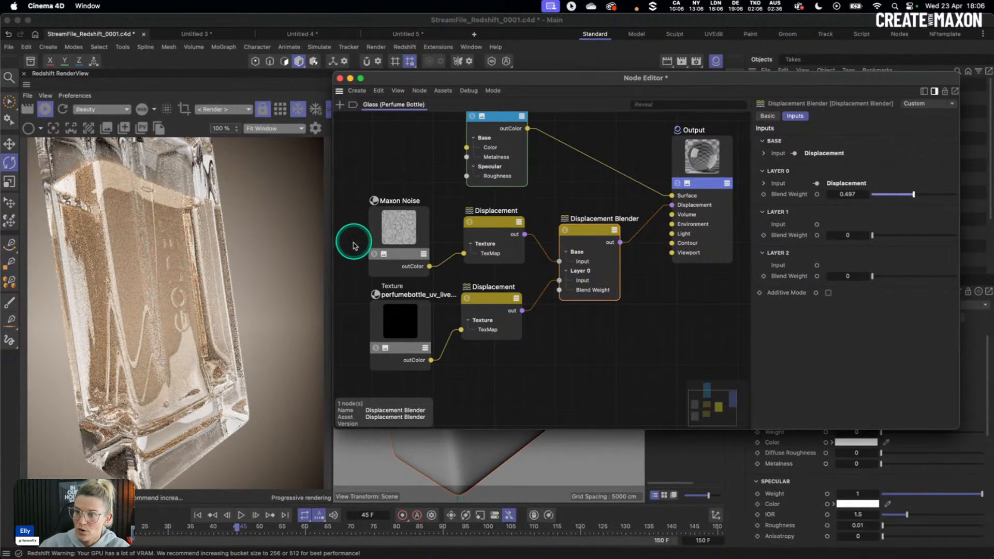
pyautogui.moveTo(916, 195); pyautogui.dragTo(958, 195)
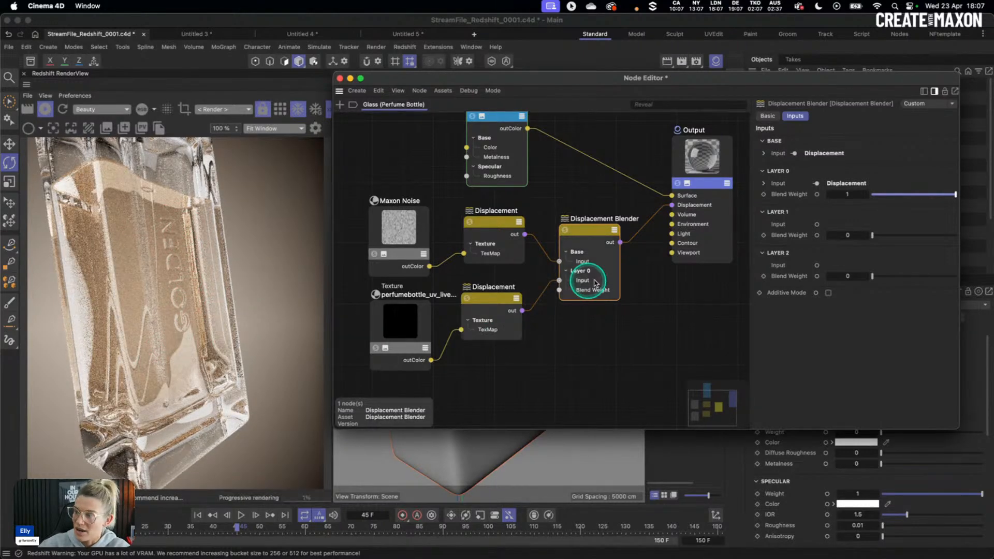
pyautogui.click(829, 293)
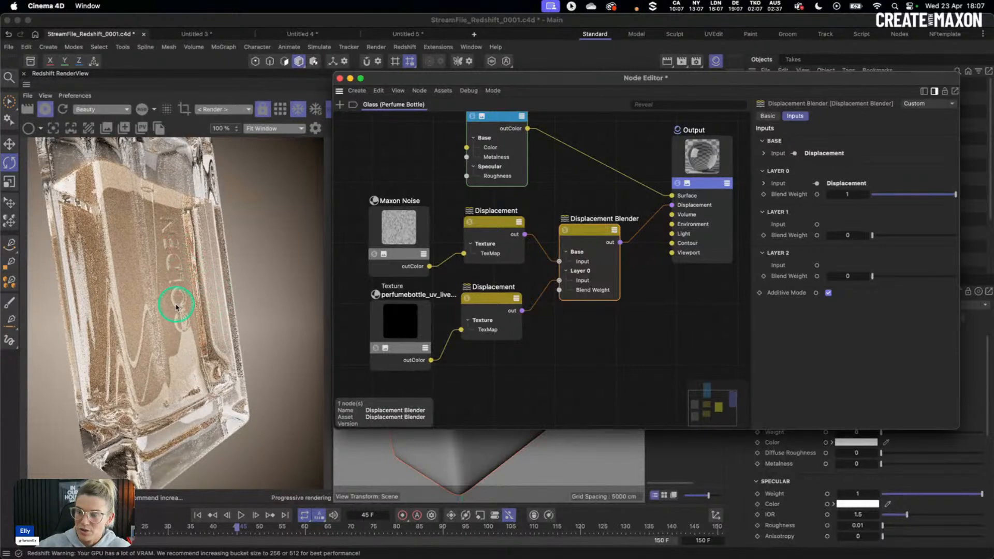
# Tidy the Maxon Noise and label texture nodes, then close the Node Editor and return the view to RS Camera.
pyautogui.click(374, 223)
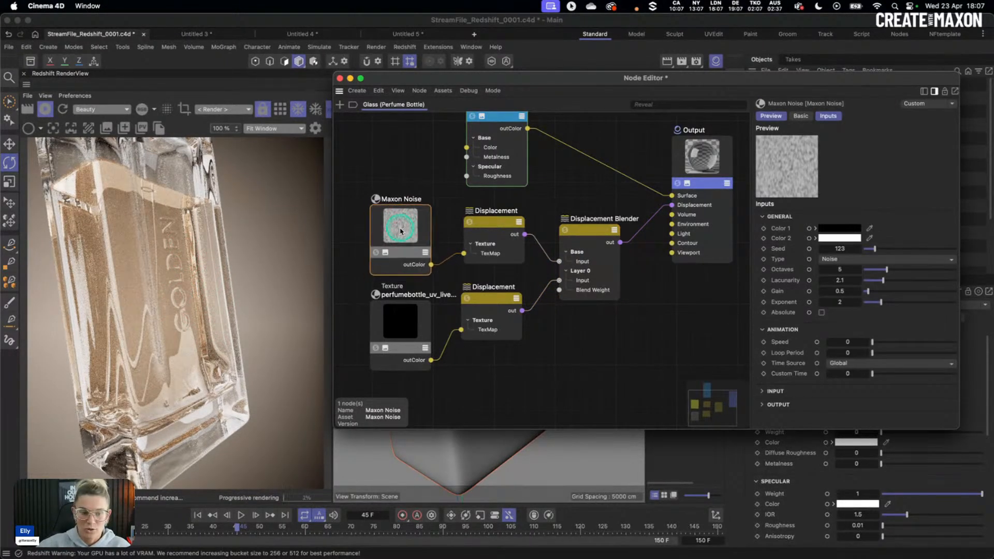
pyautogui.moveTo(403, 331); pyautogui.dragTo(389, 336)
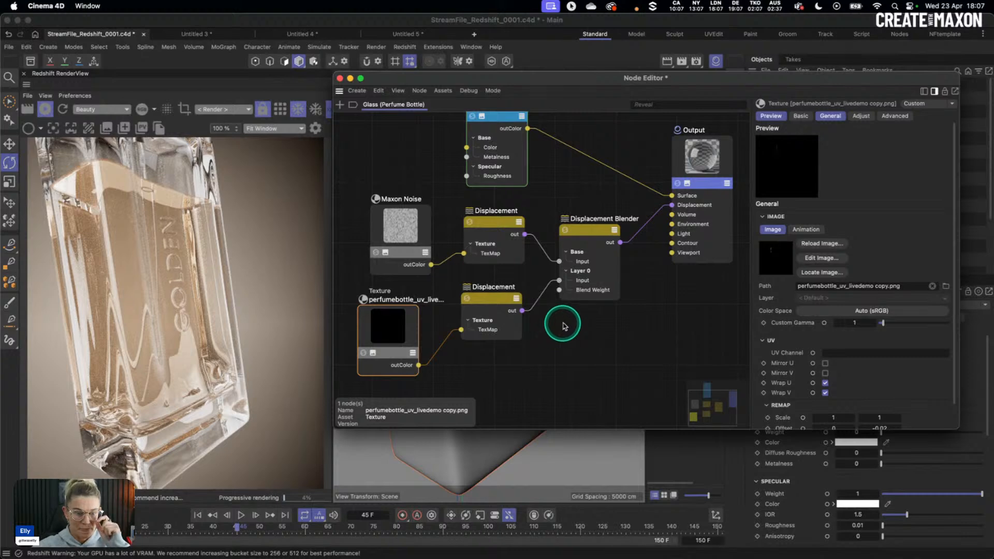
pyautogui.moveTo(392, 320); pyautogui.dragTo(402, 318)
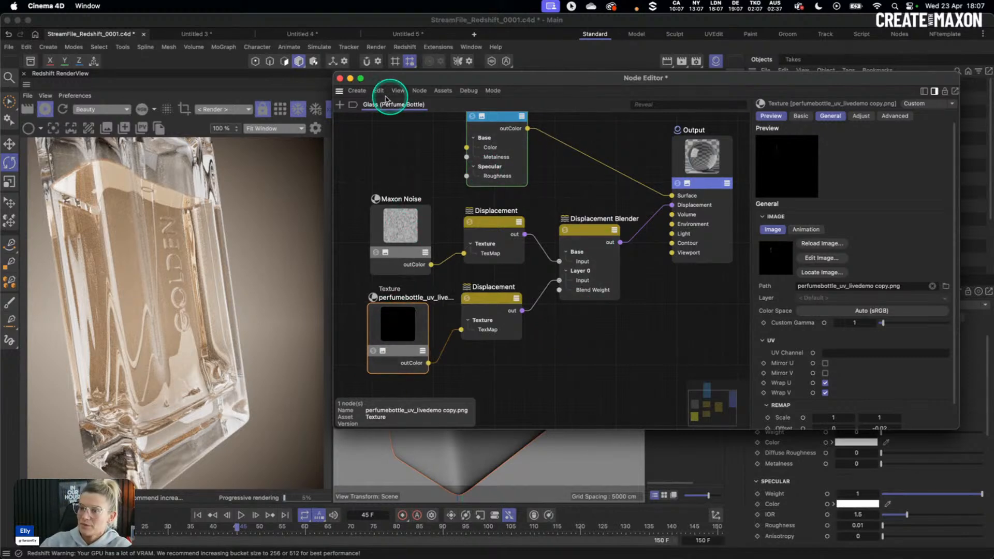
pyautogui.click(339, 78)
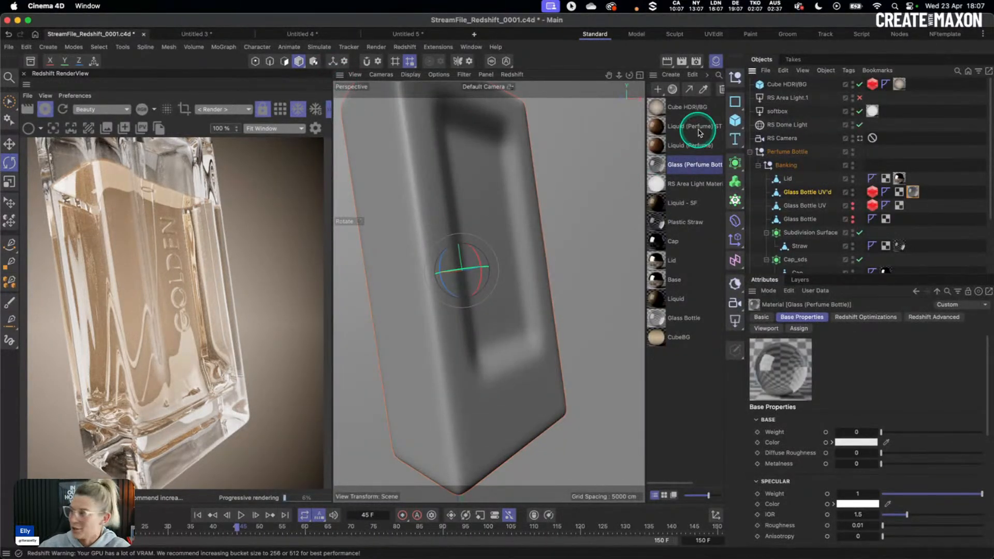
pyautogui.click(859, 138)
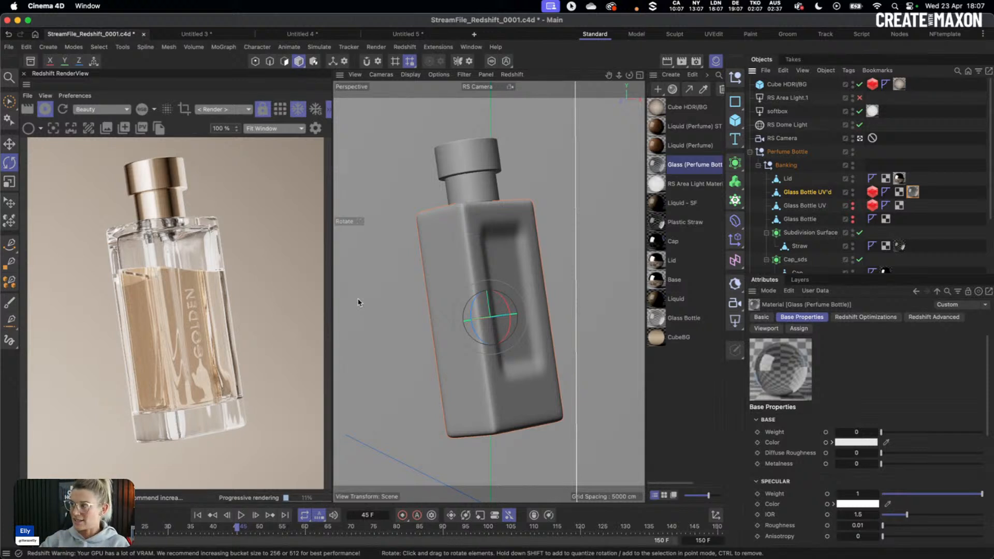
# Delete RS Area Light.1, disable RS Dome Light, softbox and Cube HDRI/BG, and save the scene.
pyautogui.click(796, 99)
pyautogui.press('Delete')
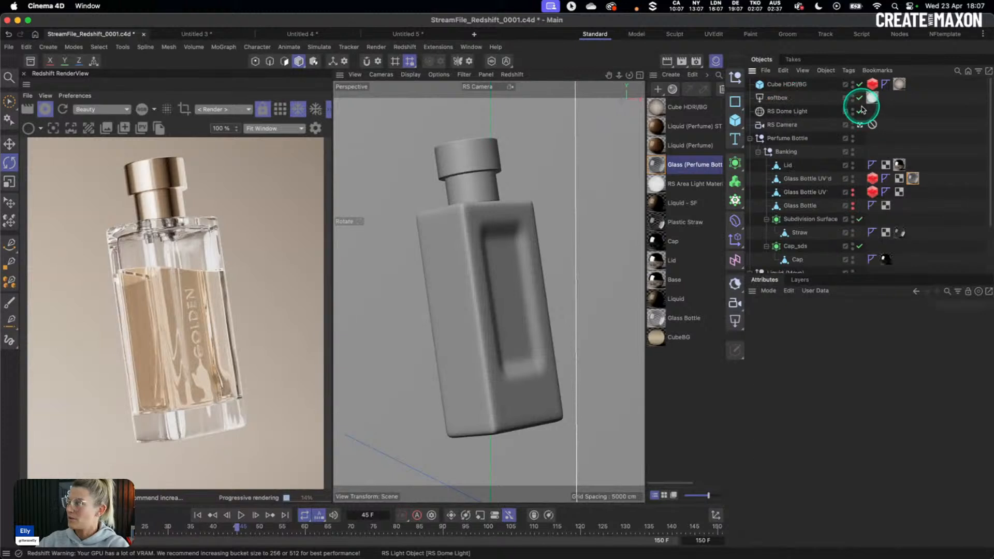
pyautogui.moveTo(860, 110); pyautogui.dragTo(859, 87)
pyautogui.press('super+s')
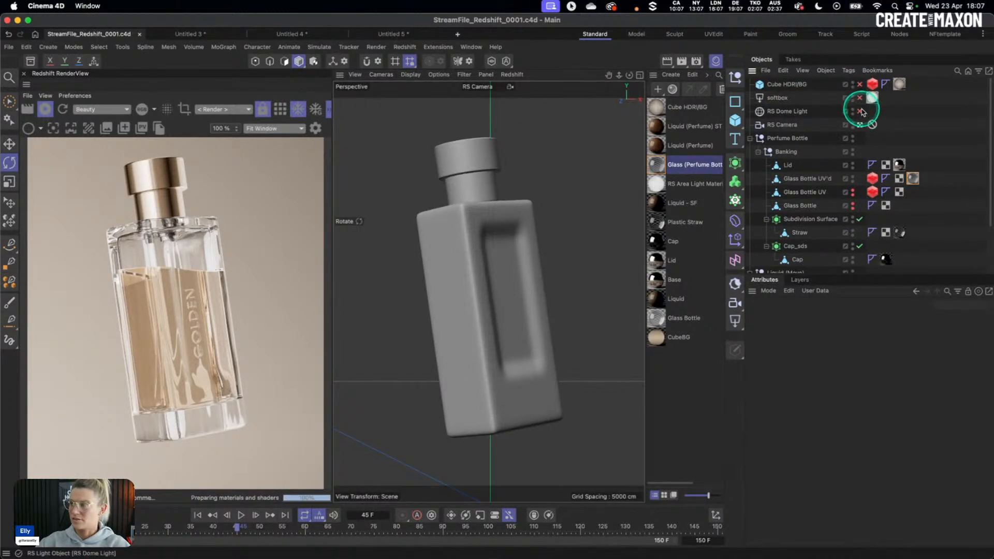
# Re-enable RS Dome Light, softbox and Cube HDRI/BG one after another, checking the dome light's details and coordinates.
pyautogui.click(859, 114)
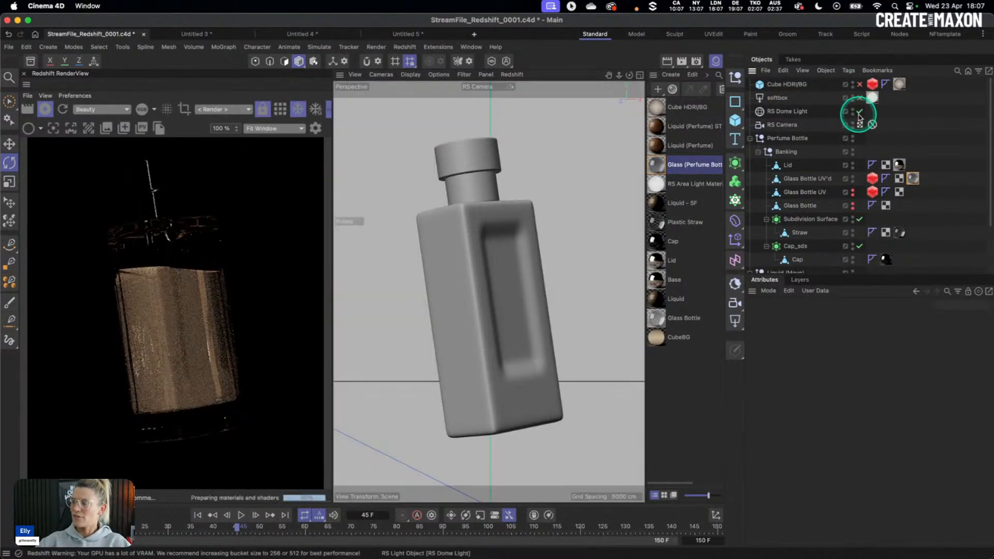
pyautogui.click(788, 112)
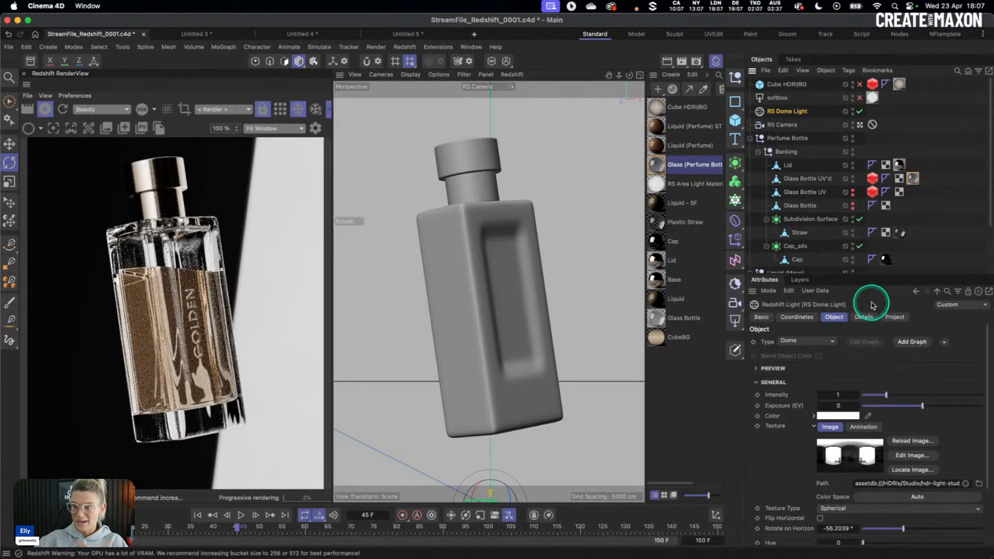
pyautogui.click(864, 317)
pyautogui.click(800, 317)
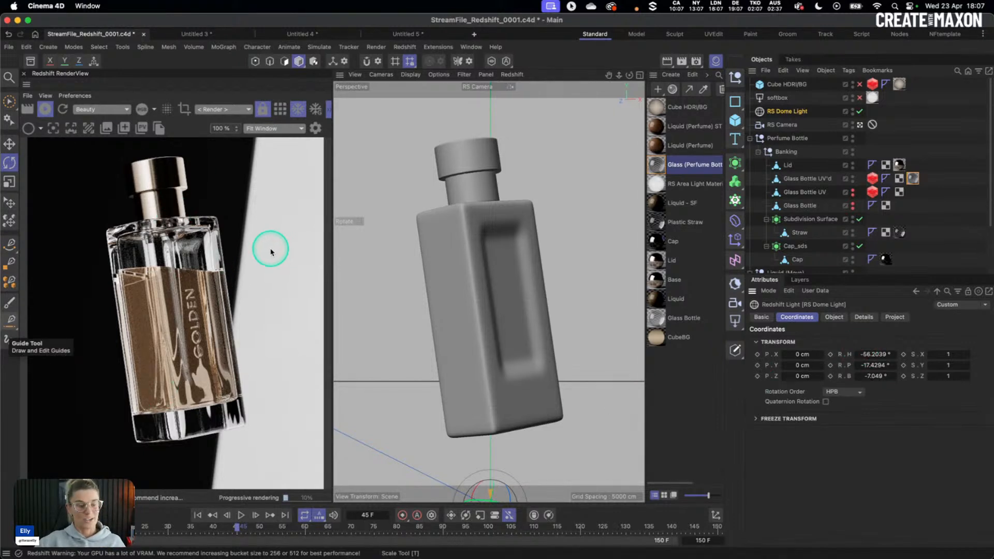
pyautogui.click(860, 98)
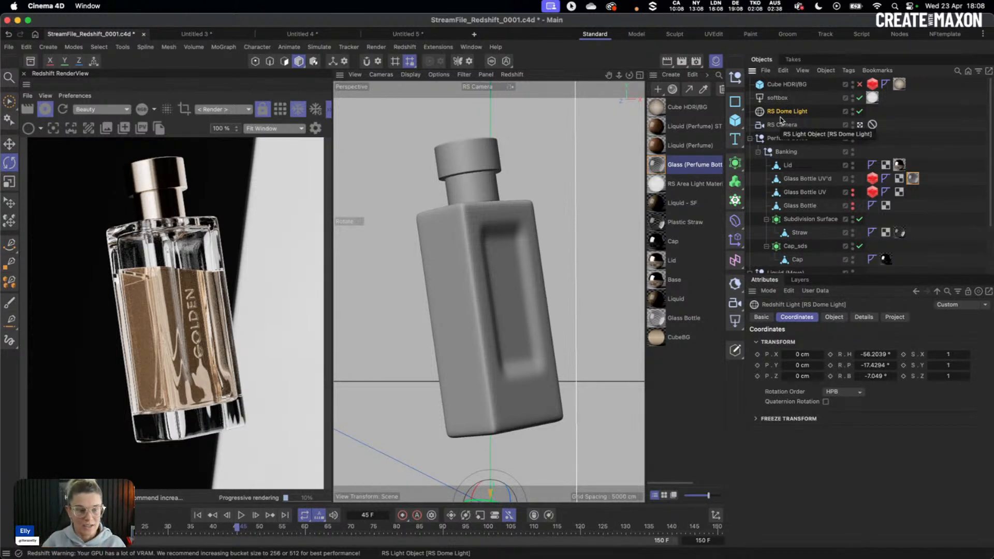
pyautogui.click(860, 83)
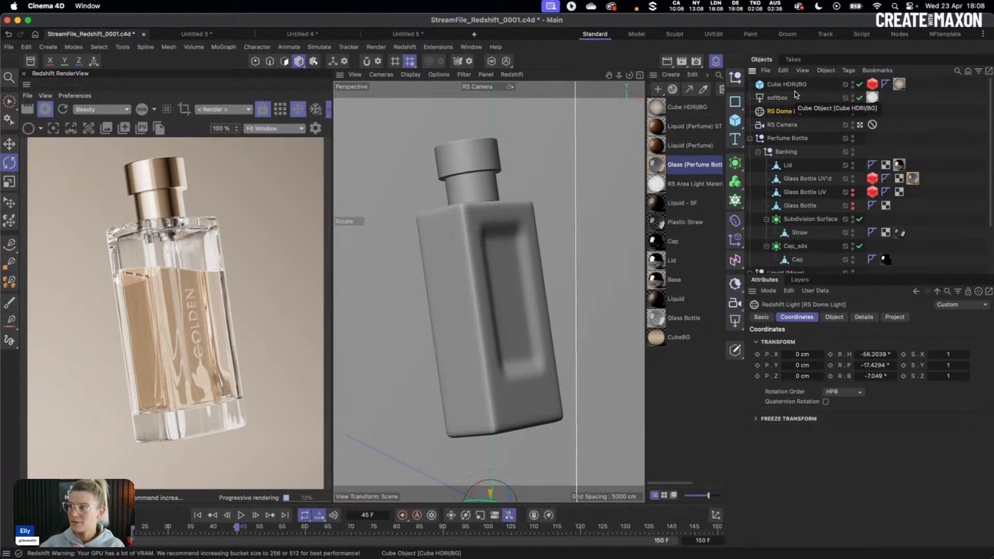
# Inspect the Liquid (Perfume) material and the Select Facing deformer, then save the scene.
pyautogui.click(658, 170)
pyautogui.click(657, 148)
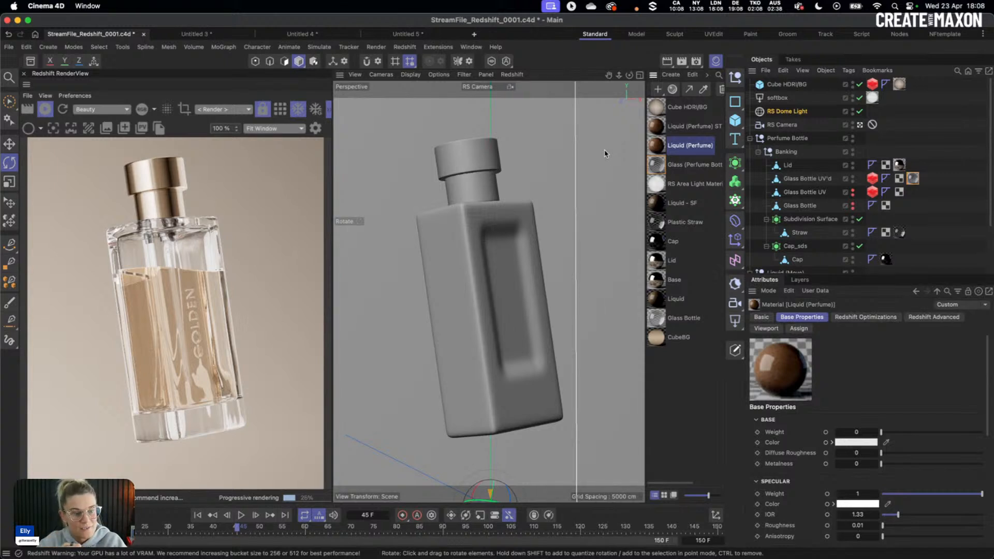
pyautogui.scroll(-3, 787, 248)
pyautogui.click(791, 247)
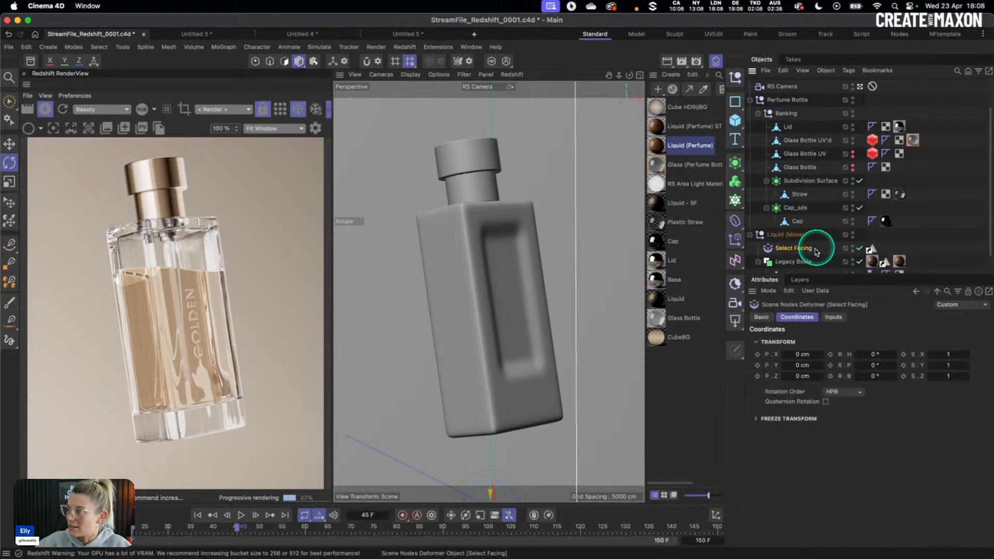
pyautogui.press('super+s')
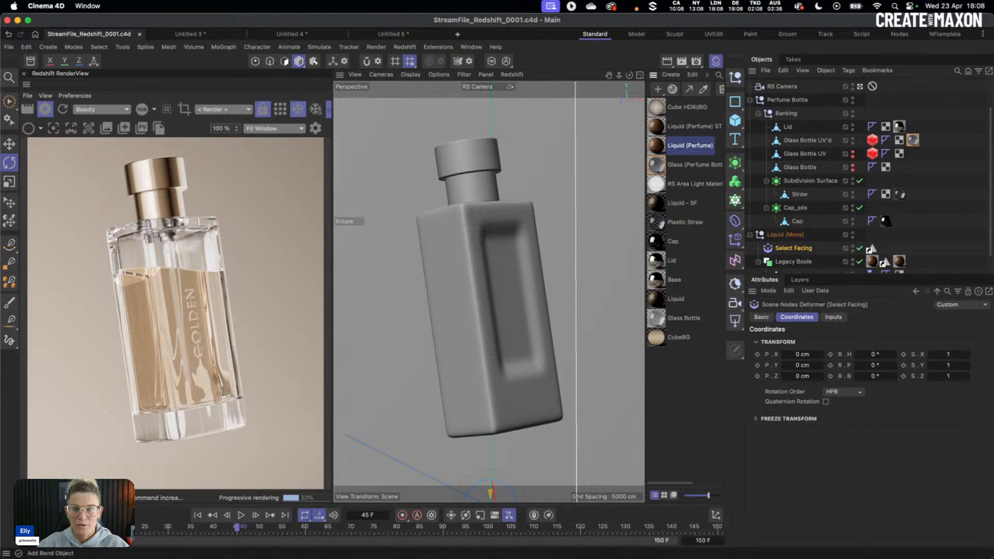
# Open the Redshift render settings, review the Globals and Sampling options, and stop the live preview render.
pyautogui.click(696, 61)
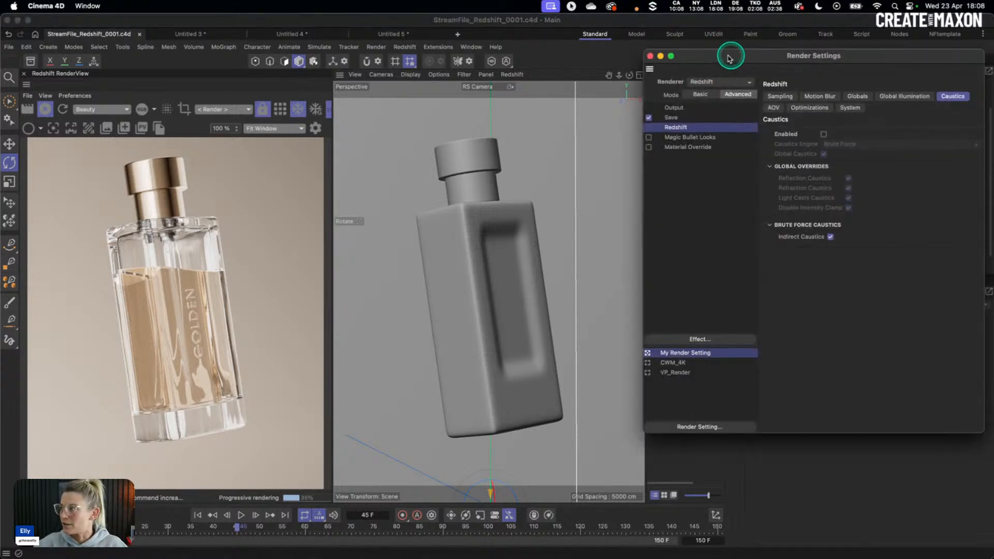
pyautogui.moveTo(740, 57); pyautogui.dragTo(584, 64)
pyautogui.click(711, 102)
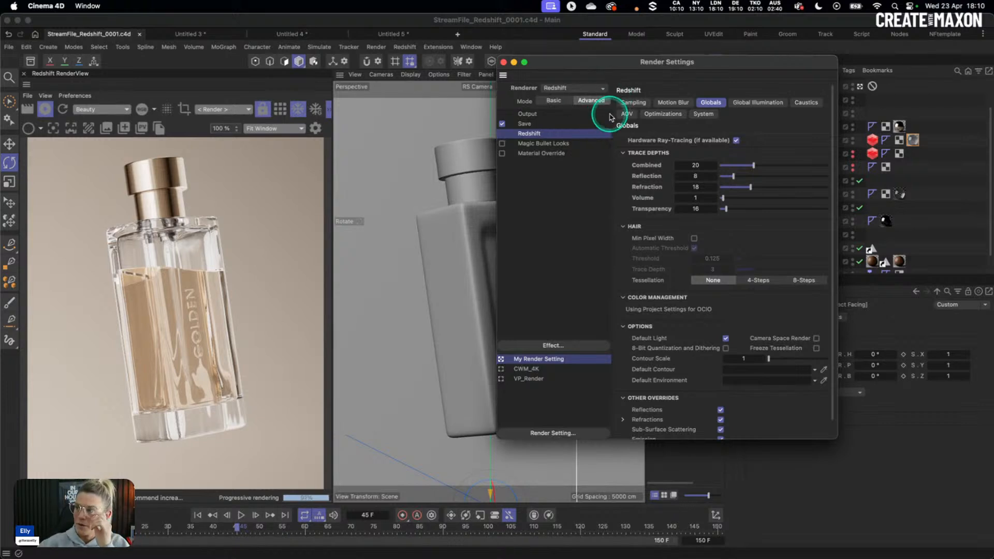
pyautogui.click(640, 100)
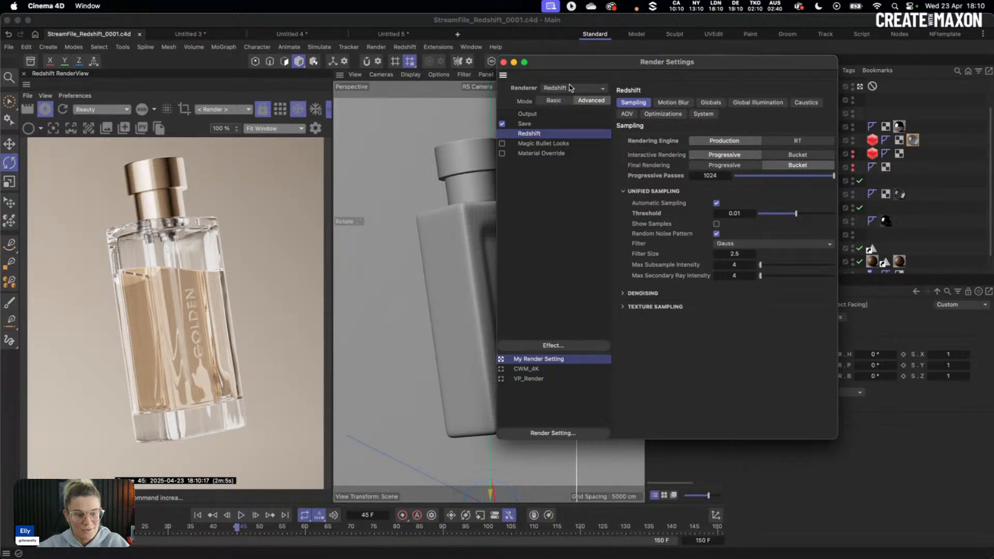
pyautogui.moveTo(584, 60); pyautogui.dragTo(495, 53)
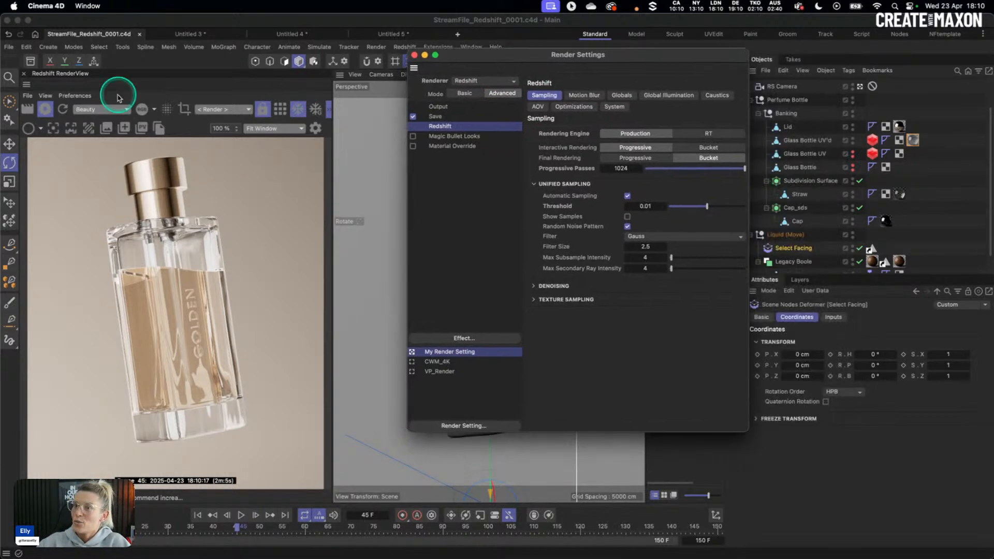
pyautogui.click(44, 111)
pyautogui.moveTo(577, 60); pyautogui.dragTo(527, 63)
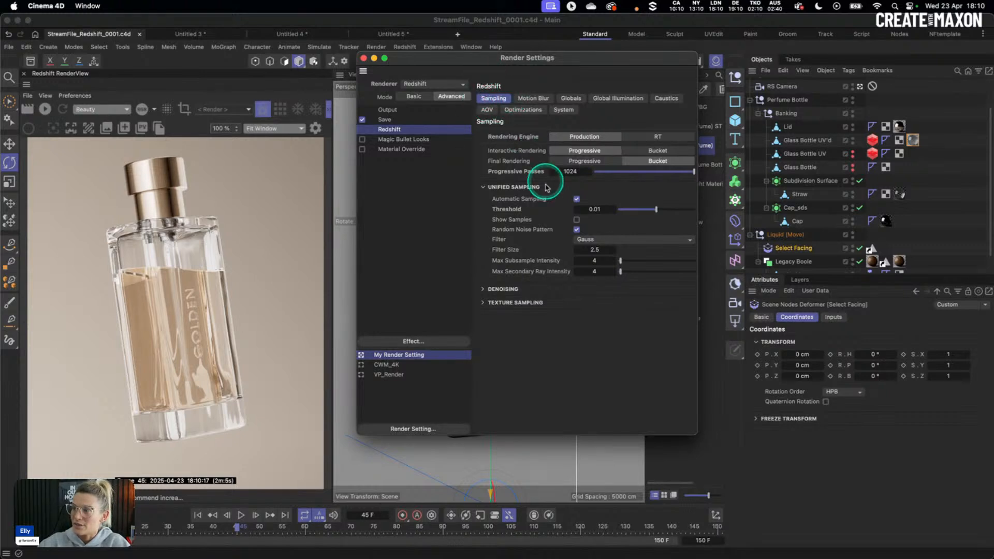
# Examine the sampling Threshold and the Basic mode's Bucket Quality presets, then return to Advanced mode.
pyautogui.press('ctrl')
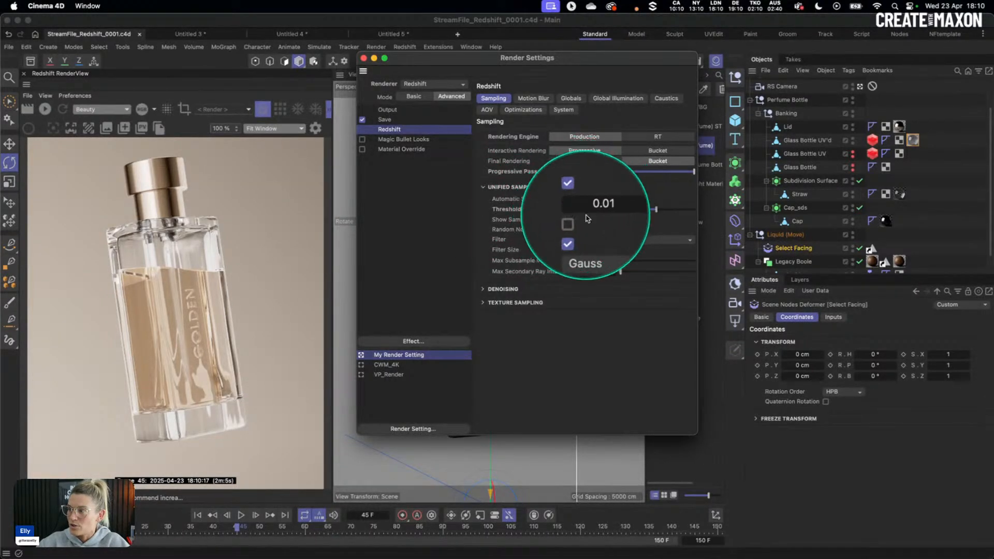
pyautogui.press('ctrl')
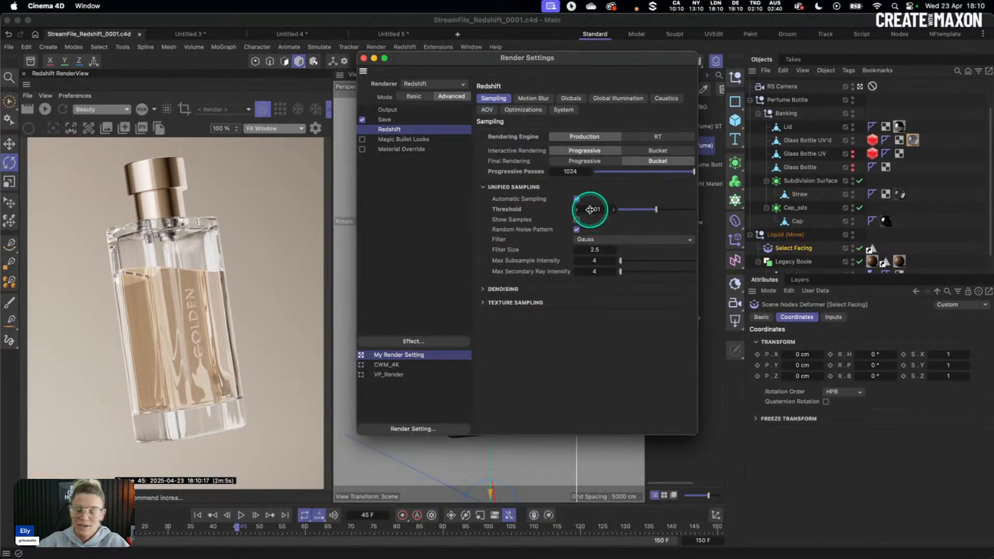
pyautogui.click(414, 96)
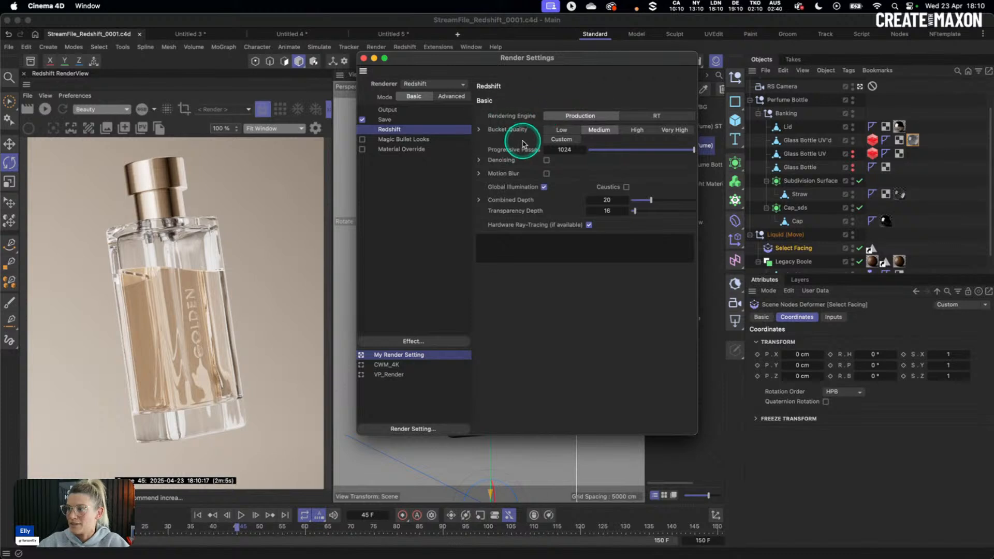
pyautogui.click(478, 129)
pyautogui.press('ctrl')
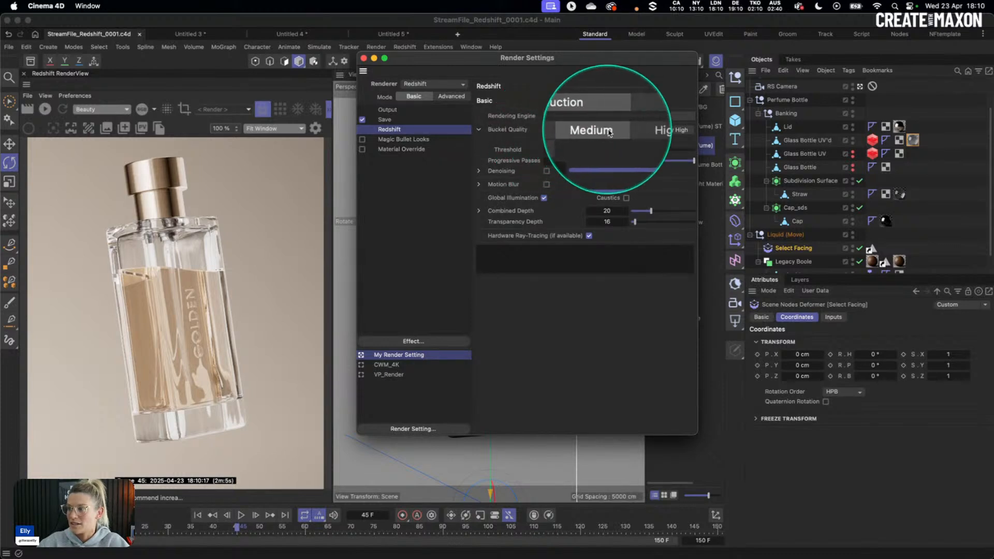
pyautogui.press('ctrl')
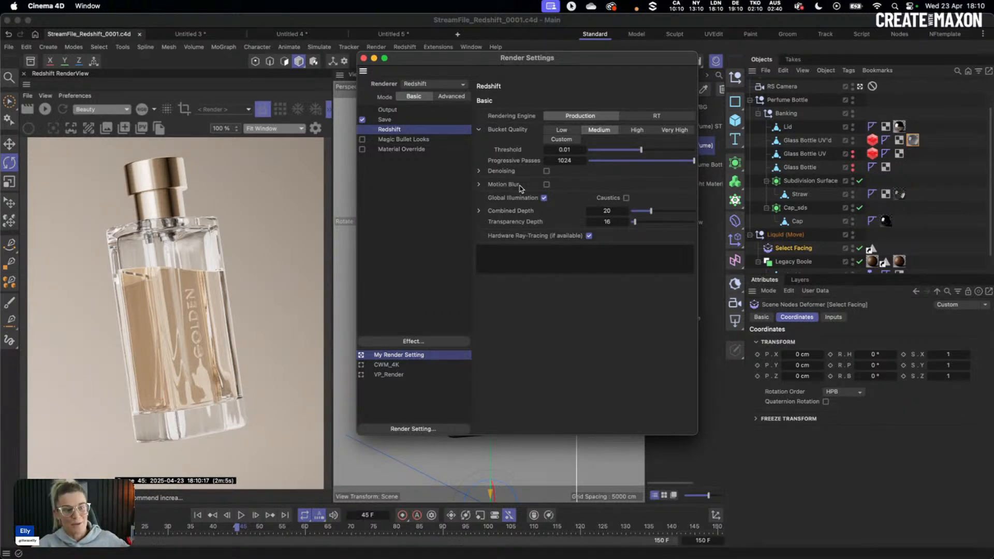
pyautogui.click(451, 96)
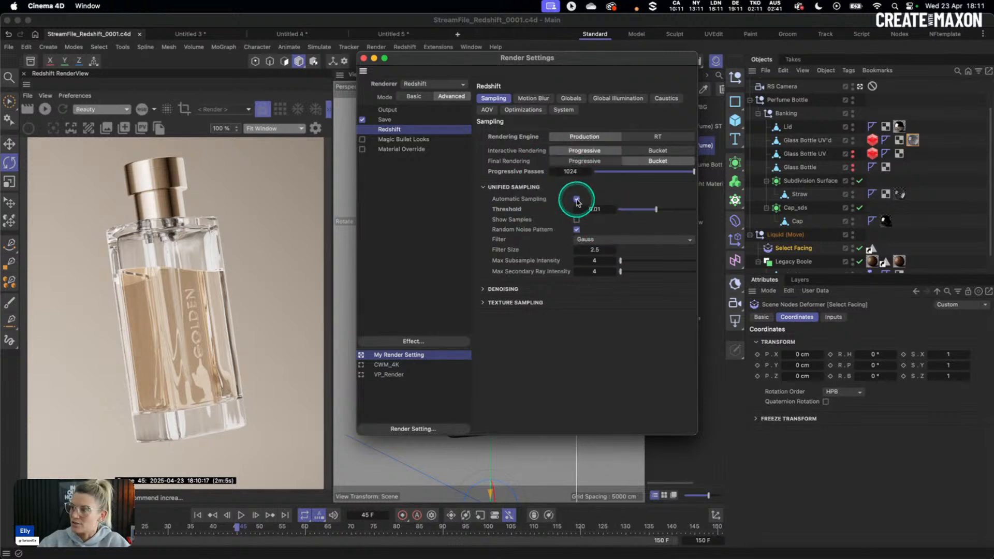
# Disable Automatic Sampling and set Samples Min to 16 and Samples Max to 1024.
pyautogui.click(577, 200)
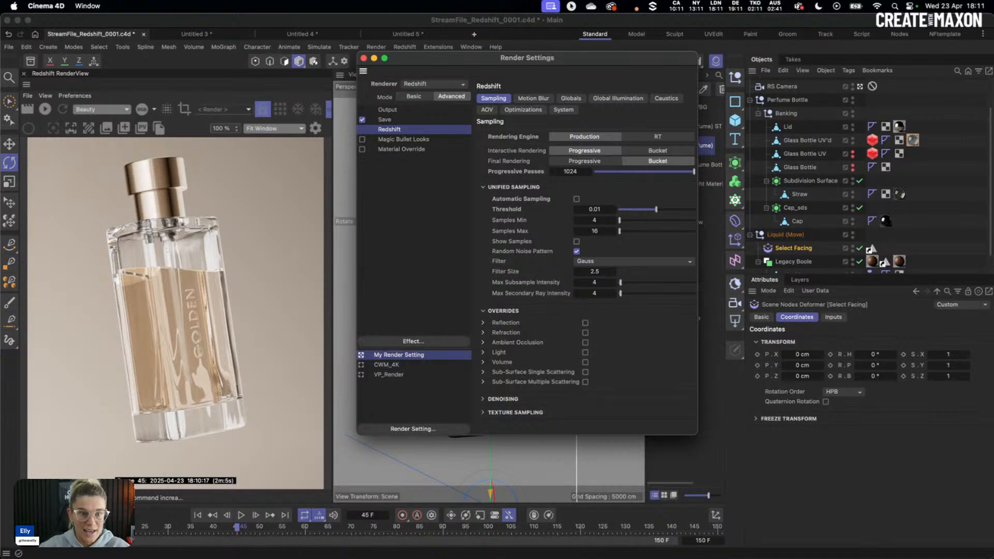
pyautogui.moveTo(145, 1); pyautogui.dragTo(359, 9)
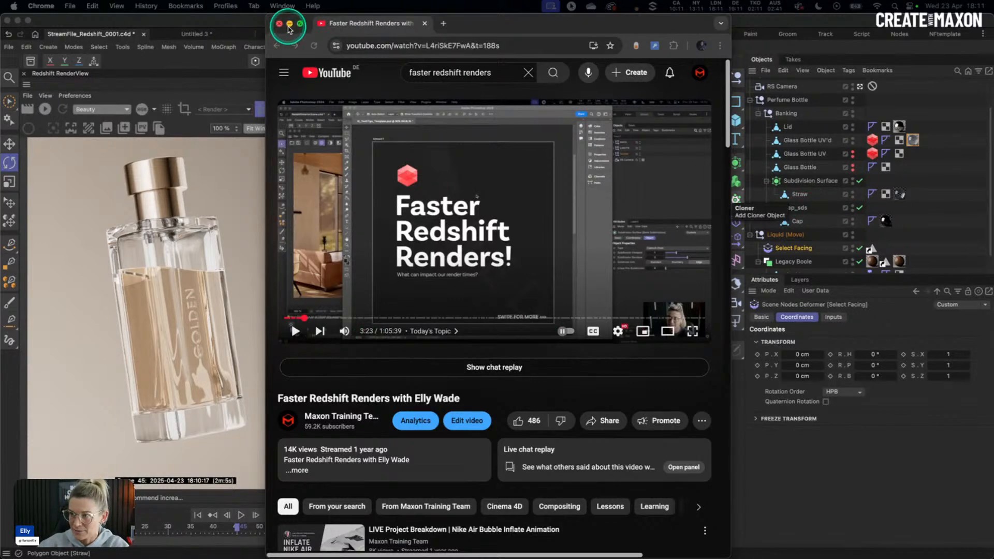
pyautogui.click(289, 24)
pyautogui.moveTo(520, 71); pyautogui.dragTo(429, 83)
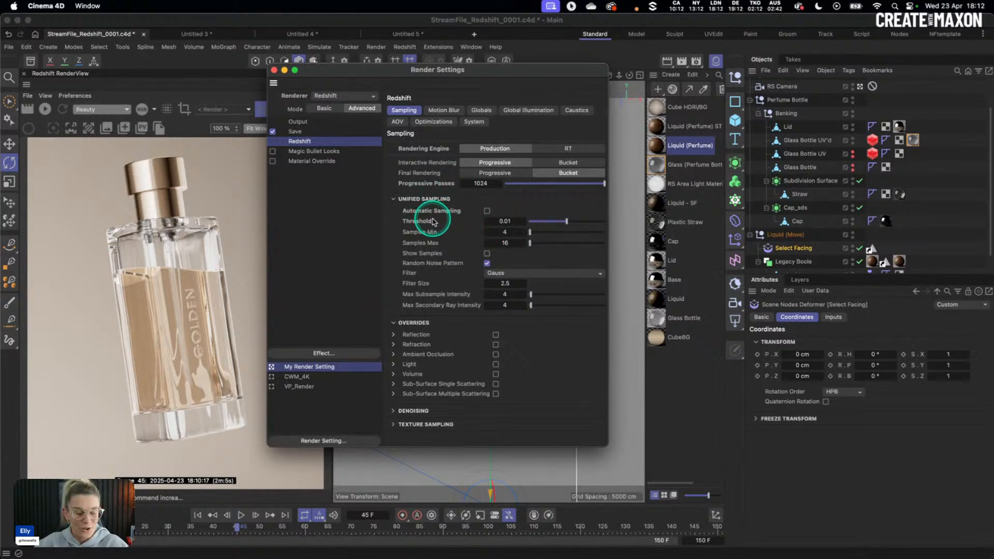
pyautogui.click(503, 232)
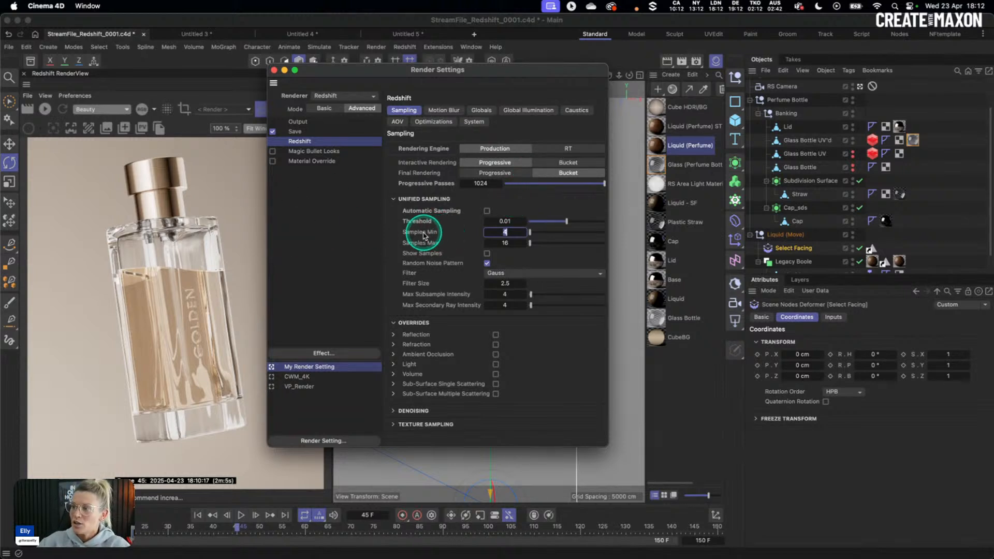
pyautogui.write('16')
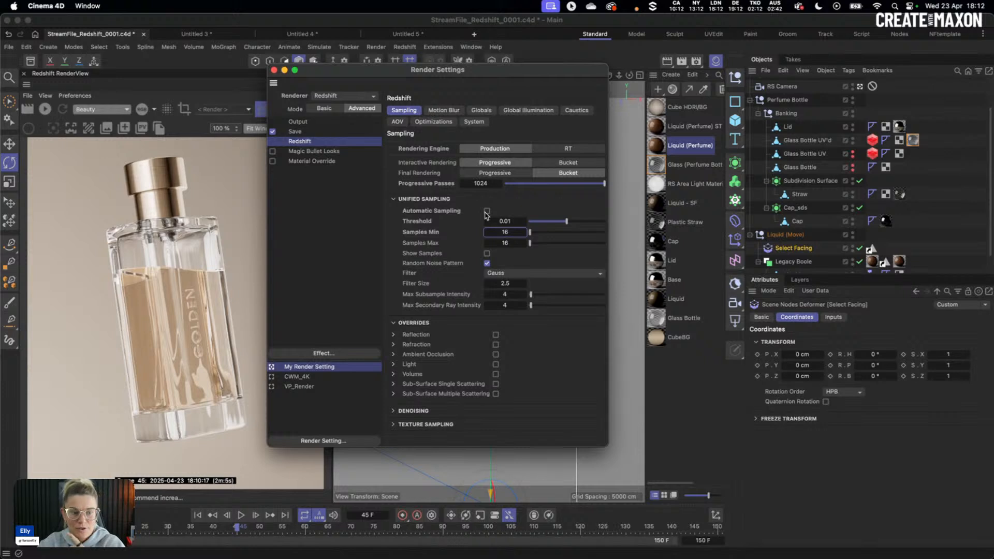
pyautogui.click(505, 243)
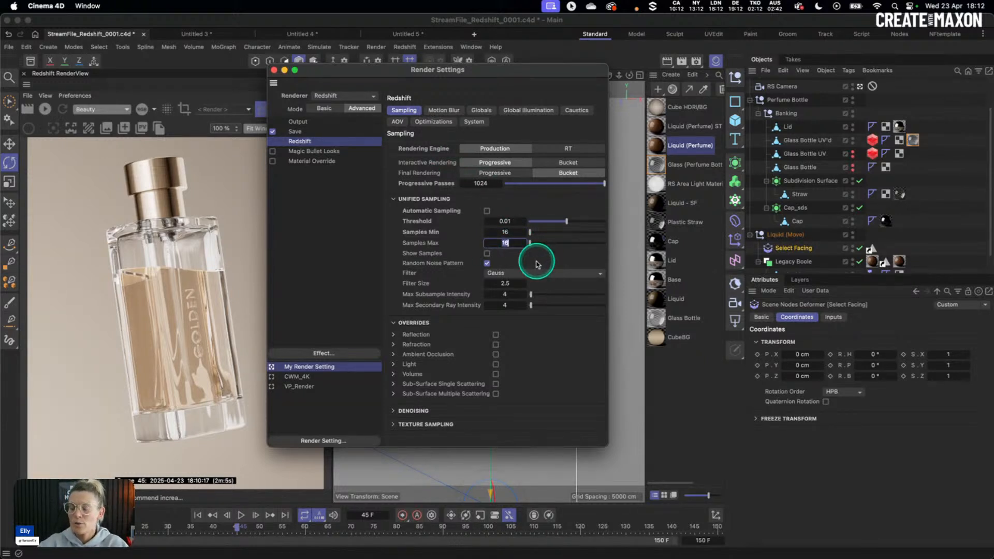
pyautogui.write('1024')
pyautogui.press('Return')
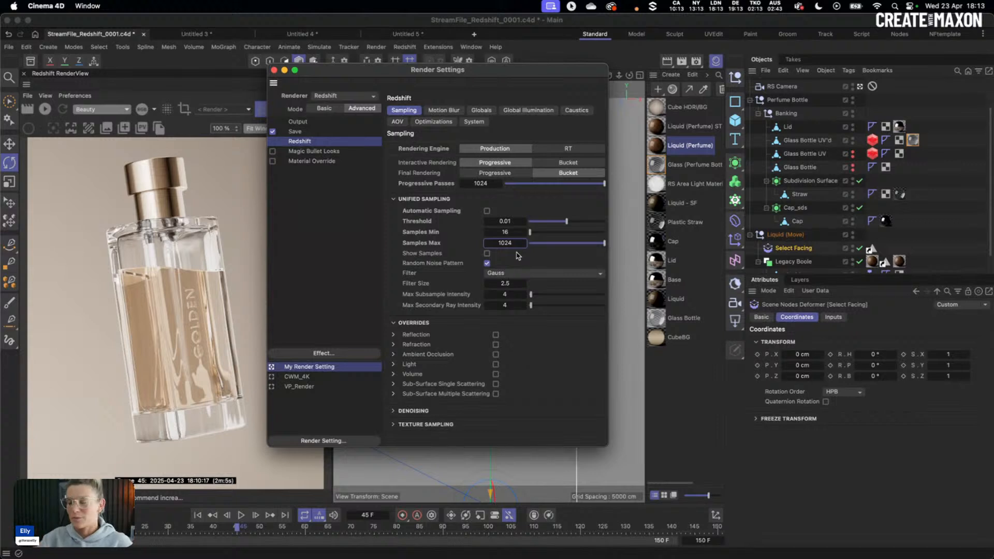
pyautogui.click(534, 332)
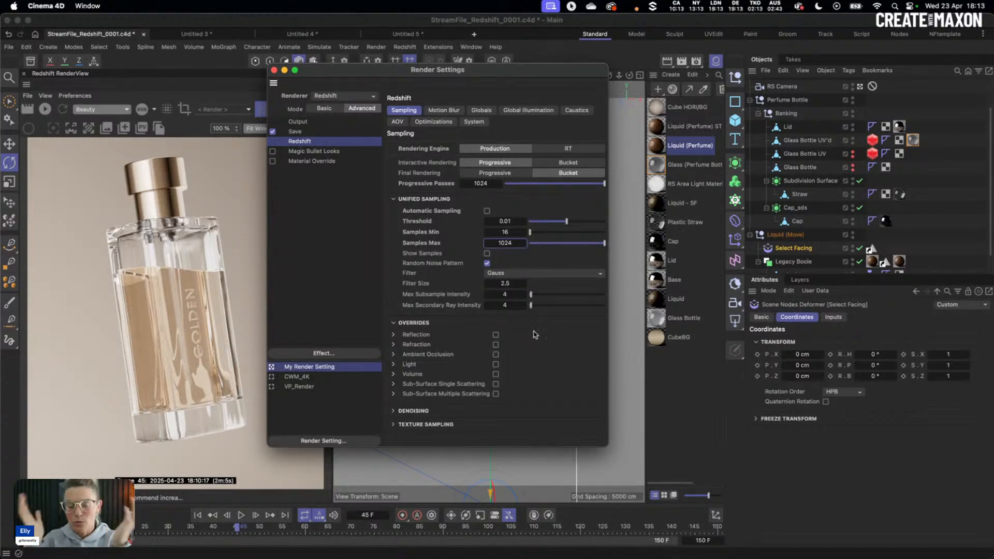
# Enable the Reflection and Refraction sampling overrides in Replace mode.
pyautogui.click(393, 335)
pyautogui.scroll(-1, 395, 334)
pyautogui.click(394, 360)
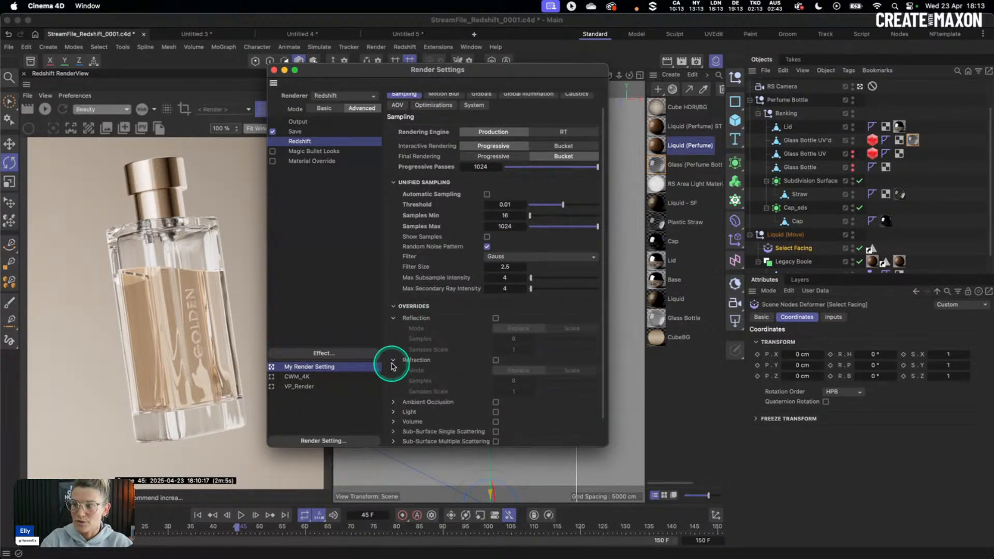
pyautogui.scroll(-2, 397, 393)
pyautogui.click(486, 289)
pyautogui.click(495, 286)
pyautogui.click(496, 329)
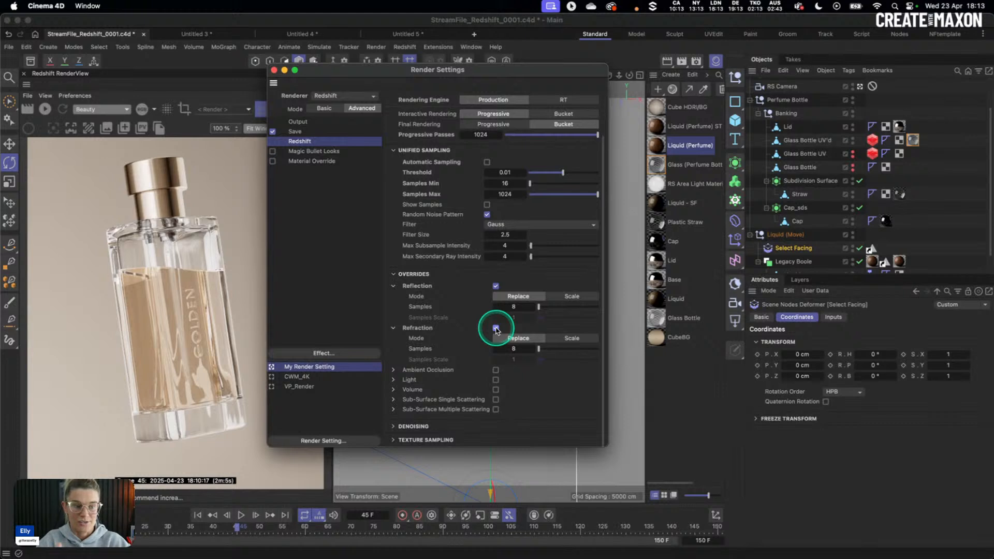
# Set the Samples of both the Reflection and Refraction overrides to 2048.
pyautogui.click(522, 306)
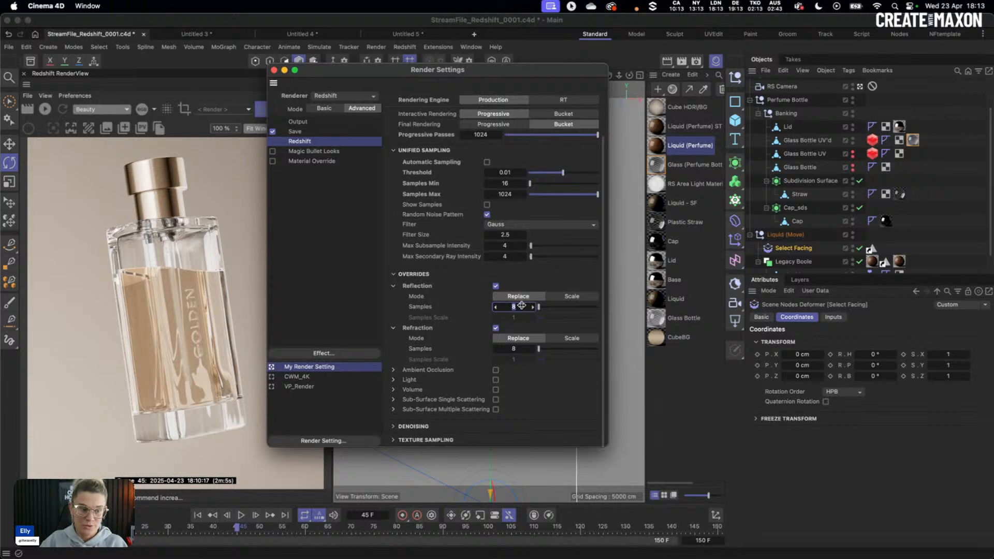
pyautogui.write('2048')
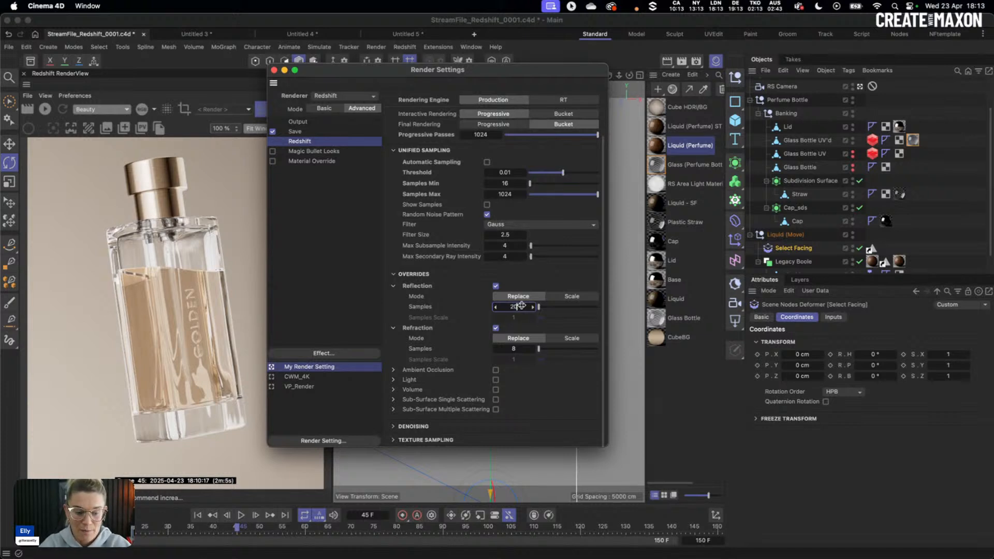
pyautogui.click(520, 348)
pyautogui.write('2048')
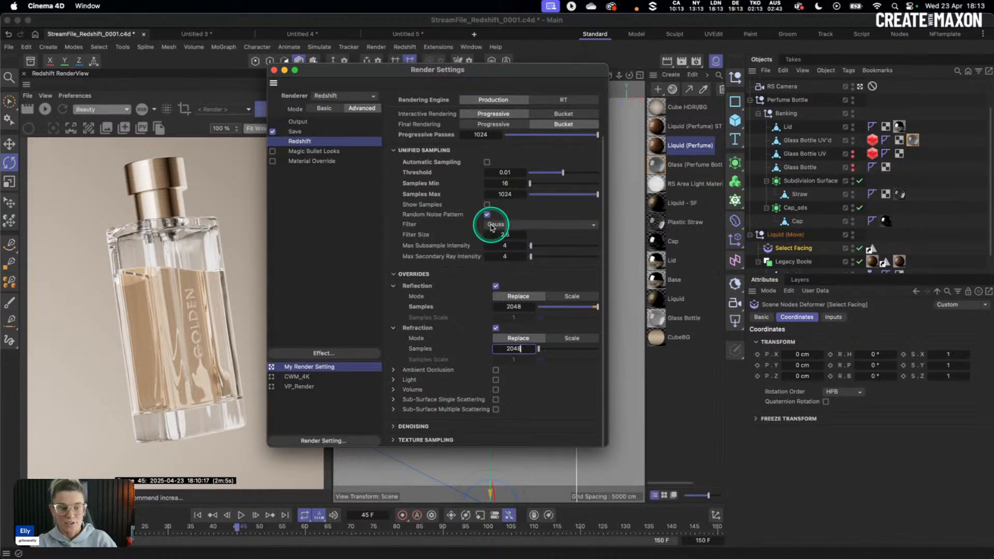
# Set the Global Illumination Brute Force Rays to 2048 in the Redshift render settings.
pyautogui.scroll(2, 455, 210)
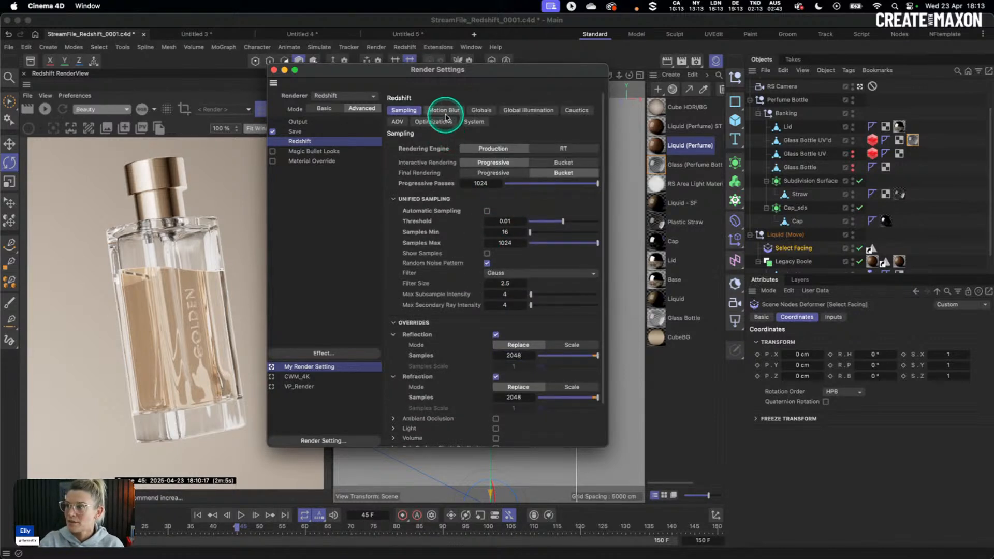
pyautogui.click(443, 111)
pyautogui.click(481, 110)
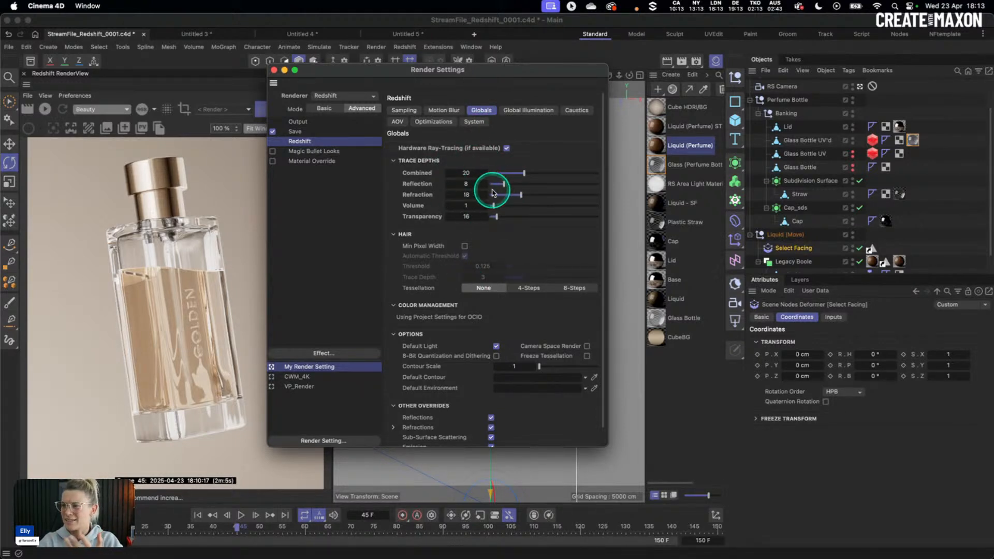
pyautogui.click(527, 110)
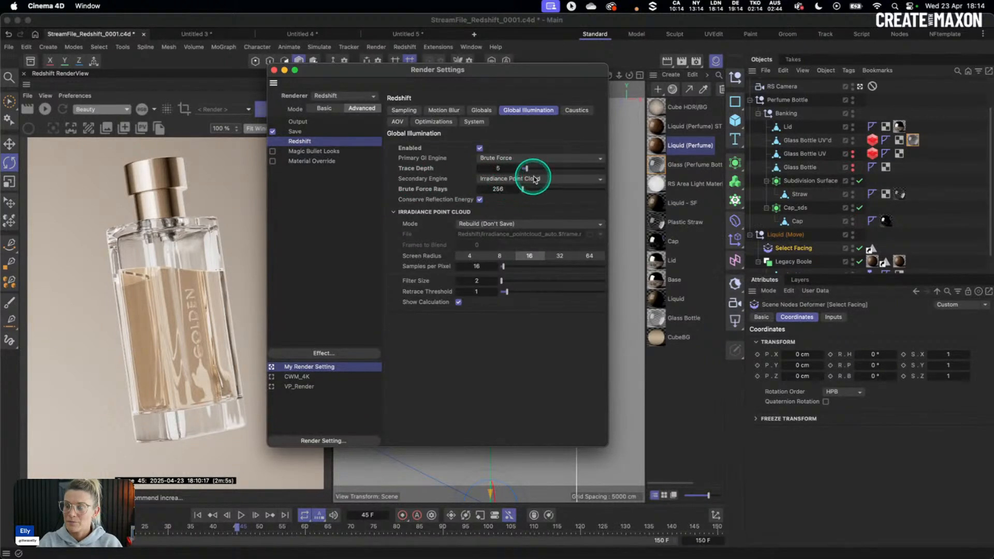
pyautogui.doubleClick(500, 188)
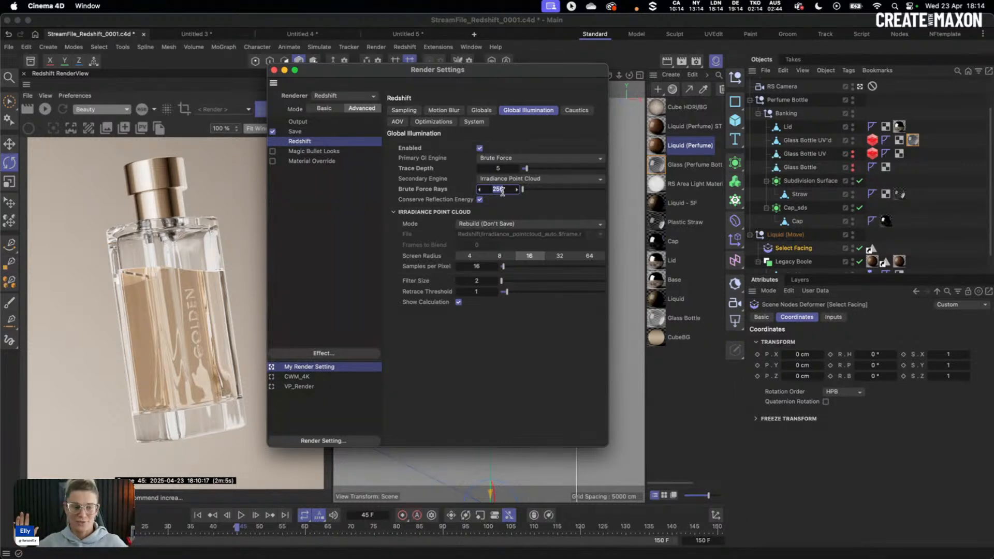
pyautogui.write('2048')
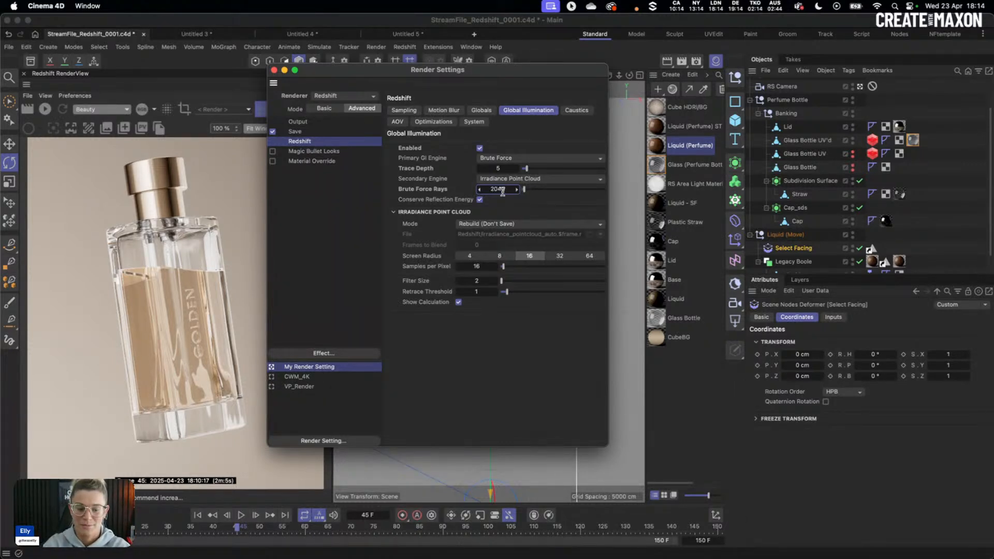
pyautogui.click(510, 189)
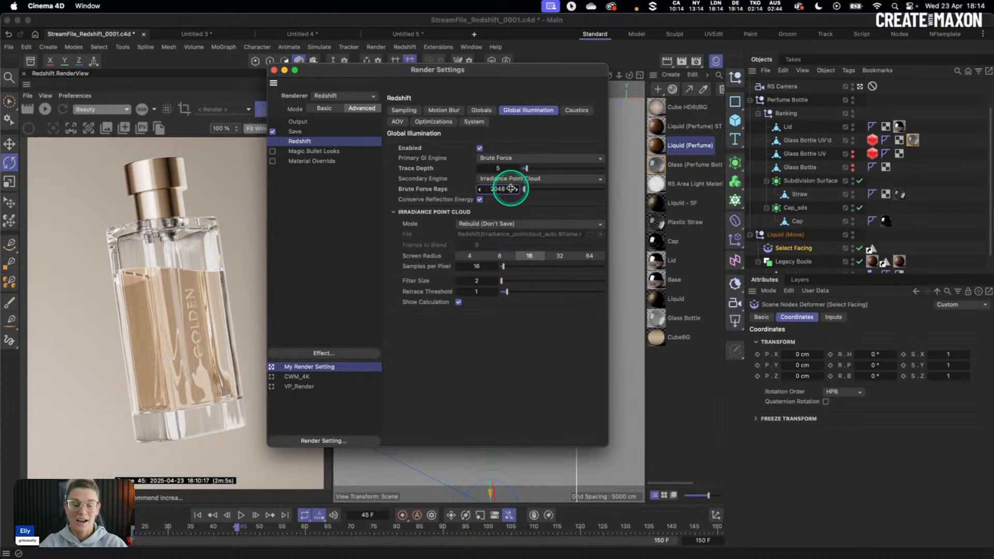
pyautogui.click(522, 211)
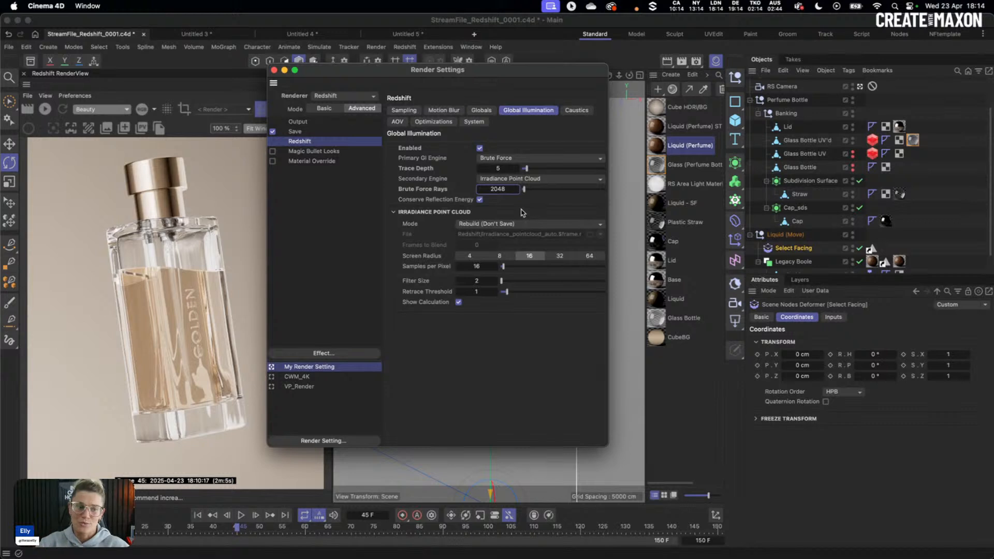
# Try Brute Force as the secondary Global Illumination engine, and switch back to Irradiance Point Cloud.
pyautogui.click(528, 178)
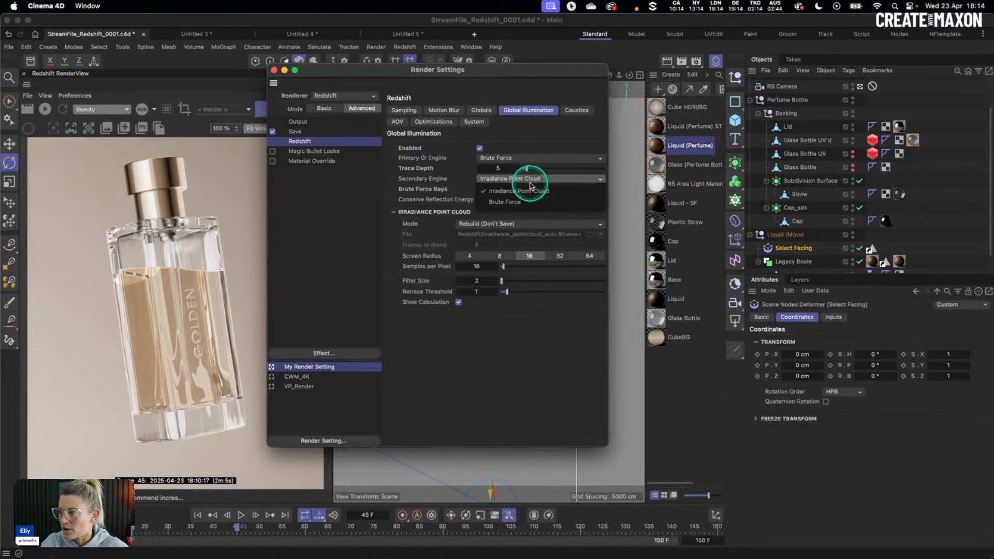
pyautogui.click(521, 206)
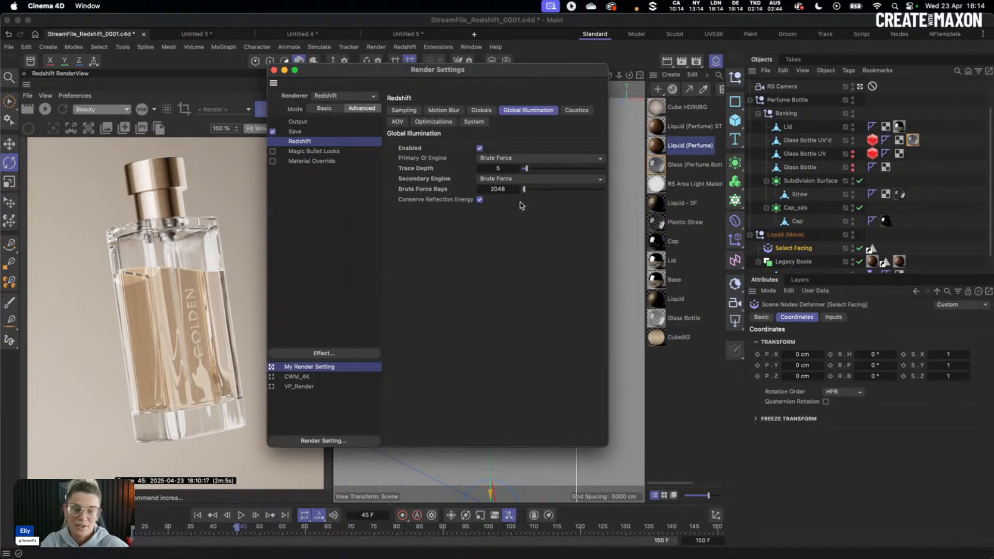
pyautogui.click(518, 179)
pyautogui.click(528, 182)
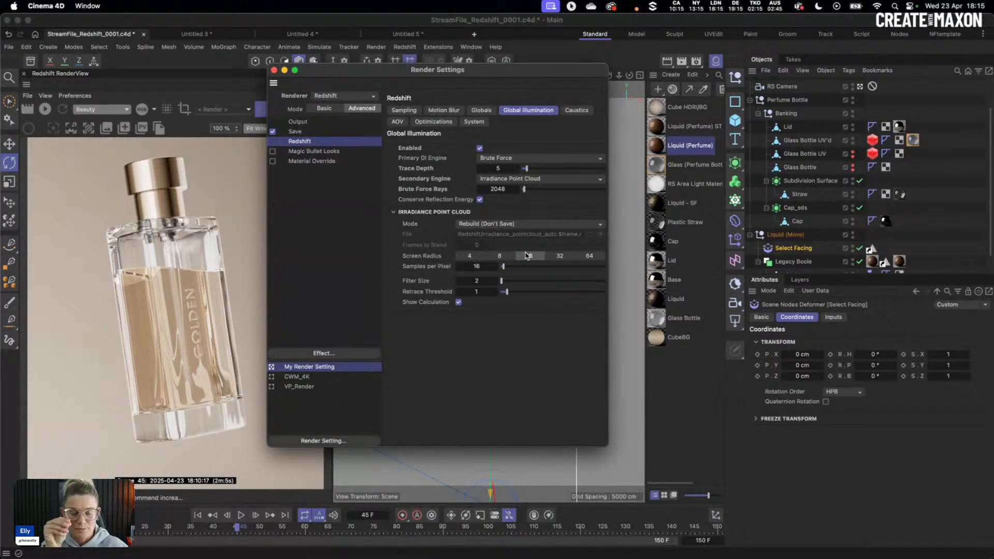
# Set the Irradiance Point Cloud Retrace Threshold to 3.
pyautogui.click(483, 291)
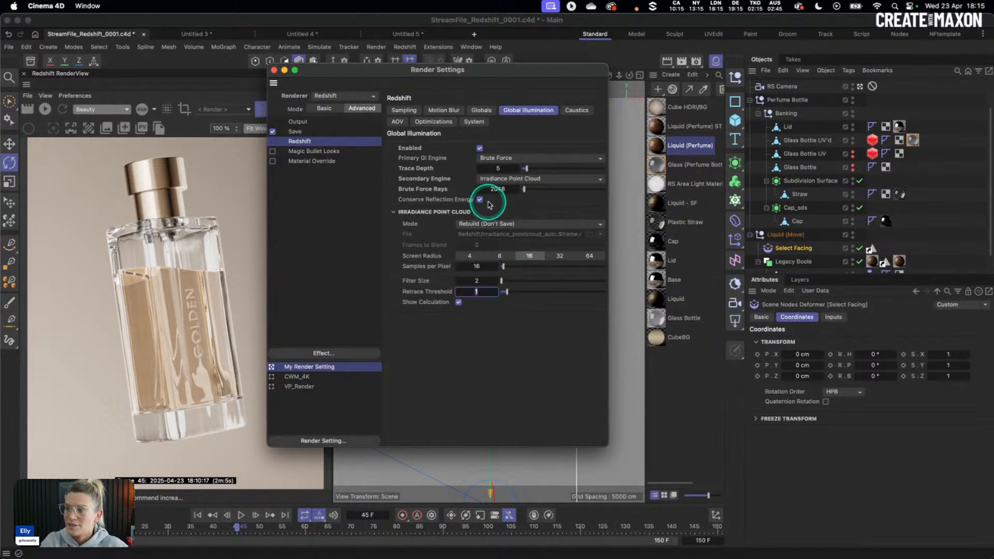
pyautogui.write('3')
pyautogui.press('Return')
pyautogui.click(495, 320)
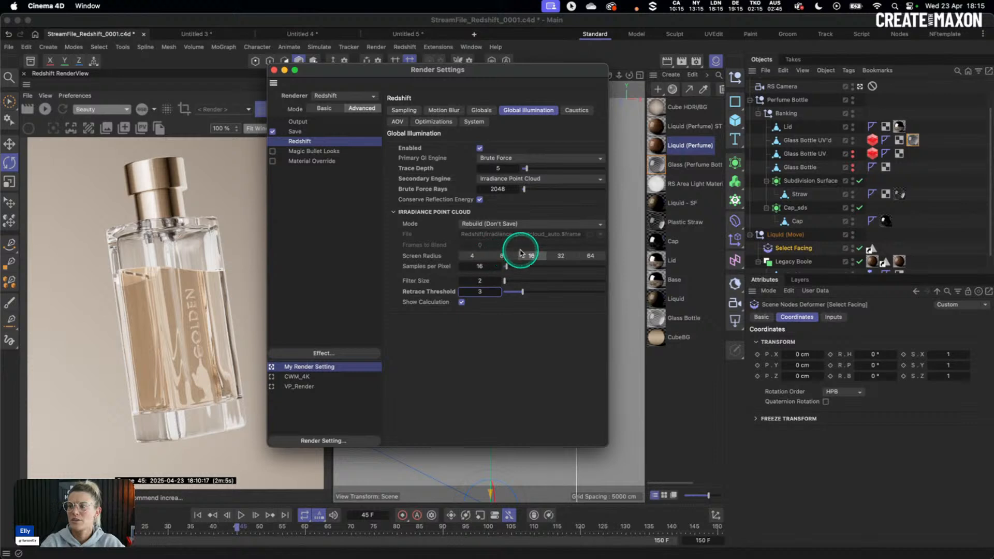
# Set the Bucket Size for bucket rendering to 512 and return to the Sampling settings.
pyautogui.click(471, 121)
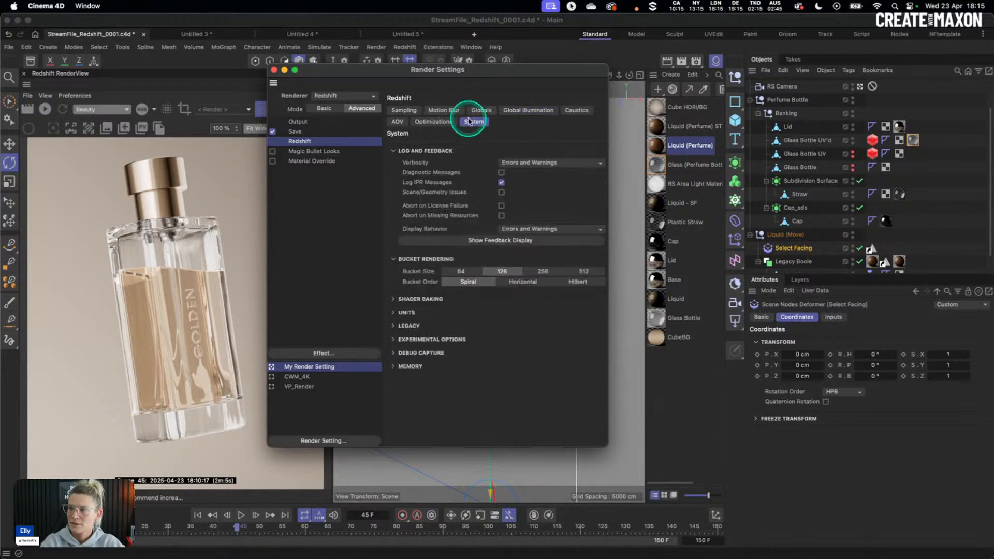
pyautogui.click(578, 271)
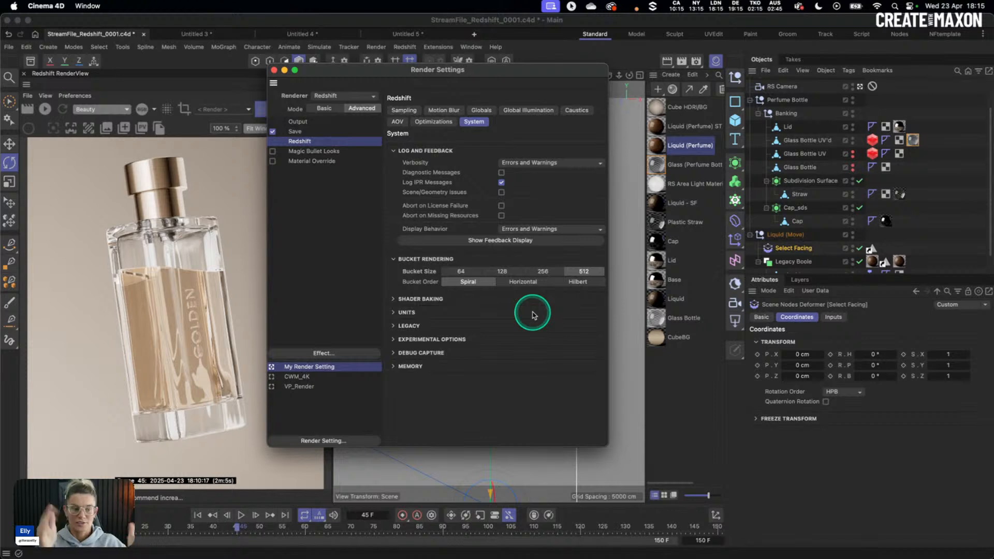
pyautogui.click(416, 112)
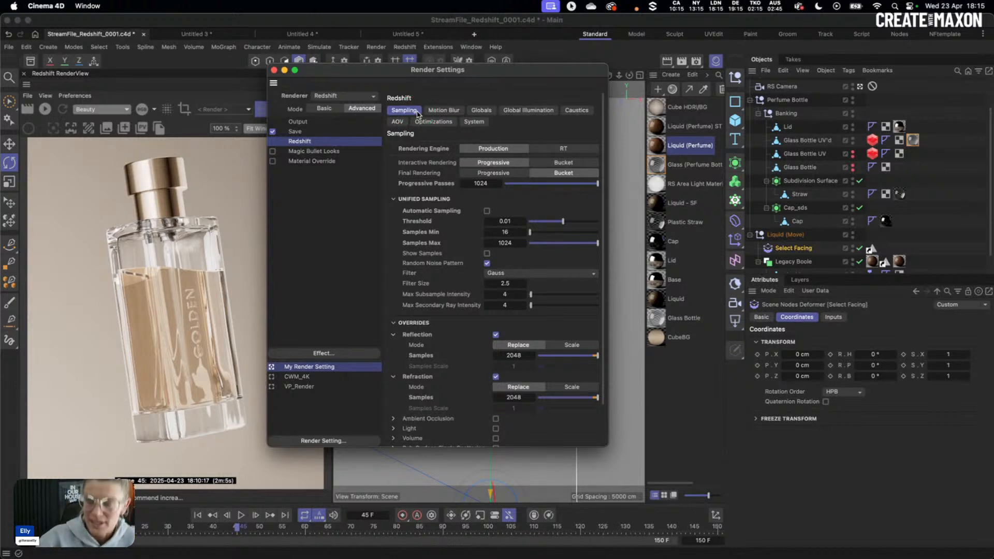
# Switch to Photoshop and compare the automatic and manual sampling renders in Auto vs Manual Sampling.psd, with the side panels collapsed.
pyautogui.moveTo(189, 557)
pyautogui.click(637, 538)
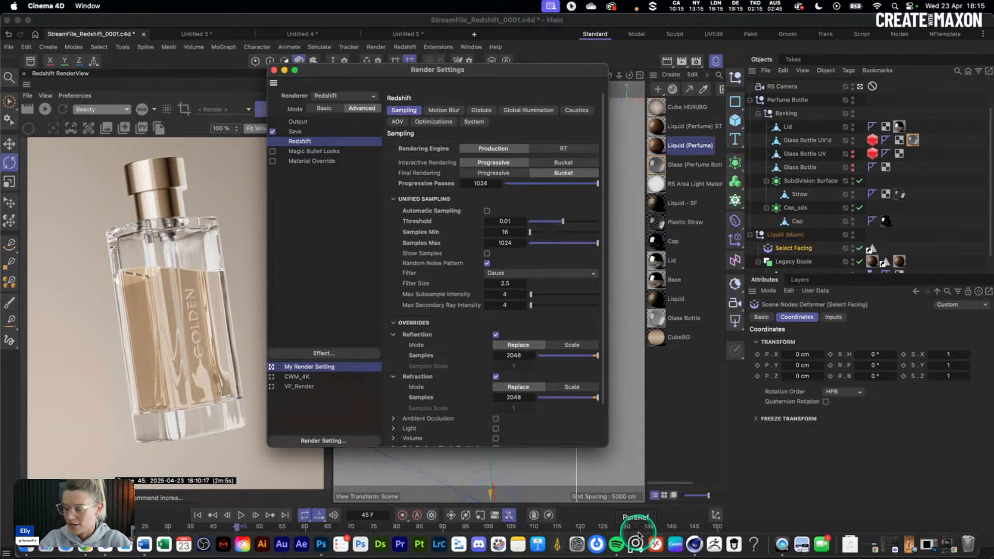
pyautogui.click(930, 549)
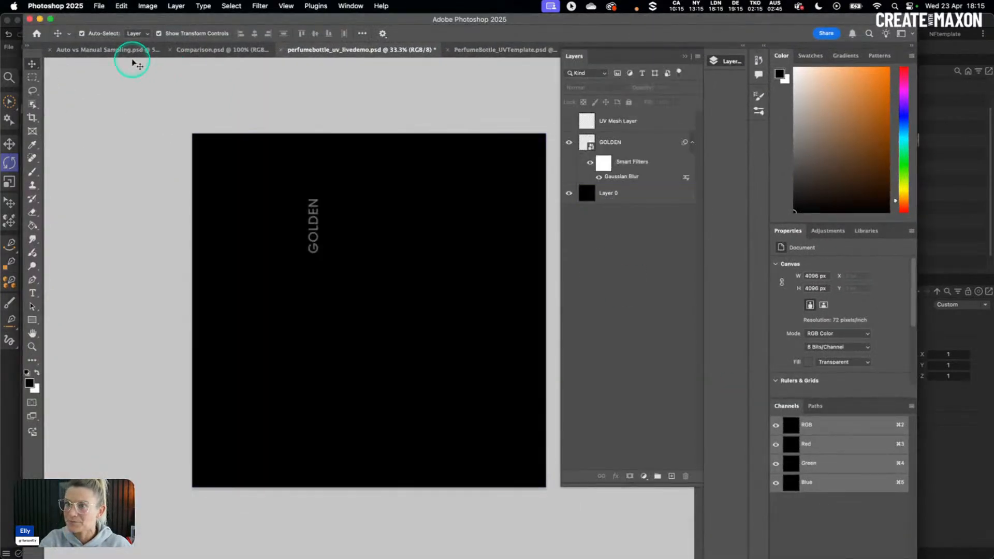
pyautogui.click(122, 52)
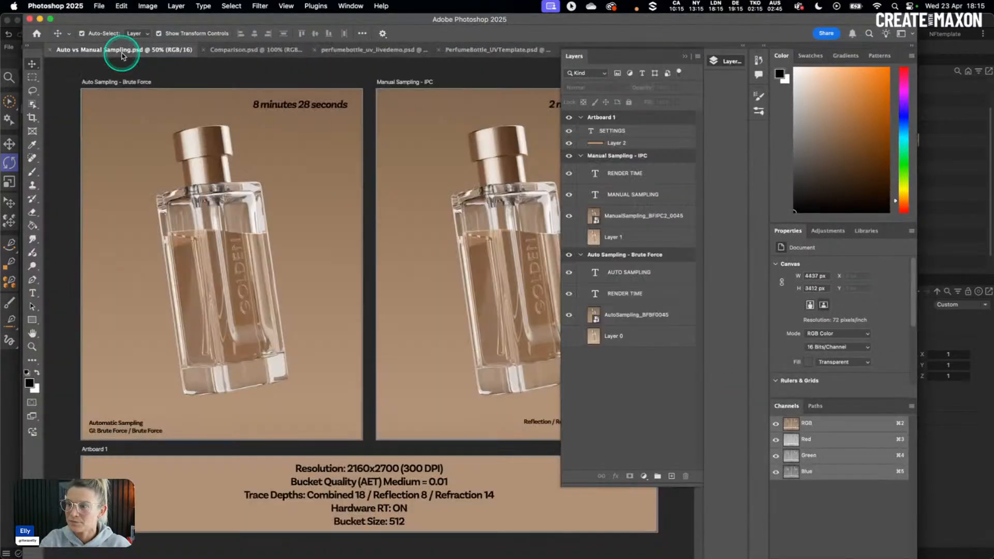
pyautogui.click(685, 56)
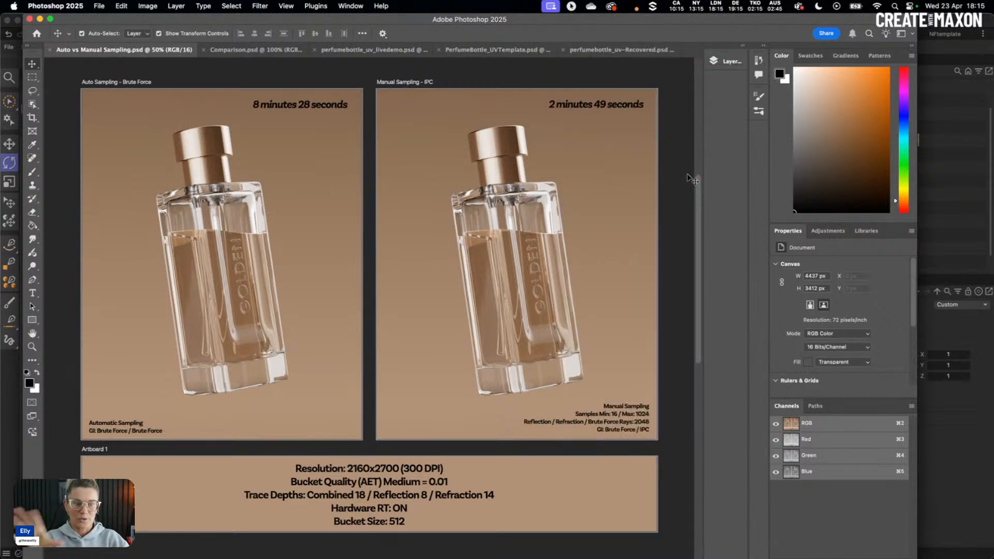
pyautogui.click(912, 45)
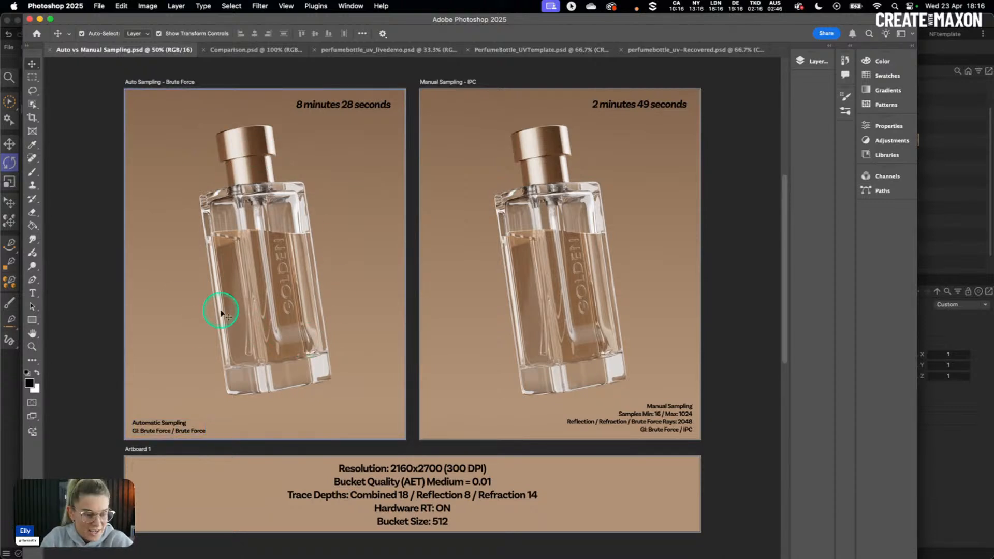
pyautogui.press('super+equal')
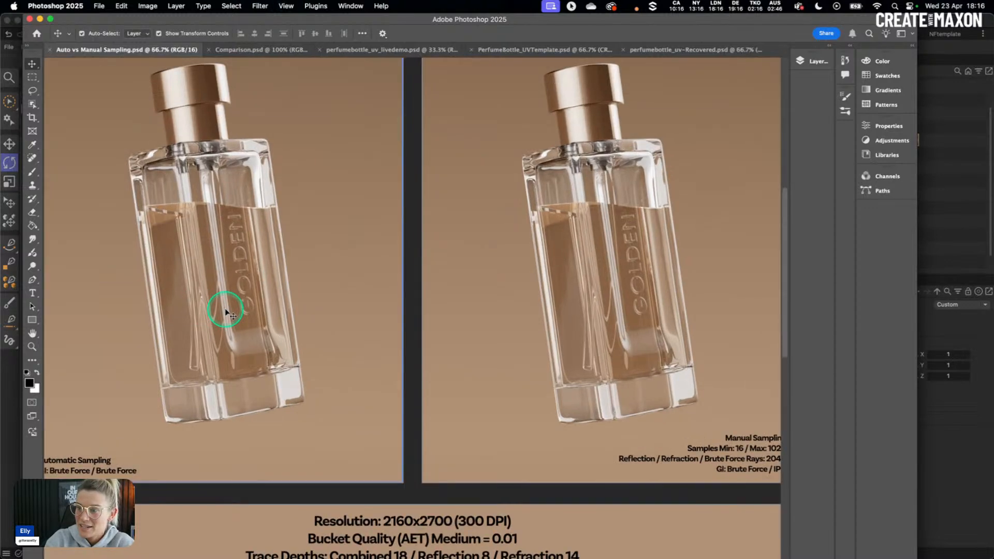
pyautogui.press('super+minus')
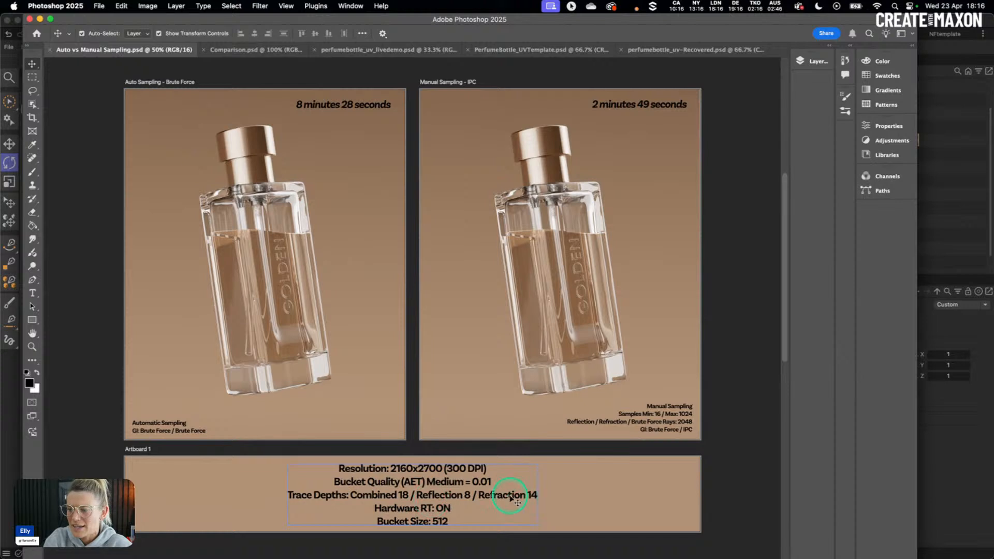
# Append "/ GI 5" to the Trace Depths line of the settings text on Artboard 1.
pyautogui.doubleClick(535, 498)
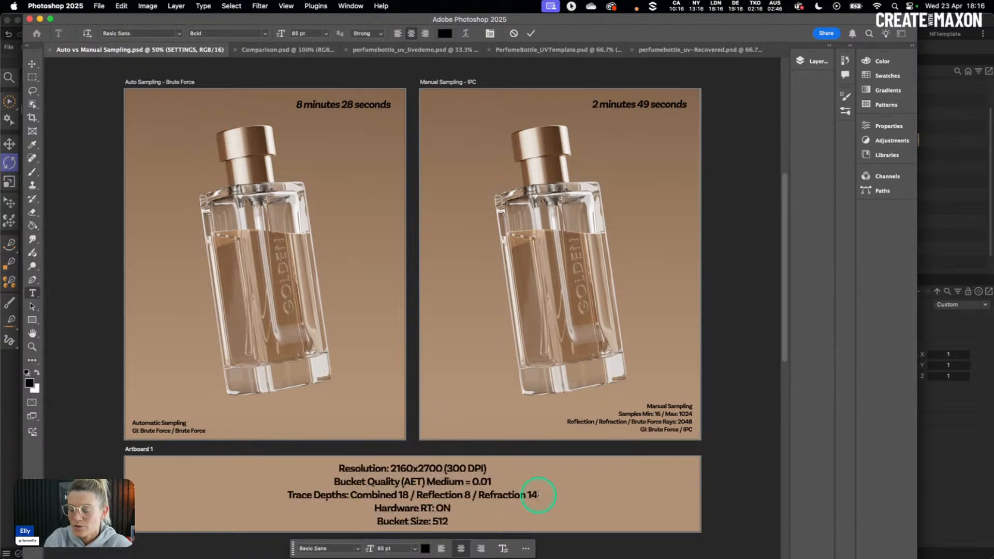
pyautogui.write('/ GI 5')
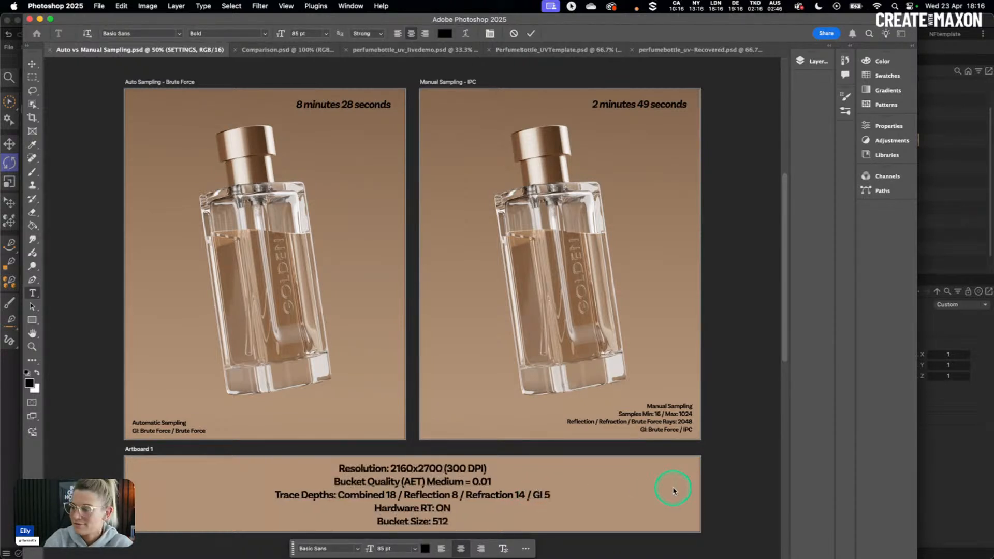
pyautogui.click(742, 474)
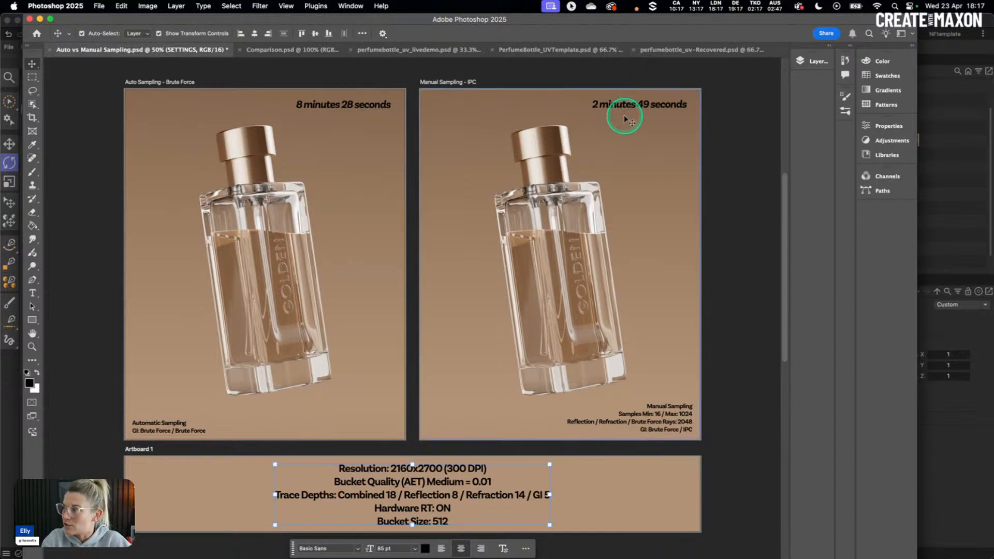
# Compare the ManualSampling and AutoSampling renders in Comparison.psd by toggling the visibility of their layers.
pyautogui.click(286, 49)
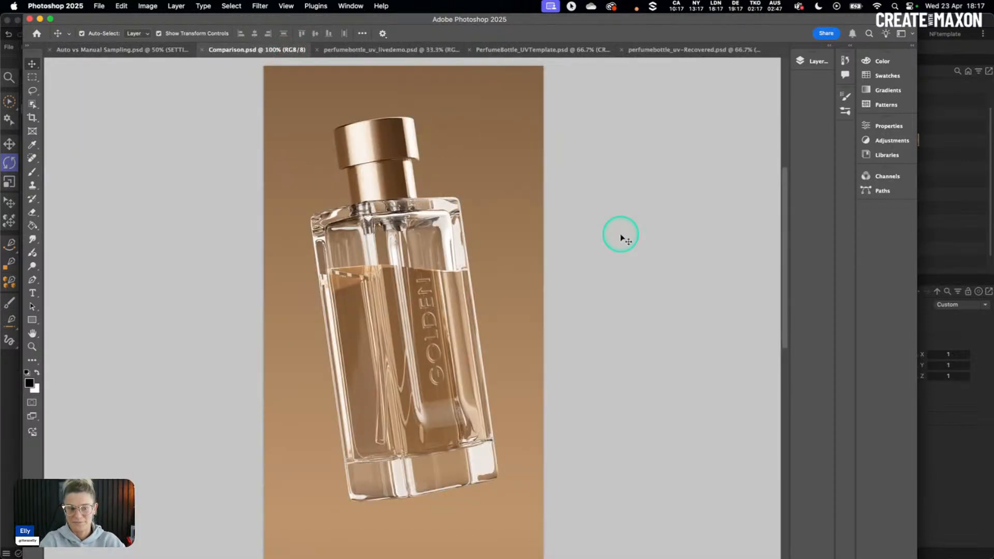
pyautogui.click(800, 62)
pyautogui.click(655, 219)
pyautogui.click(655, 219)
pyautogui.click(656, 220)
pyautogui.click(656, 219)
pyautogui.click(654, 178)
pyautogui.click(653, 179)
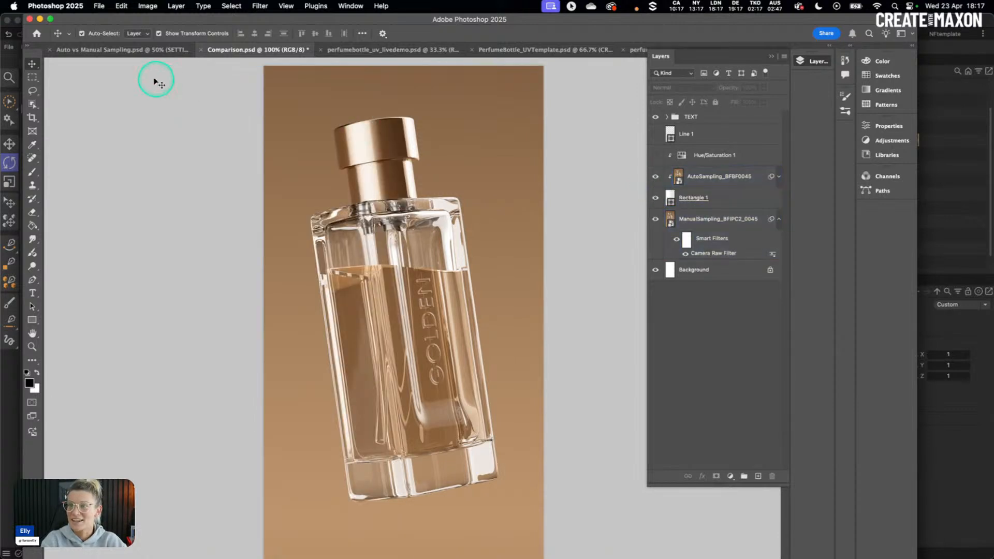
# Return to Auto vs Manual Sampling.psd and collapse the layer list to see both renders in full.
pyautogui.click(133, 49)
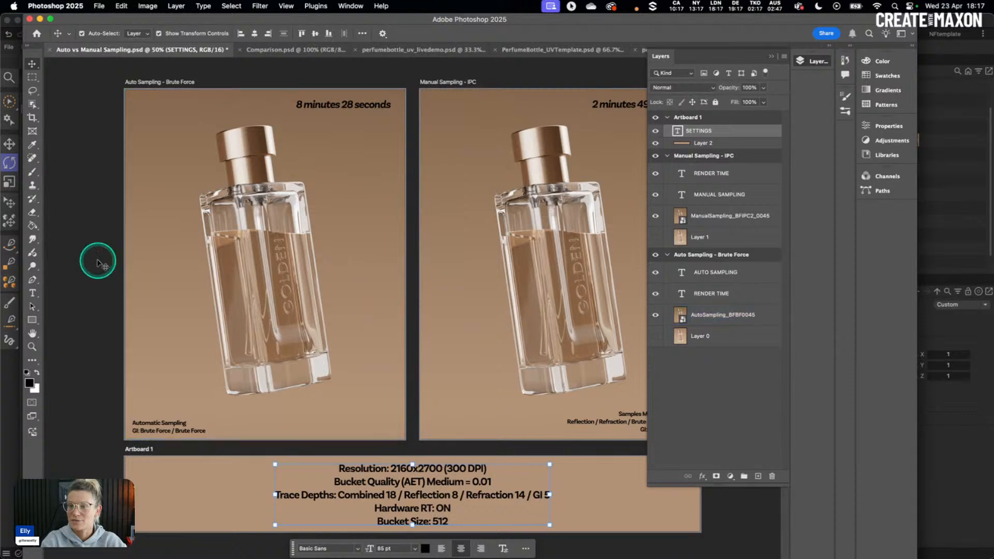
pyautogui.click(770, 56)
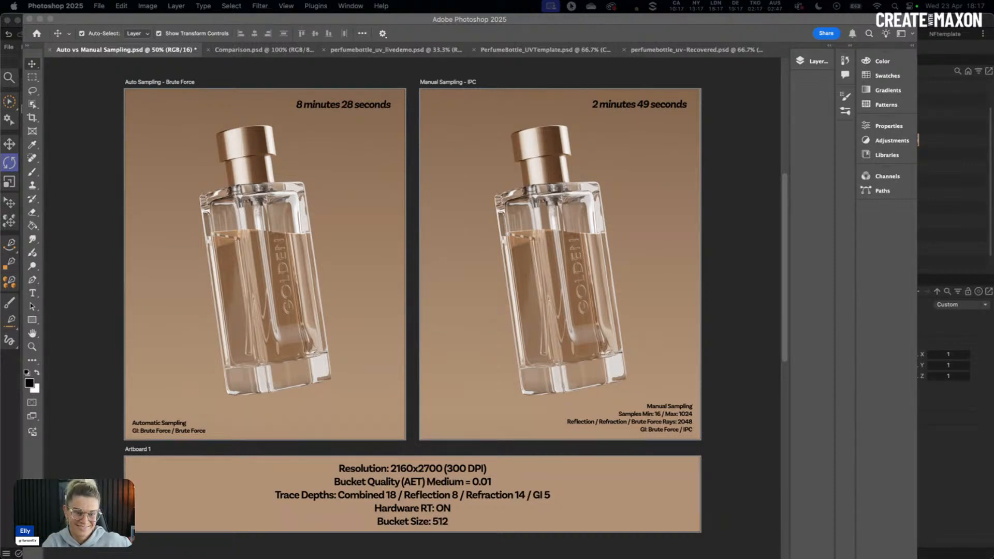
pyautogui.moveTo(101, 69); pyautogui.dragTo(0, 70)
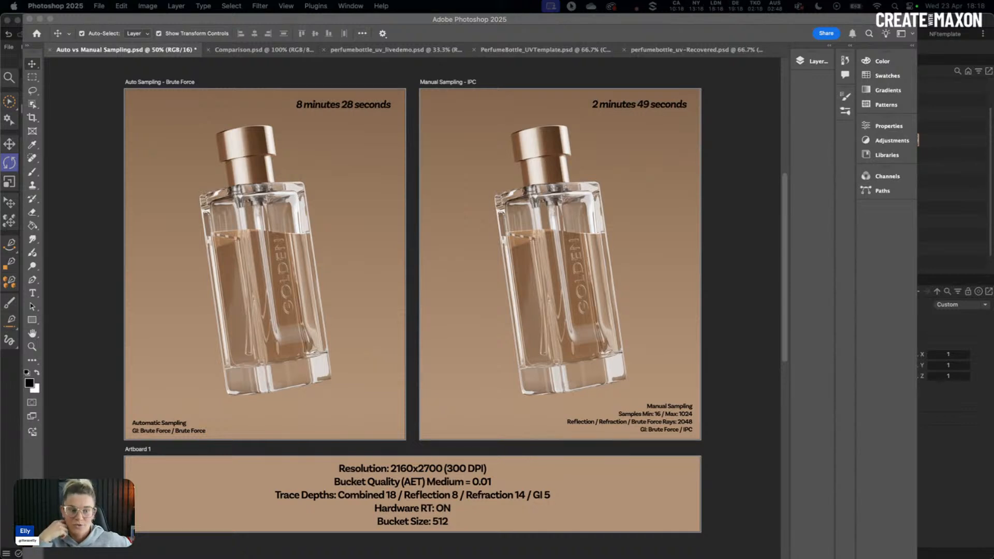
# Review the gold perfume bottle animation in QuickTime Player and return to Cinema 4D.
pyautogui.moveTo(567, 546)
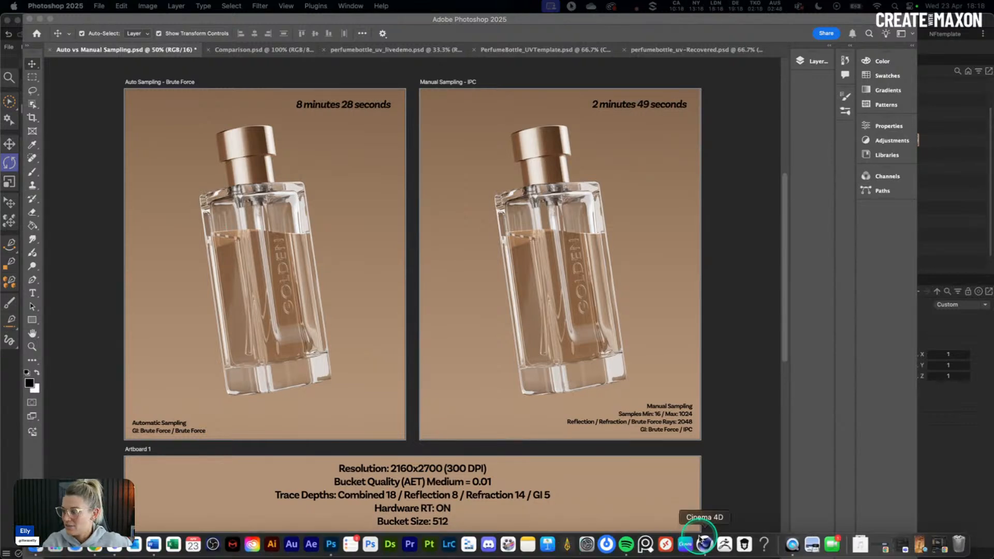
pyautogui.click(793, 544)
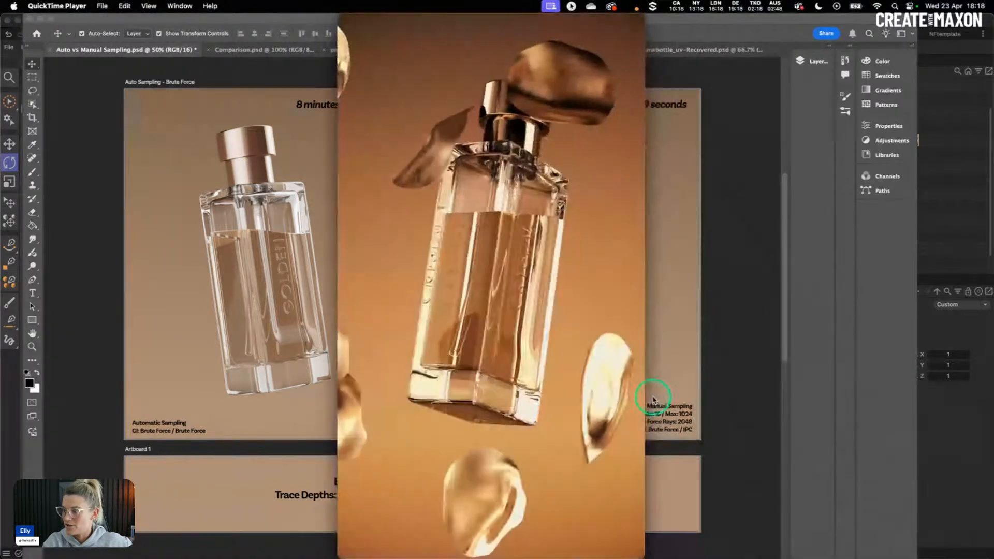
pyautogui.moveTo(417, 465); pyautogui.dragTo(387, 466)
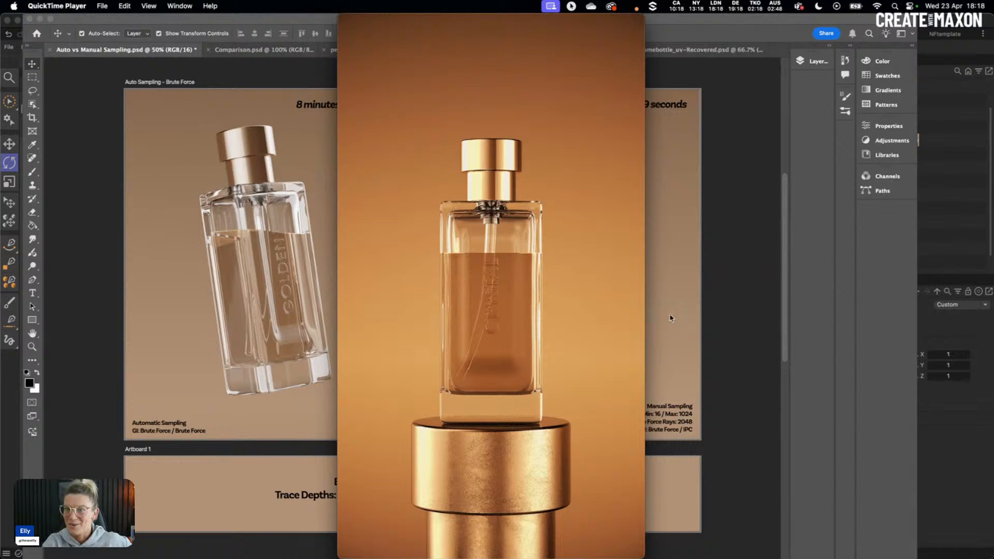
pyautogui.click(8, 451)
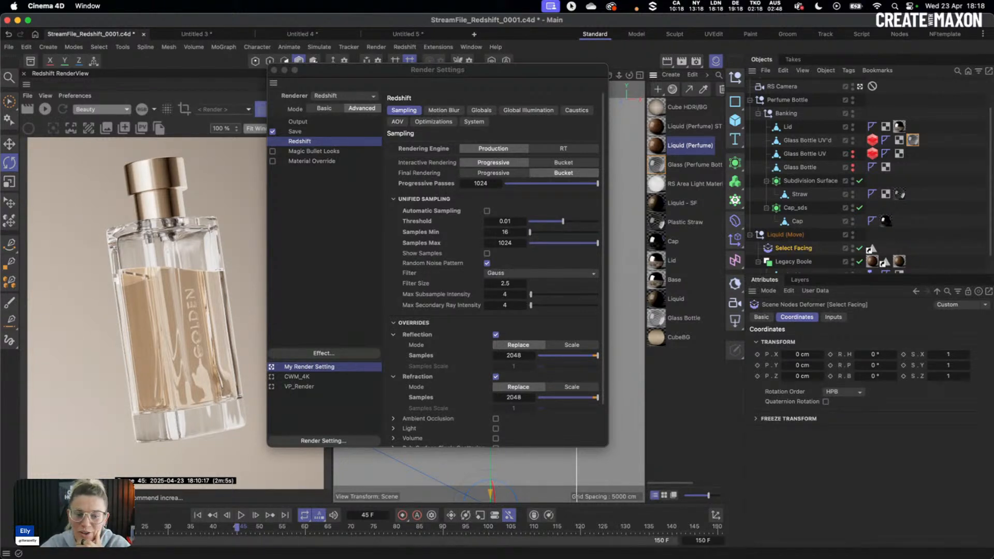
# Bring the perfume bottle animation in QuickTime Player back up for viewing over the Cinema 4D scene.
pyautogui.click(278, 328)
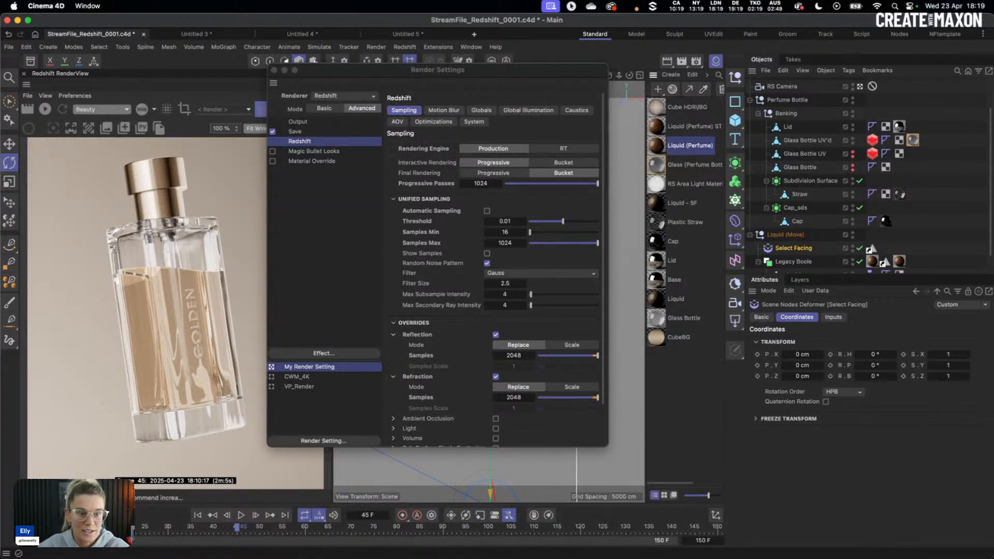
pyautogui.press('super+Tab')
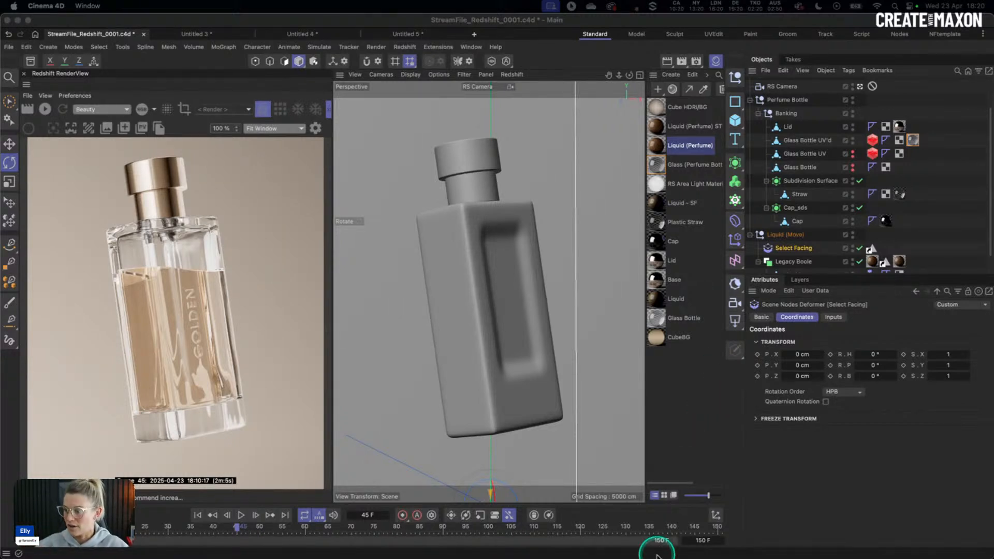
pyautogui.moveTo(655, 550)
pyautogui.click(802, 549)
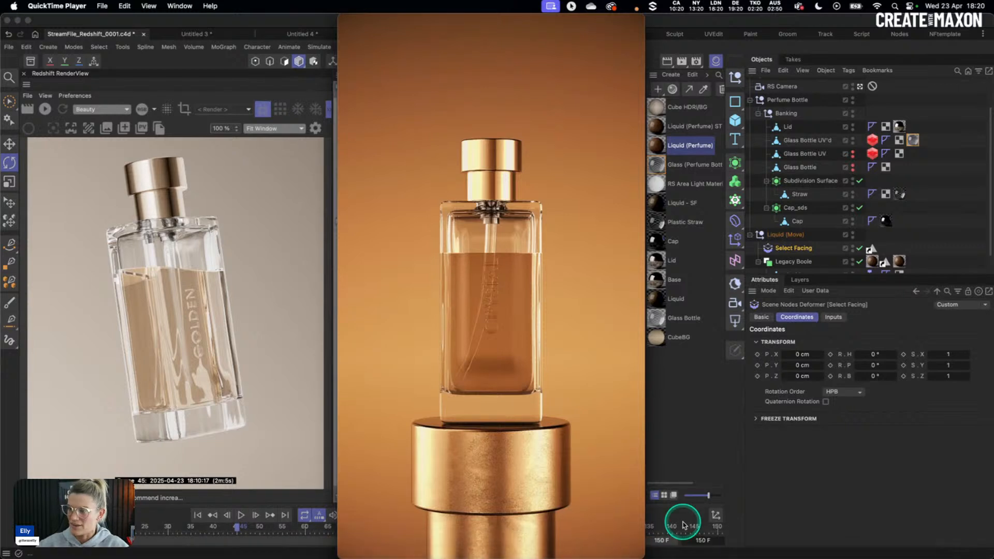